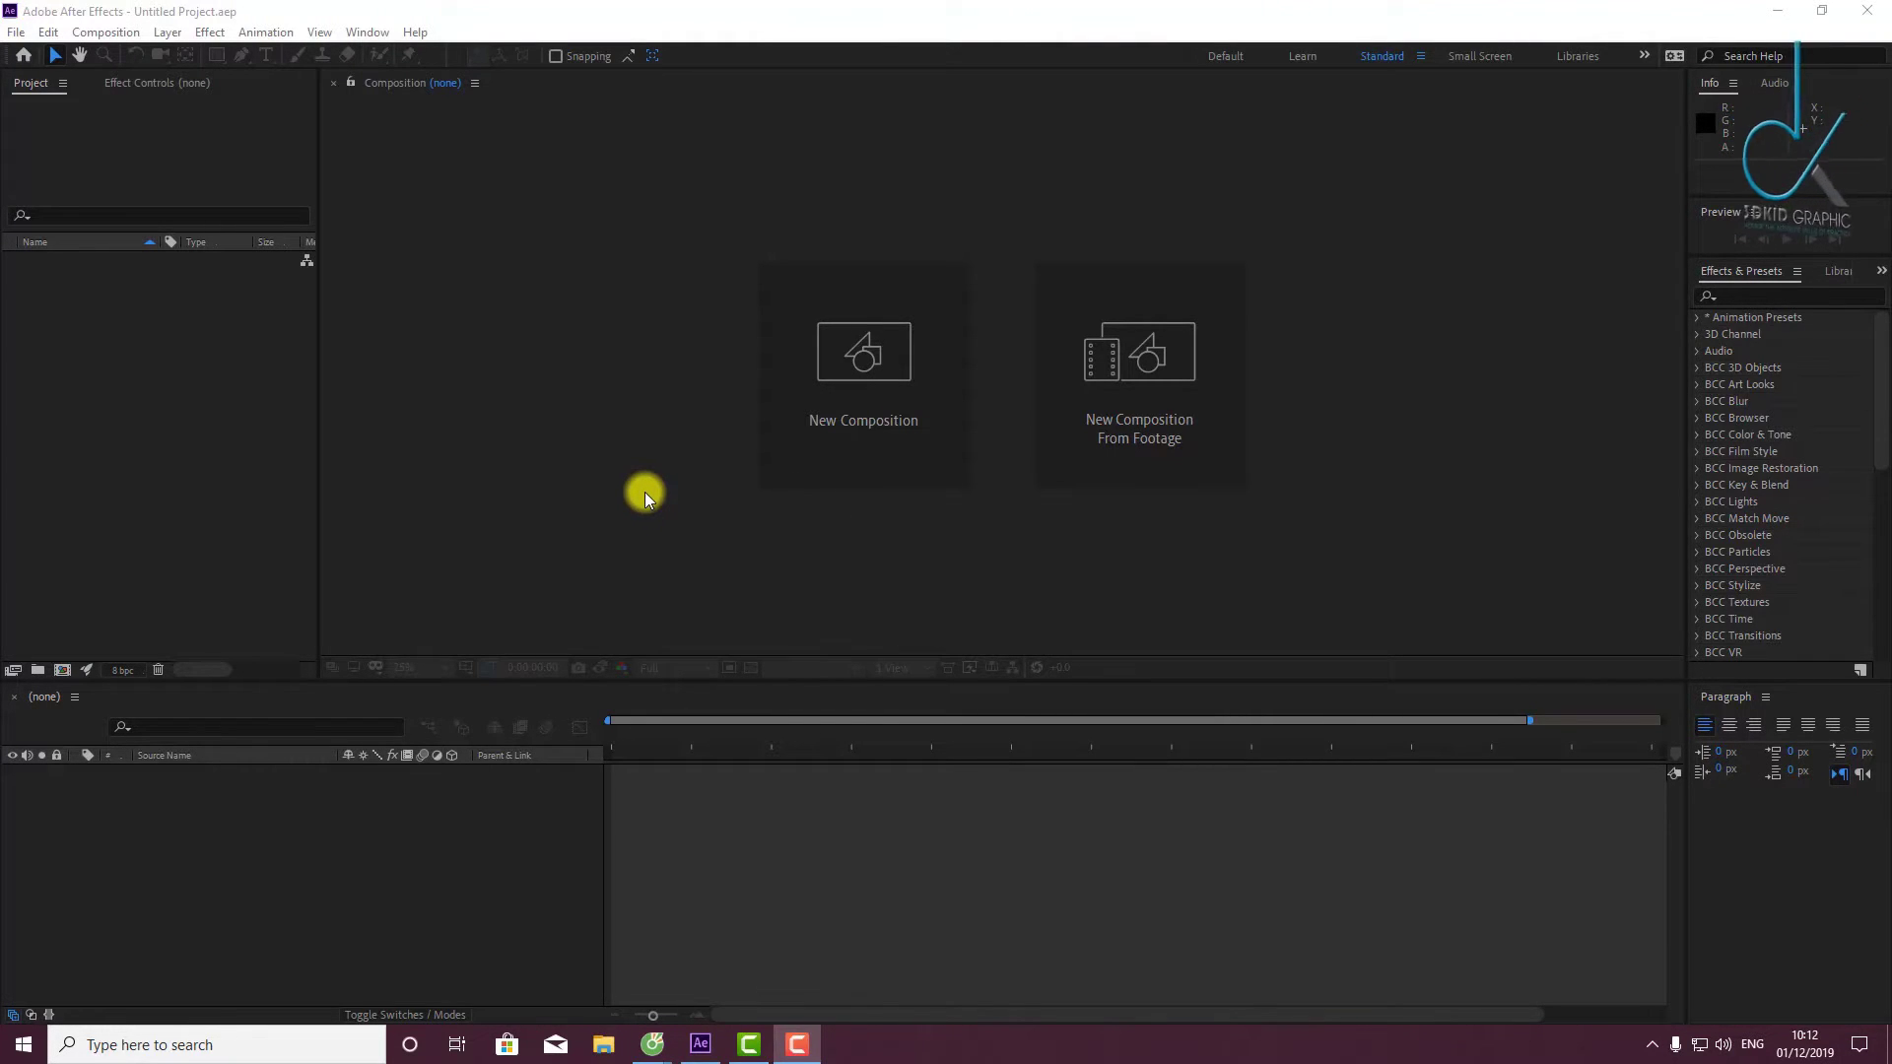
# Create Comp 1 as an HDTV 1080 25 composition: 1920×1080, 25 fps, 15 seconds.
pyautogui.click(648, 493)
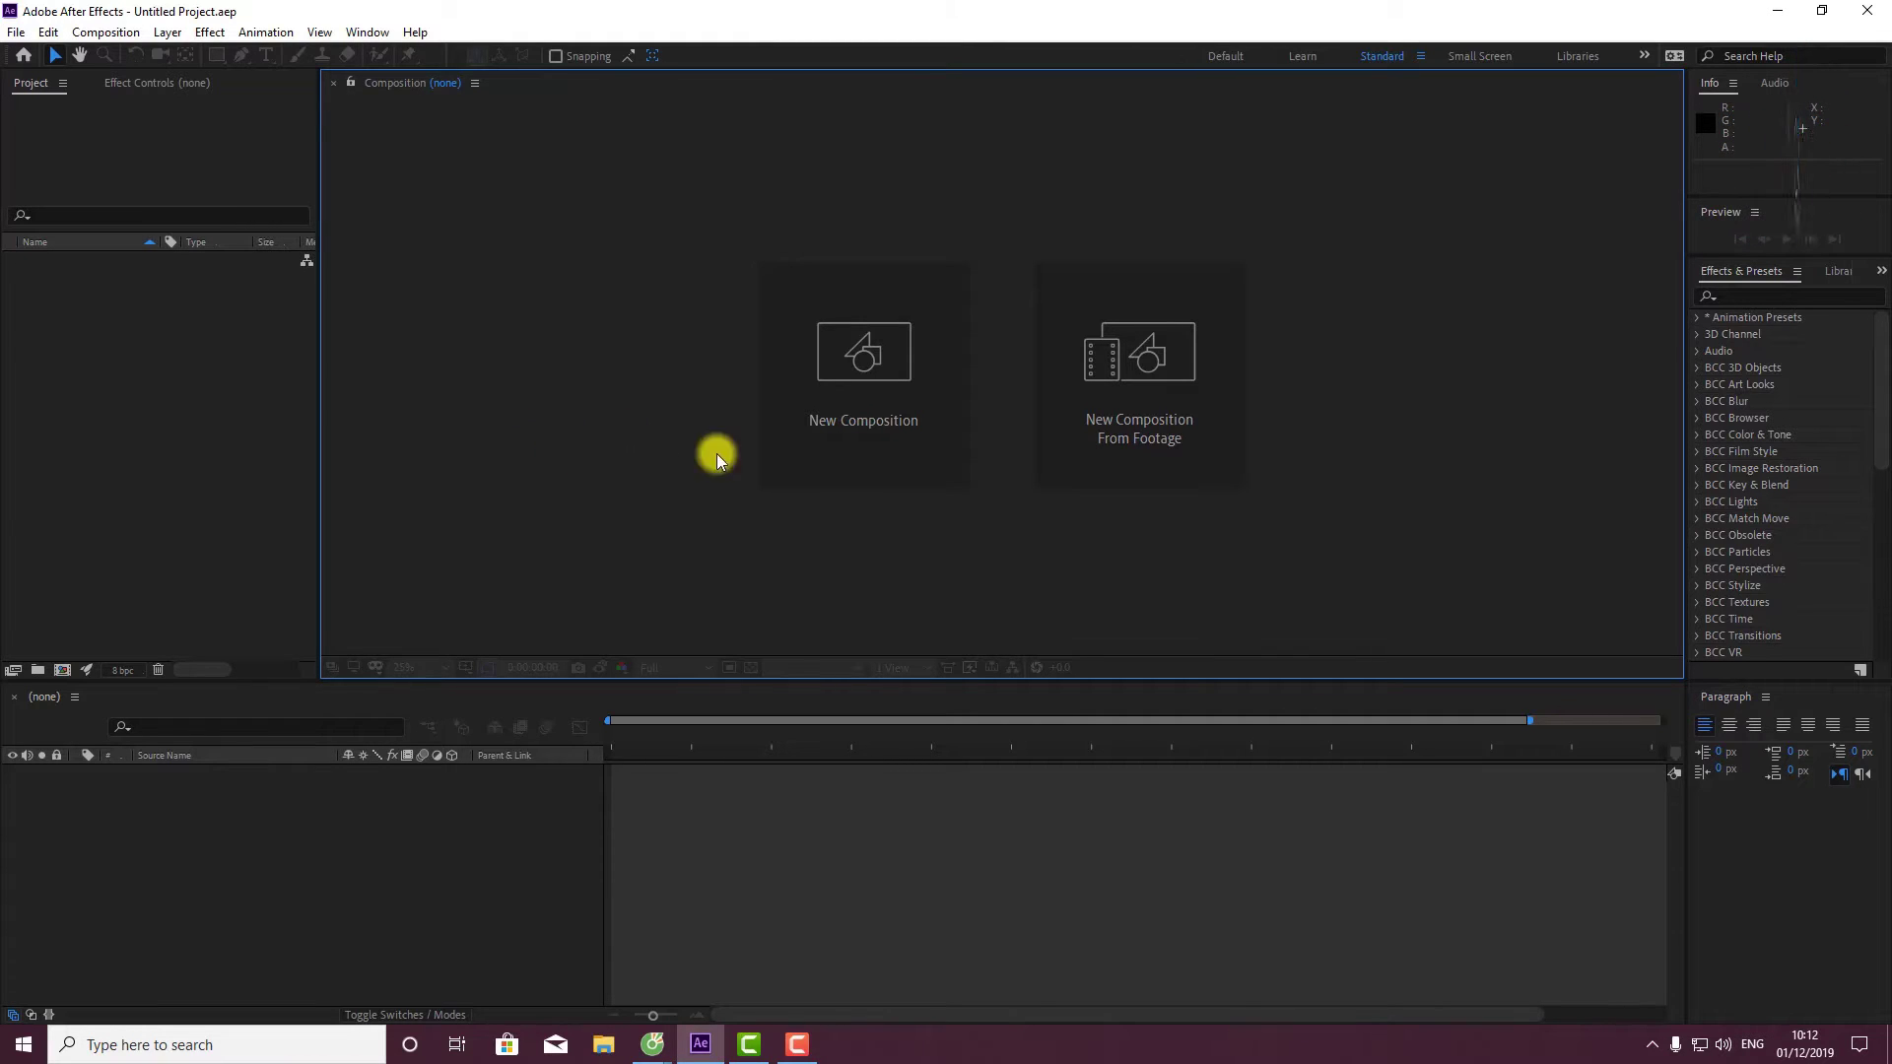
pyautogui.click(833, 424)
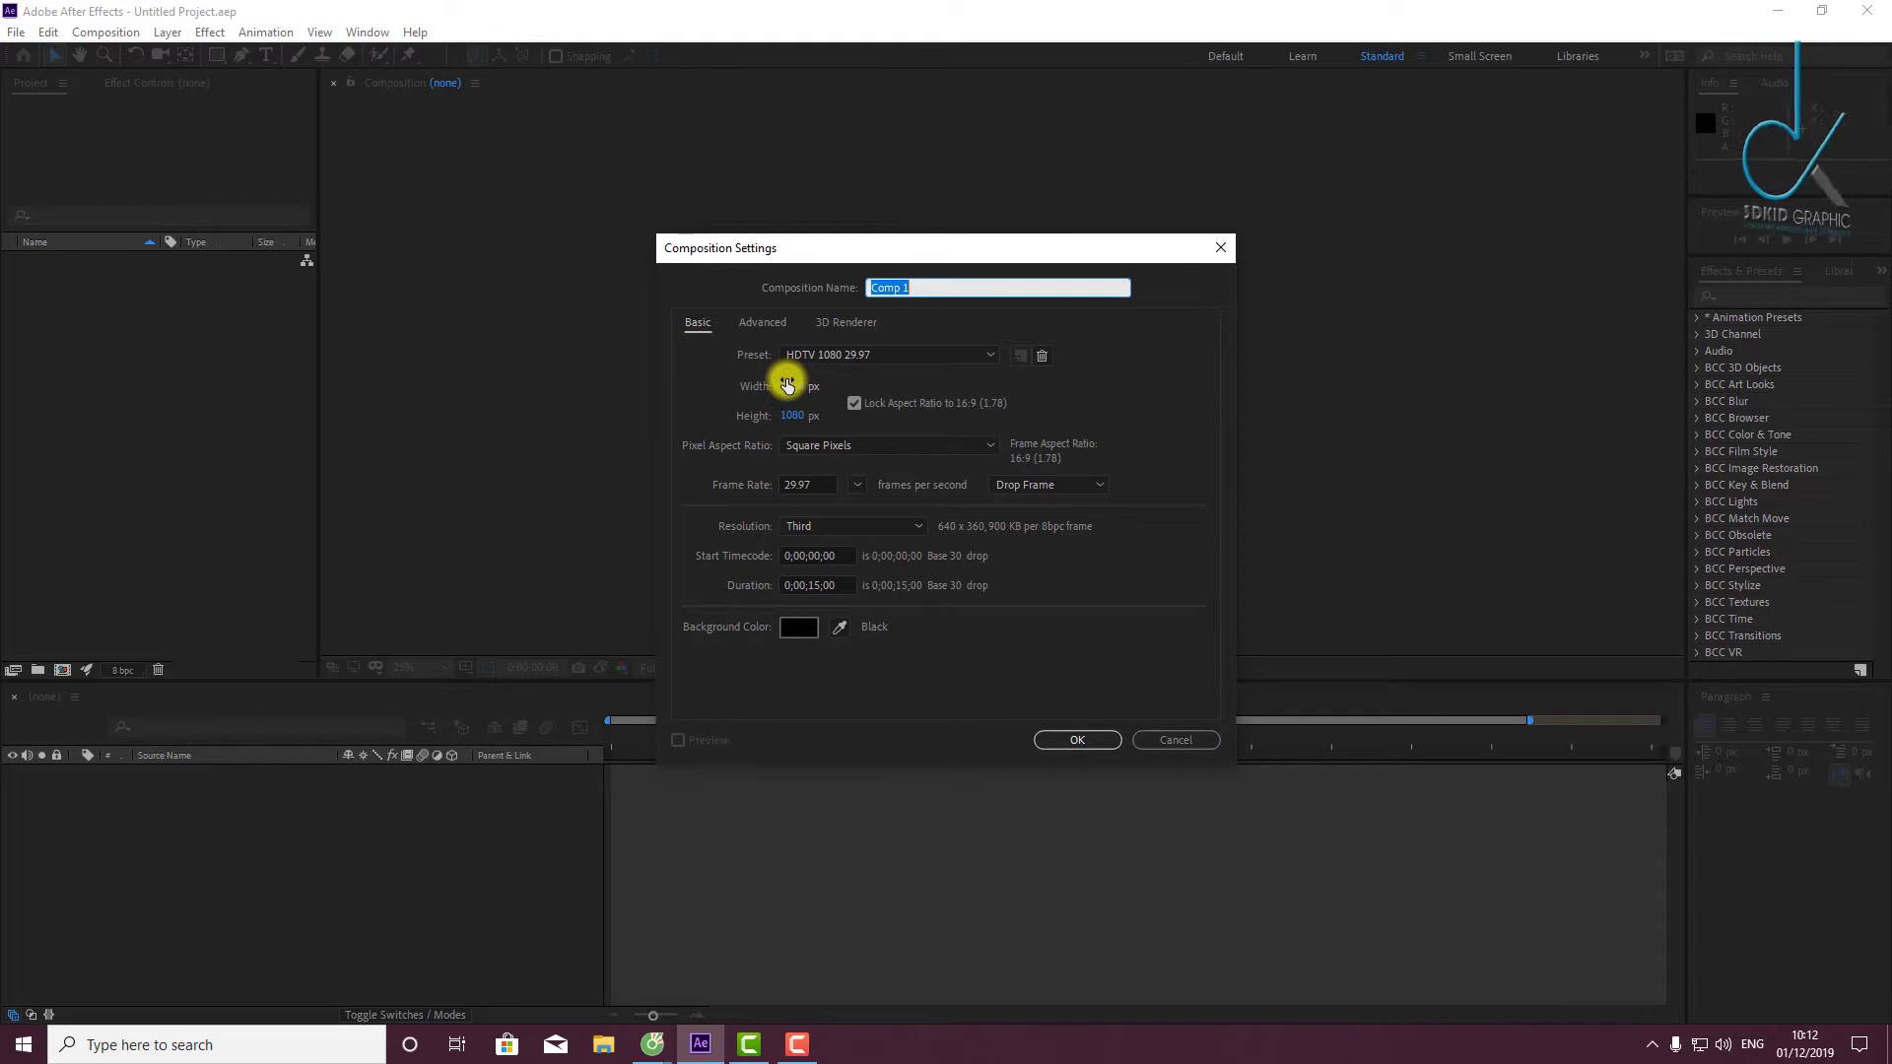
pyautogui.click(857, 484)
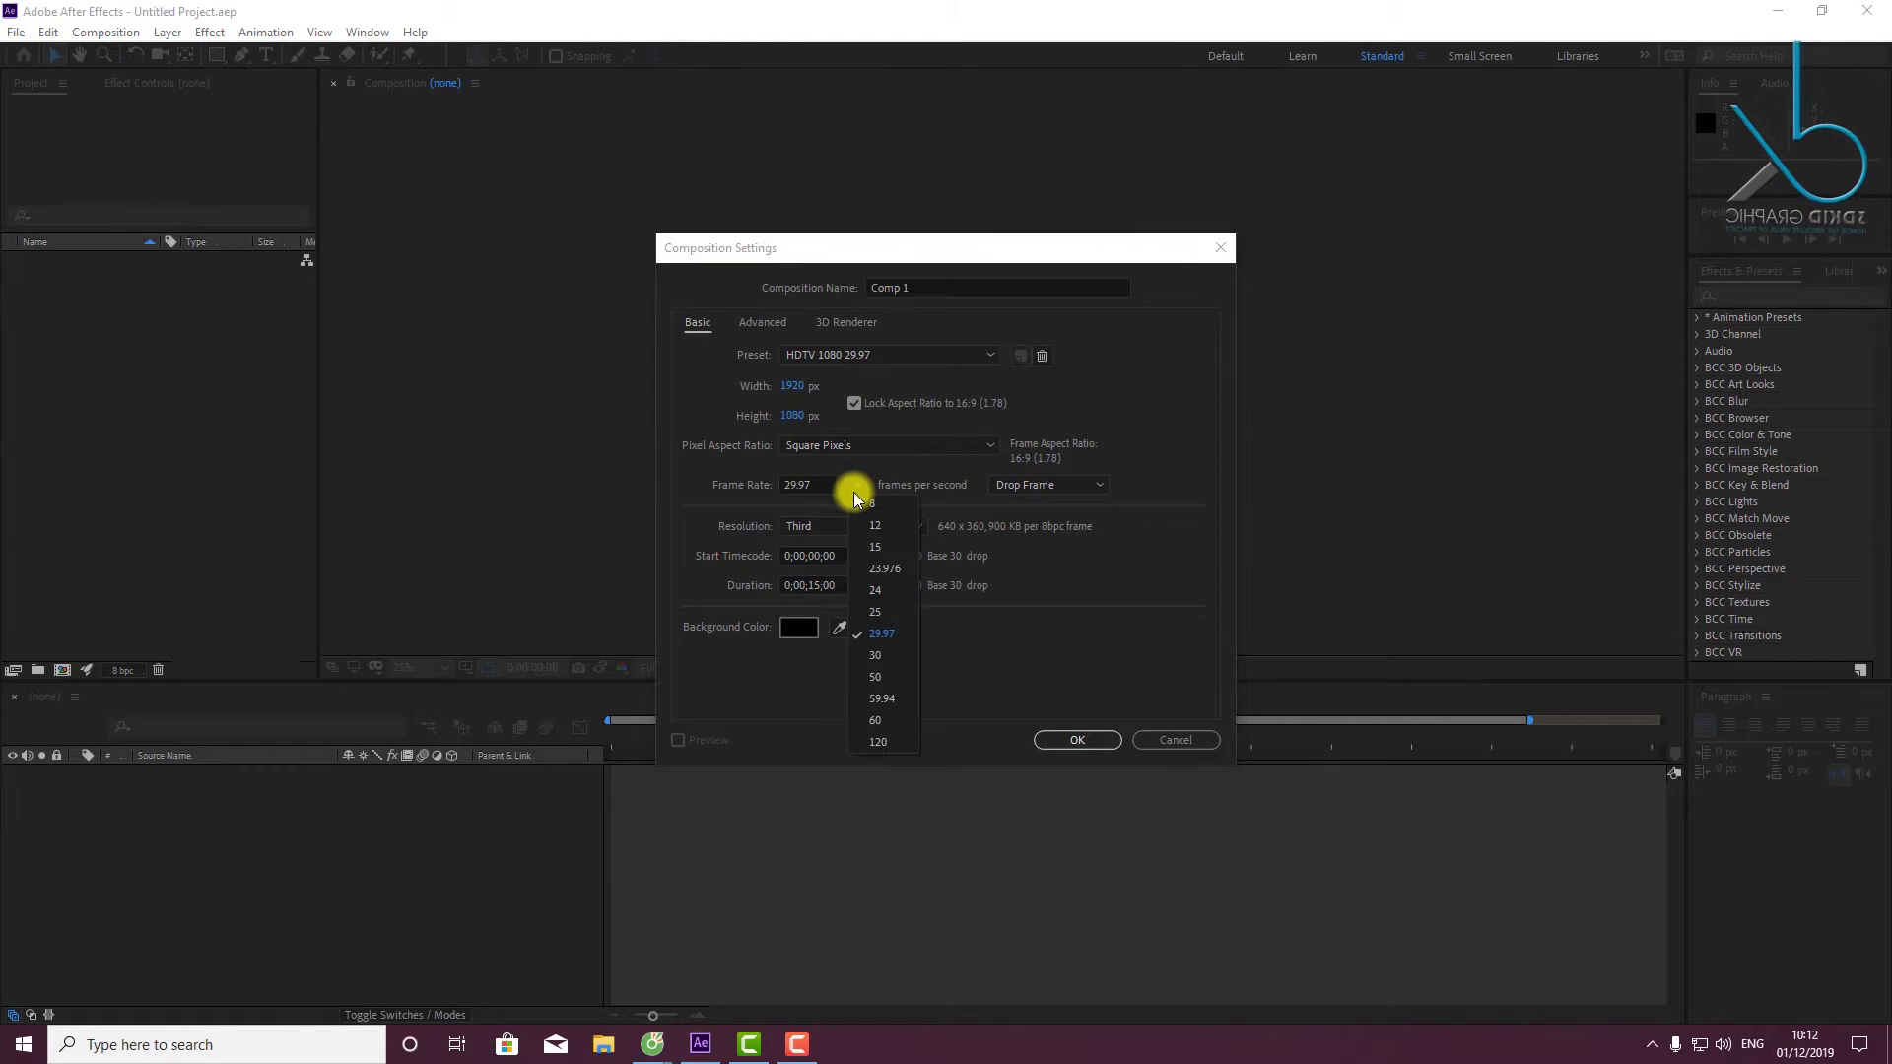
pyautogui.click(867, 609)
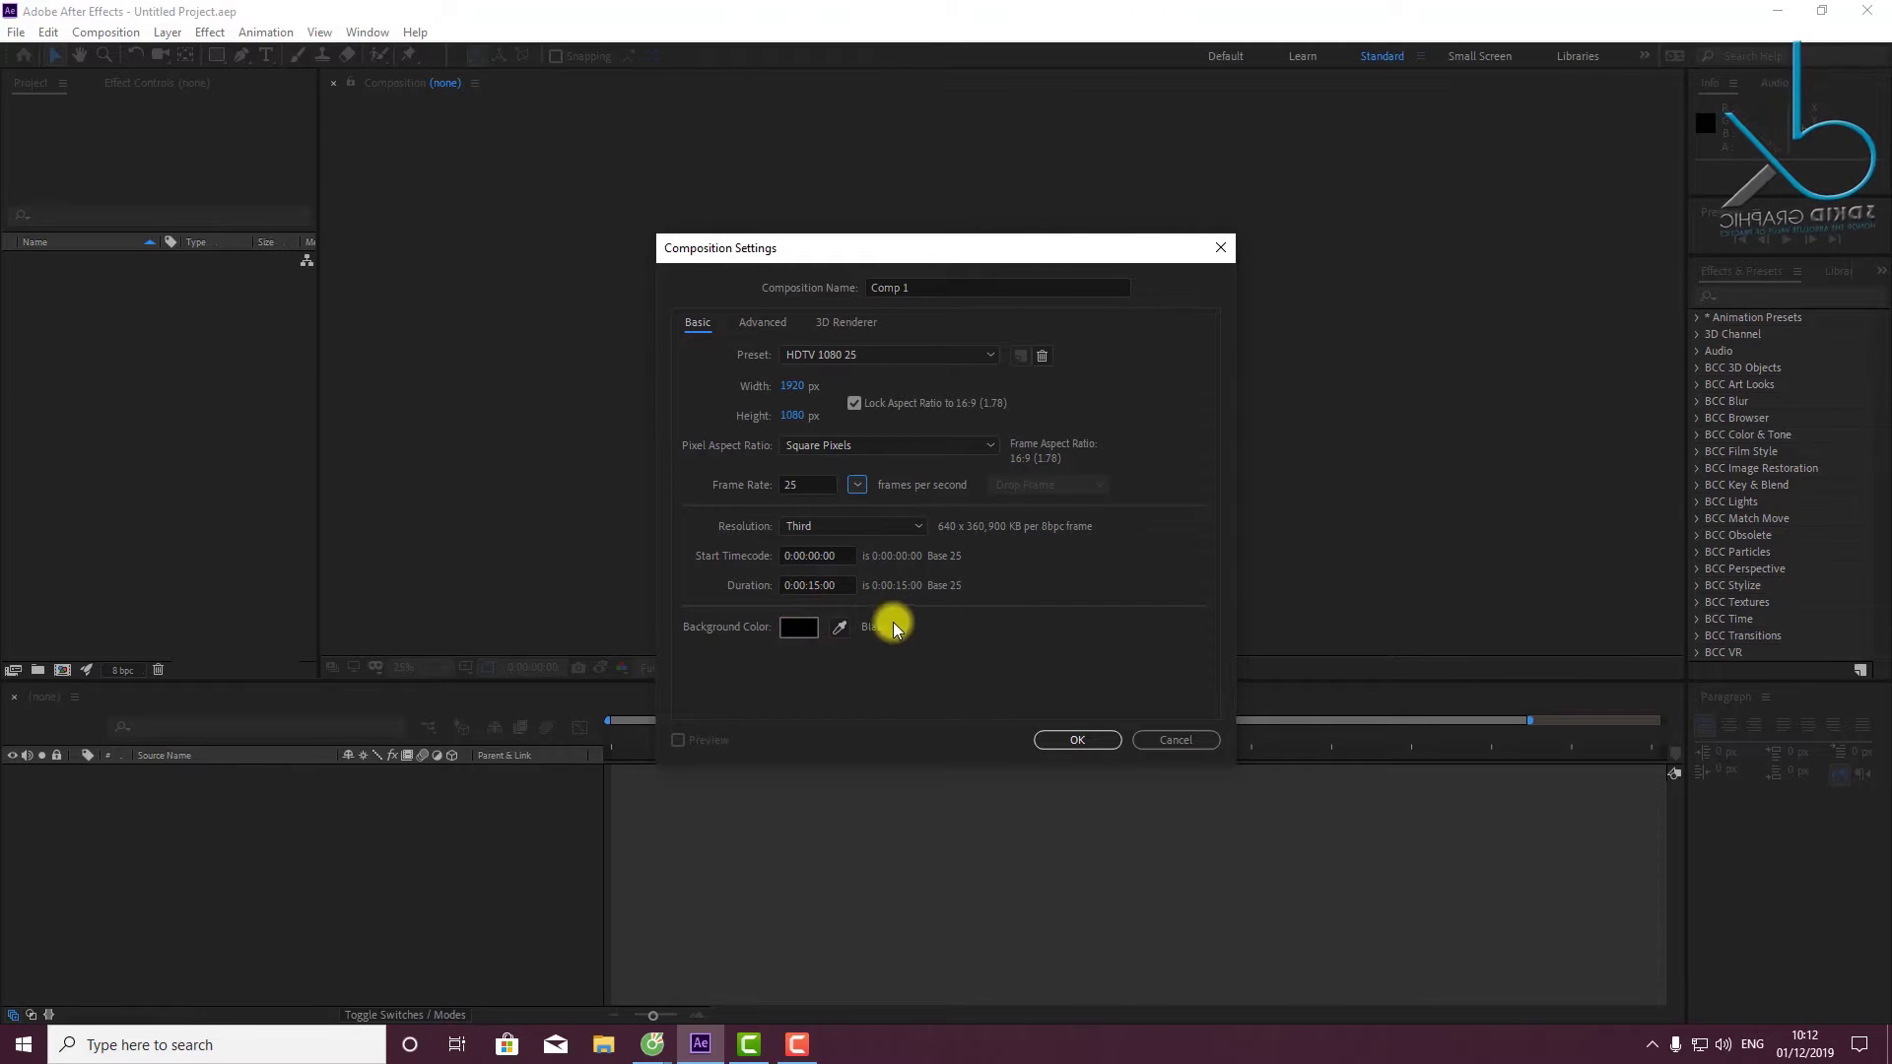
pyautogui.click(1056, 737)
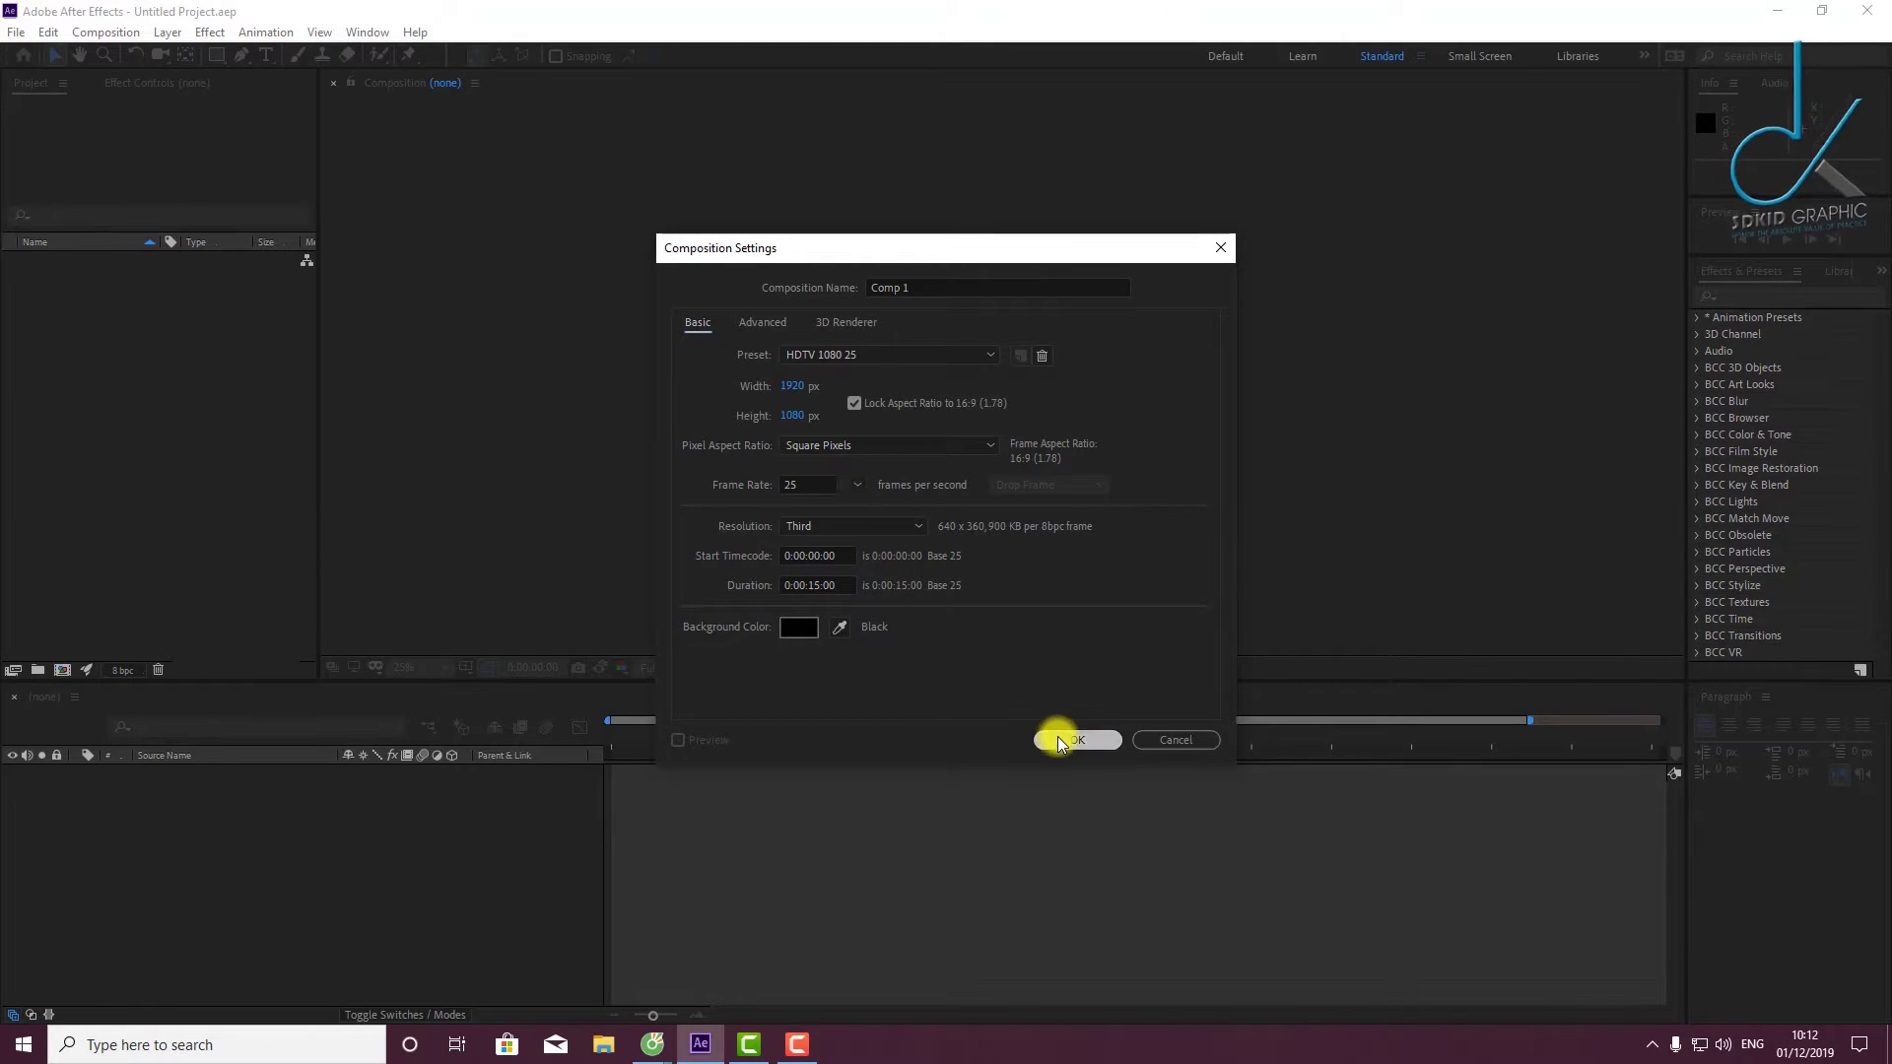
# Zoom the composition viewer to 50% and start a new text layer in Comp 1.
pyautogui.click(640, 370)
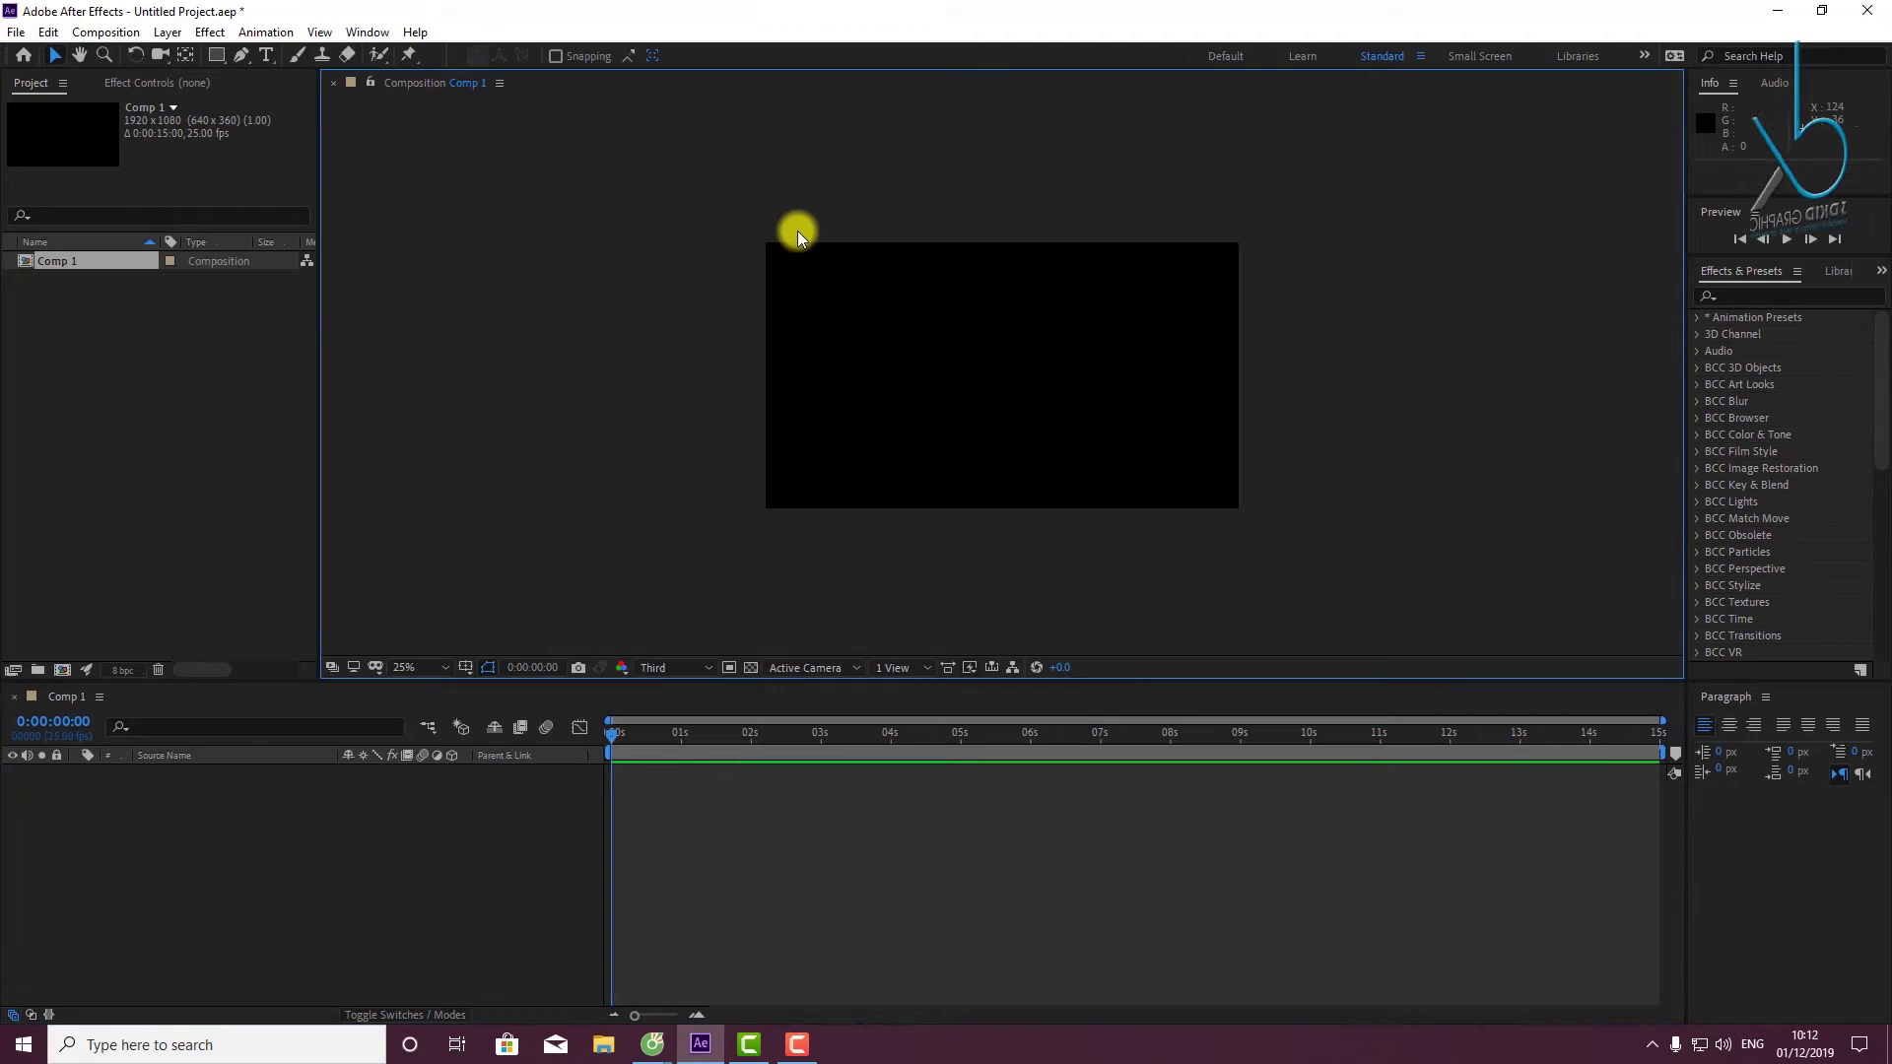
pyautogui.hotkey('alt', '/')
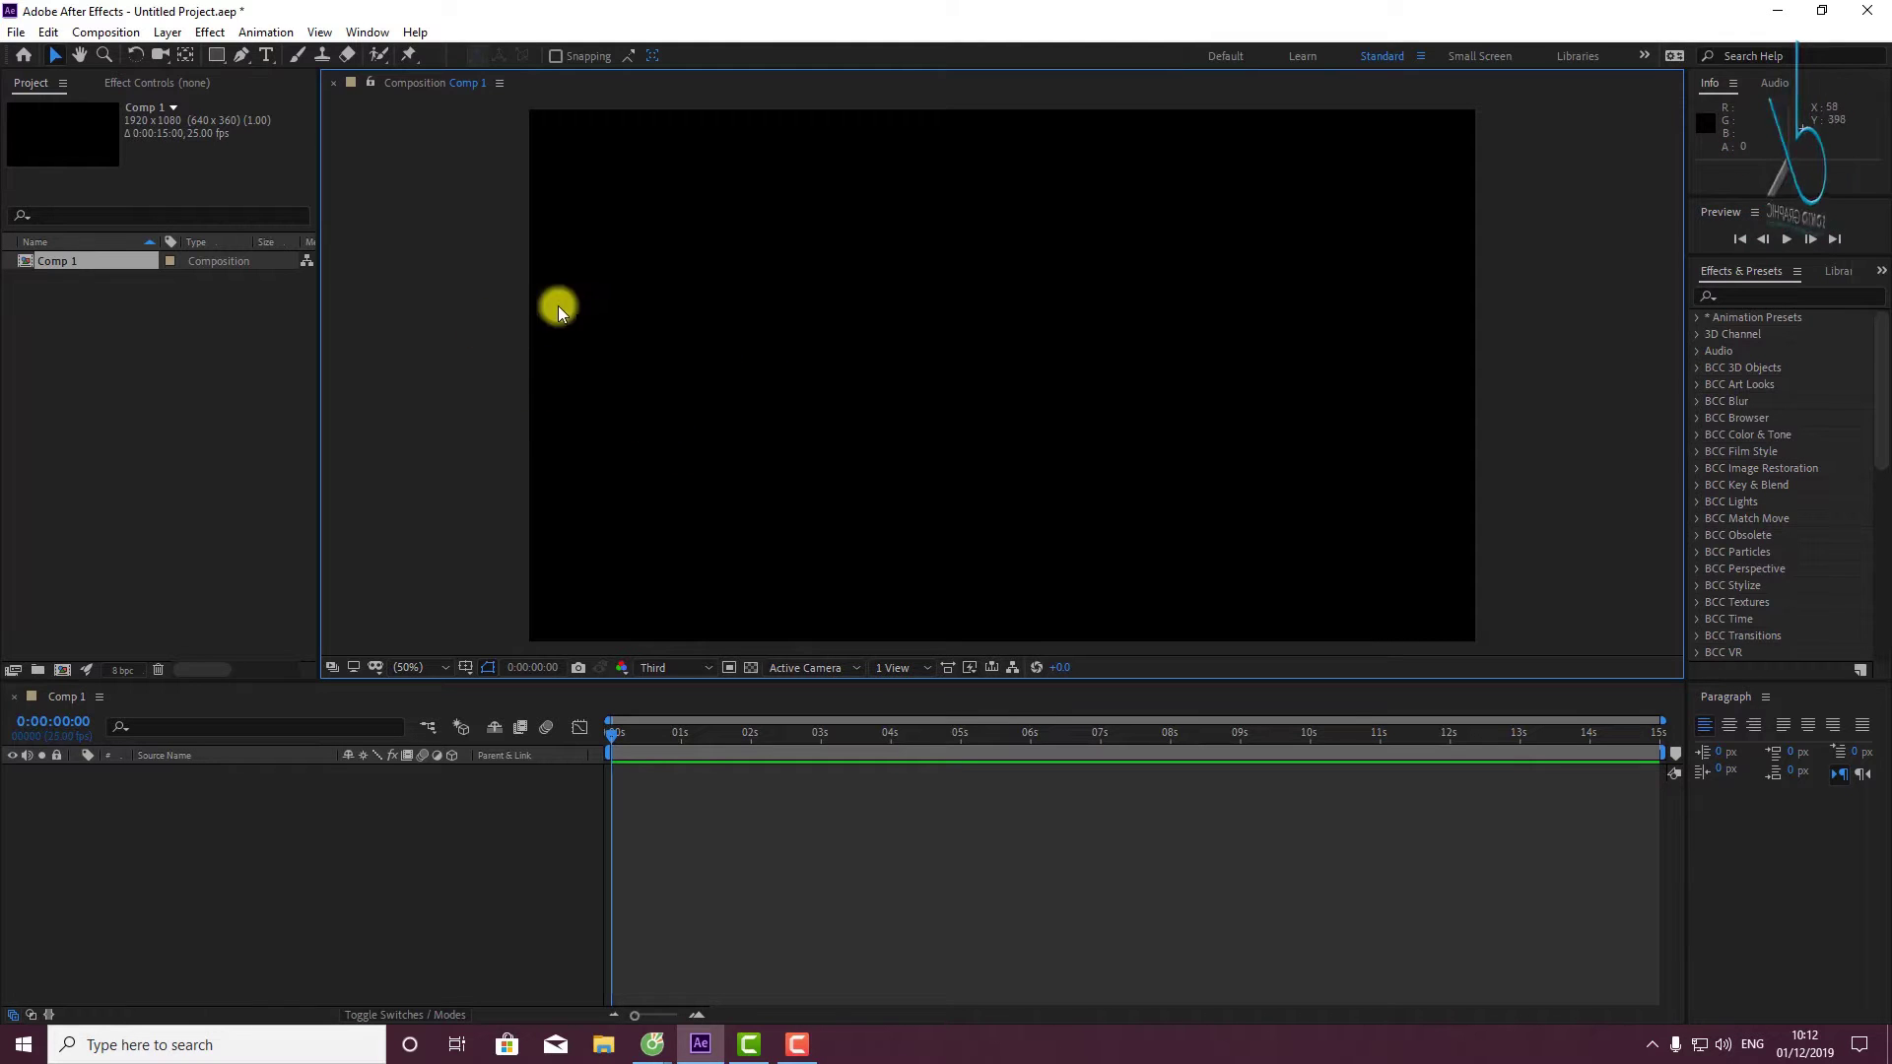
pyautogui.click(271, 57)
pyautogui.click(759, 279)
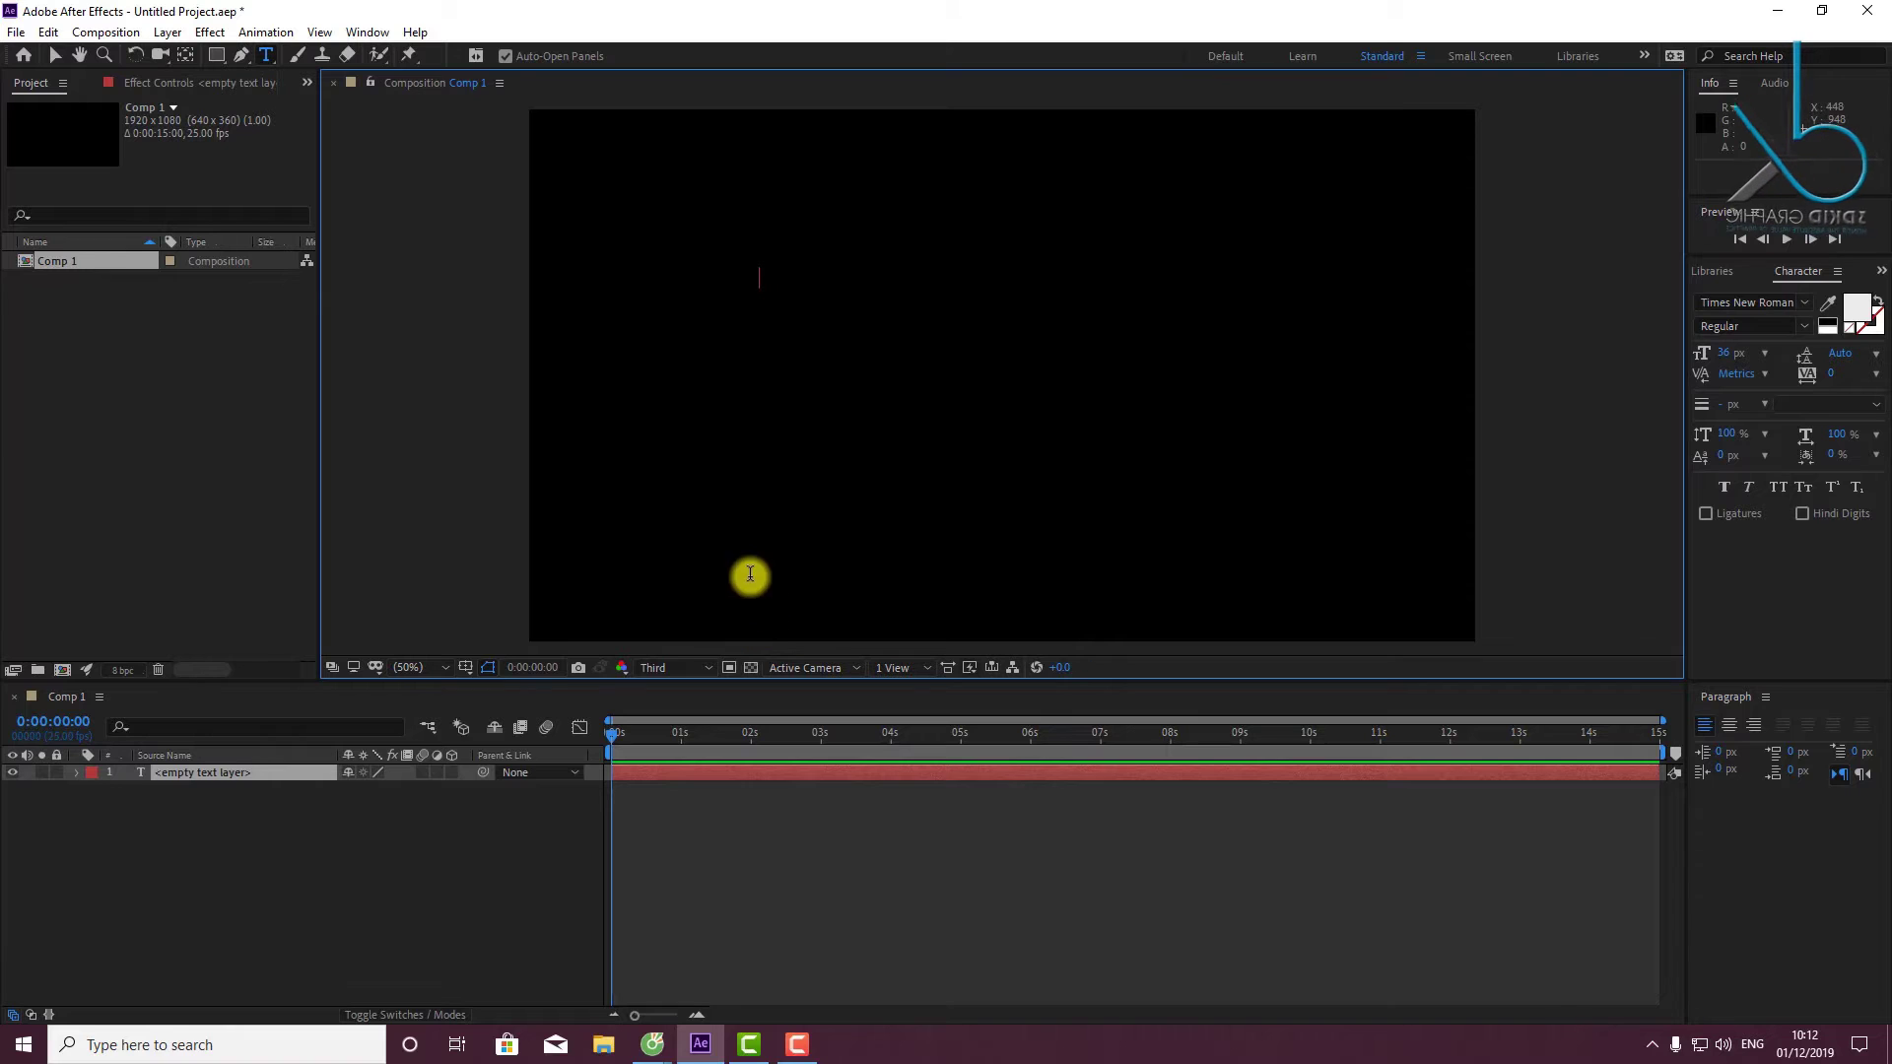
# Set the text font to Myriad Pro Bold and the fill colour to white.
pyautogui.click(1804, 303)
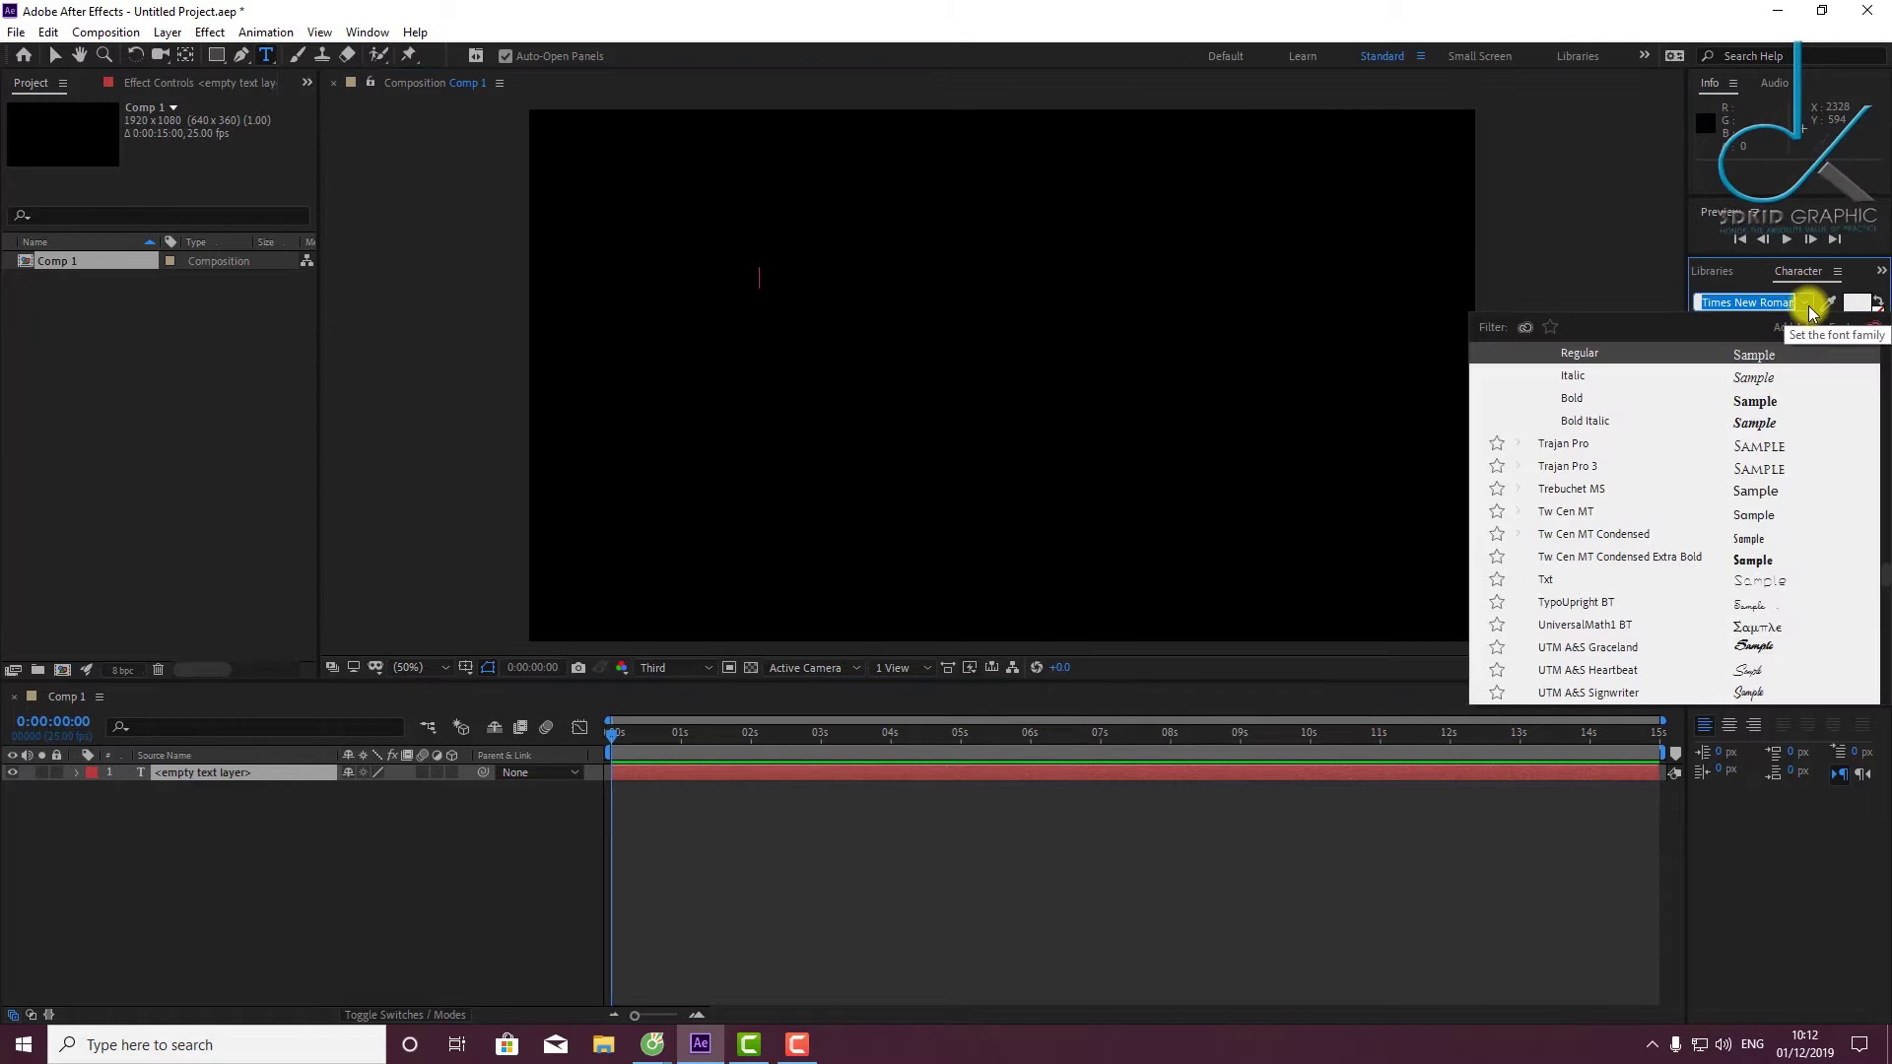
pyautogui.write('Ar')
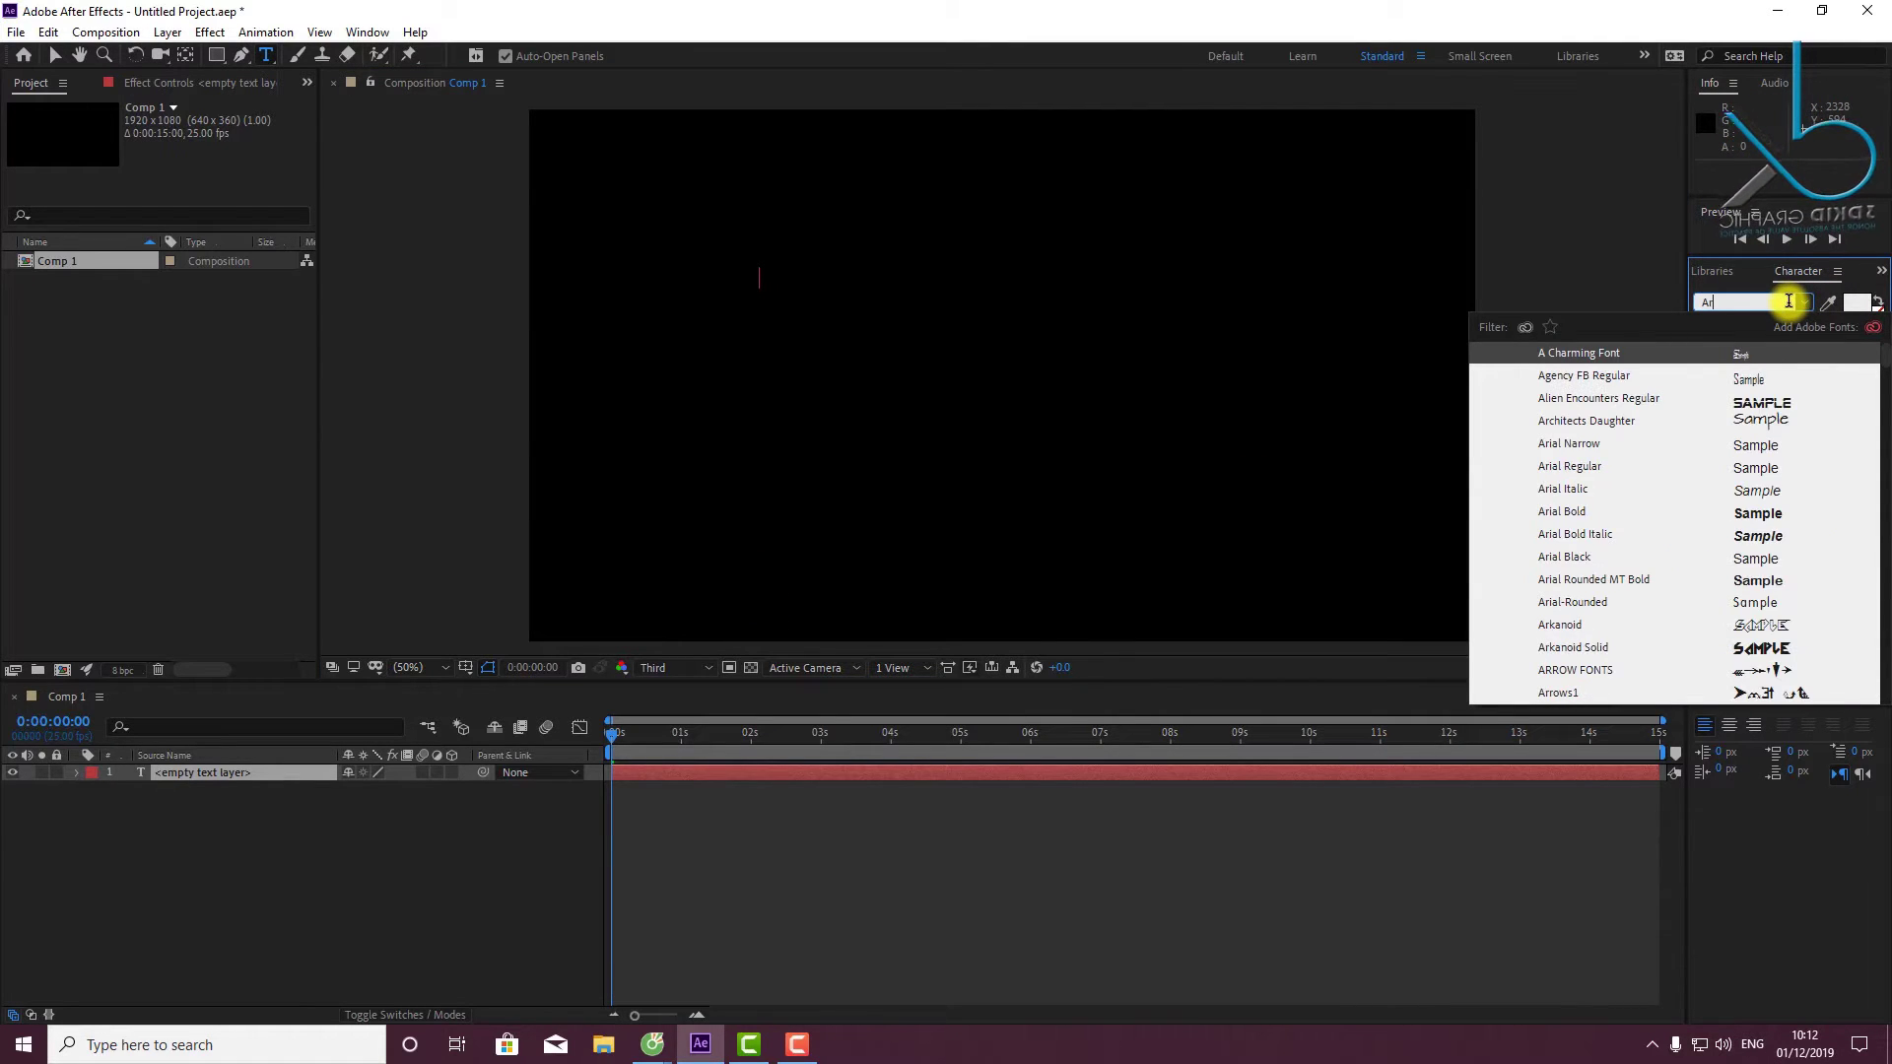
pyautogui.press('BackSpace')
pyautogui.press('BackSpace')
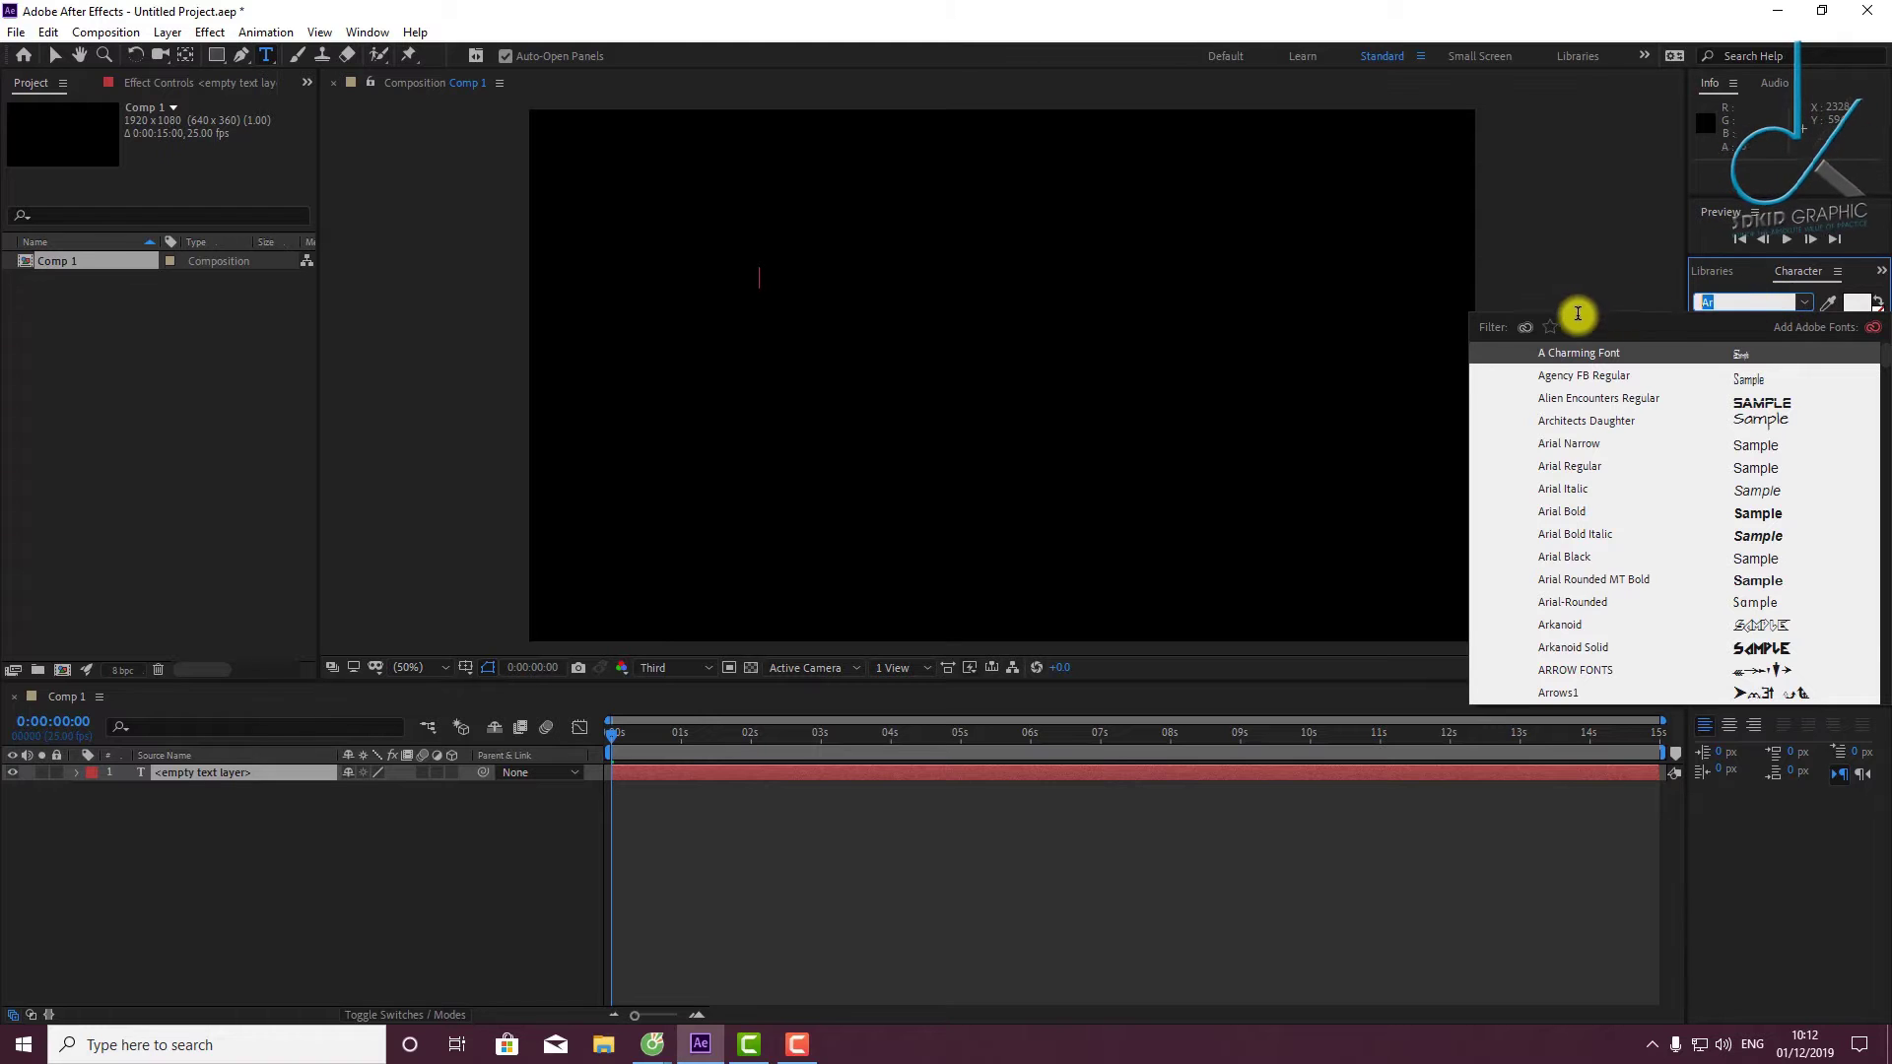
pyautogui.write('Myri')
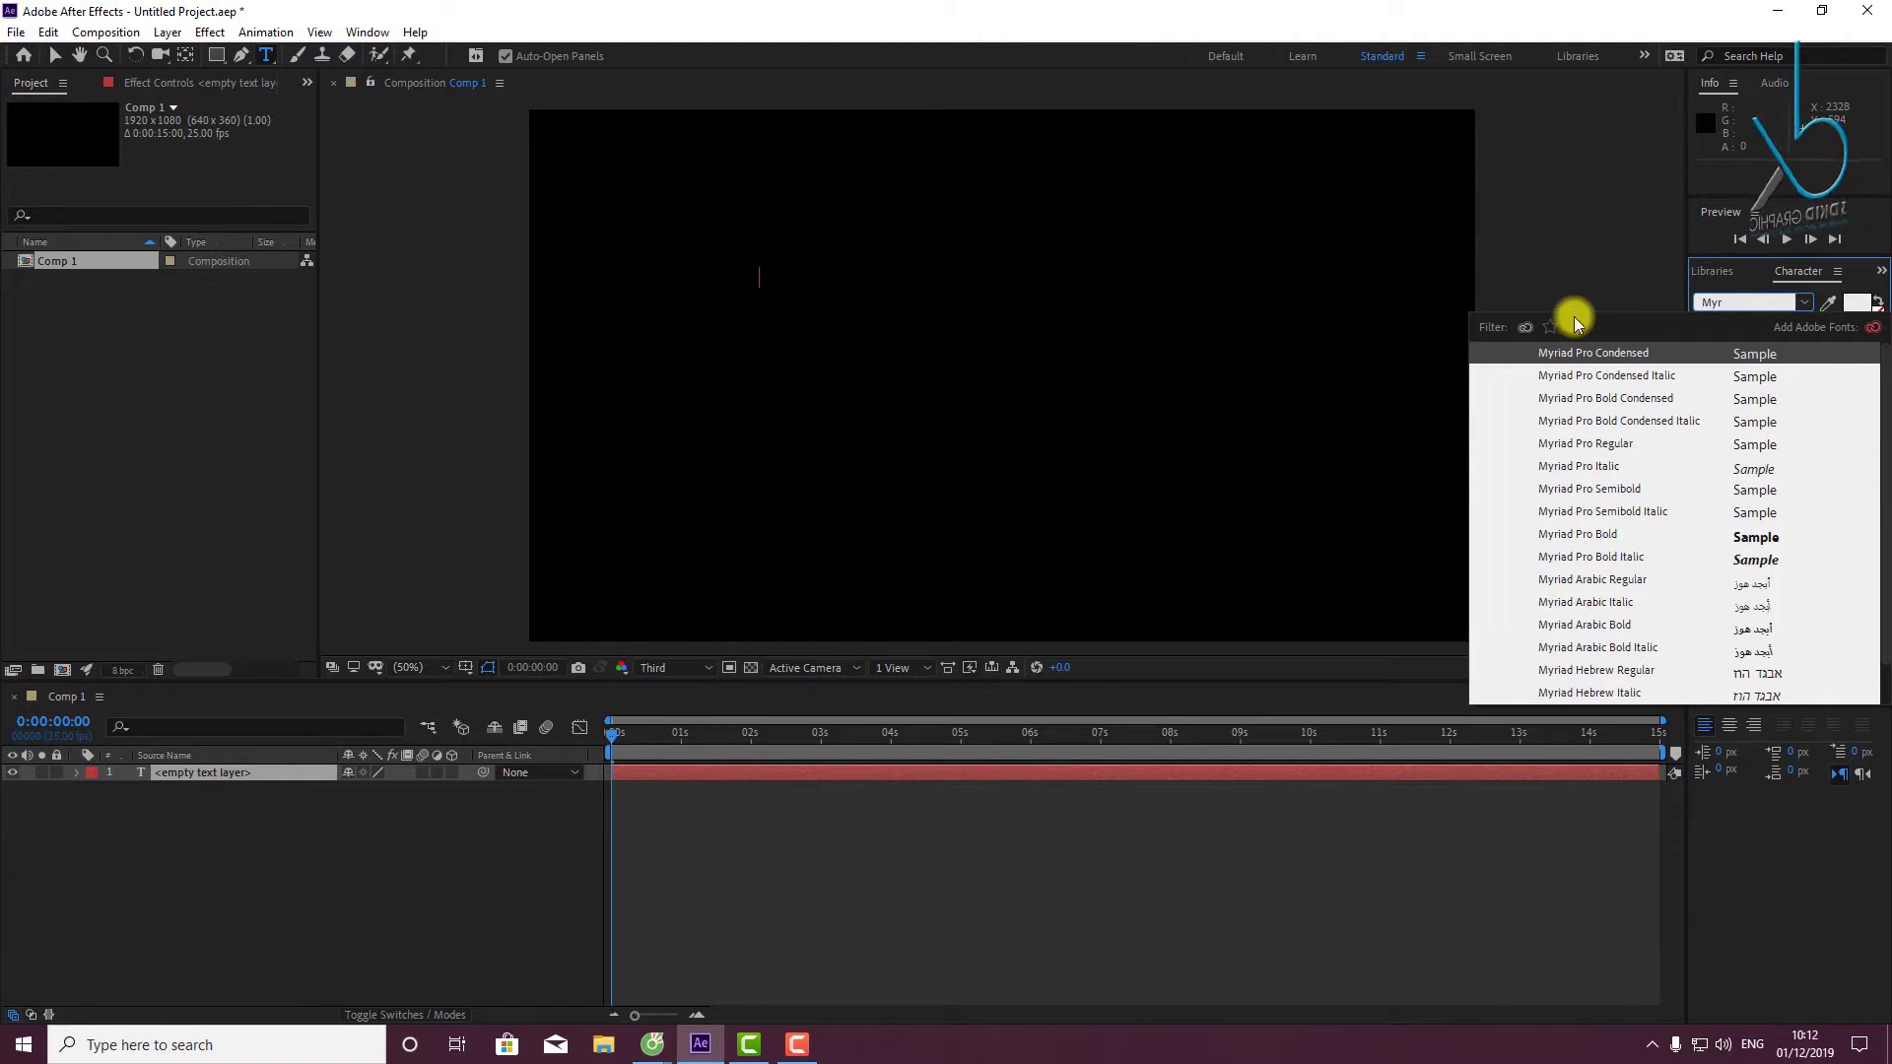
pyautogui.click(1686, 534)
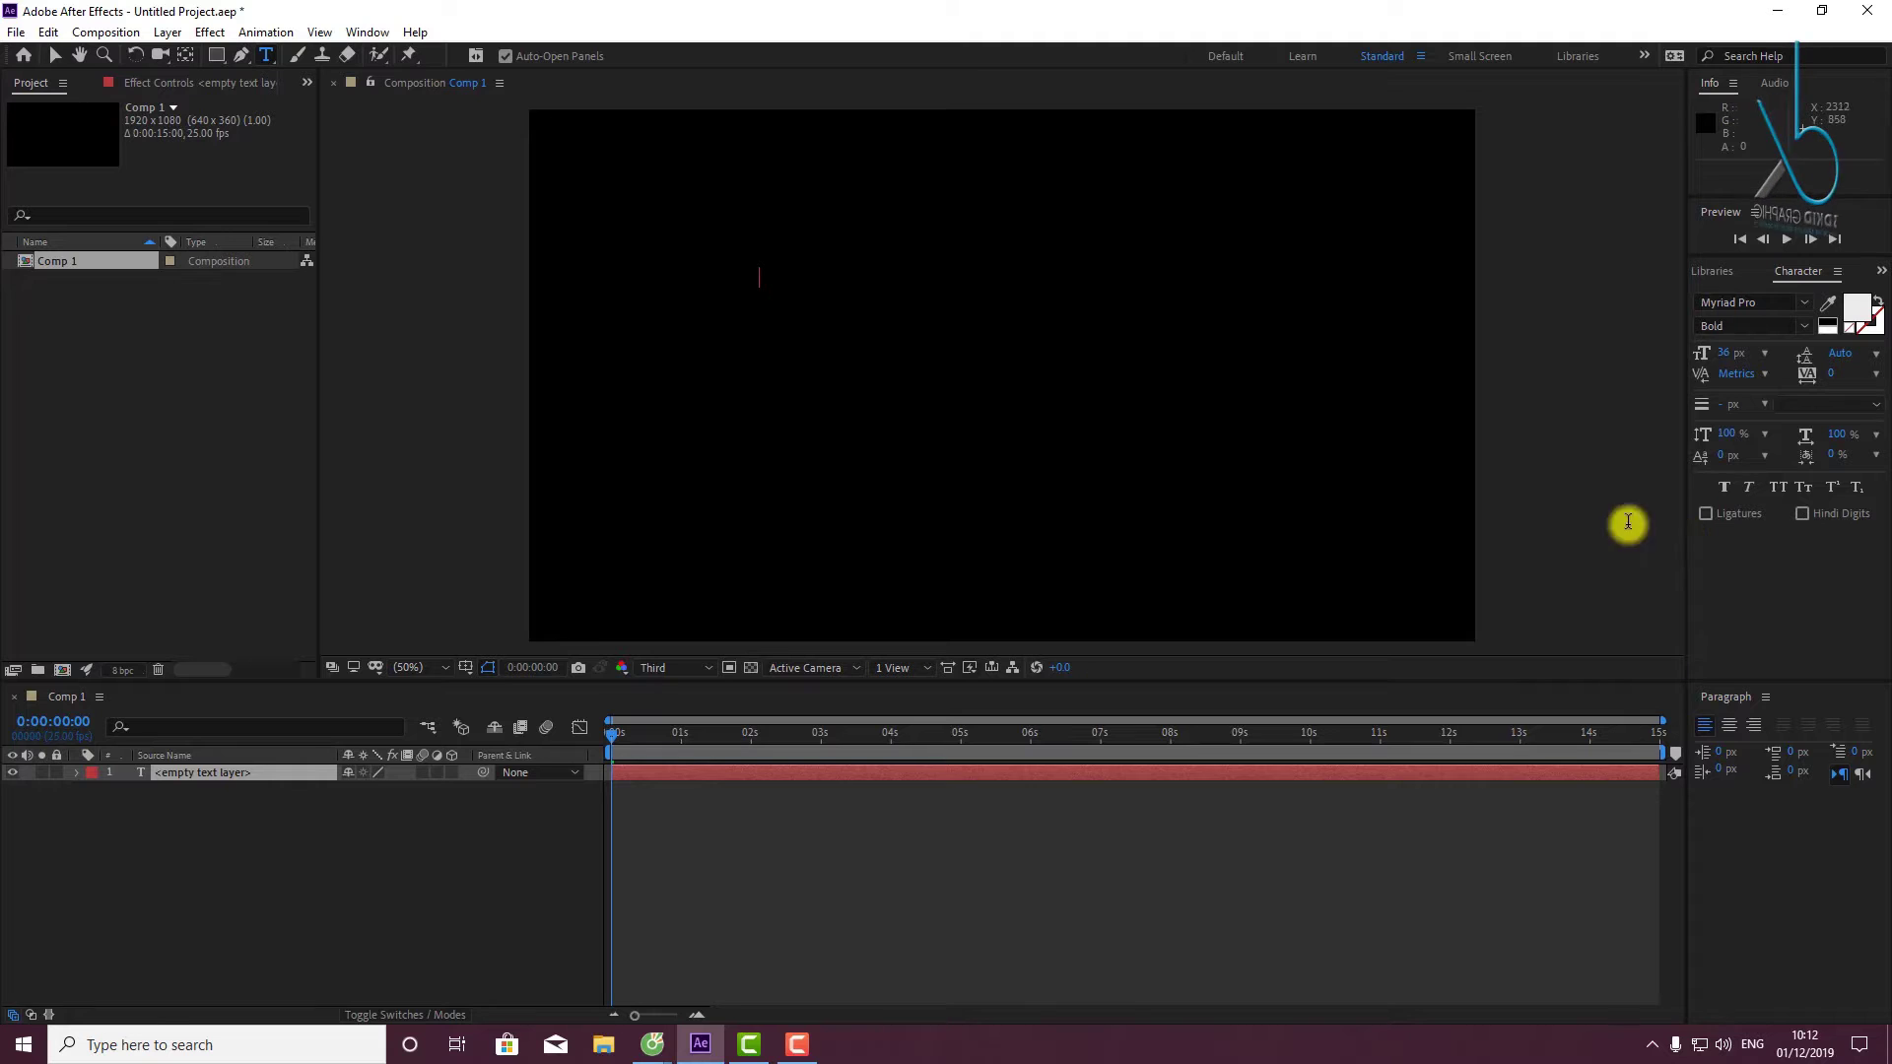
pyautogui.click(1856, 306)
pyautogui.click(737, 402)
pyautogui.moveTo(713, 398); pyautogui.dragTo(690, 363)
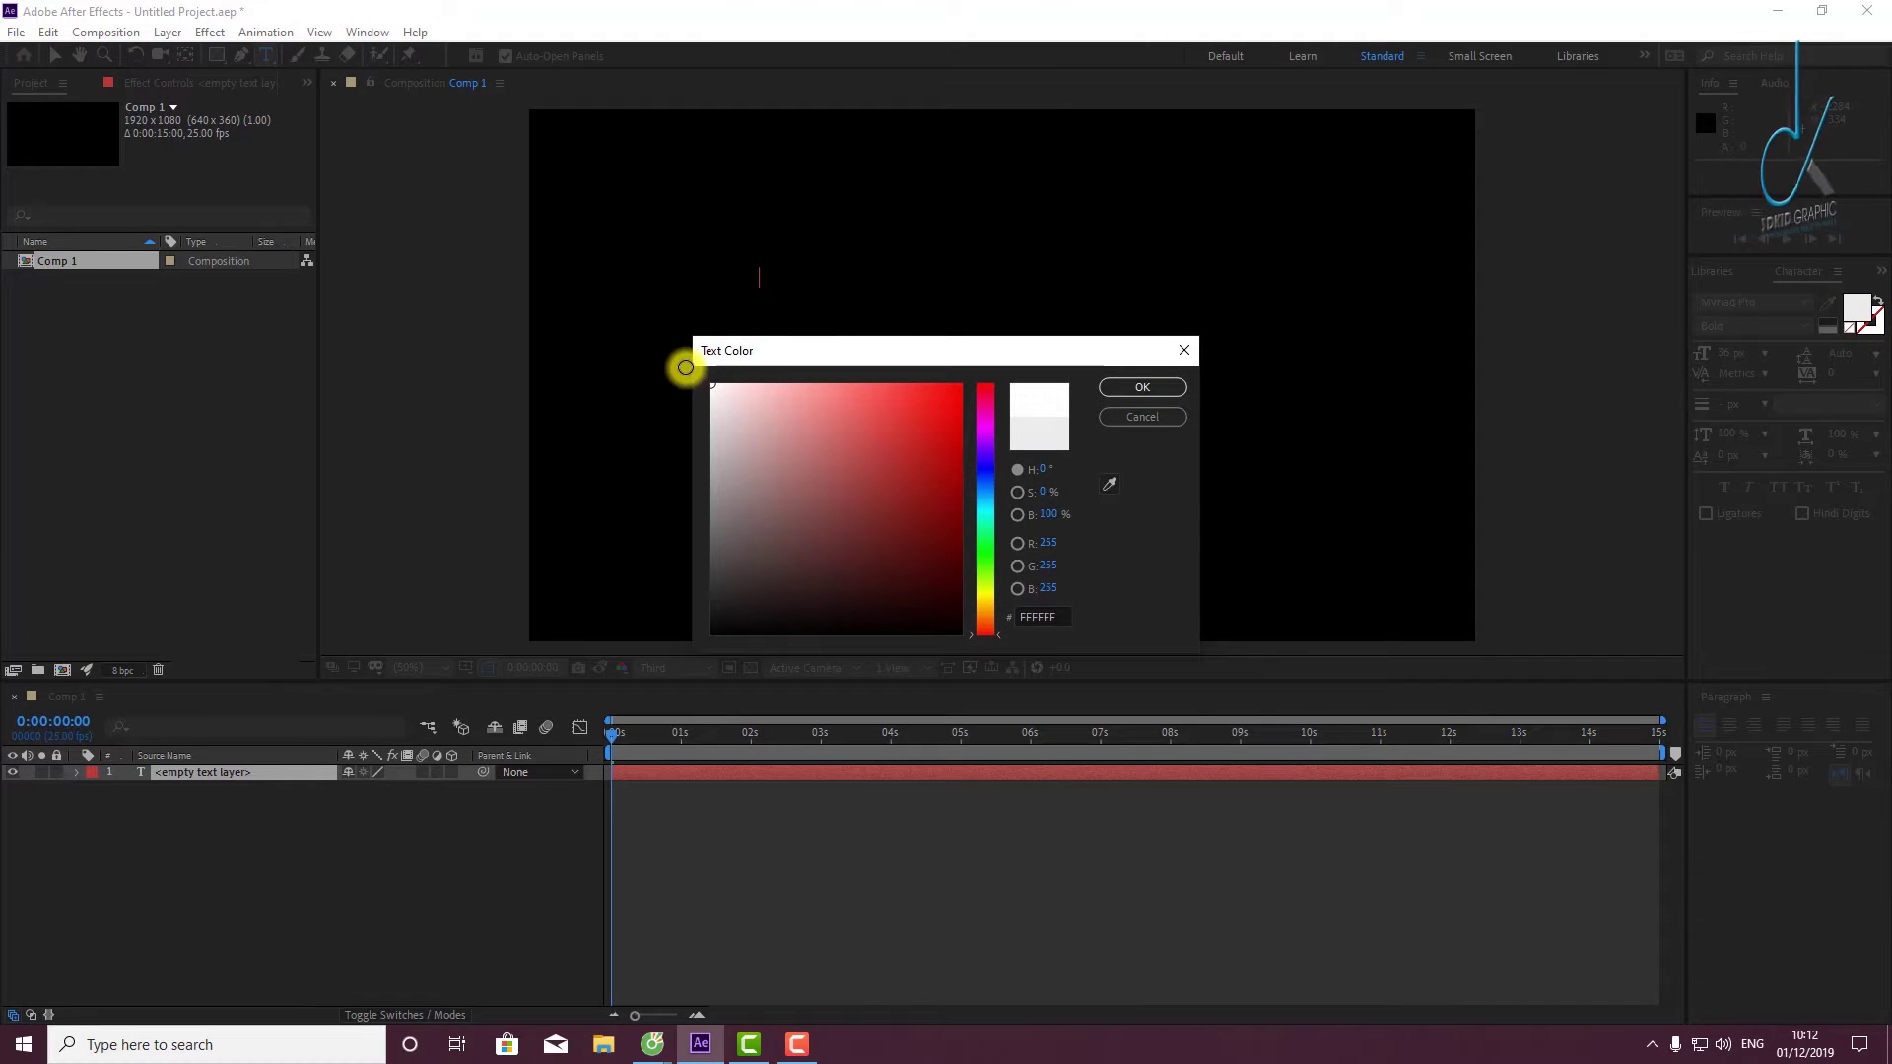
pyautogui.click(1158, 387)
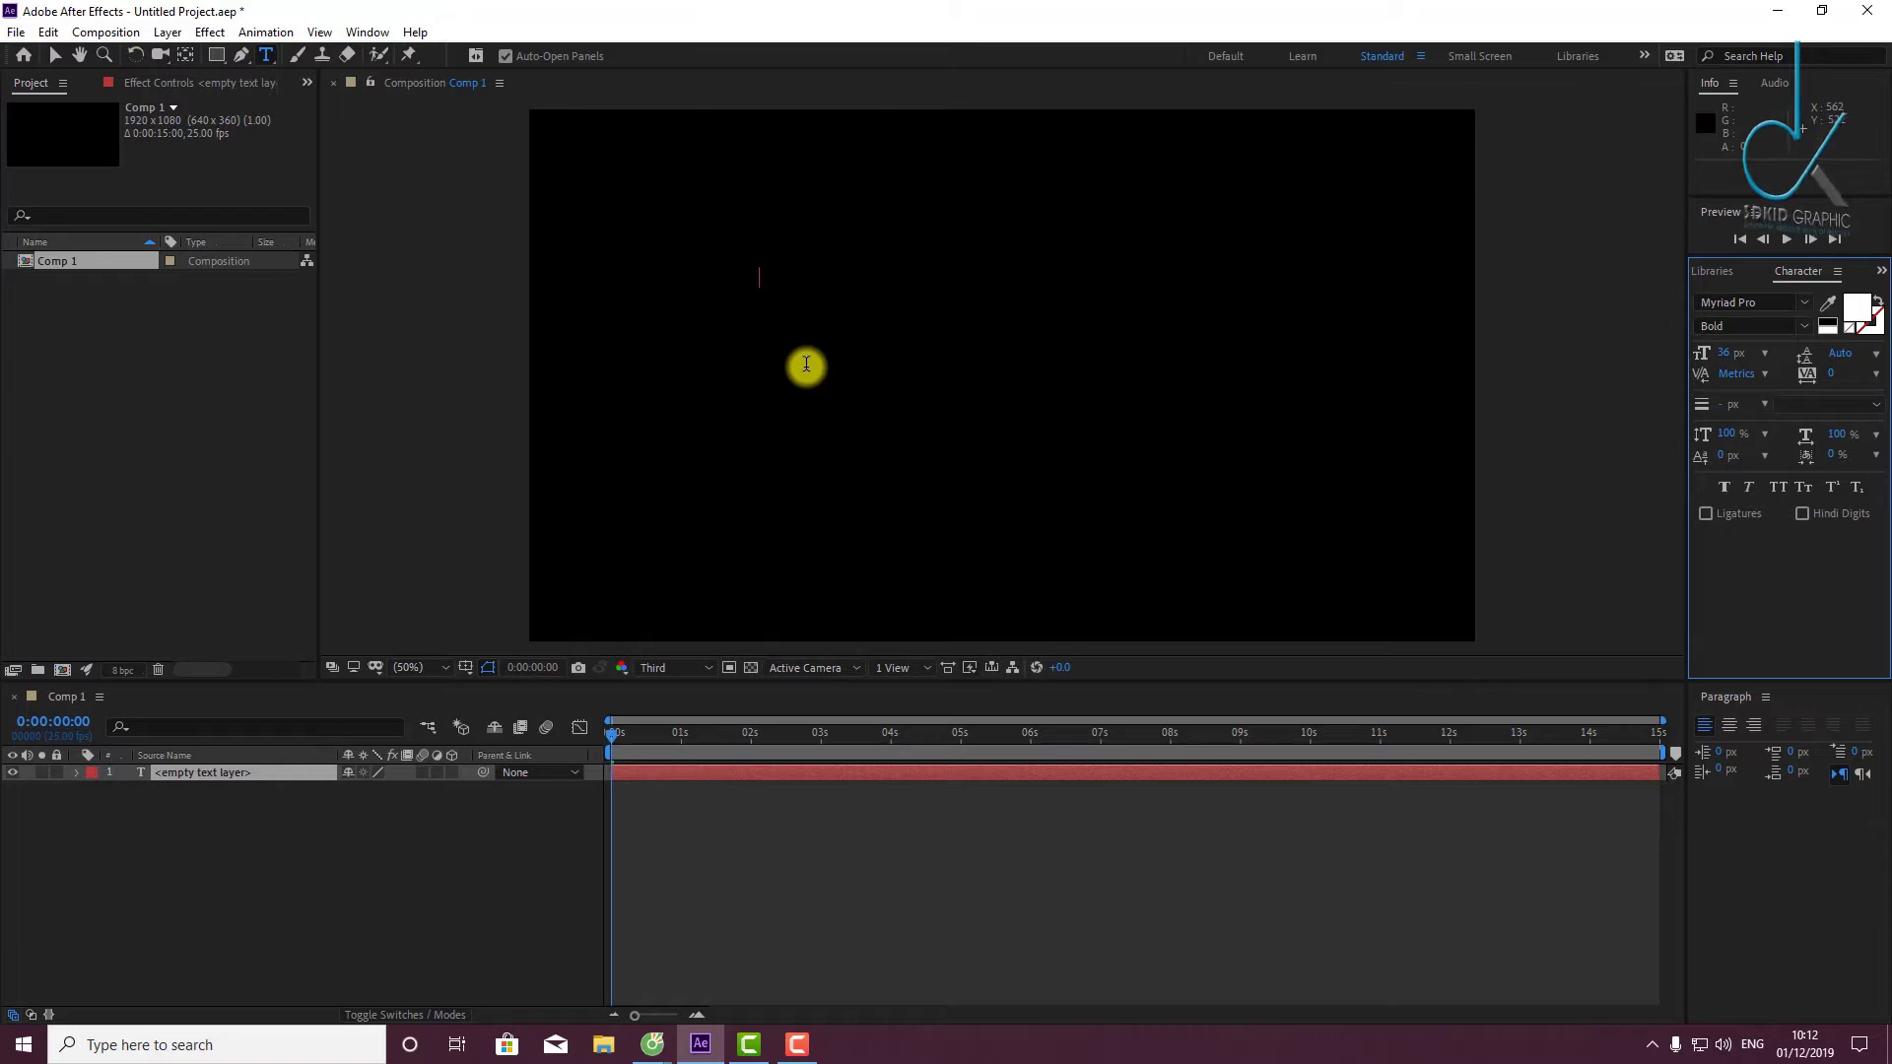
# Type 3DKID, centre its anchor point with Ctrl+Alt+Home, and start a text layer below it.
pyautogui.write('3')
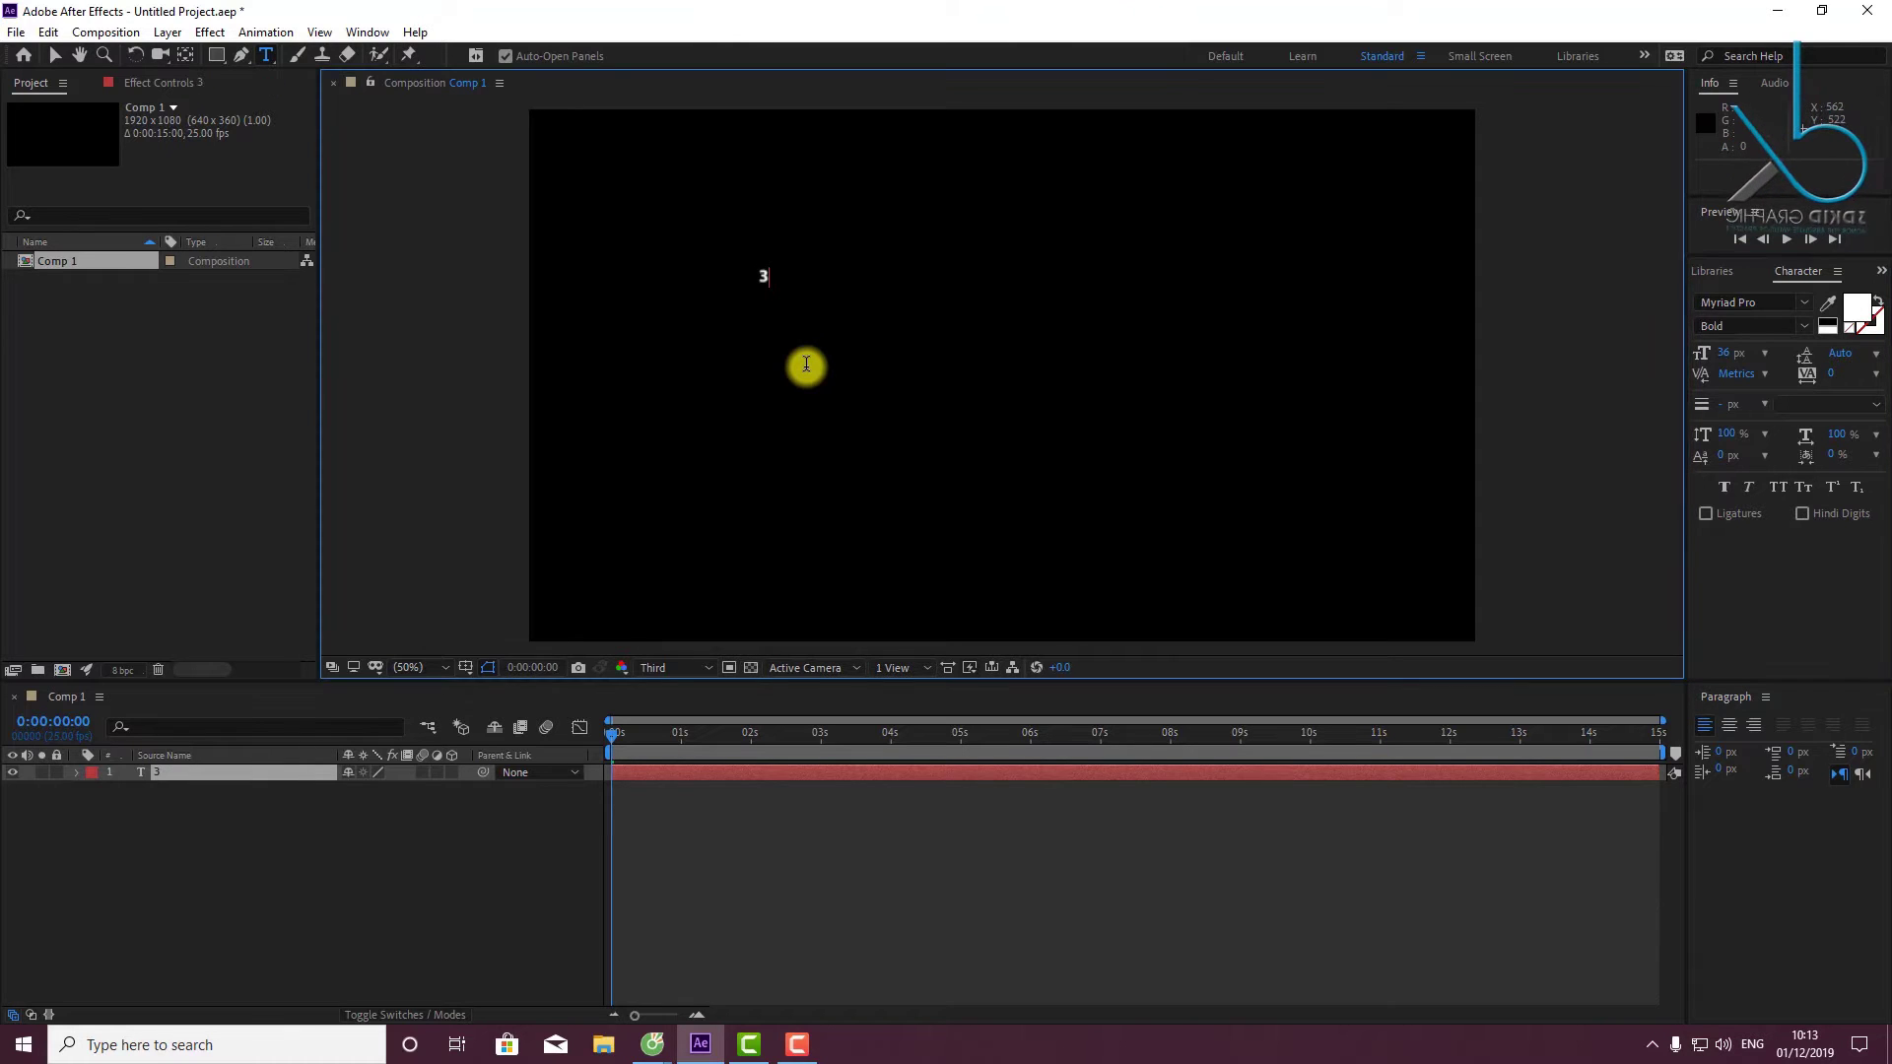
pyautogui.write('DK')
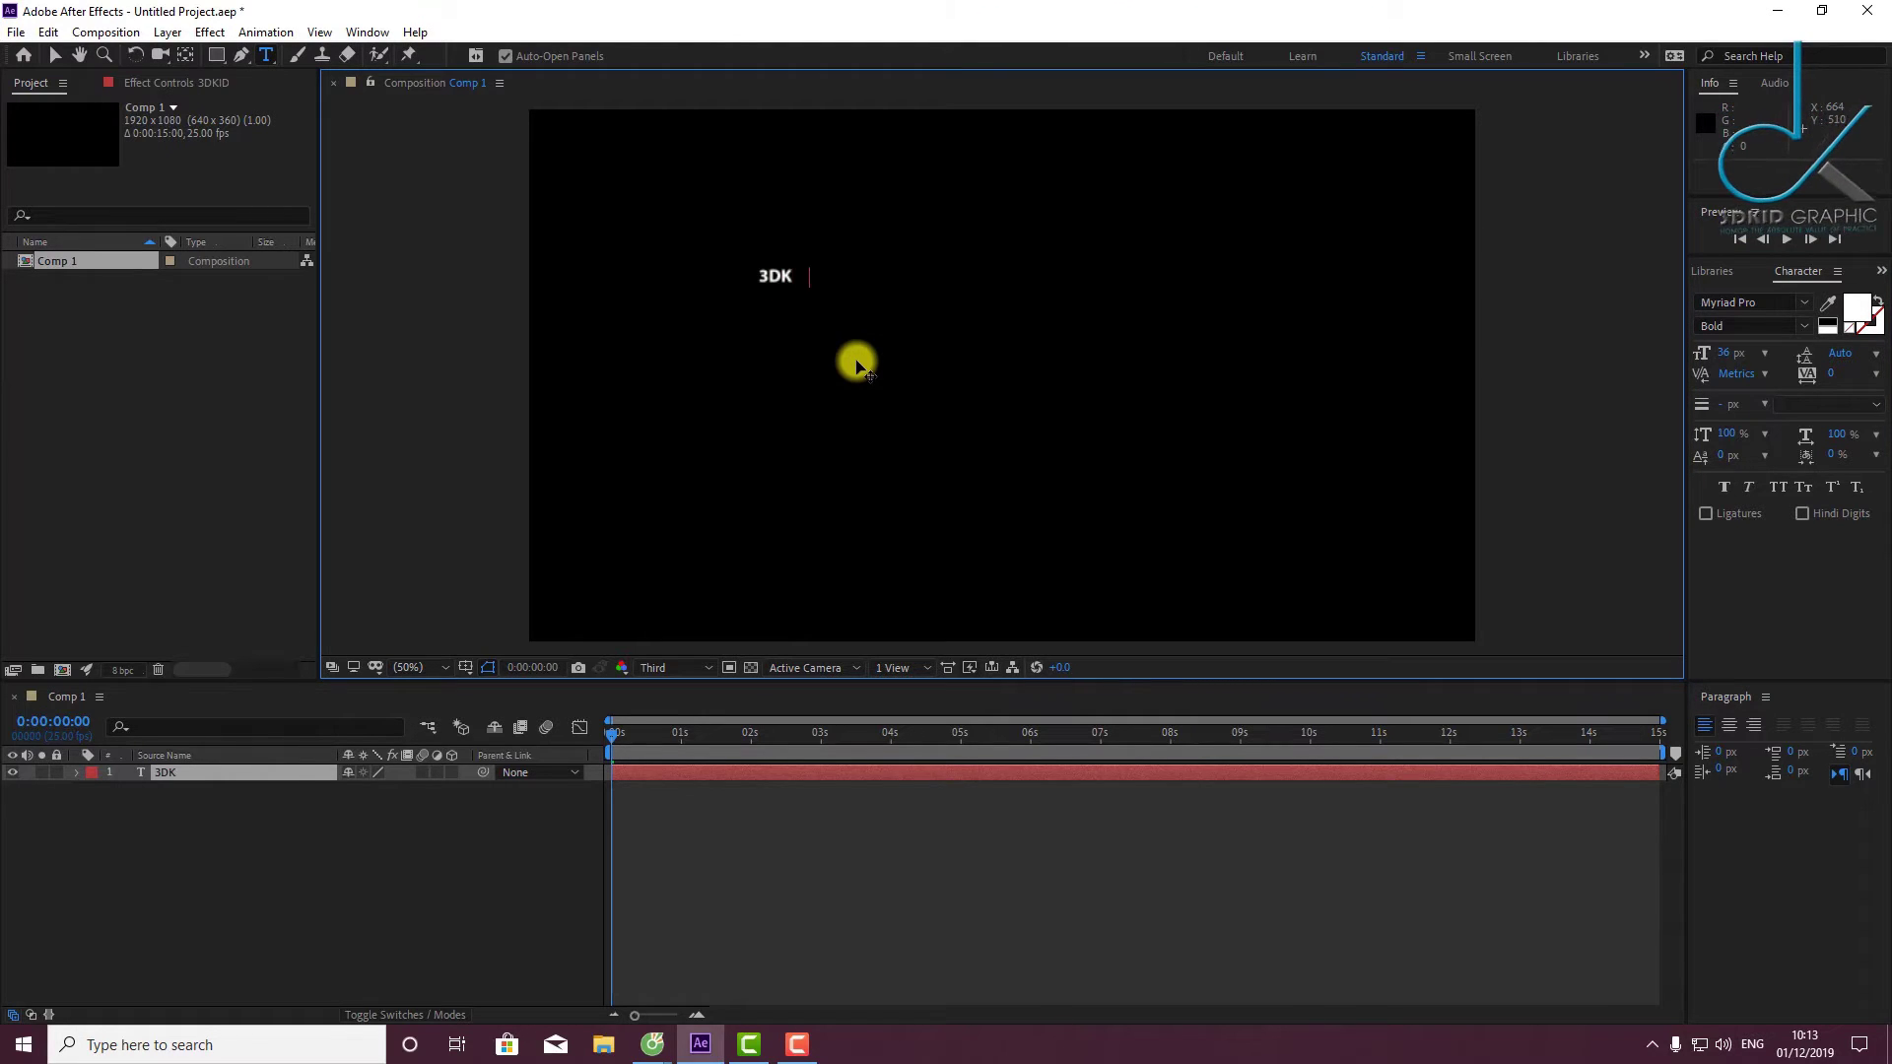
pyautogui.write('ID')
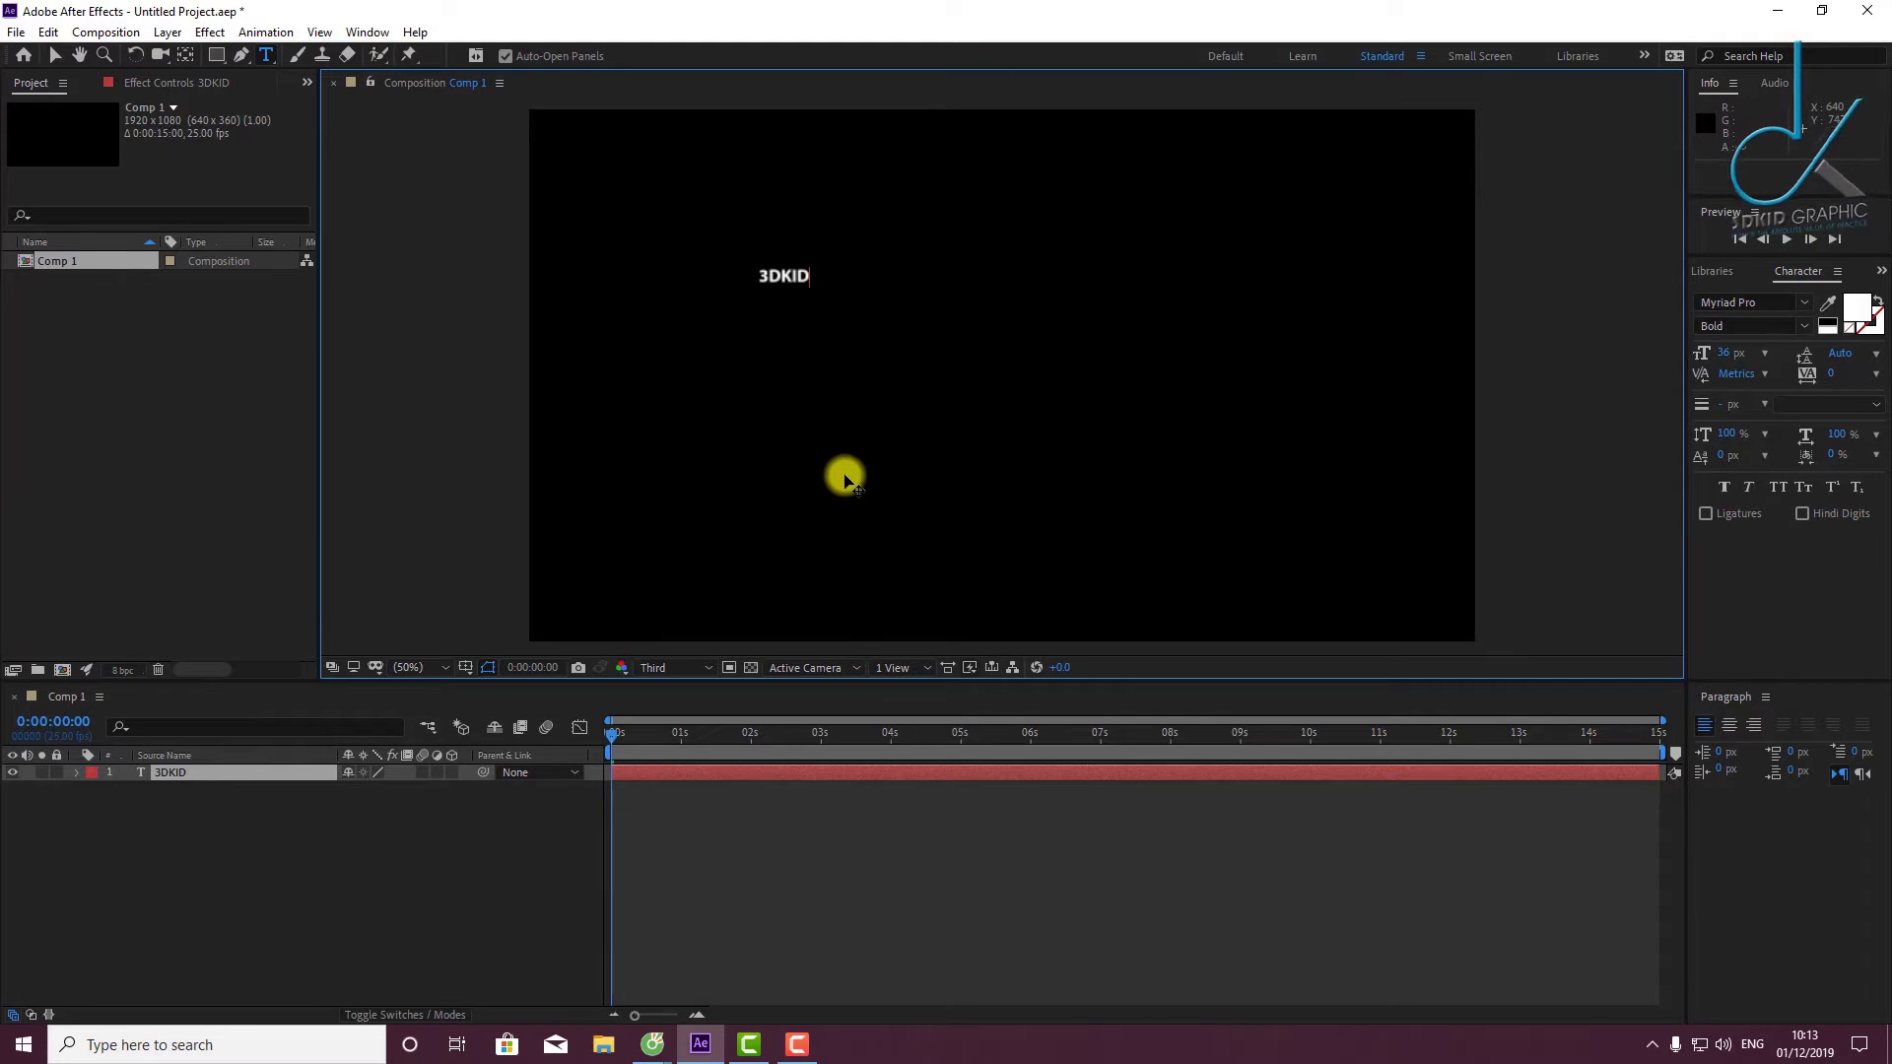
pyautogui.press('Escape')
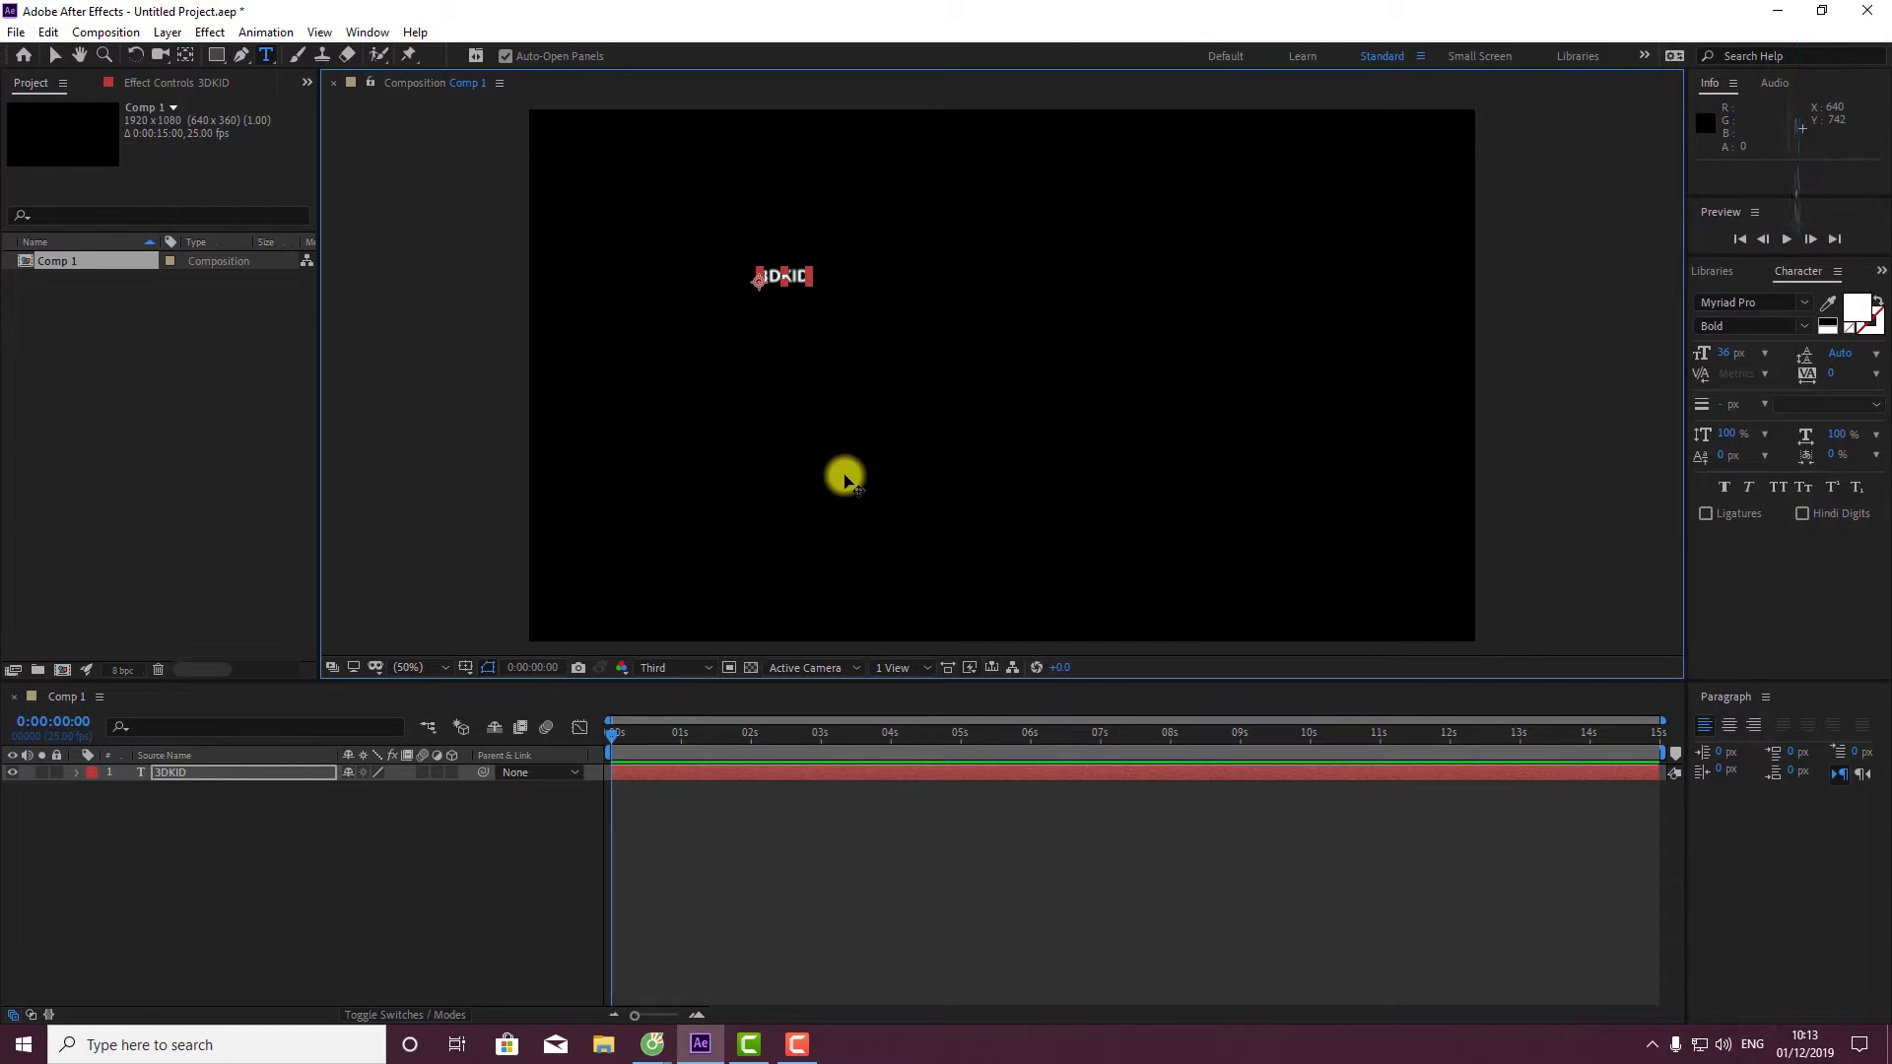
pyautogui.hotkey('ctrl', 'alt', 'Home')
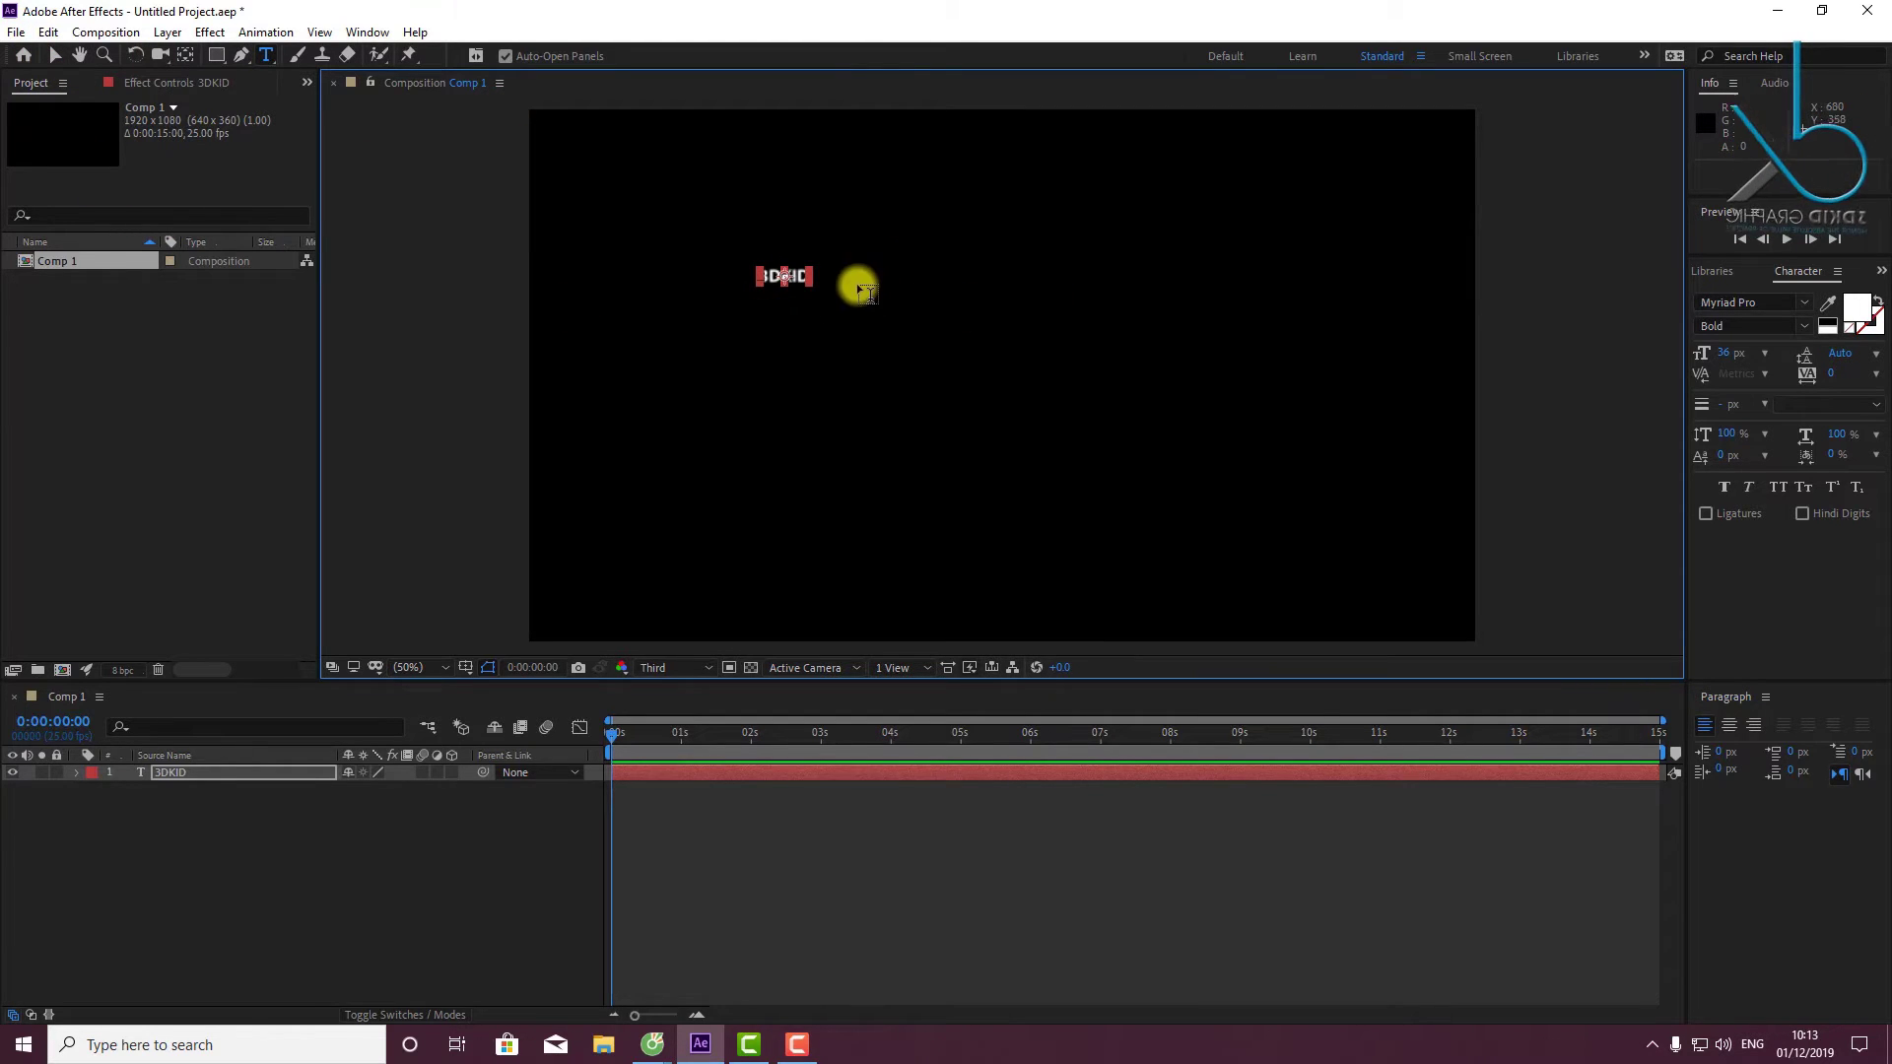
pyautogui.click(757, 317)
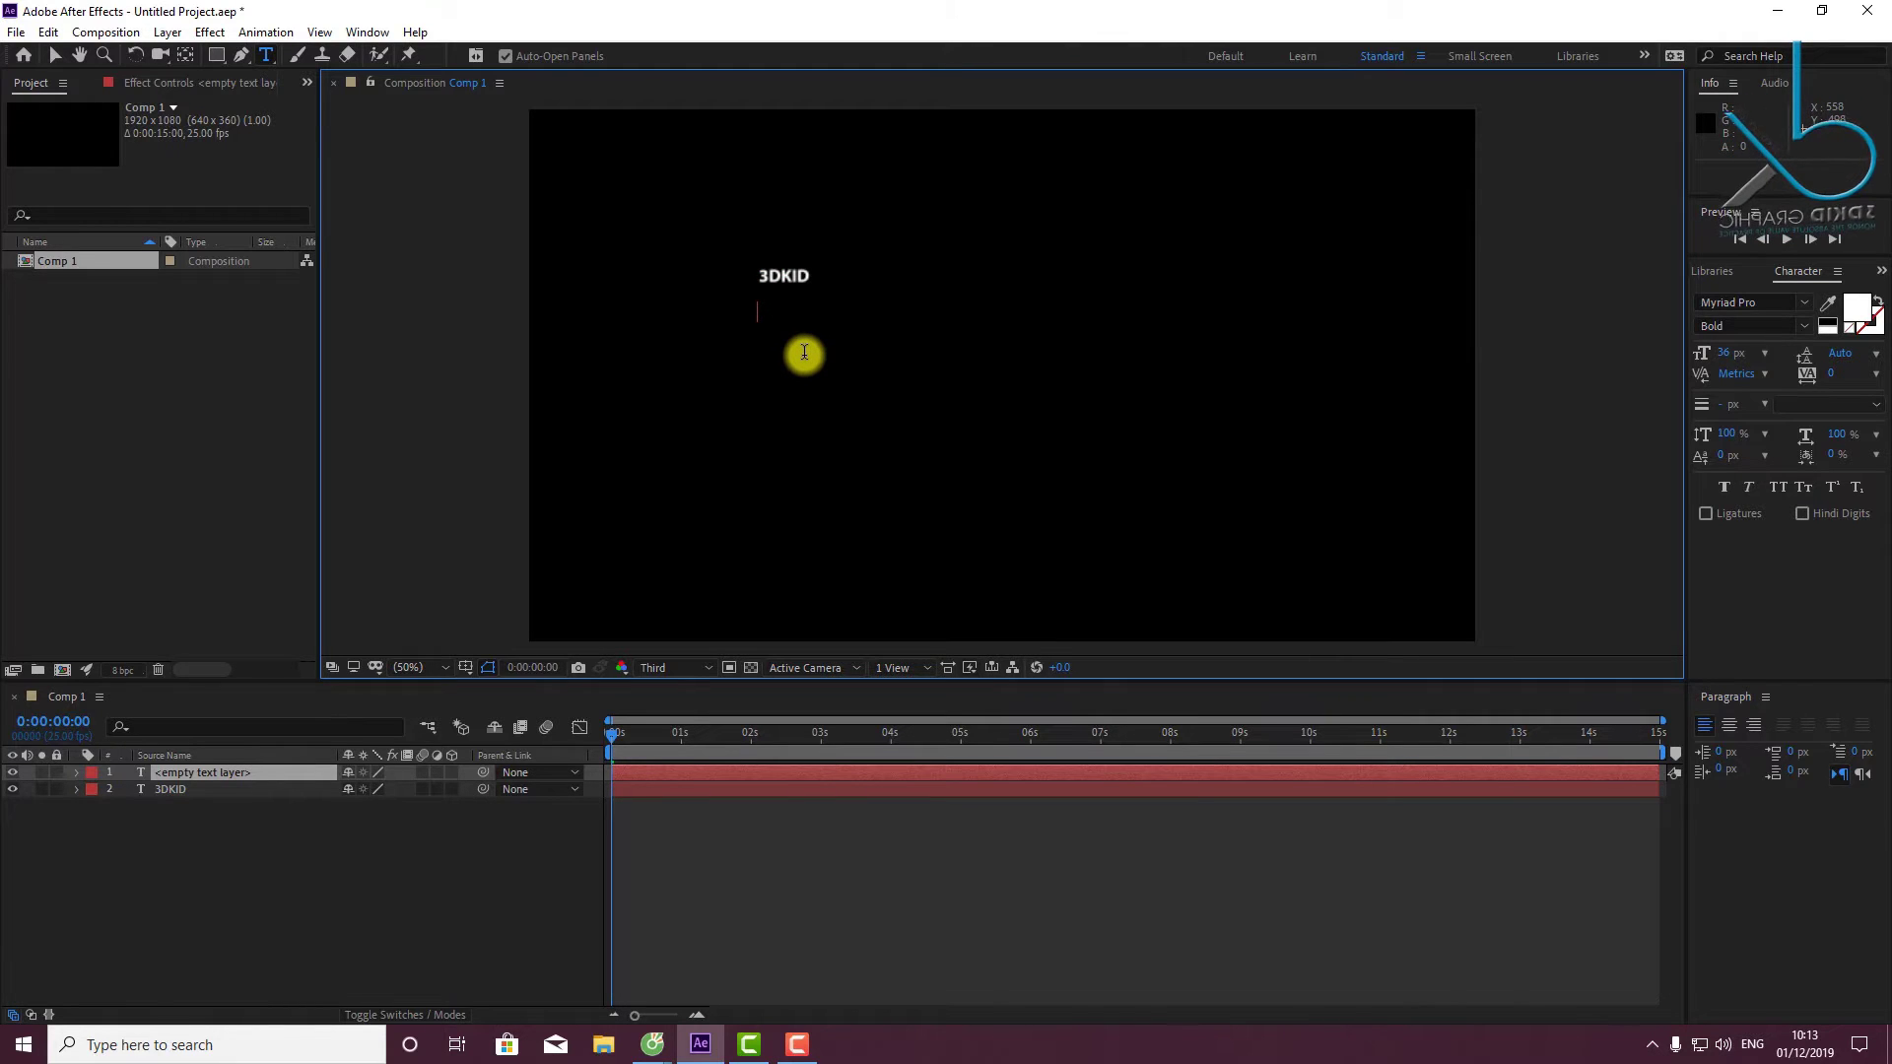
# Type GRAPHIC below 3DKID, then add ANIMATION to its upper right with a centred anchor point.
pyautogui.write('GRAPHIC')
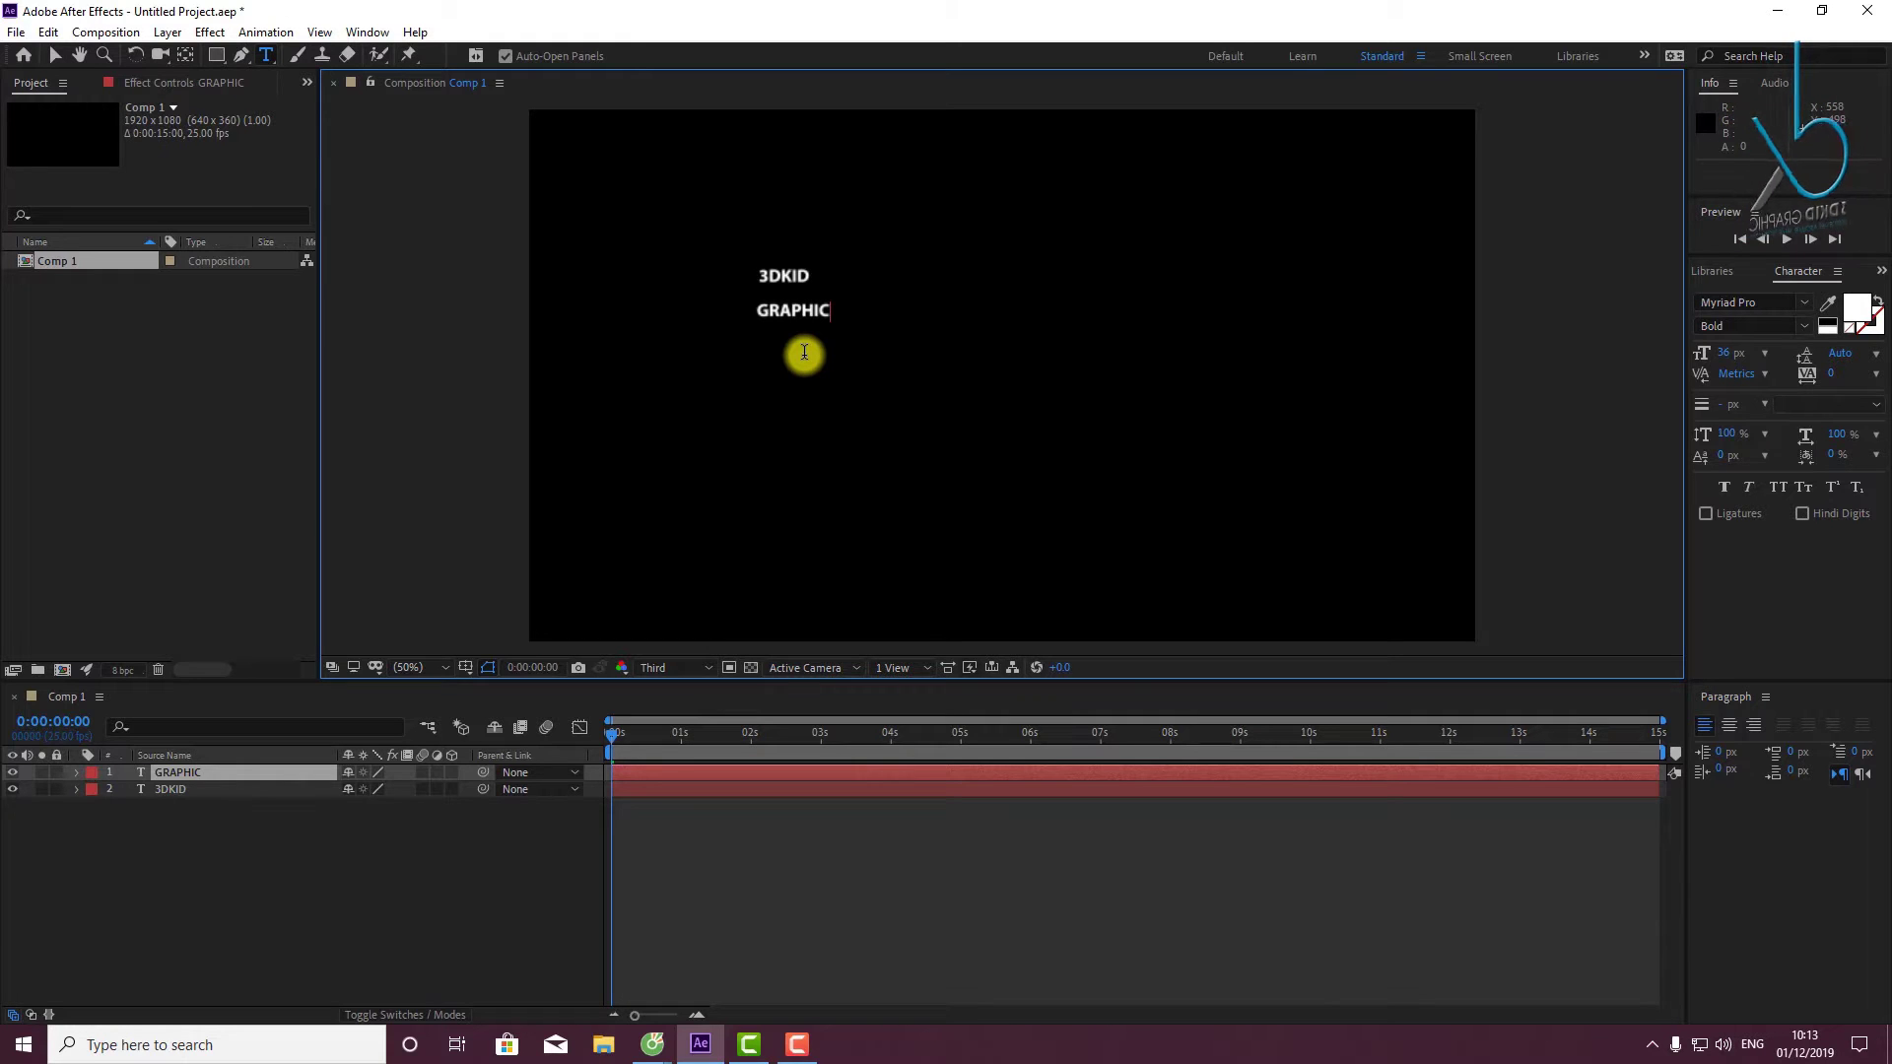
pyautogui.press('Escape')
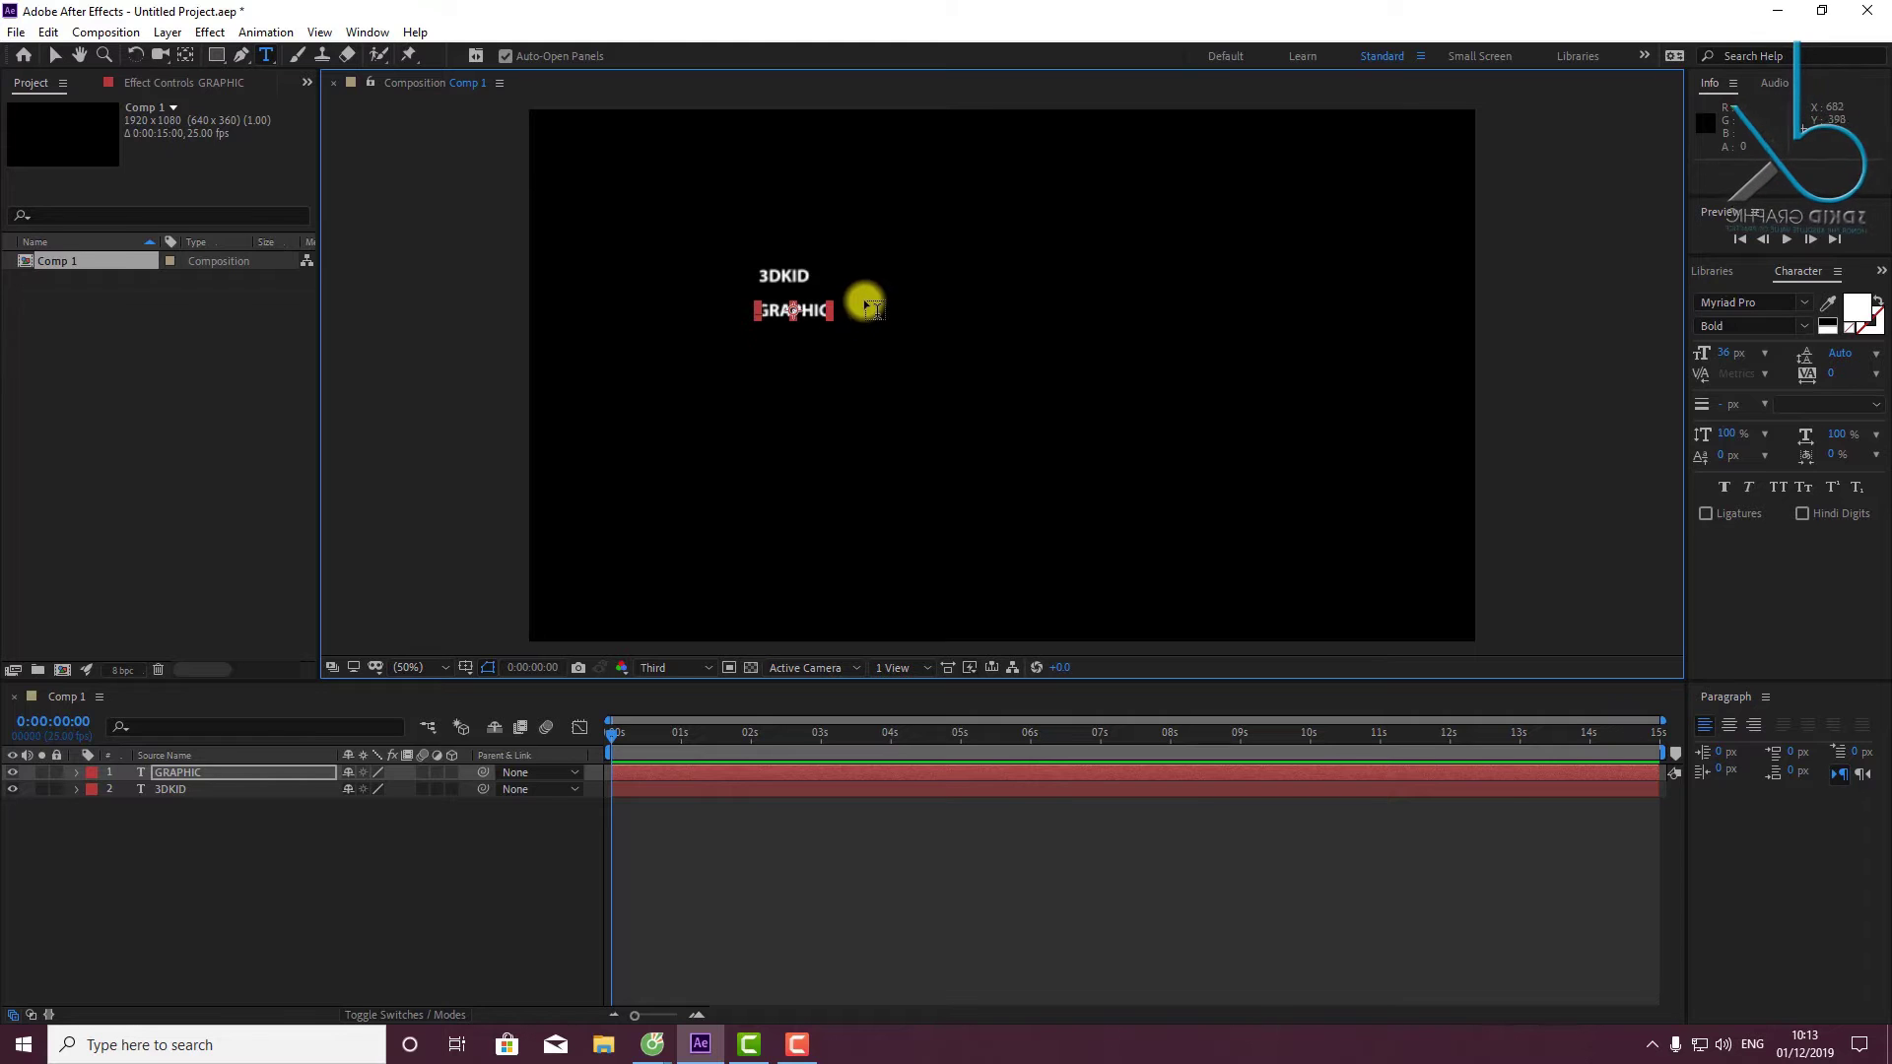
pyautogui.click(859, 264)
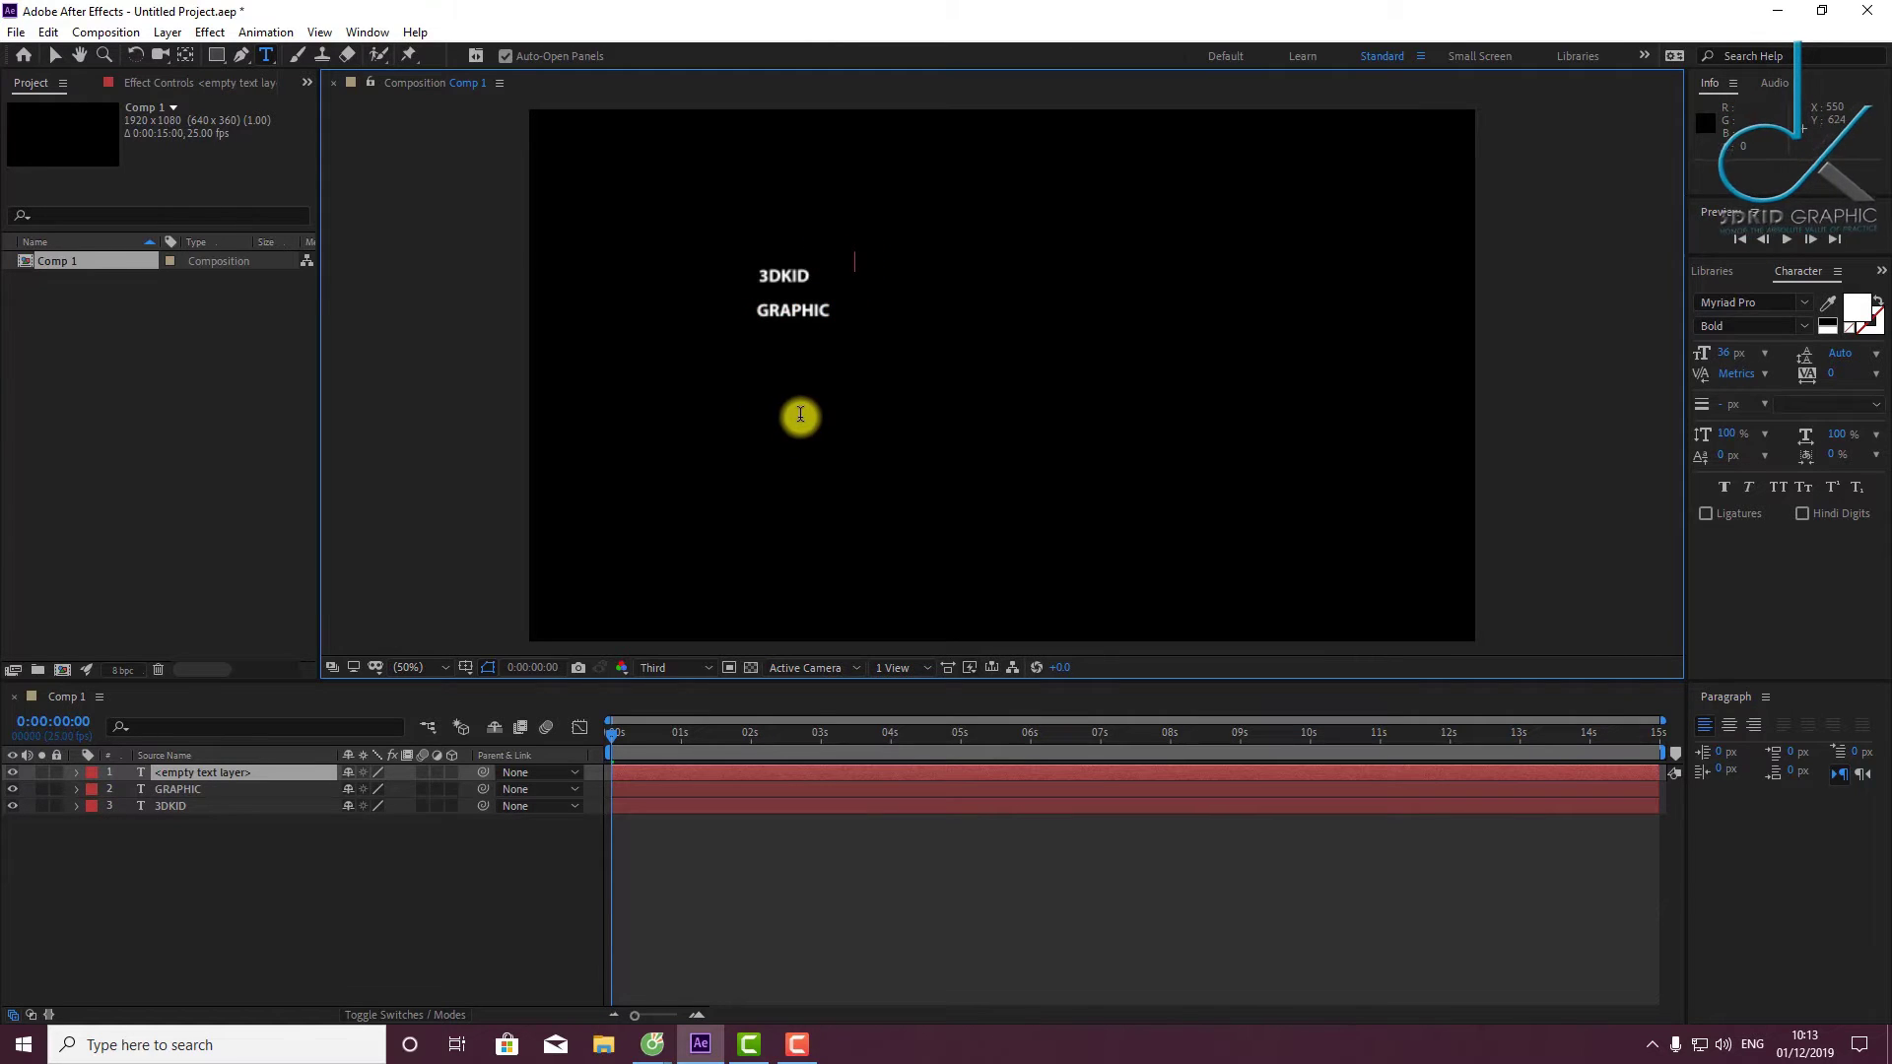
pyautogui.write('ANIMA')
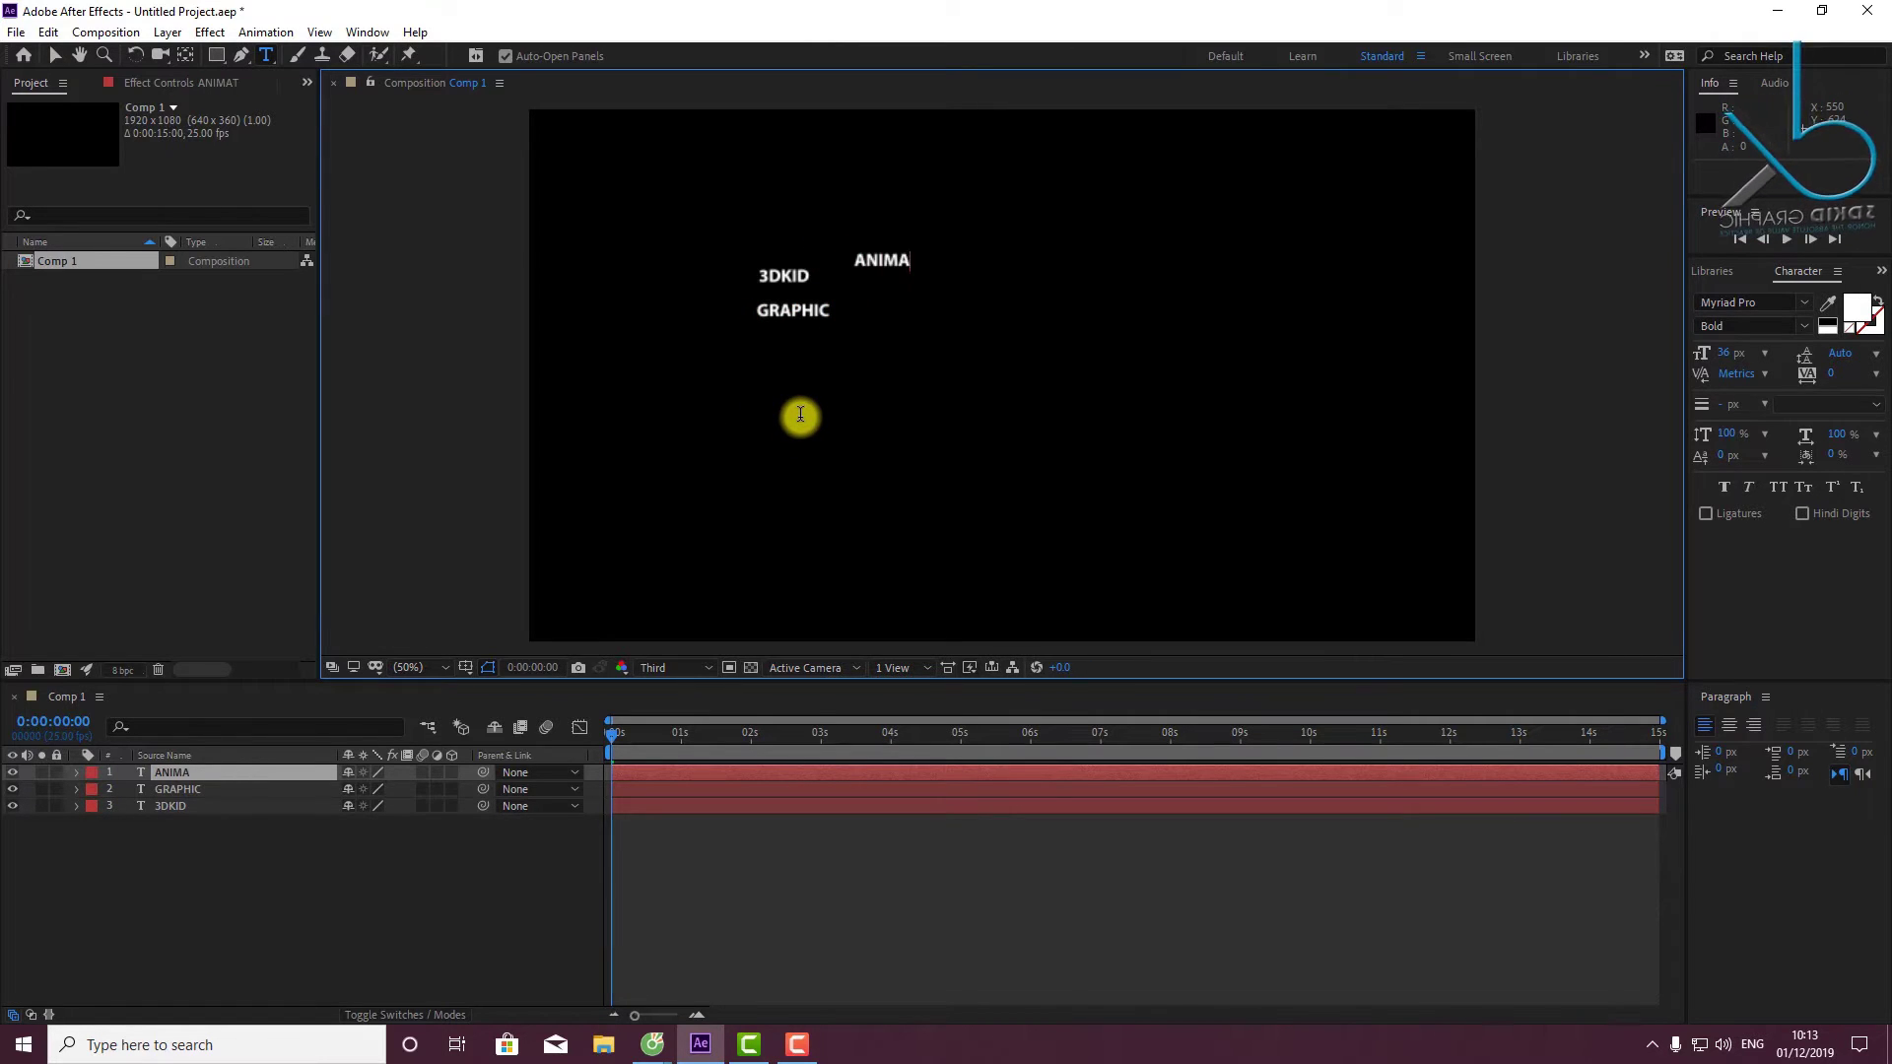
pyautogui.write('TION')
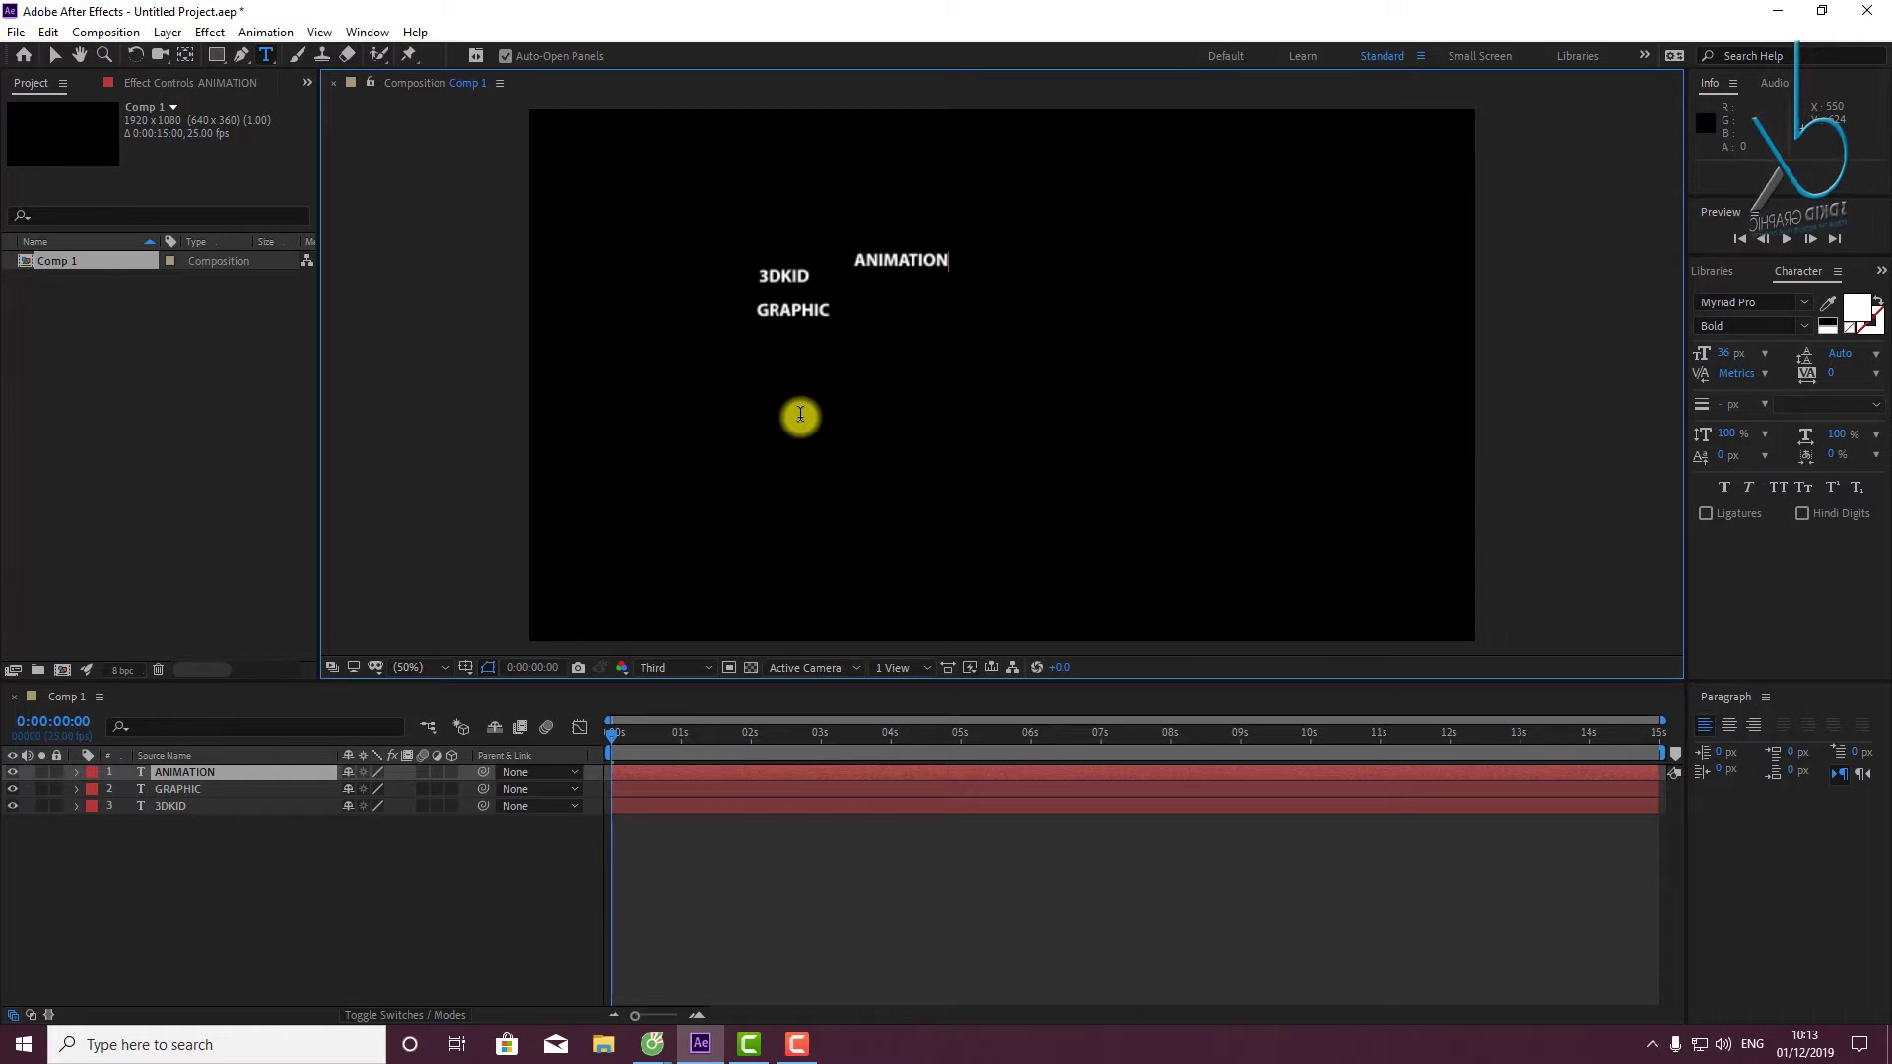
pyautogui.press('Escape')
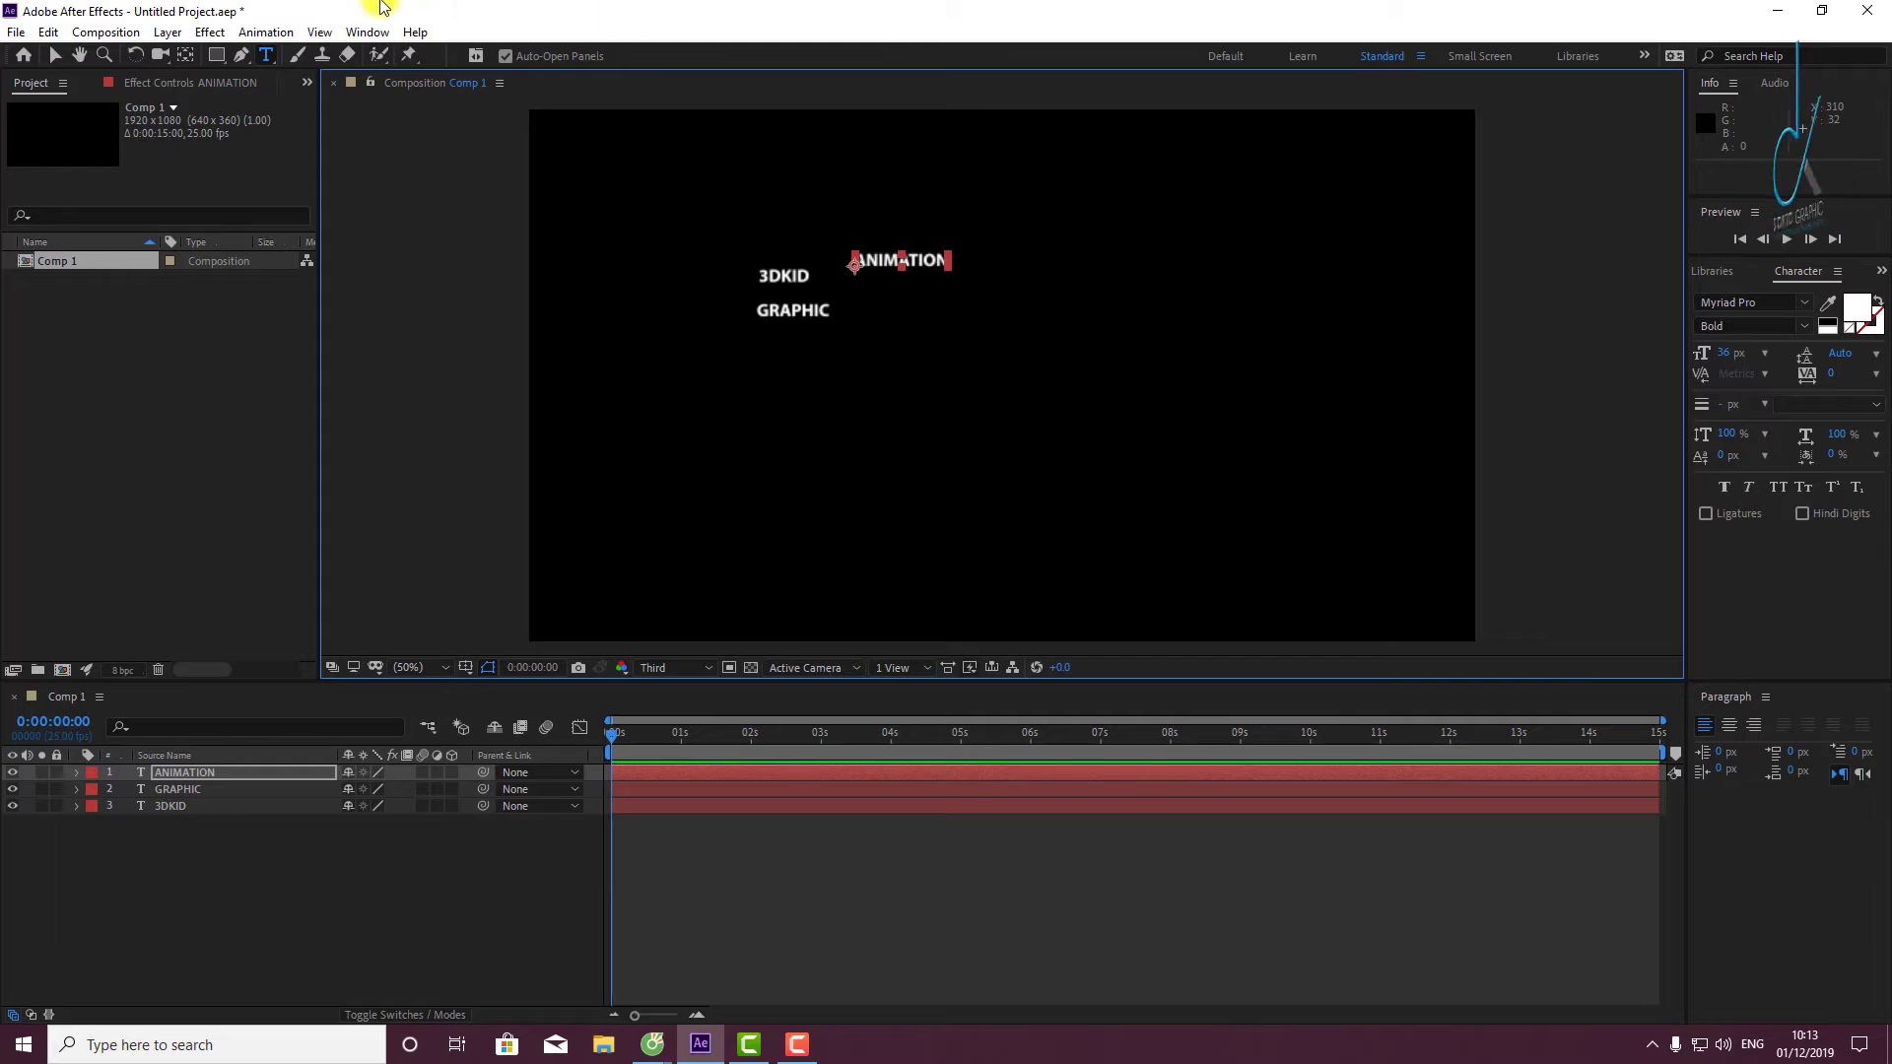
pyautogui.hotkey('ctrl', 'alt', 'Home')
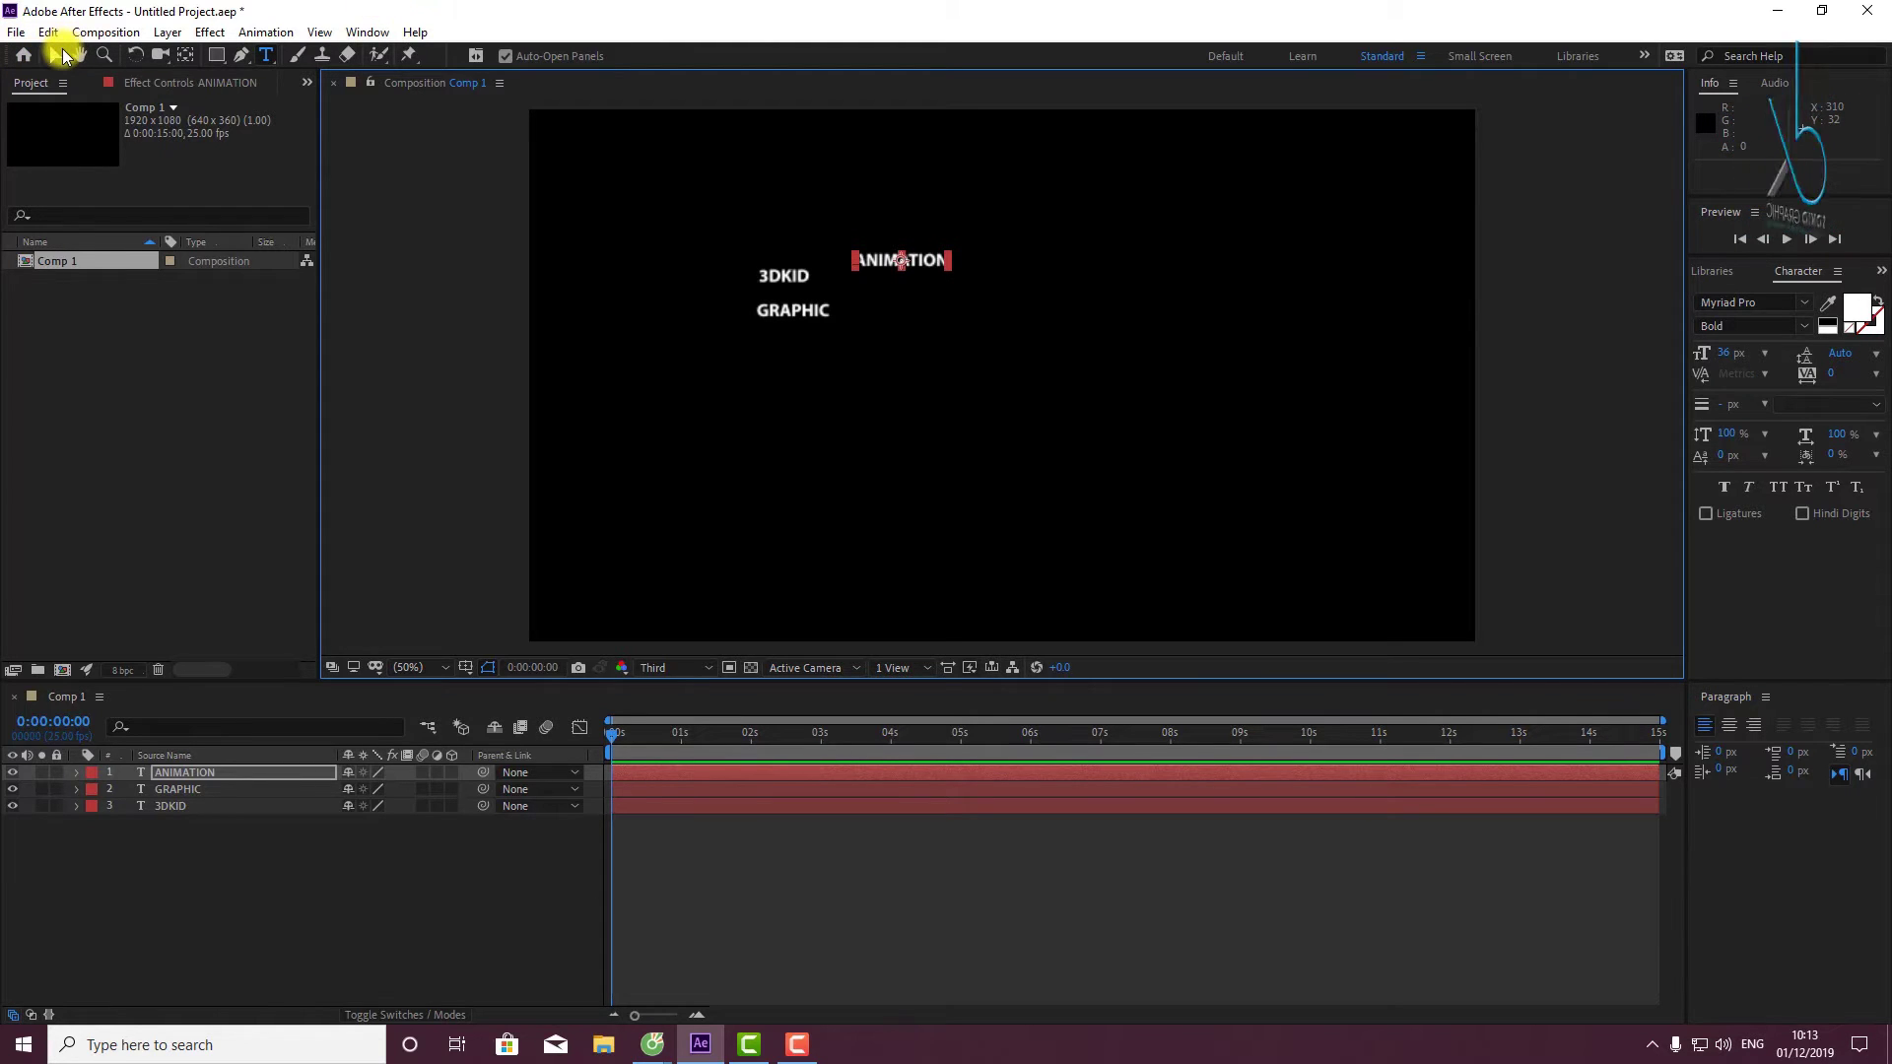
pyautogui.click(61, 51)
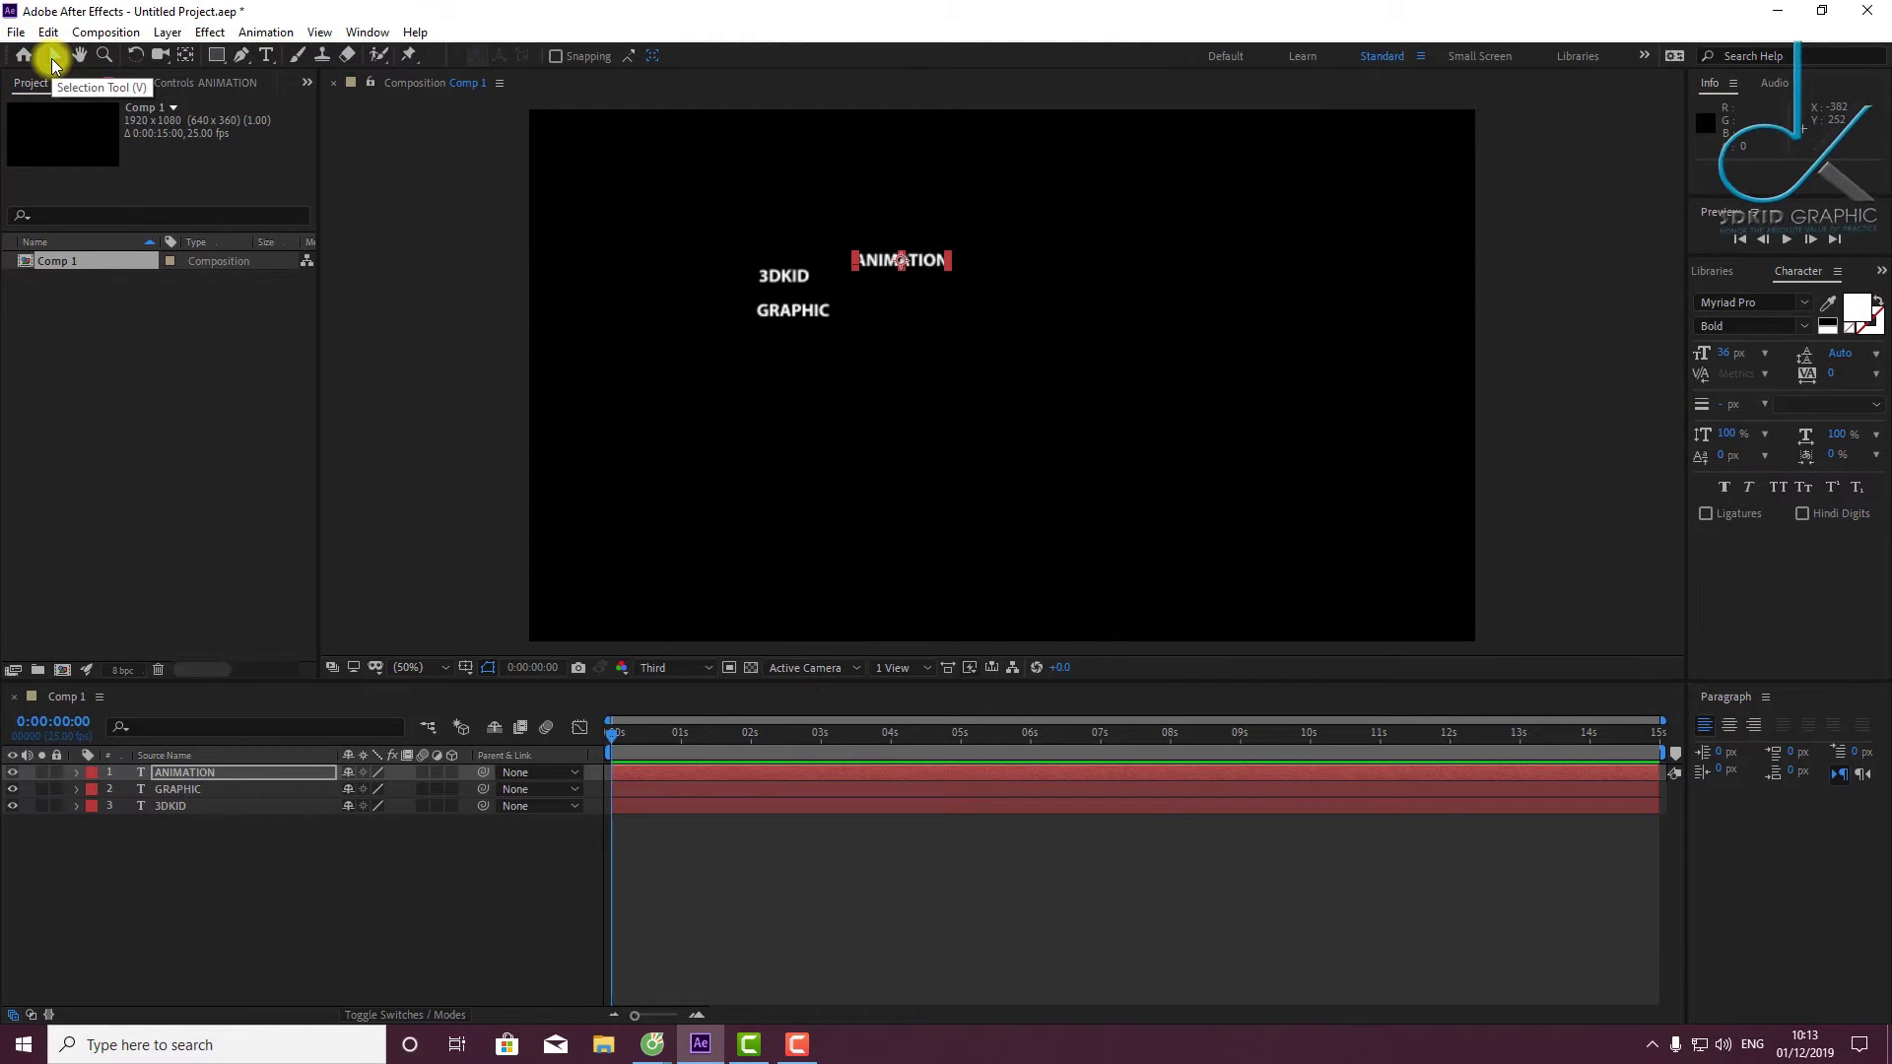
# Move ANIMATION right and down and set its font size to 100 px.
pyautogui.moveTo(948, 258); pyautogui.dragTo(1042, 295)
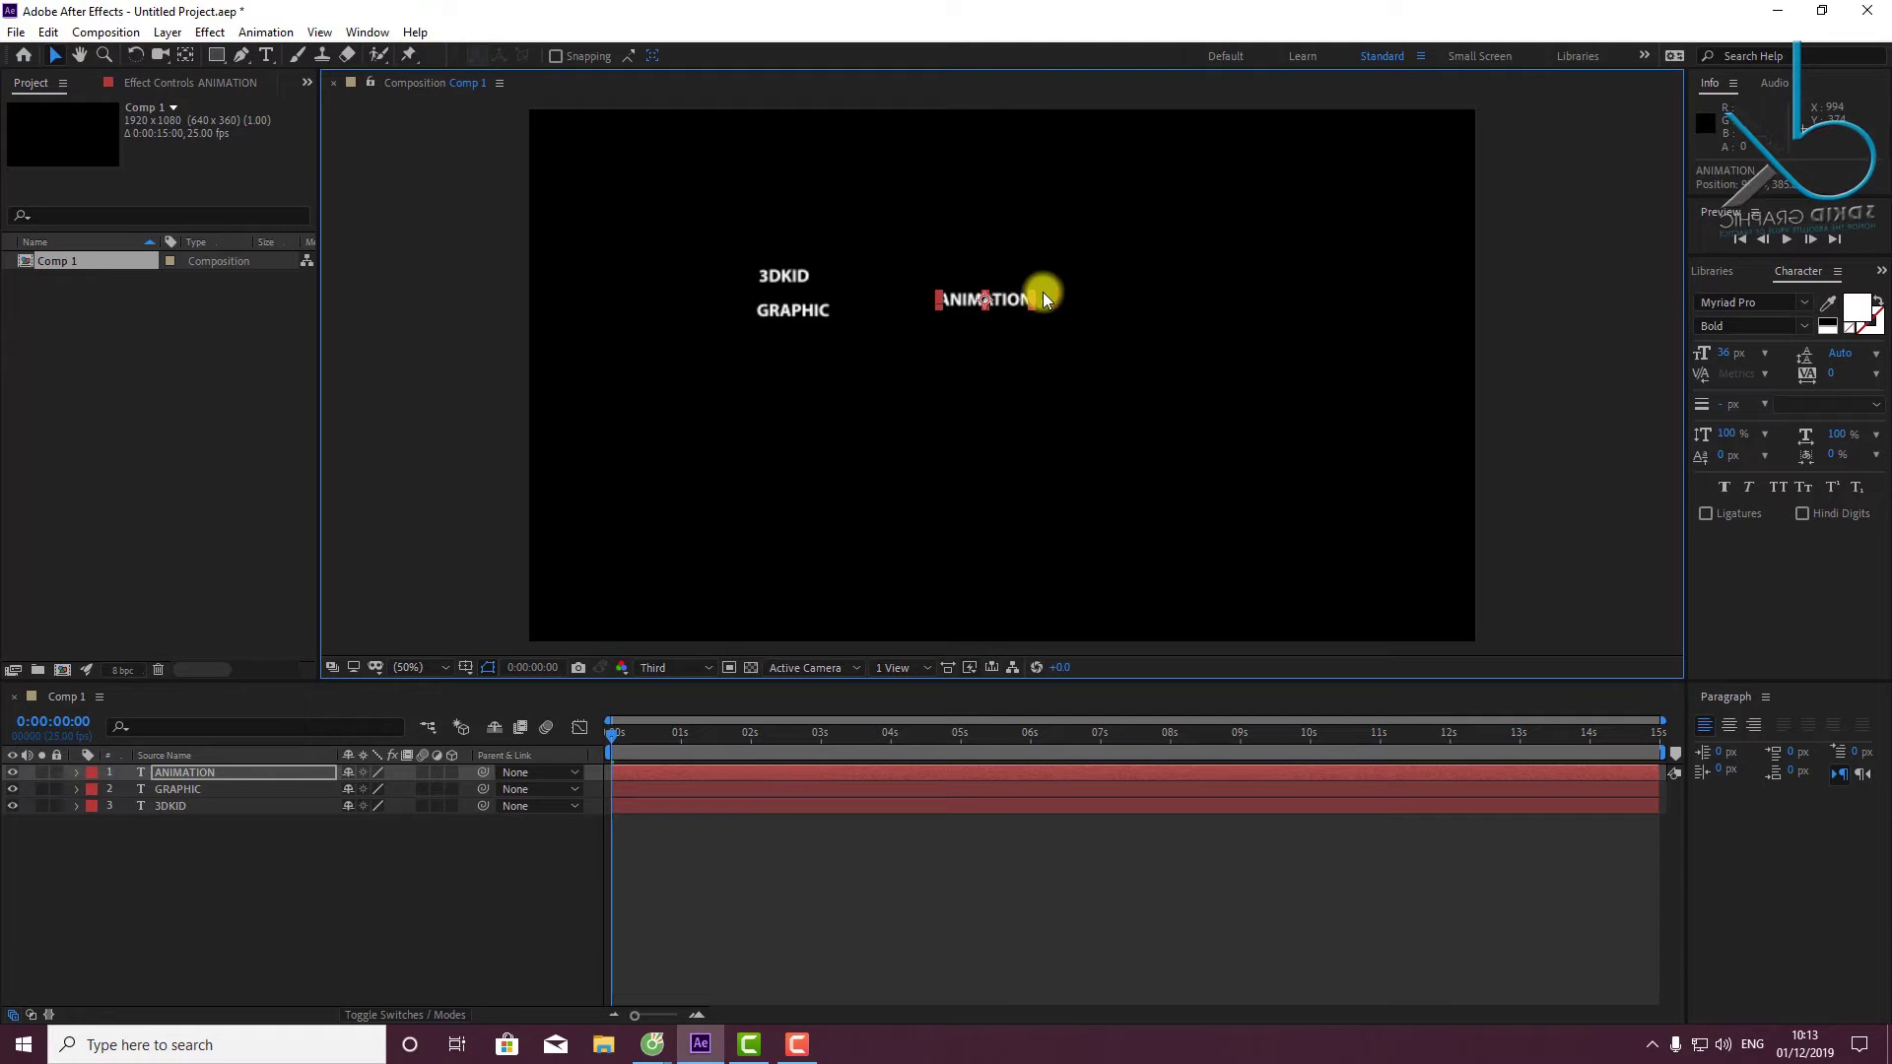
pyautogui.click(1726, 353)
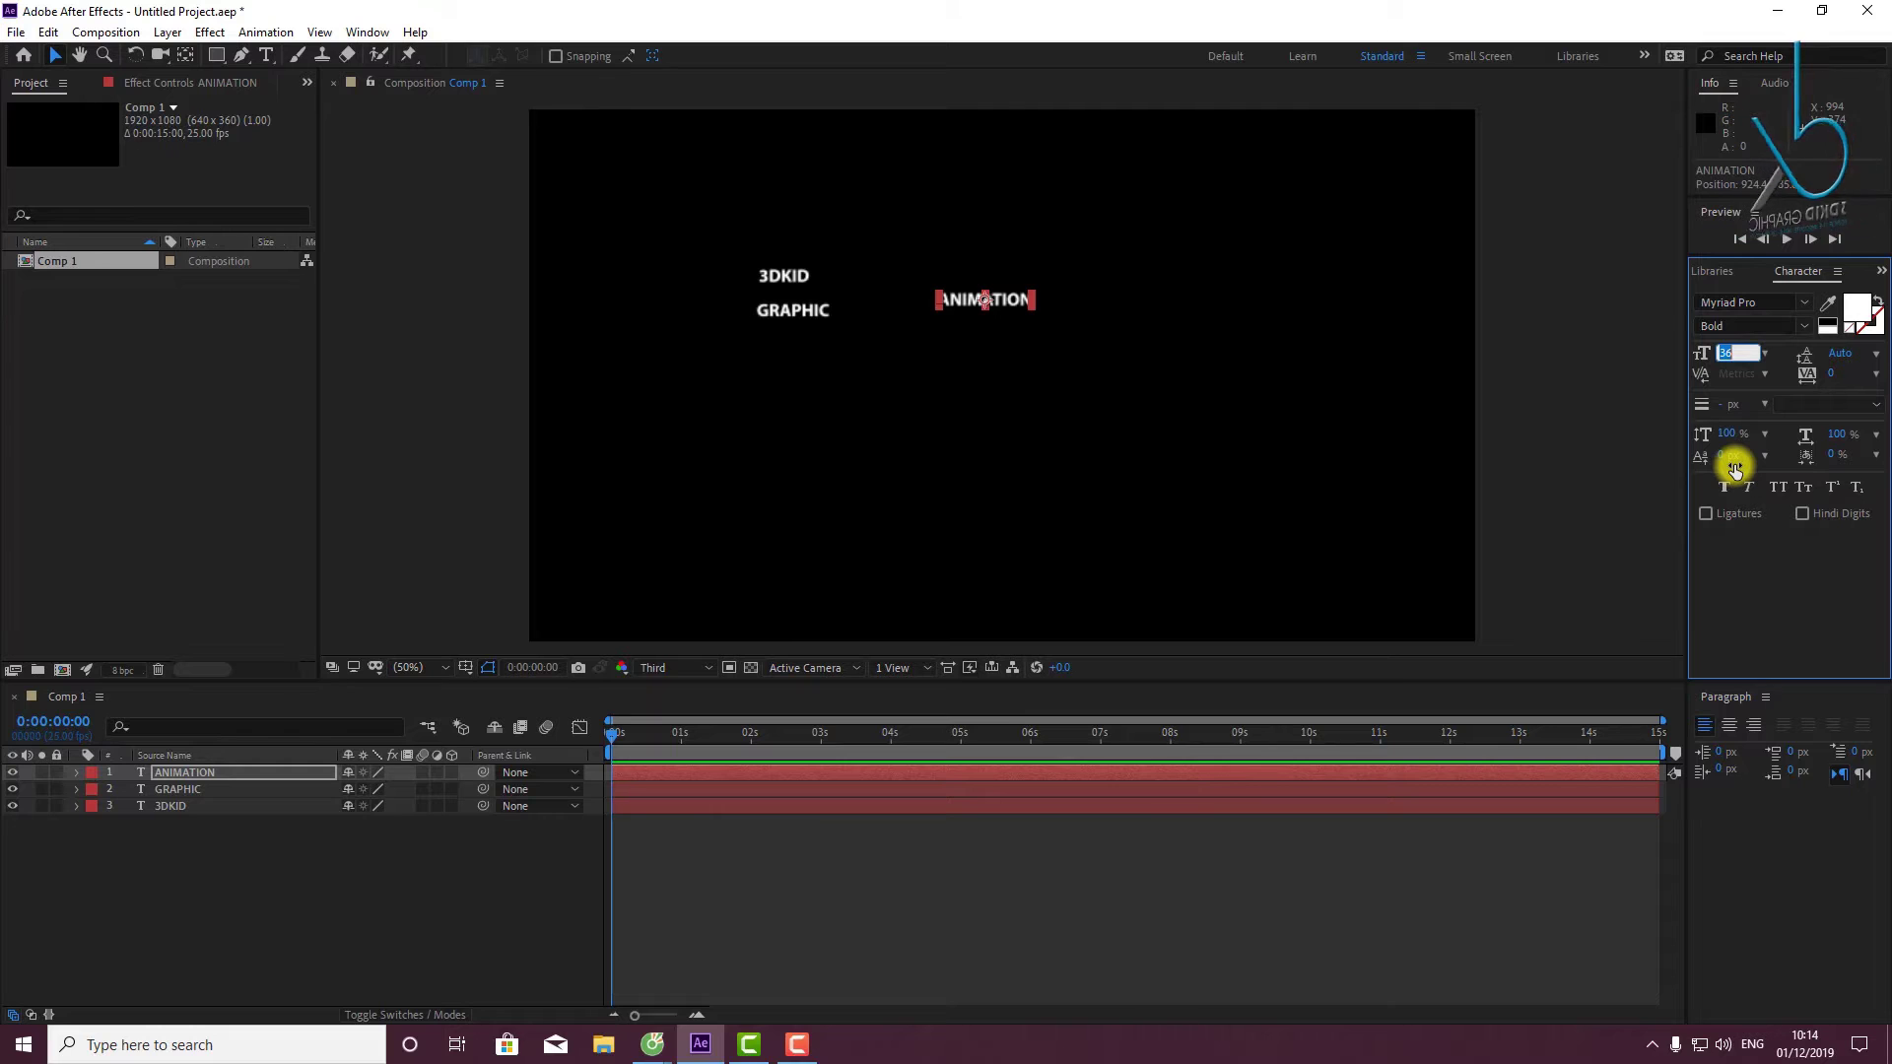
pyautogui.write('100')
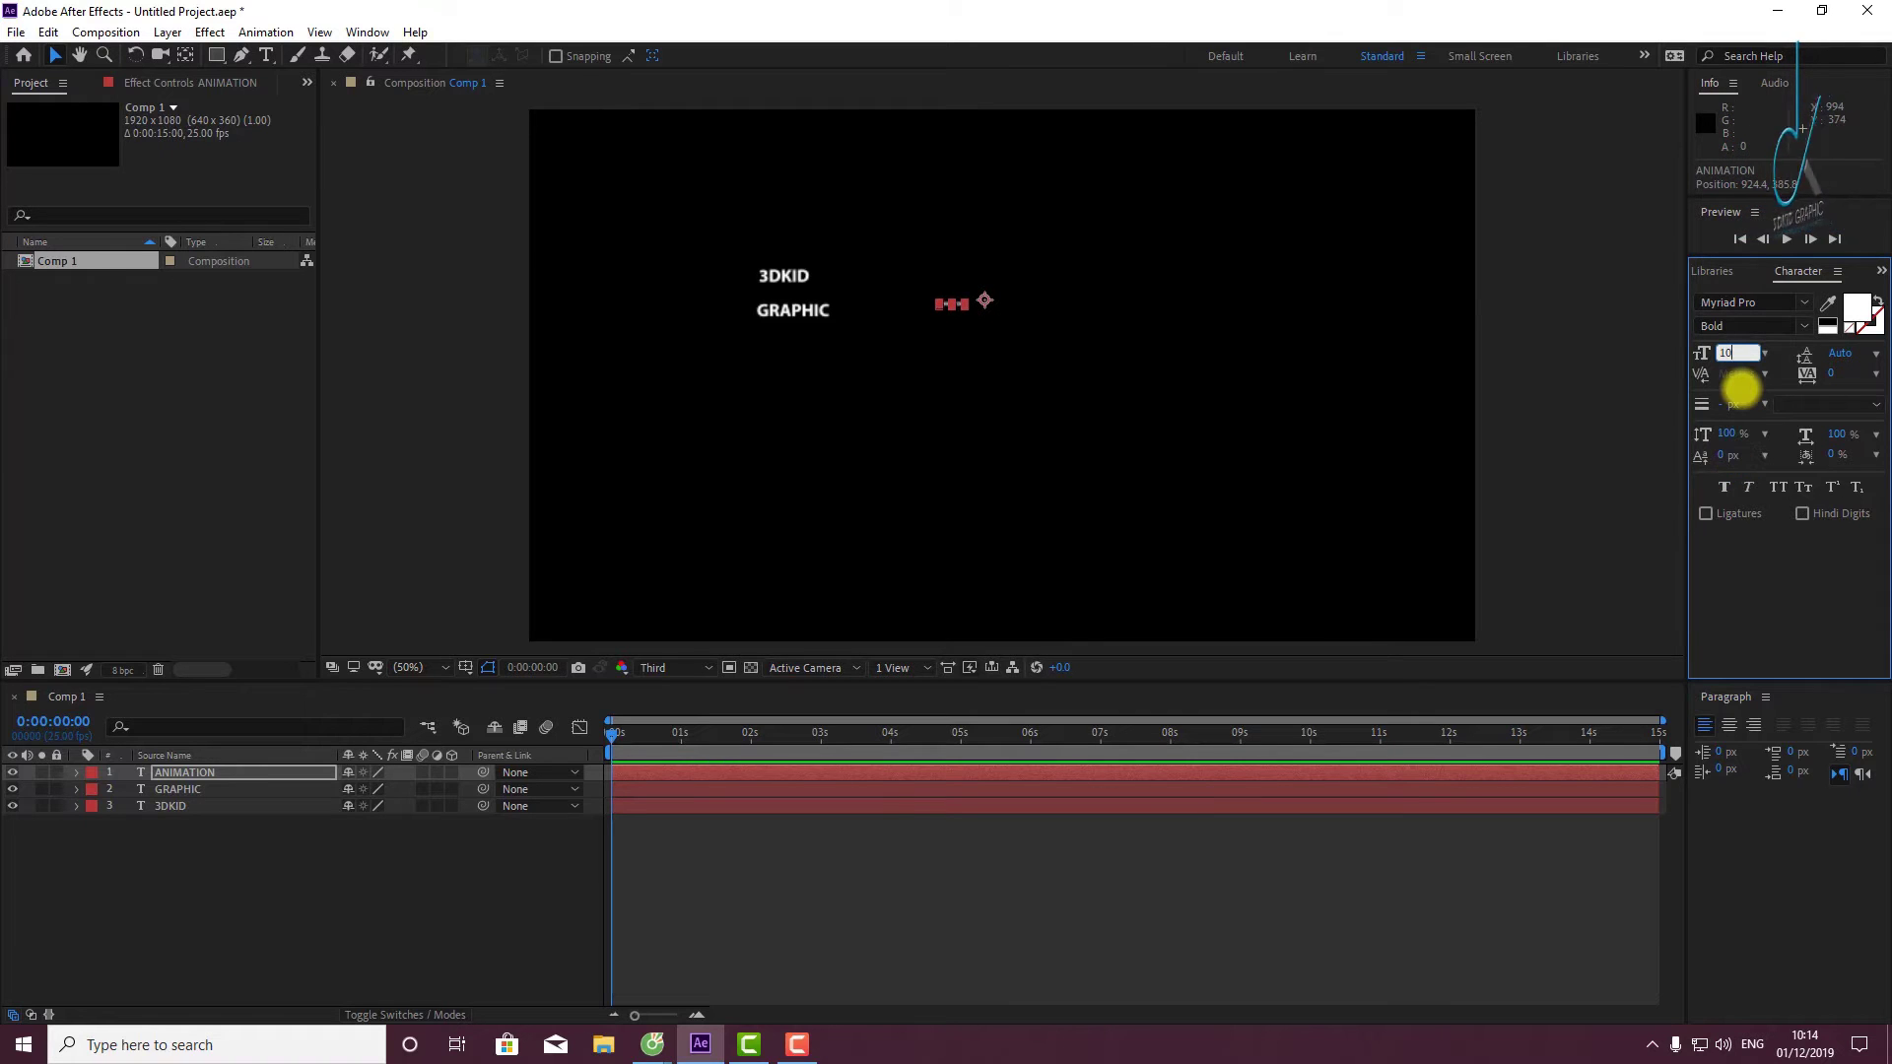
pyautogui.press('Return')
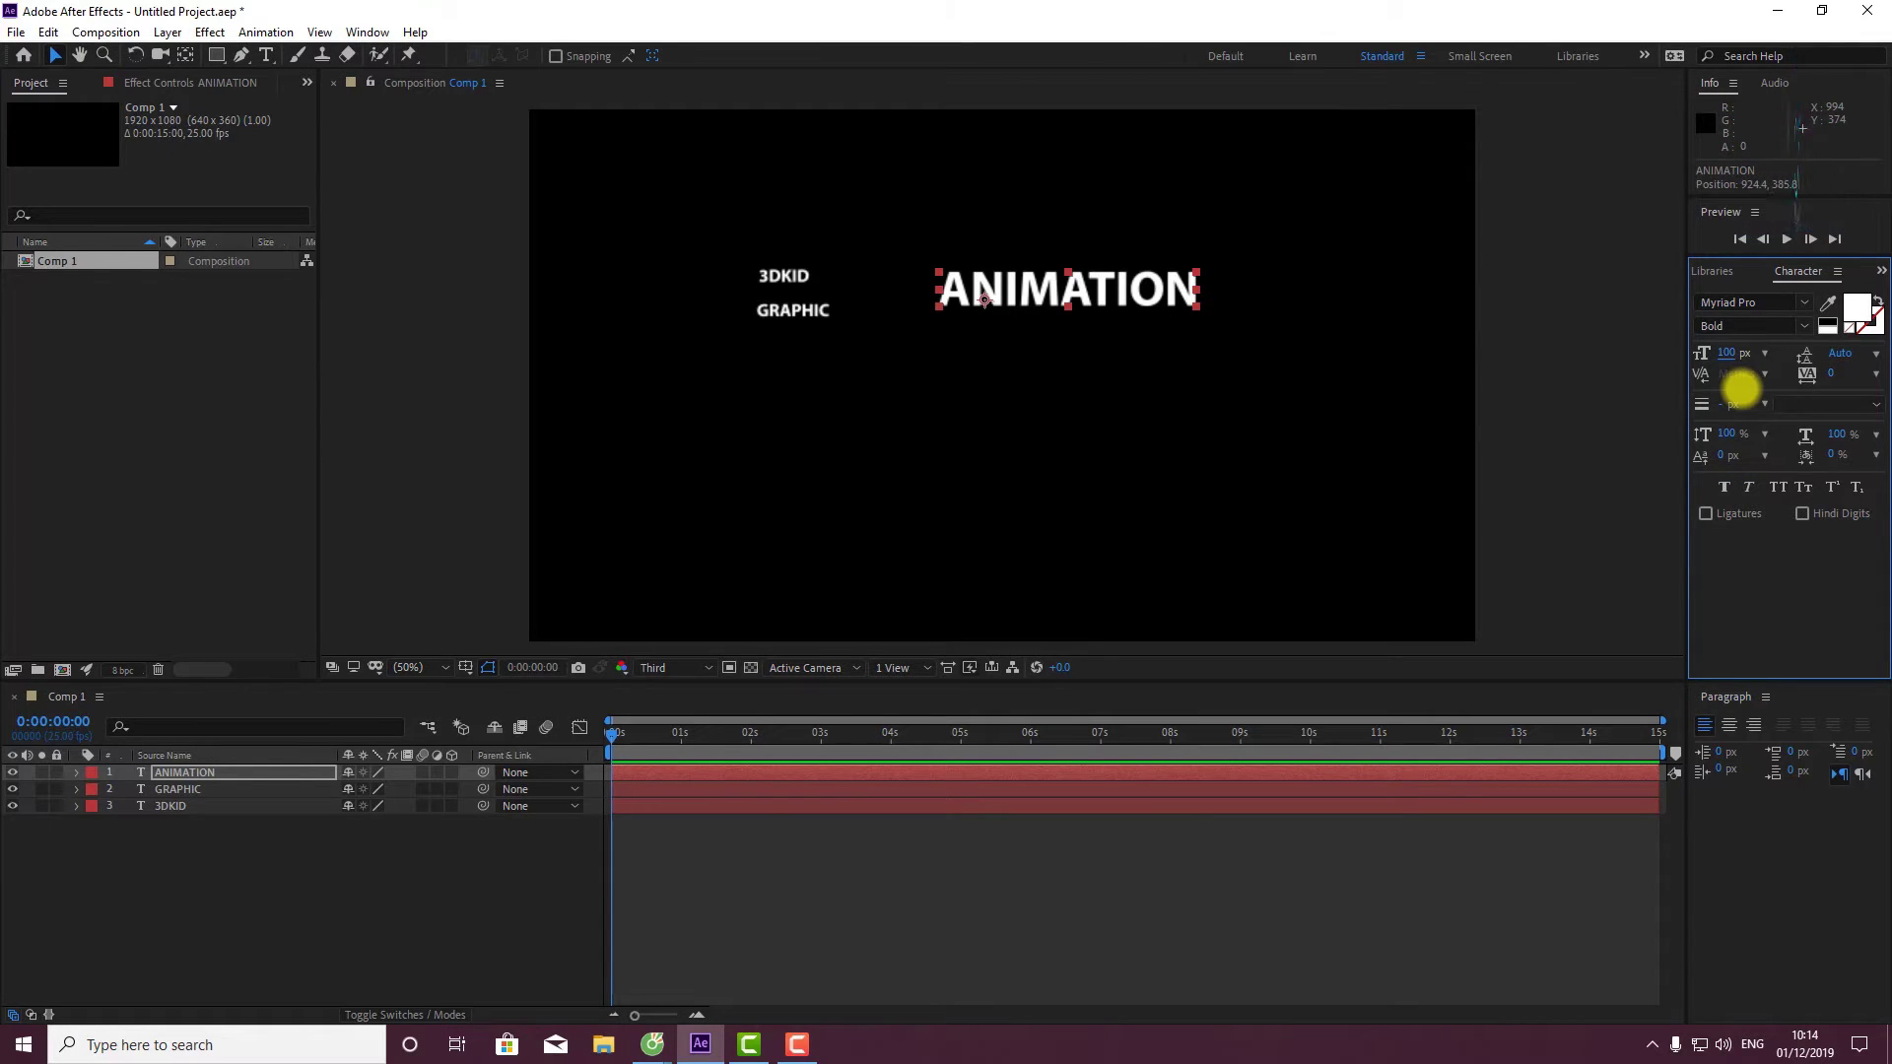
# Select GRAPHIC and 3DKID together and enter a font size of 100.
pyautogui.click(818, 309)
pyautogui.keyDown('shift'); pyautogui.click(788, 275); pyautogui.keyUp('shift')
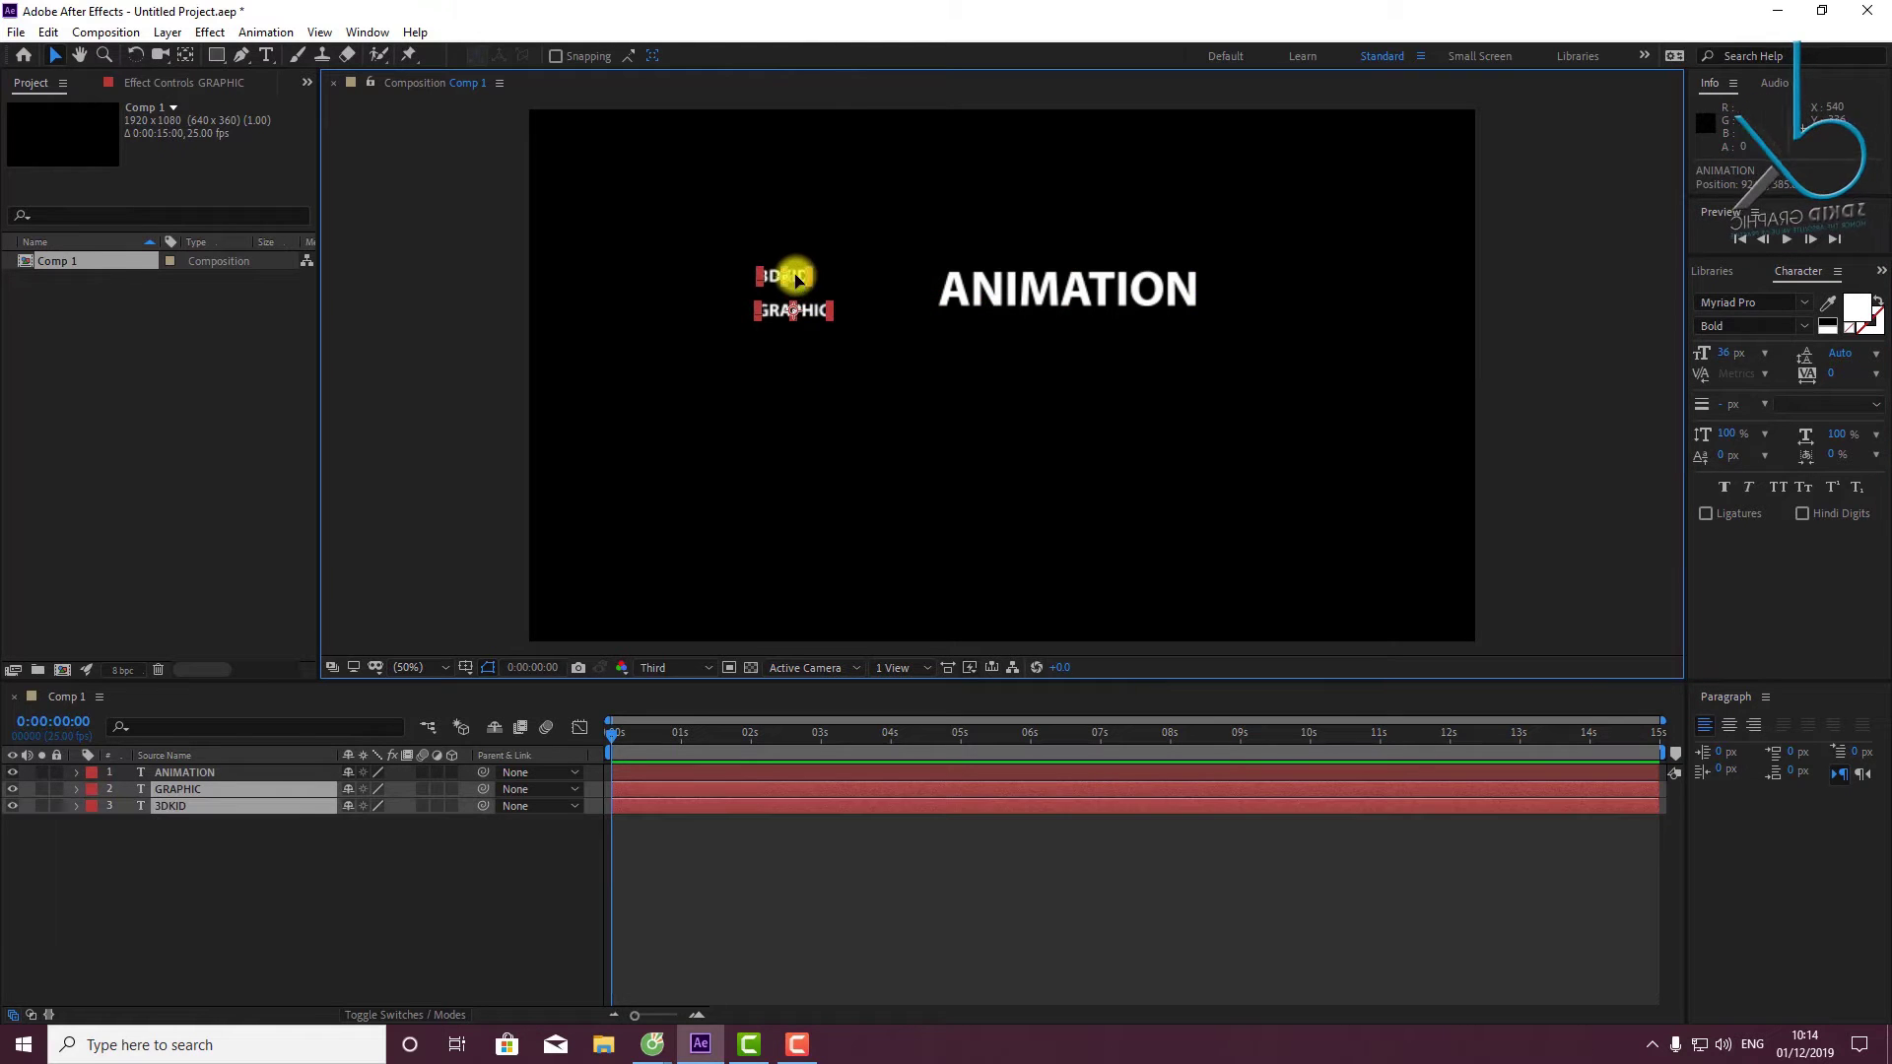
pyautogui.click(1732, 354)
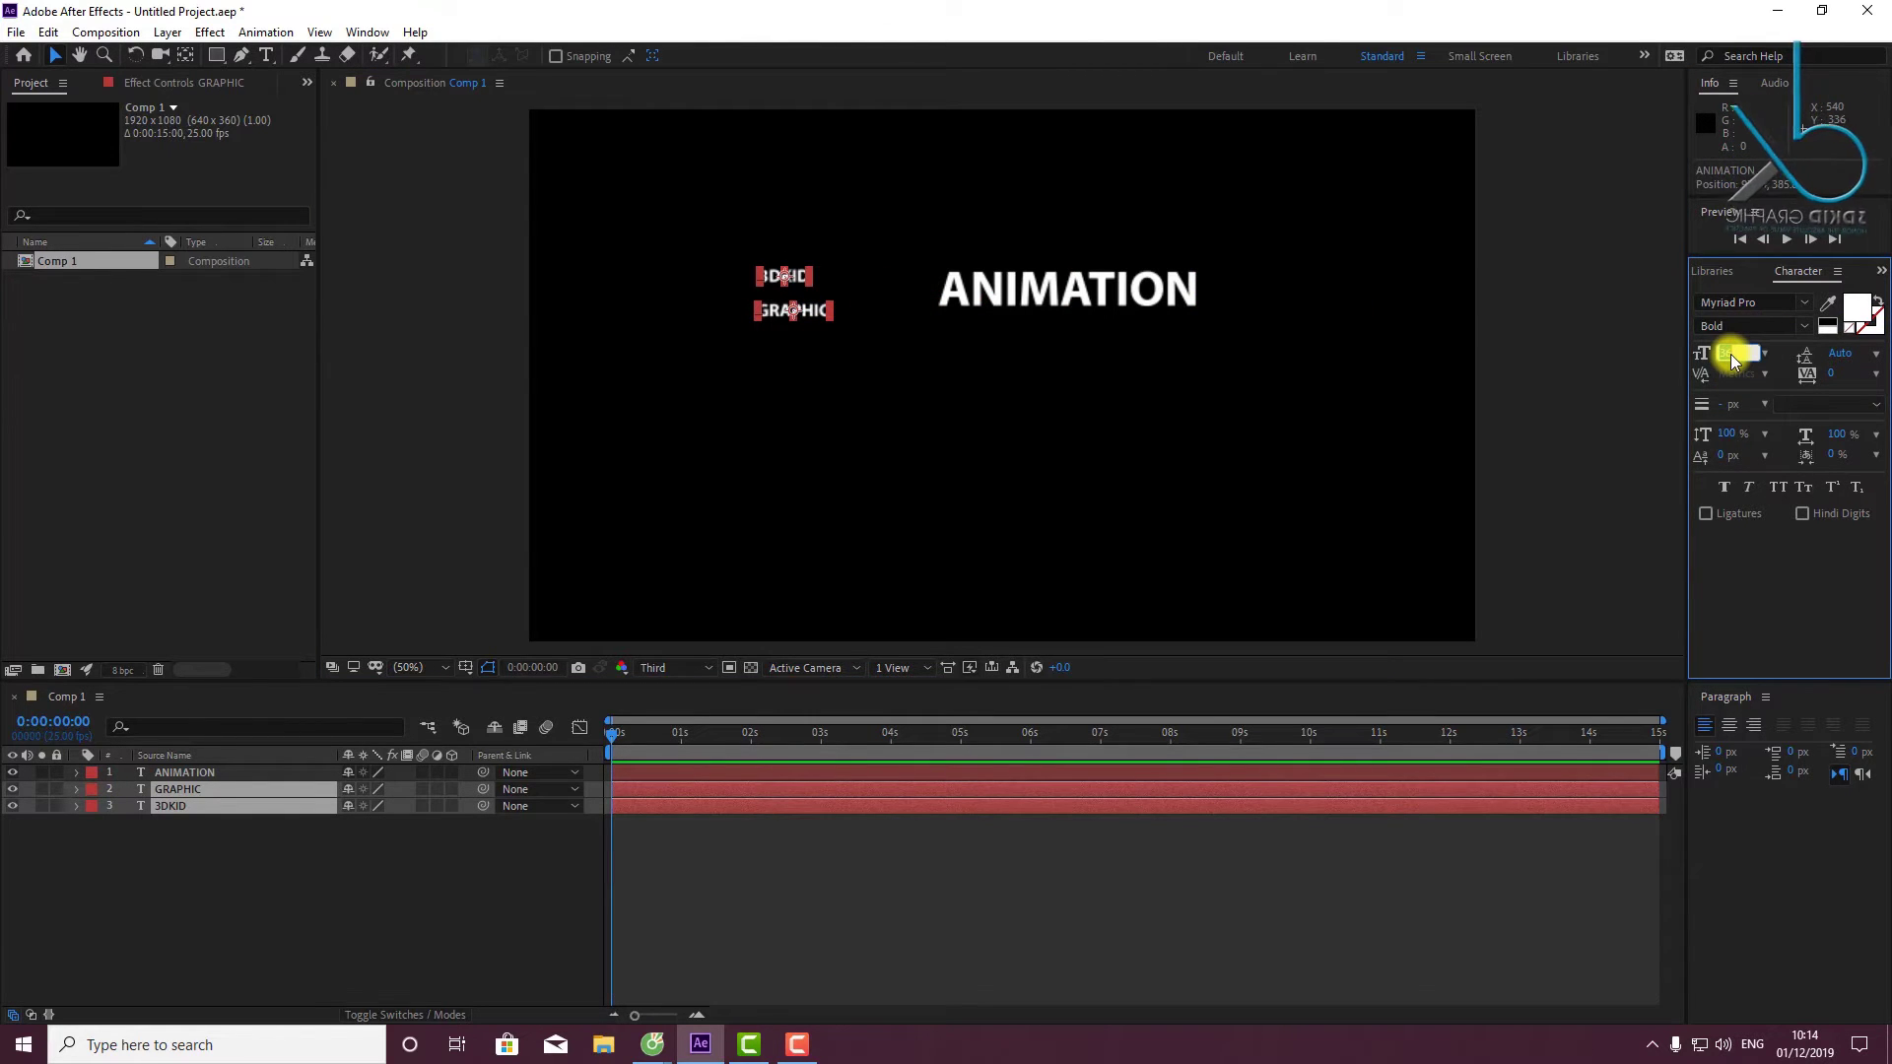
pyautogui.write('100')
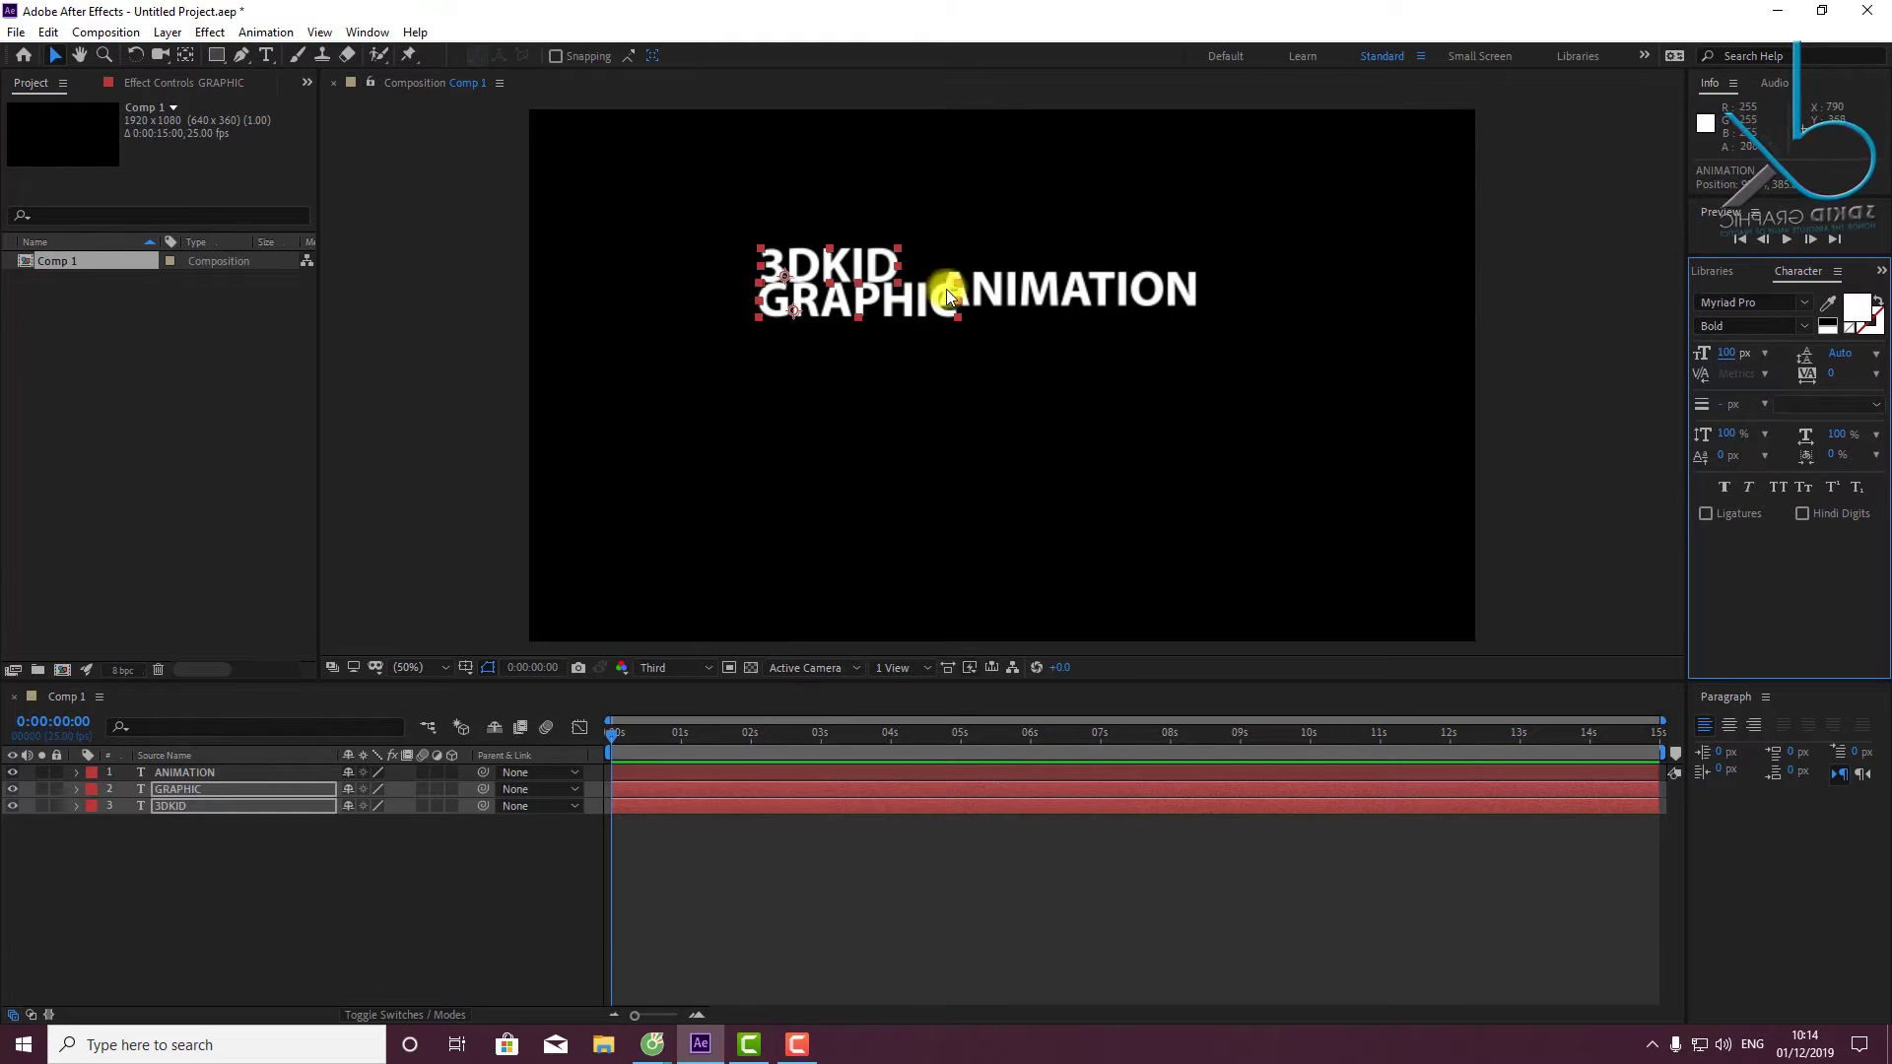
# Separate the overlapping words and place GRAPHIC just below 3DKID, offset right.
pyautogui.click(869, 312)
pyautogui.moveTo(869, 312)
pyautogui.mouseDown()
pyautogui.moveTo(861, 416)
pyautogui.moveTo(821, 286)
pyautogui.mouseUp()
pyautogui.click(802, 254)
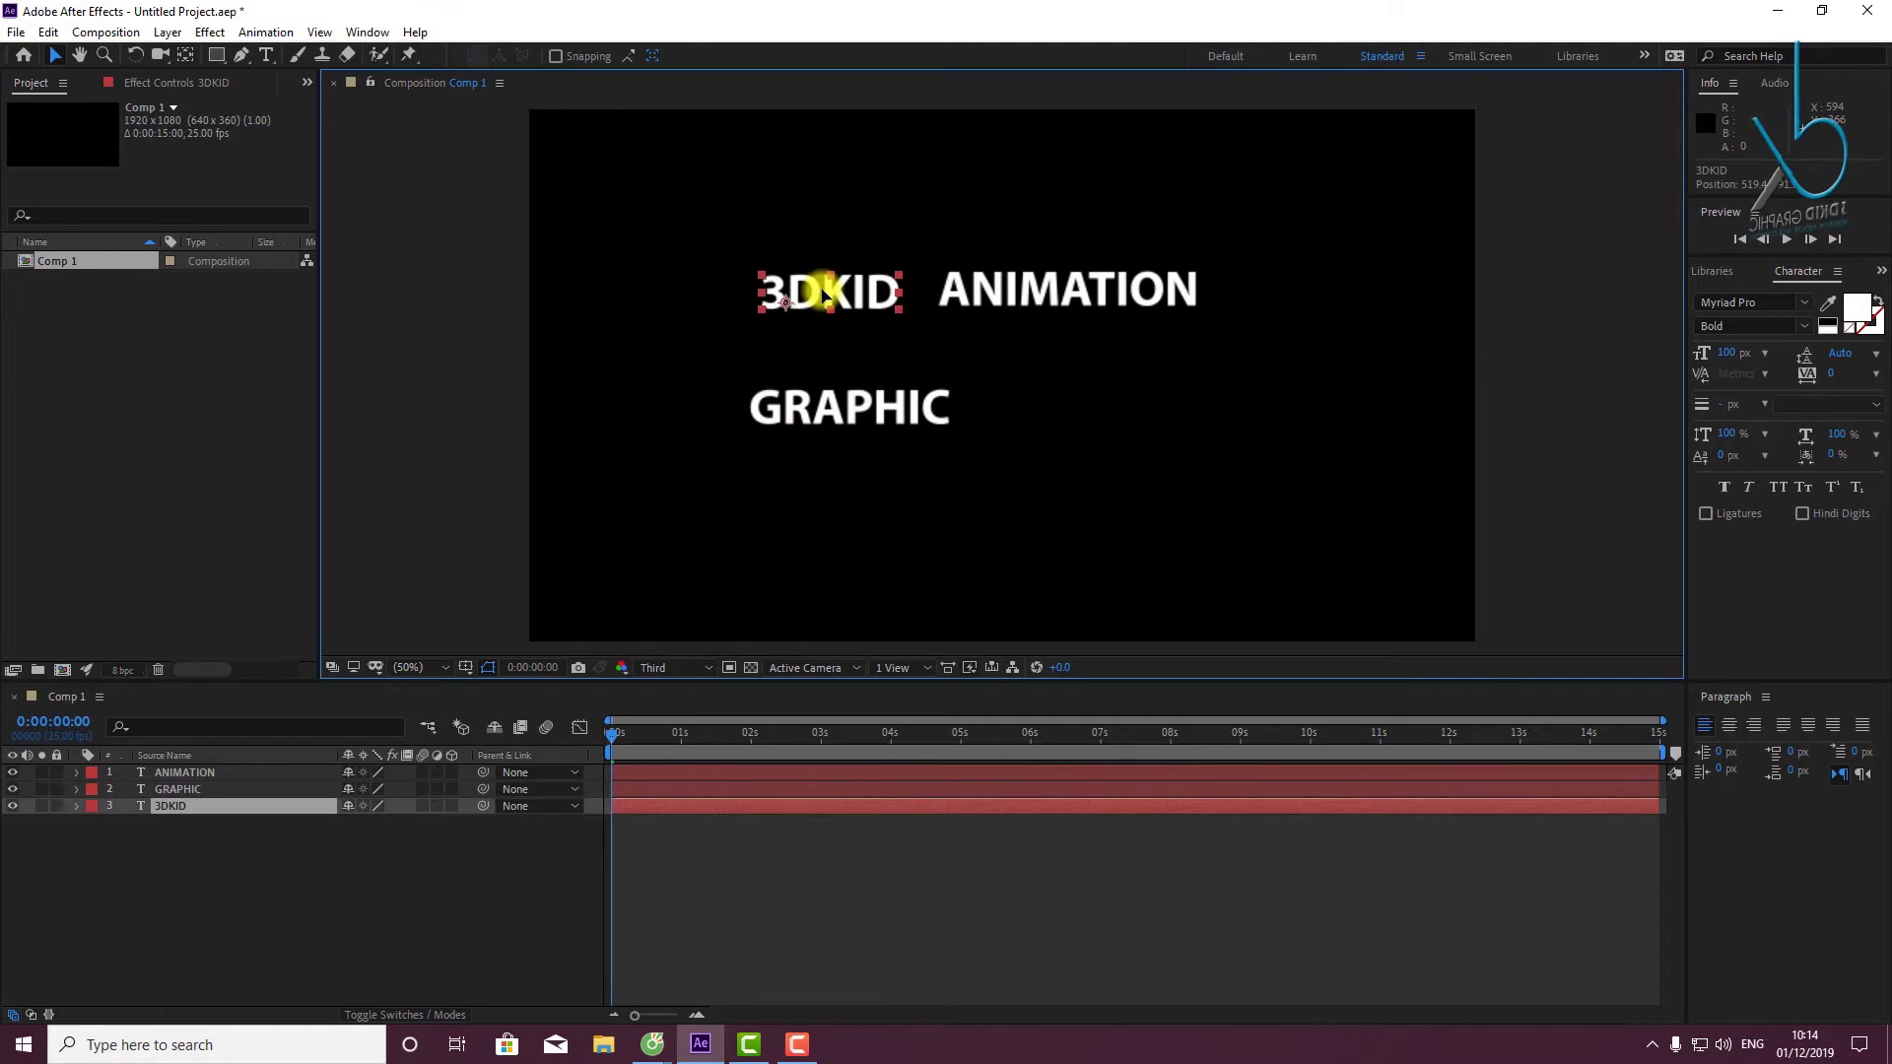
pyautogui.moveTo(853, 390)
pyautogui.mouseDown()
pyautogui.moveTo(928, 362)
pyautogui.moveTo(1108, 347)
pyautogui.moveTo(936, 379)
pyautogui.mouseUp()
pyautogui.moveTo(1115, 336)
pyautogui.mouseDown()
pyautogui.moveTo(1056, 289)
pyautogui.moveTo(1046, 323)
pyautogui.mouseUp()
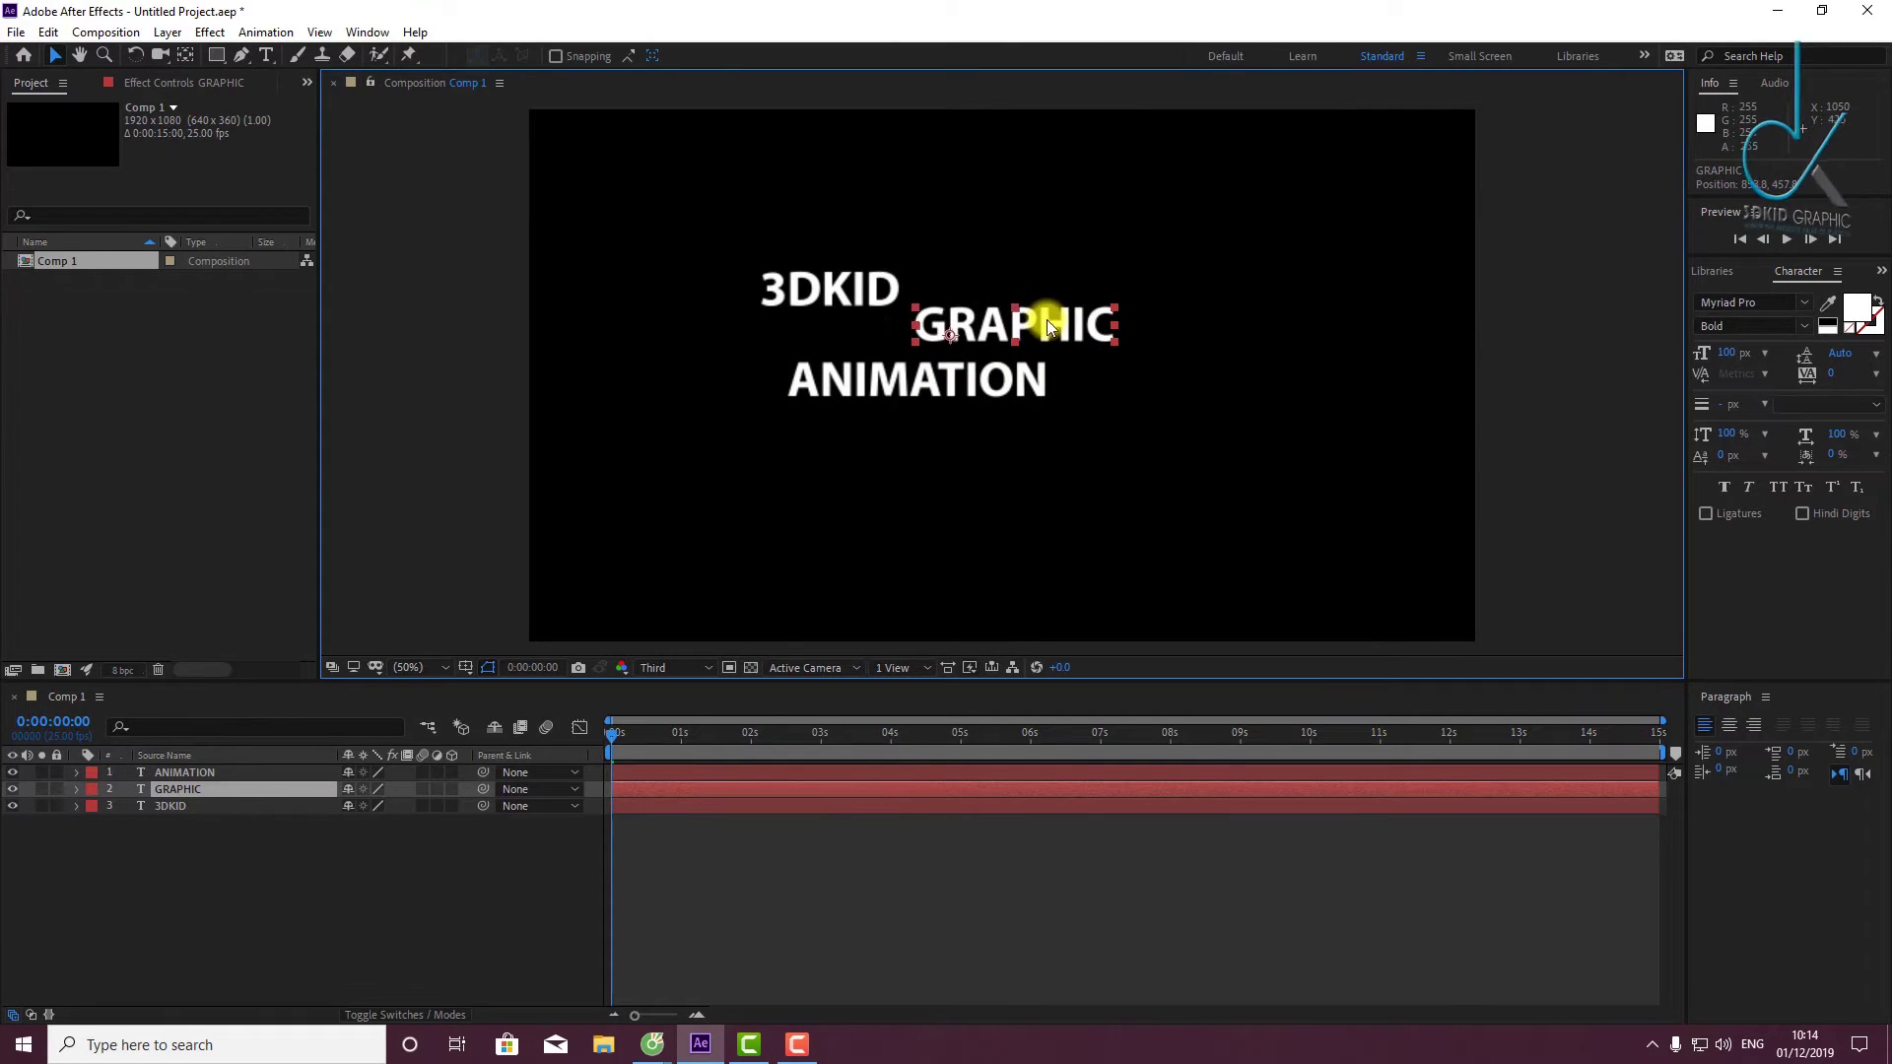
pyautogui.moveTo(936, 389); pyautogui.dragTo(956, 400)
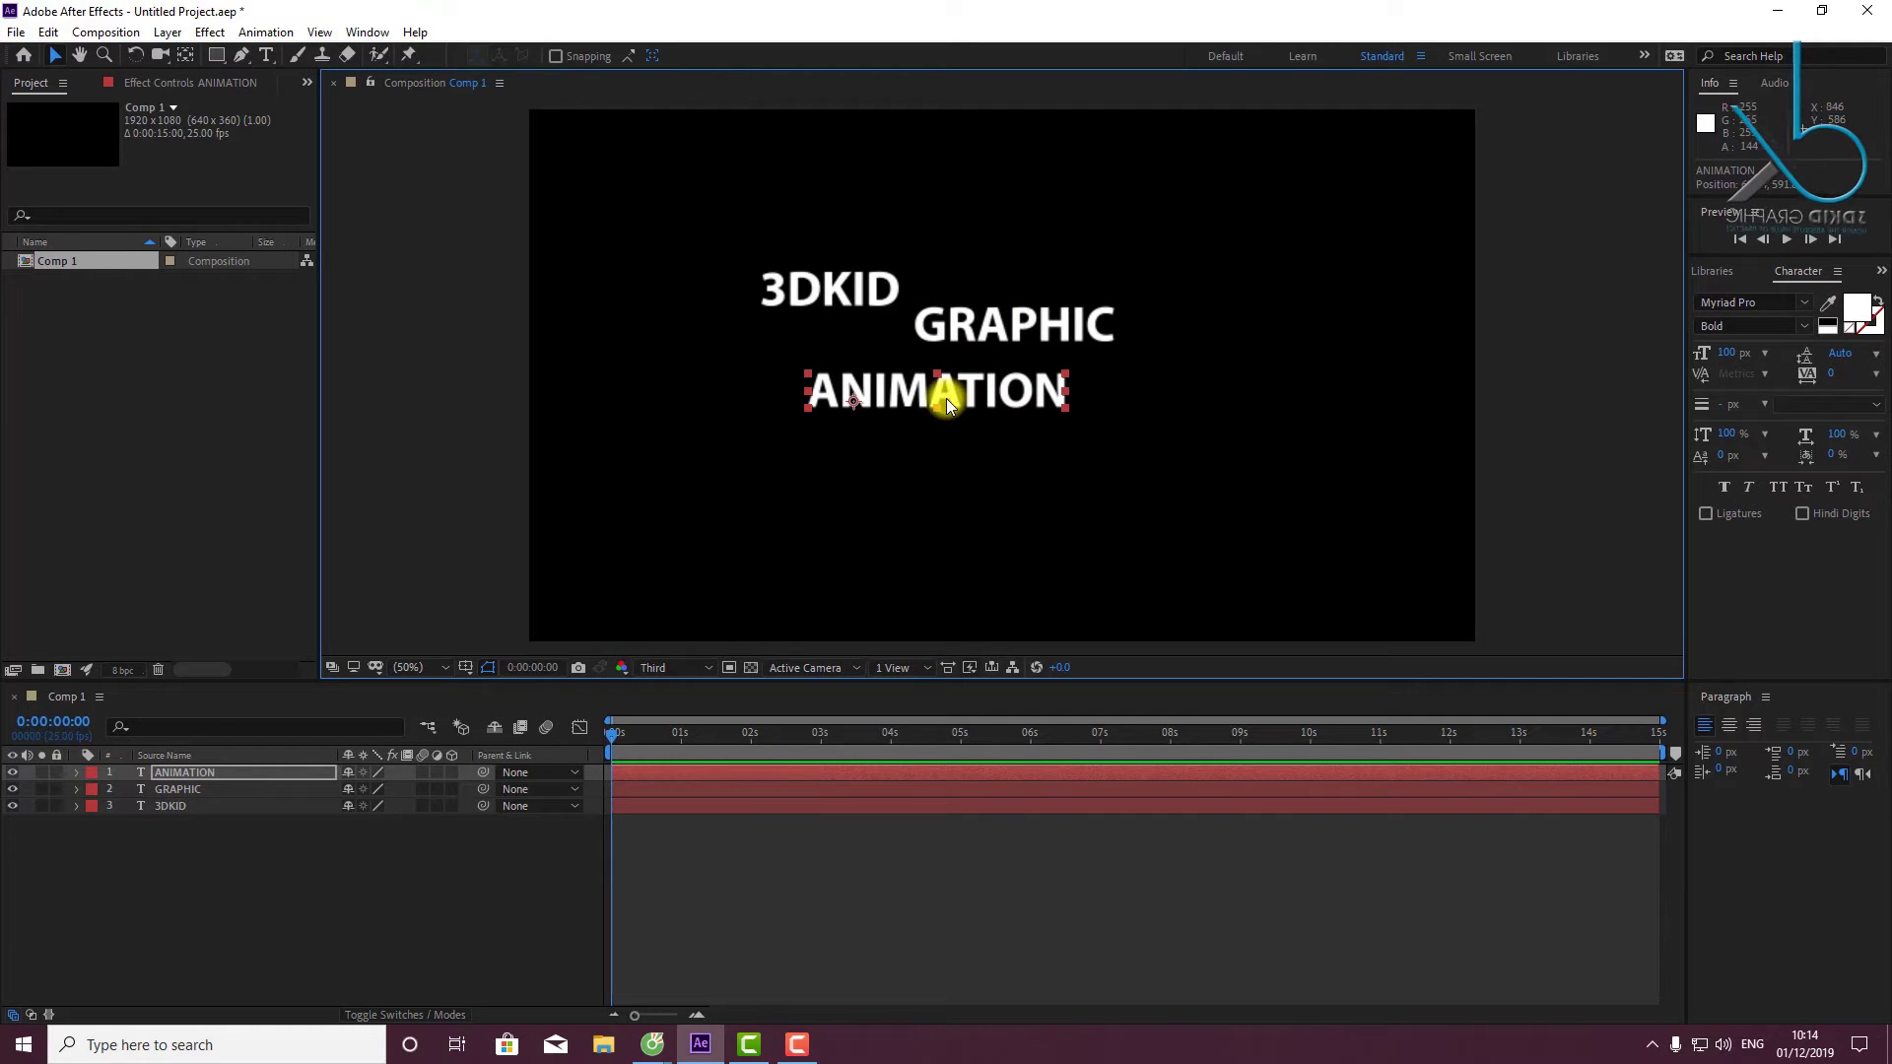
# Centre 3DKID's anchor point and fine-tune 3DKID, GRAPHIC and ANIMATION into a staggered stack.
pyautogui.click(1050, 329)
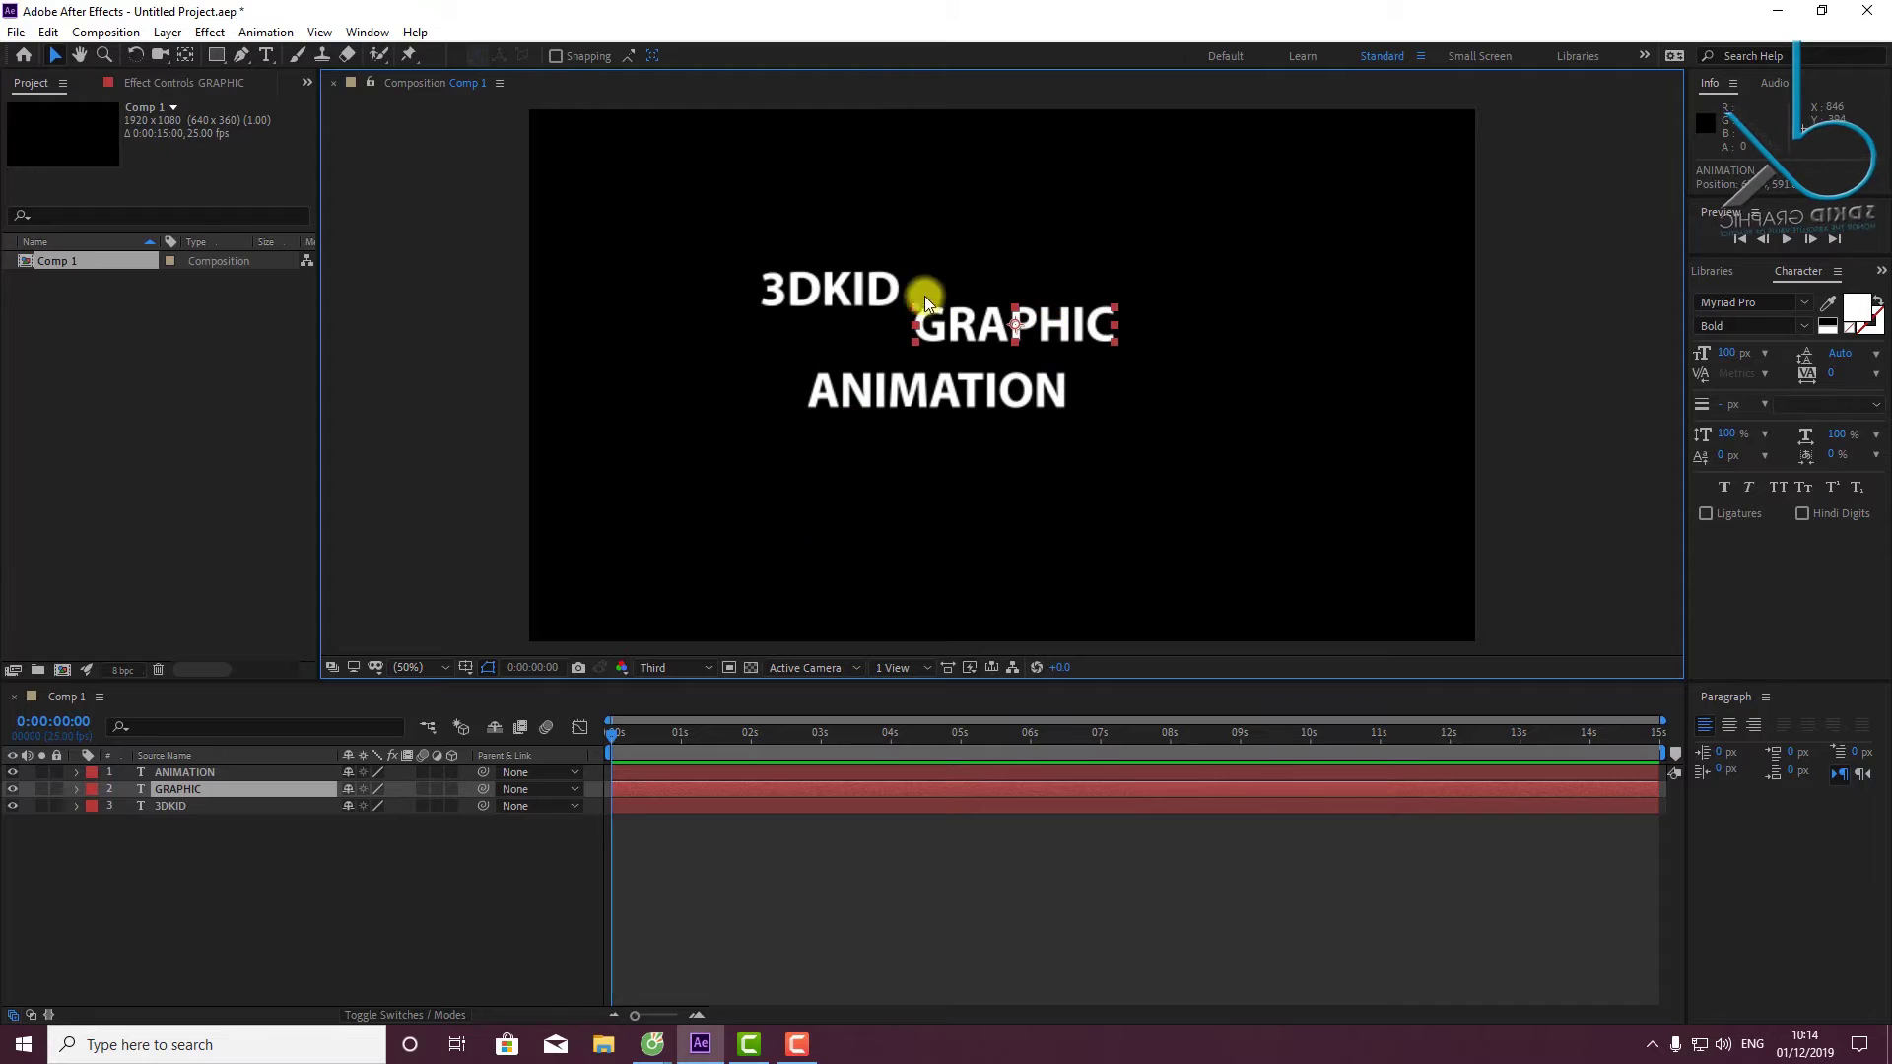
pyautogui.click(853, 284)
pyautogui.hotkey('ctrl', 'alt', 'Home')
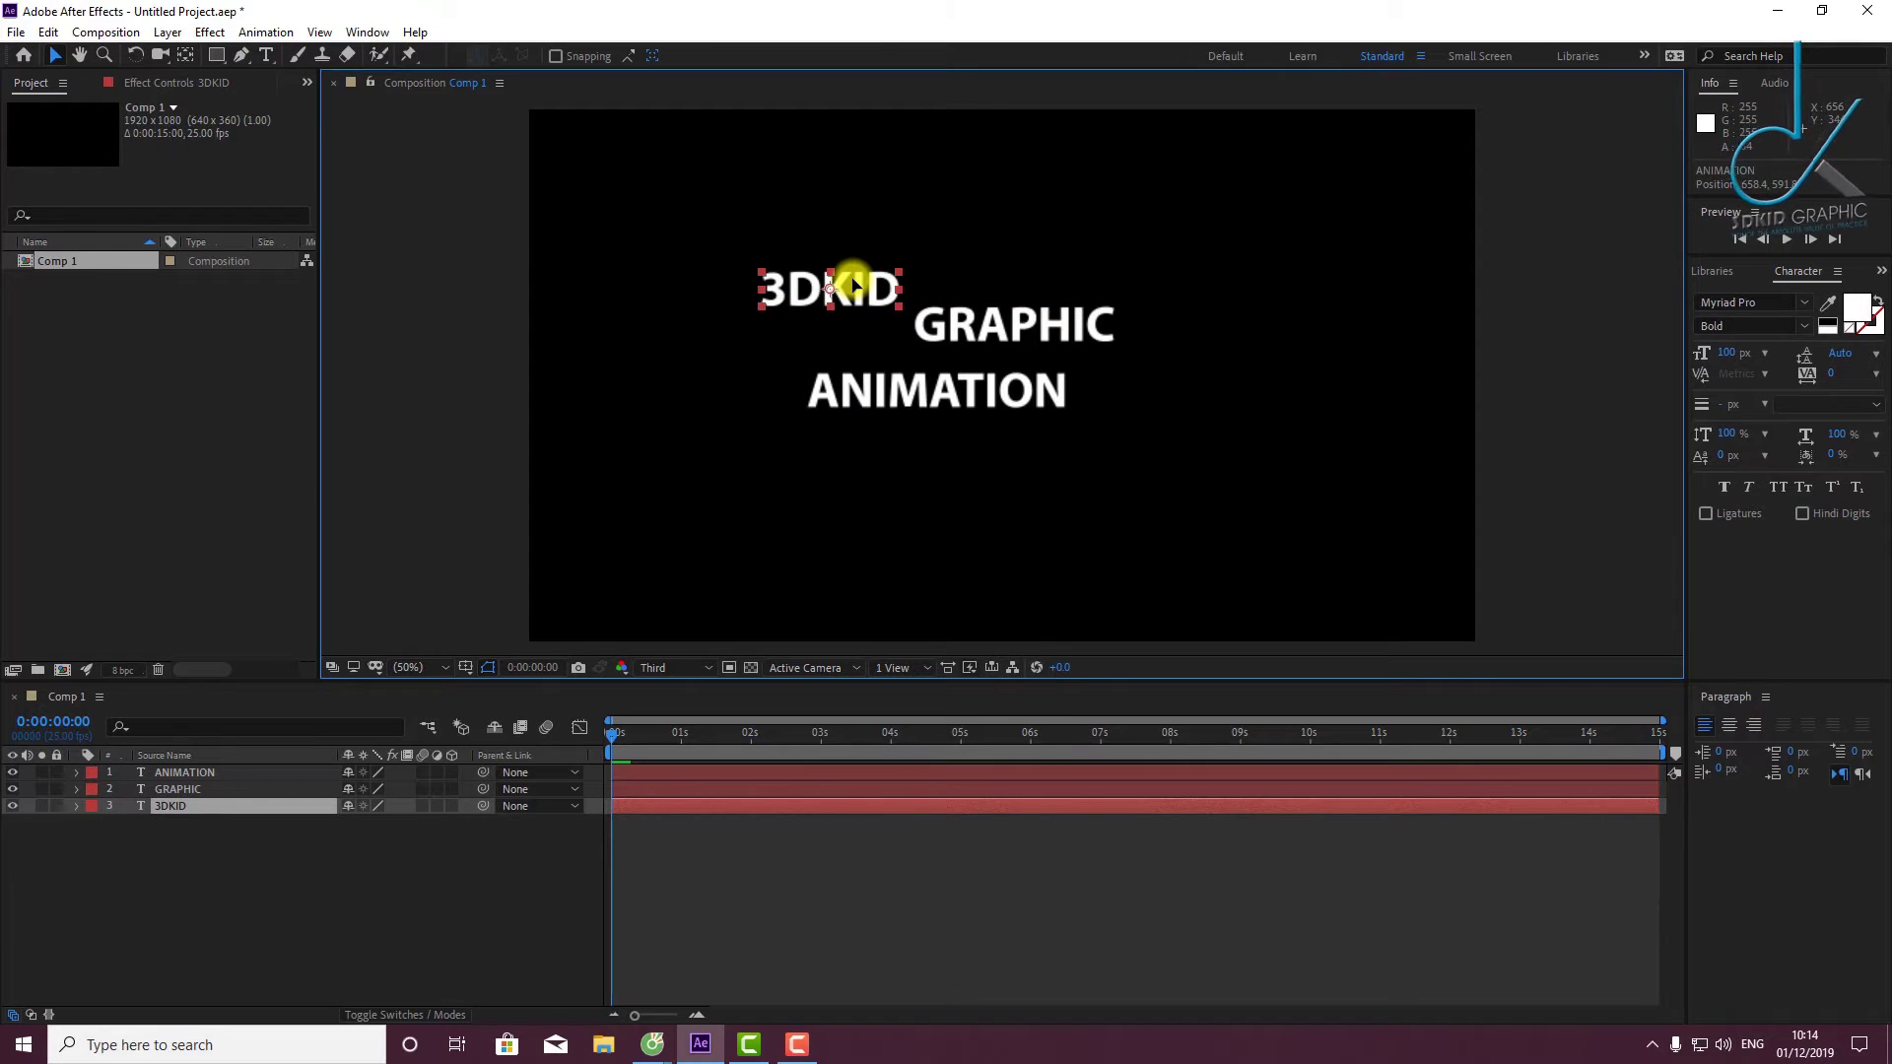
pyautogui.moveTo(854, 286); pyautogui.dragTo(854, 281)
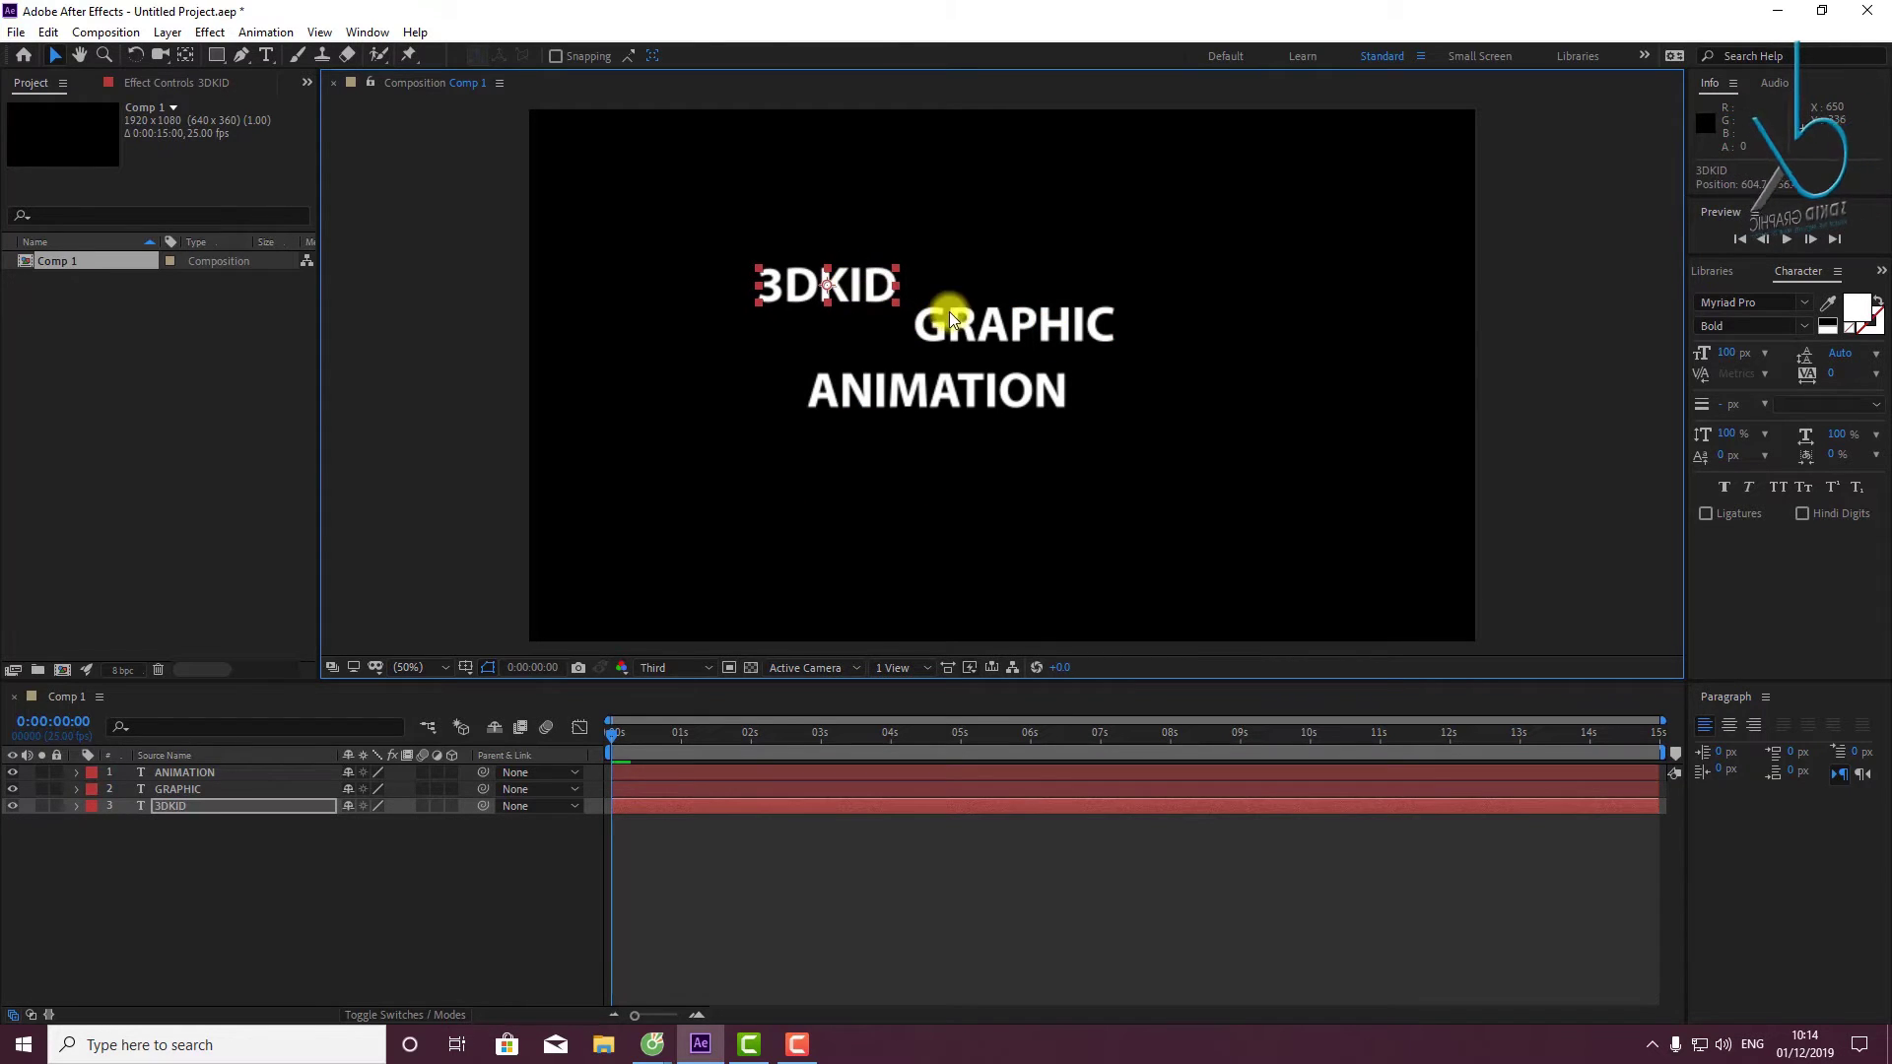
pyautogui.moveTo(948, 317); pyautogui.dragTo(911, 324)
pyautogui.moveTo(863, 384); pyautogui.dragTo(843, 386)
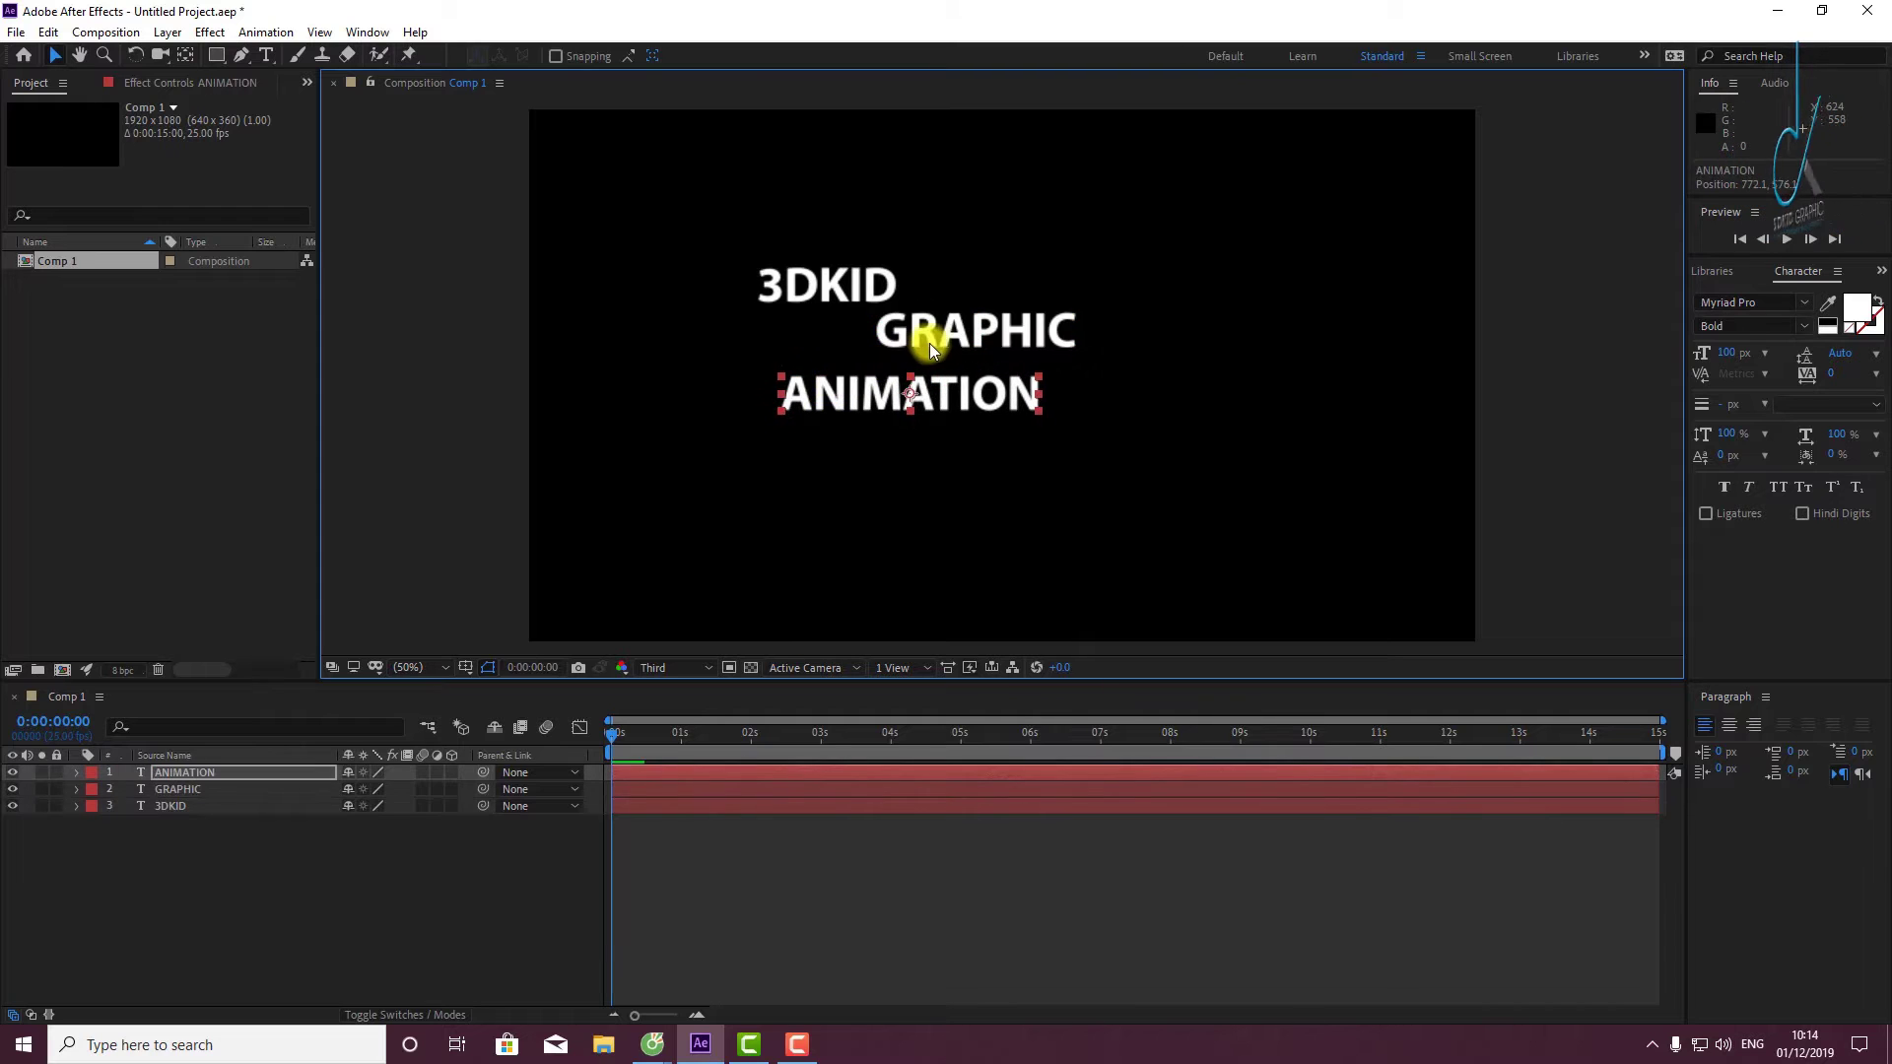
pyautogui.moveTo(930, 330); pyautogui.dragTo(942, 332)
pyautogui.click(944, 392)
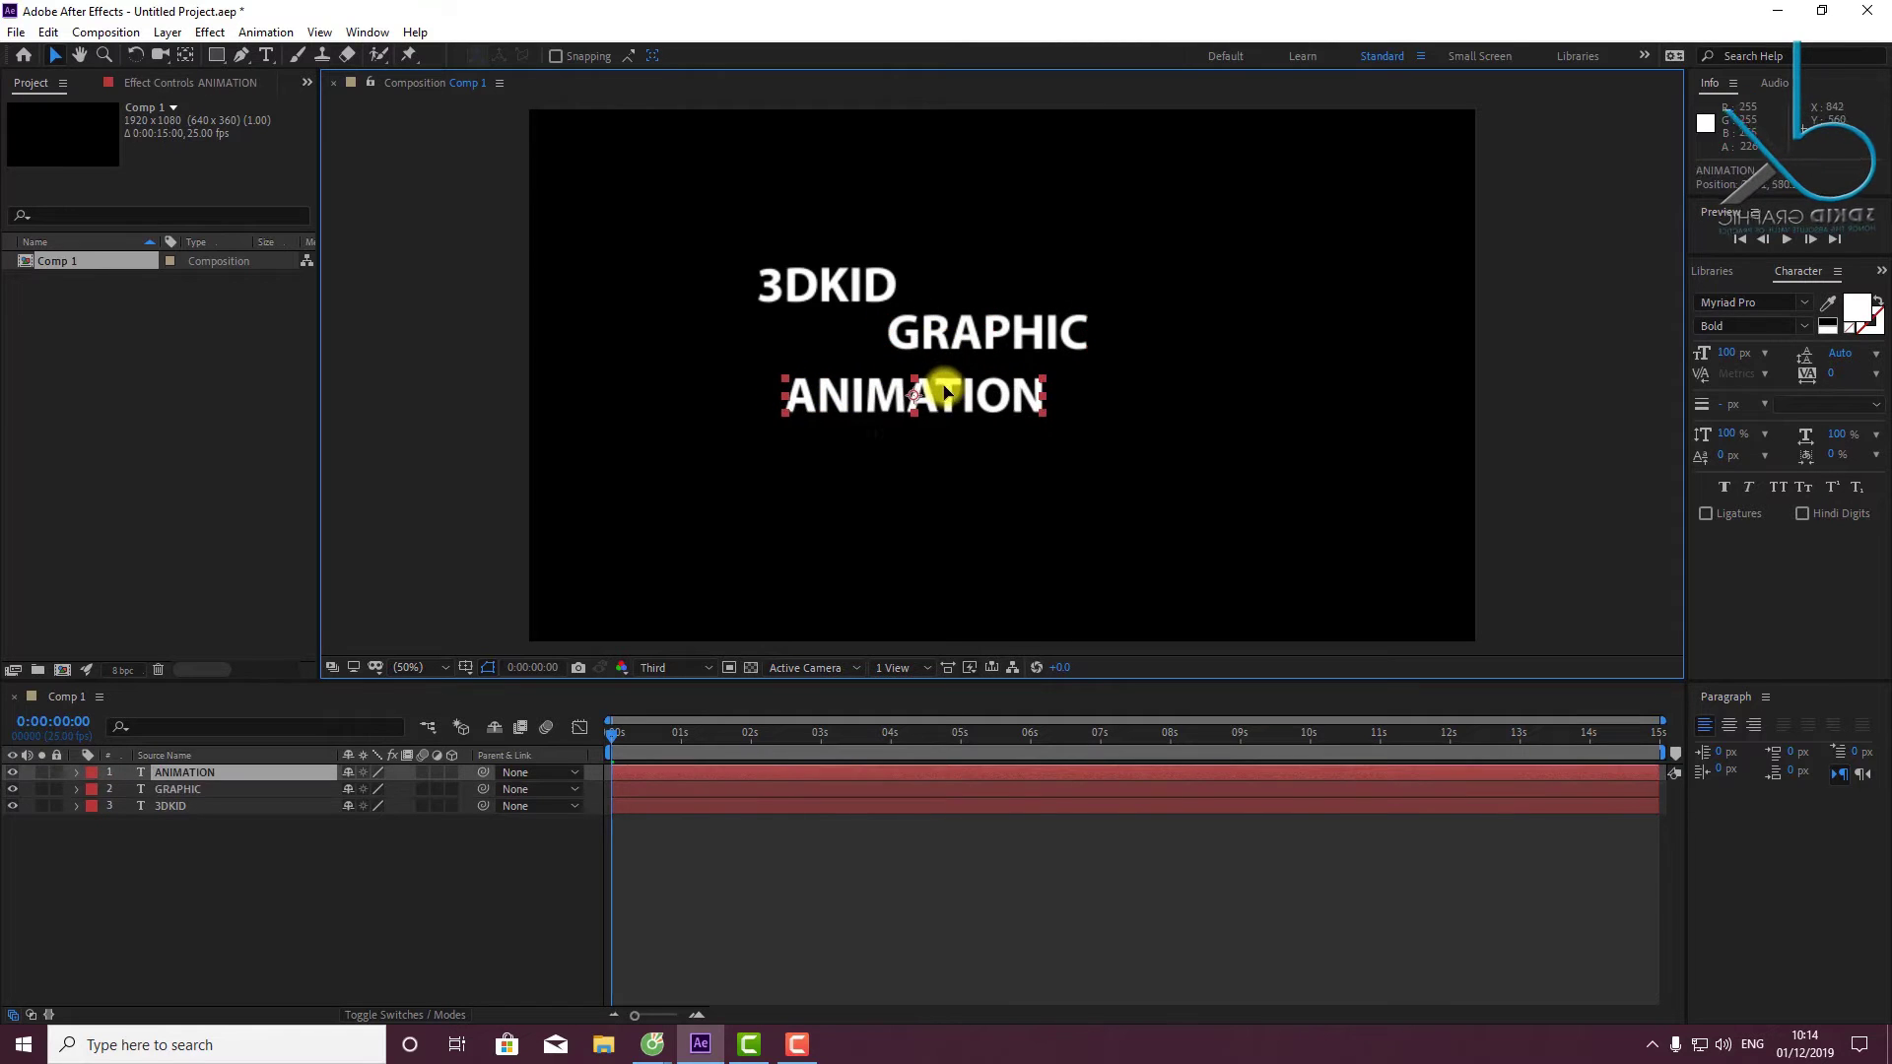
pyautogui.click(353, 844)
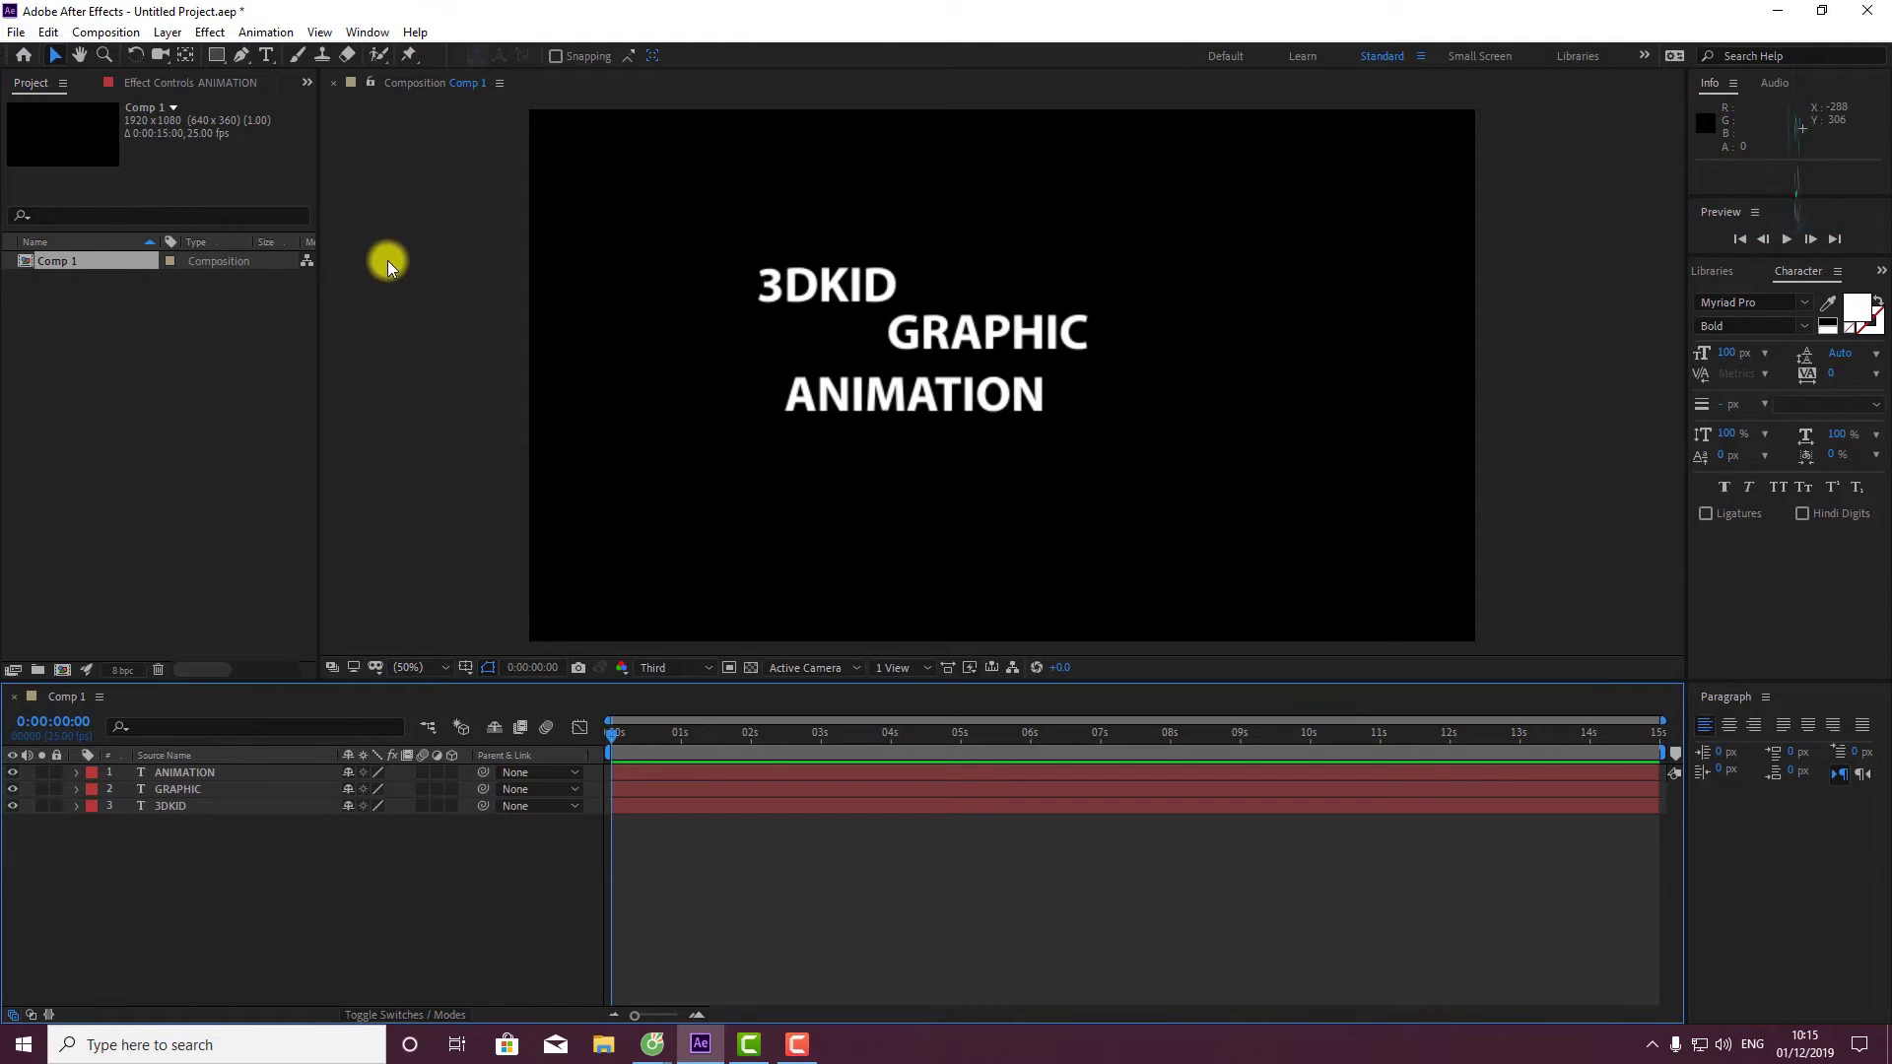
# Add a null object from the Layer menu, drag it over GRAPHIC, then delete Null 1.
pyautogui.click(166, 33)
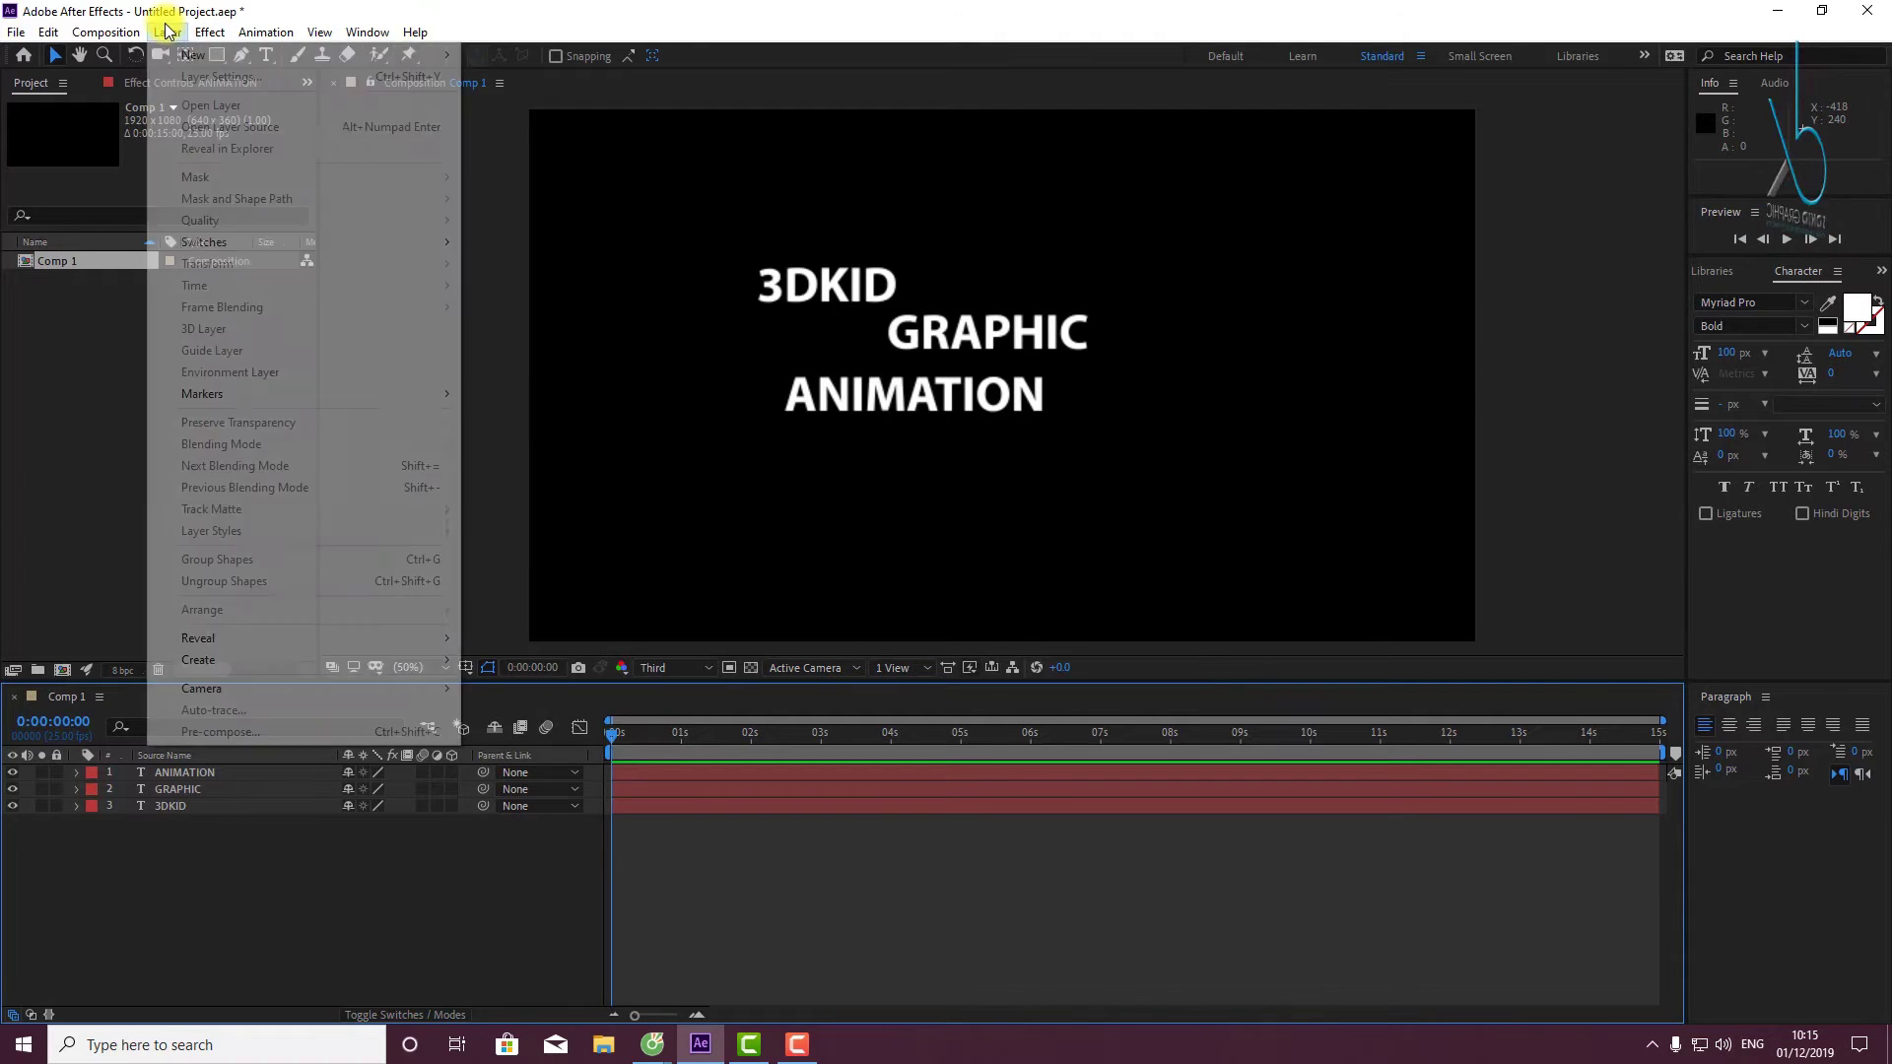
pyautogui.moveTo(175, 55)
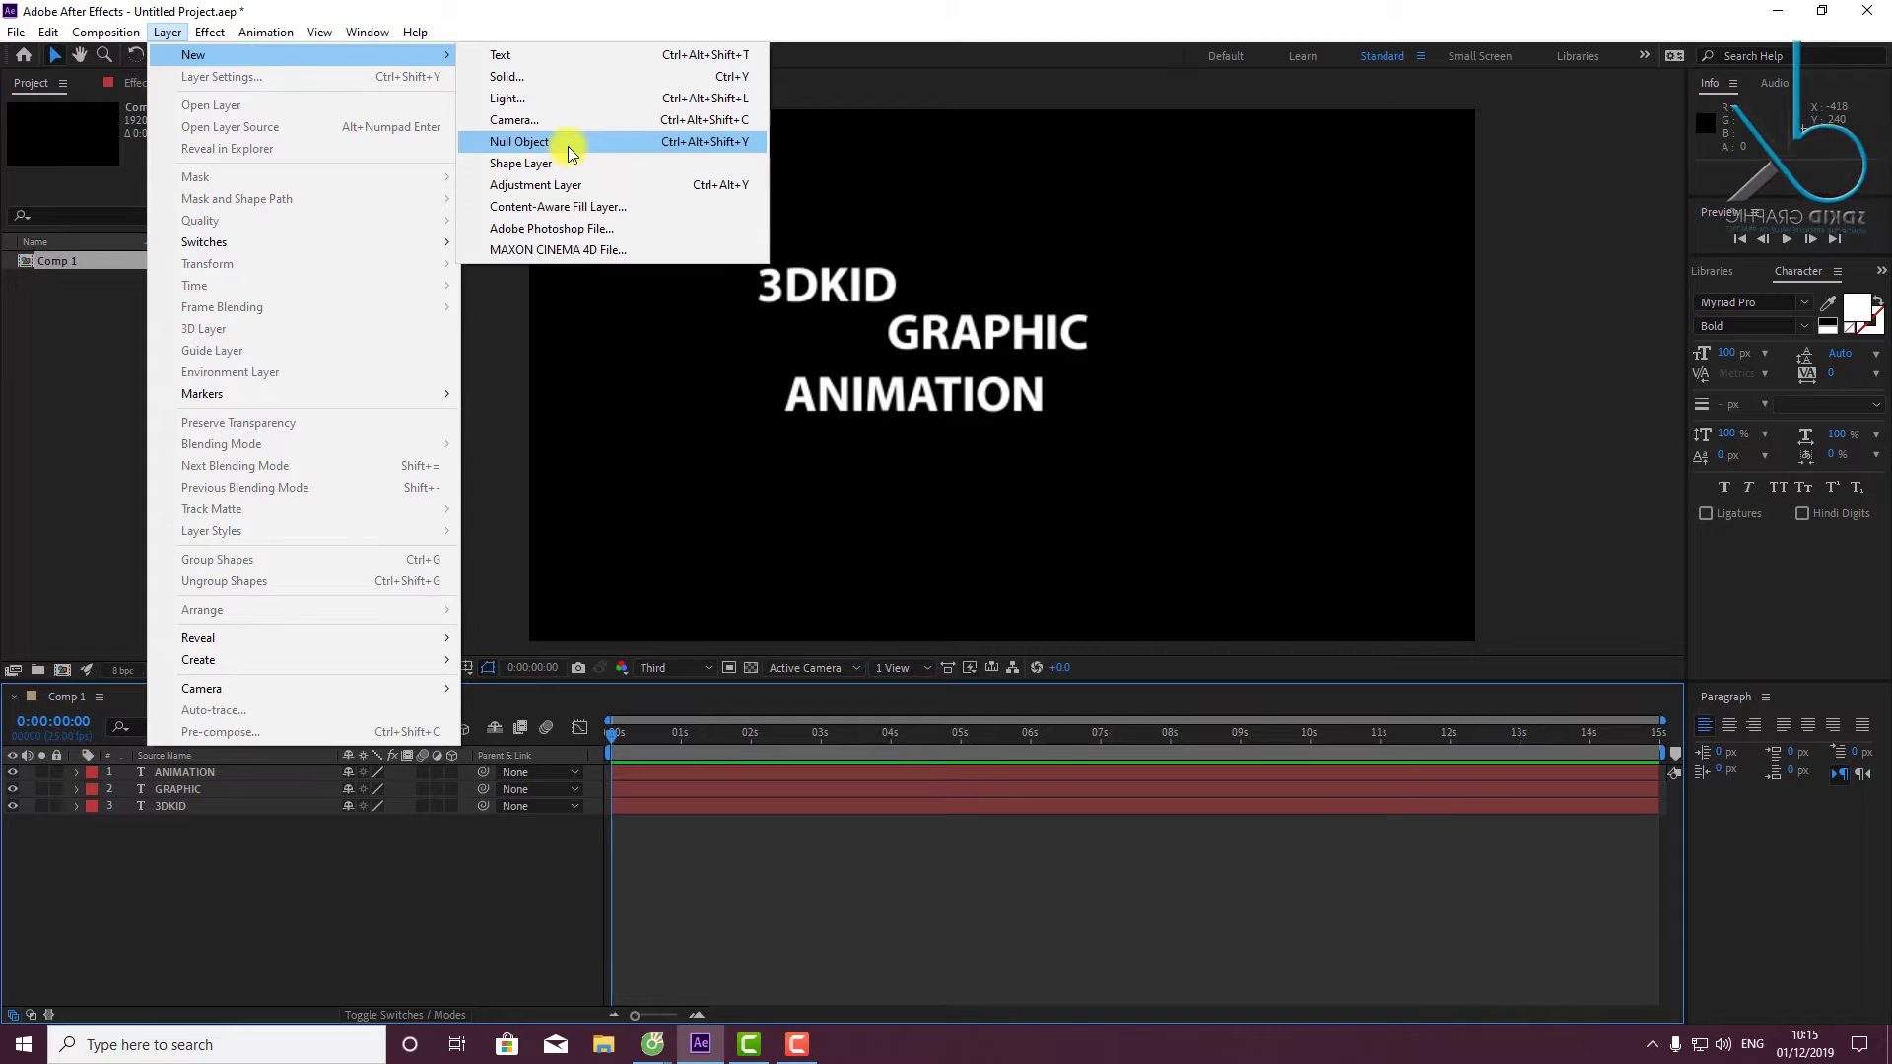
pyautogui.click(703, 151)
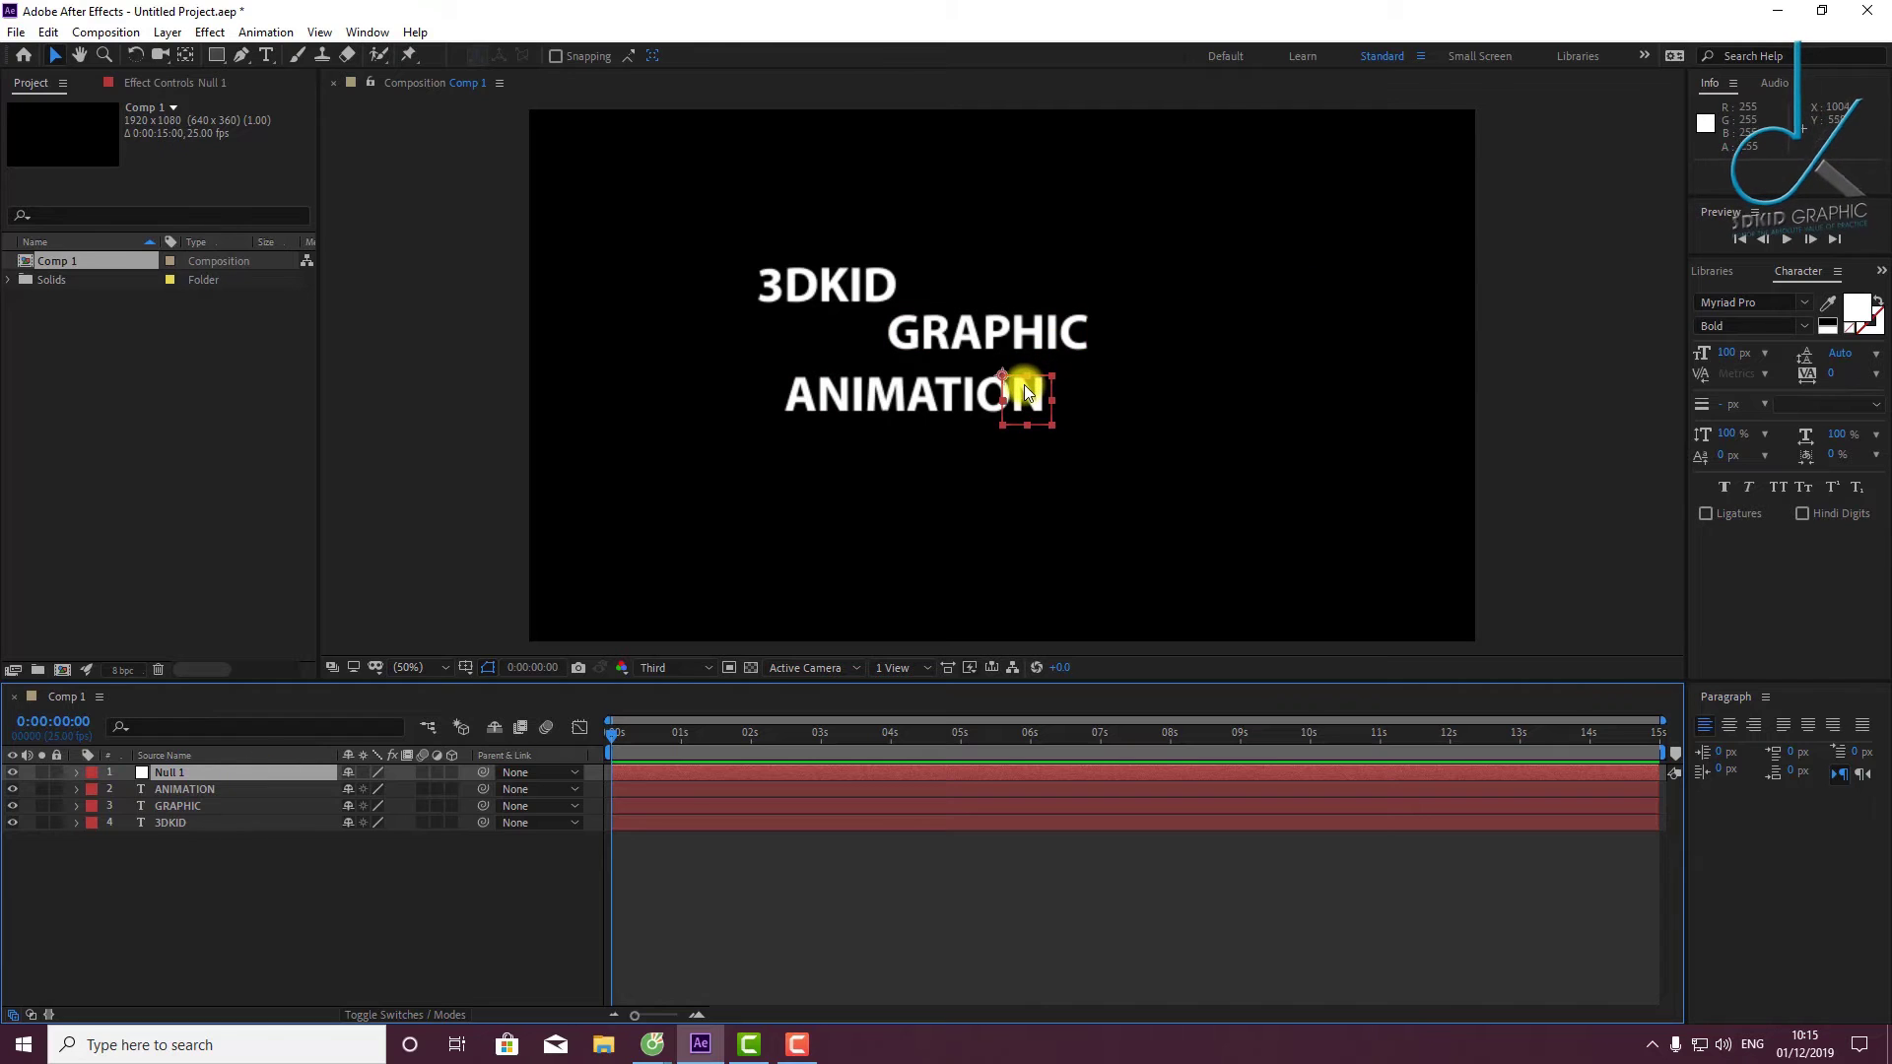
pyautogui.moveTo(1025, 384); pyautogui.dragTo(951, 330)
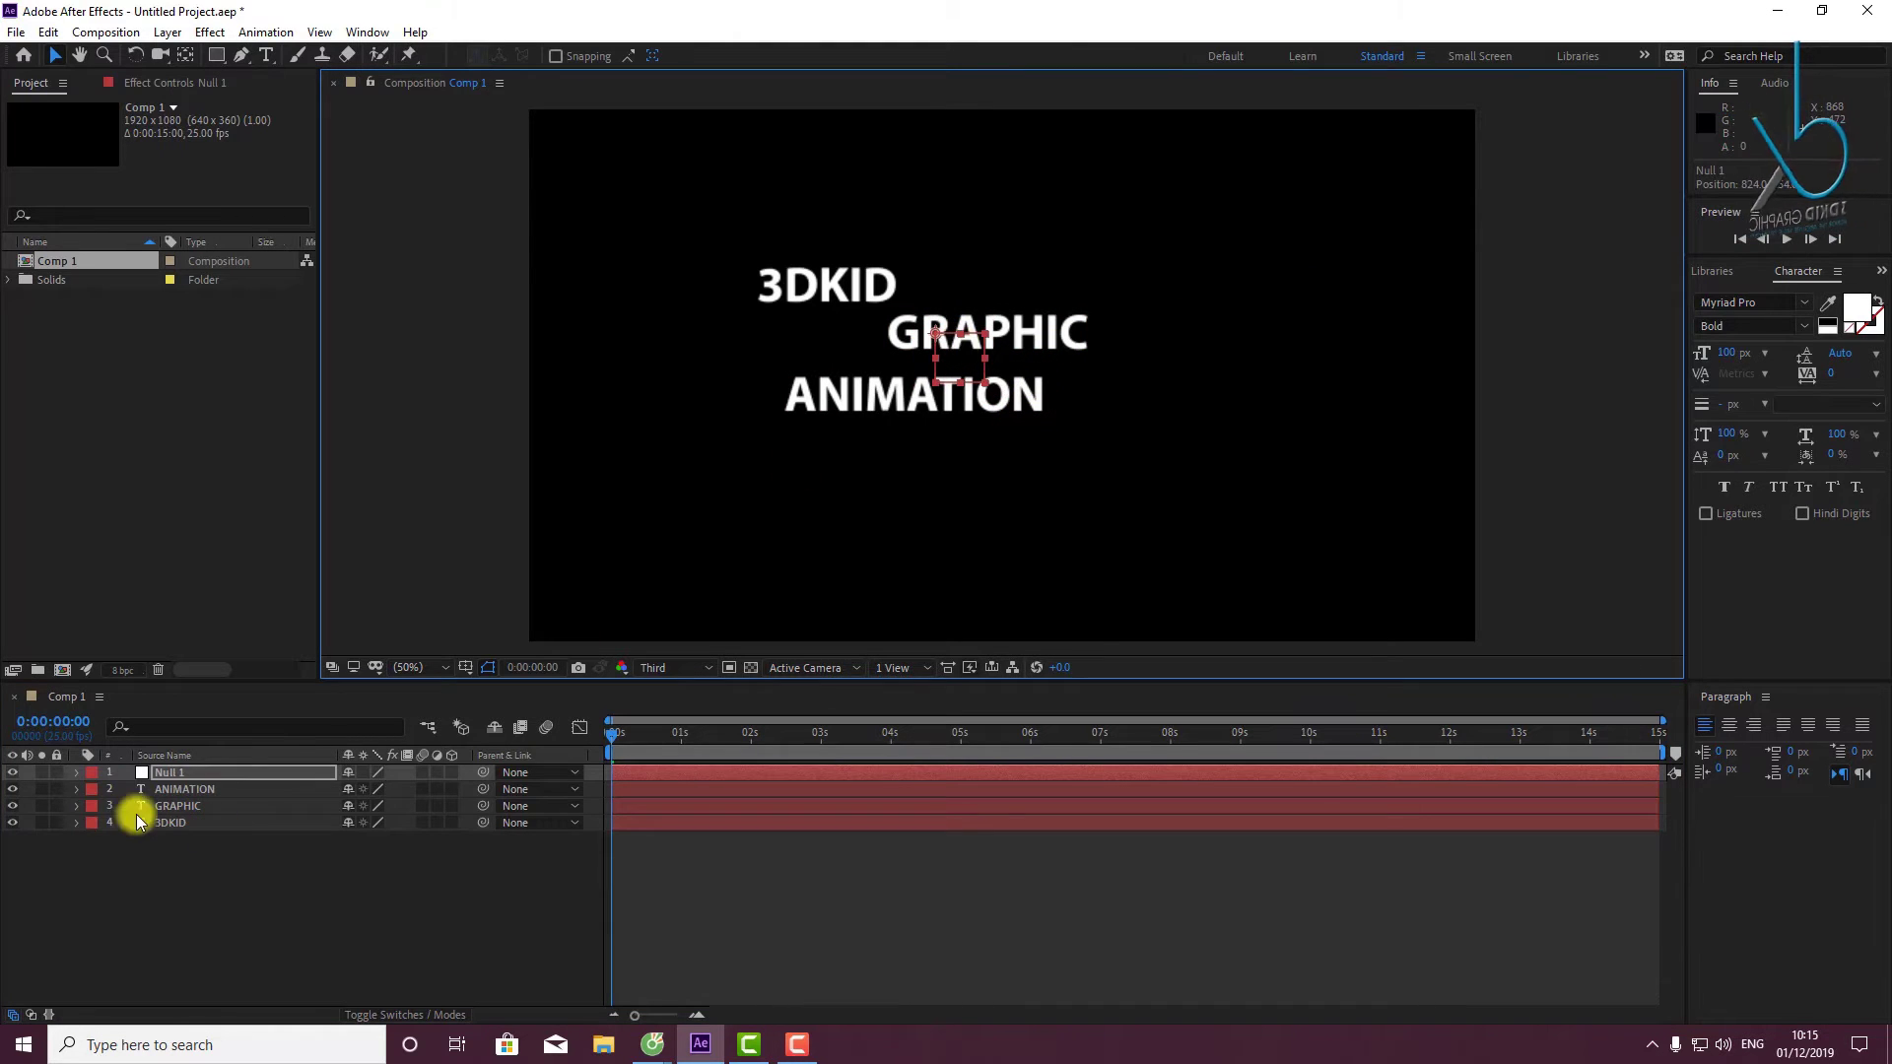
pyautogui.click(173, 774)
pyautogui.press('Delete')
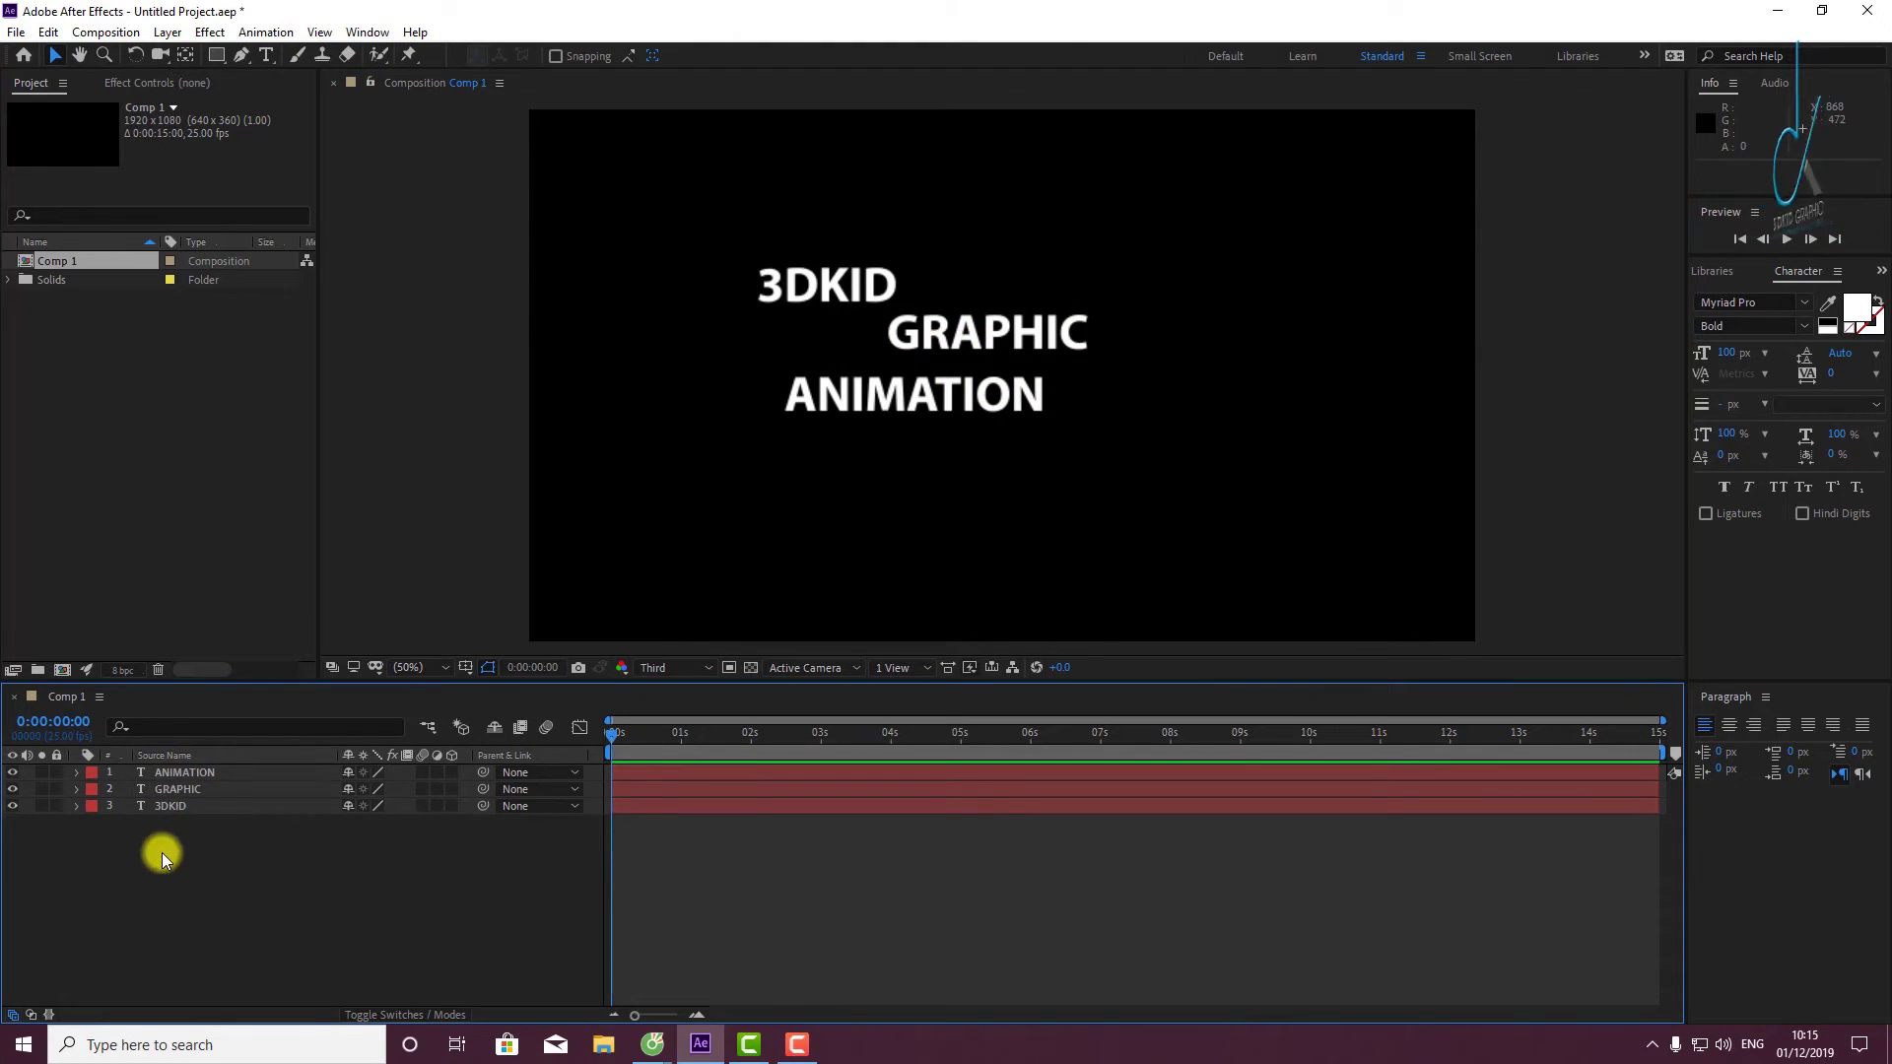
# Add a fresh null from the timeline's New menu and drag Null 2 onto GRAPHIC.
pyautogui.rightClick(161, 853)
pyautogui.rightClick(136, 882)
pyautogui.click(251, 908)
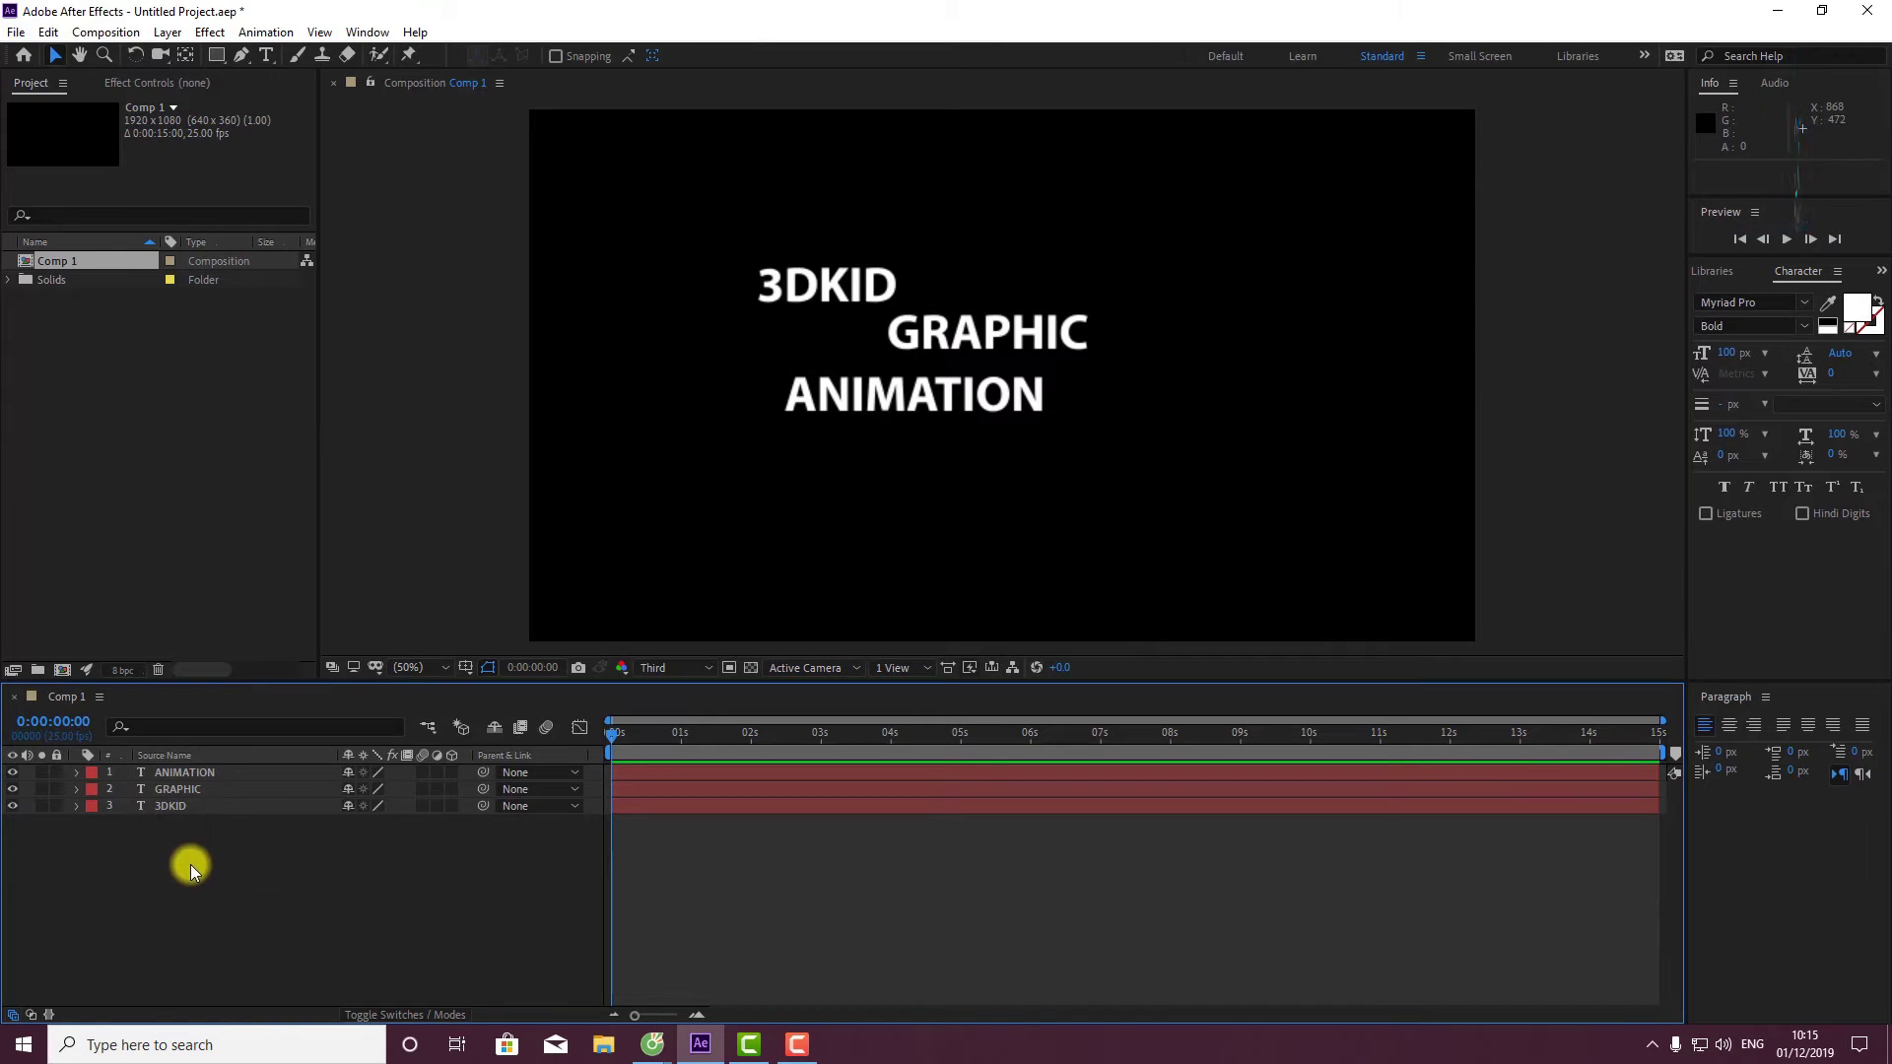
pyautogui.rightClick(168, 855)
pyautogui.moveTo(384, 639)
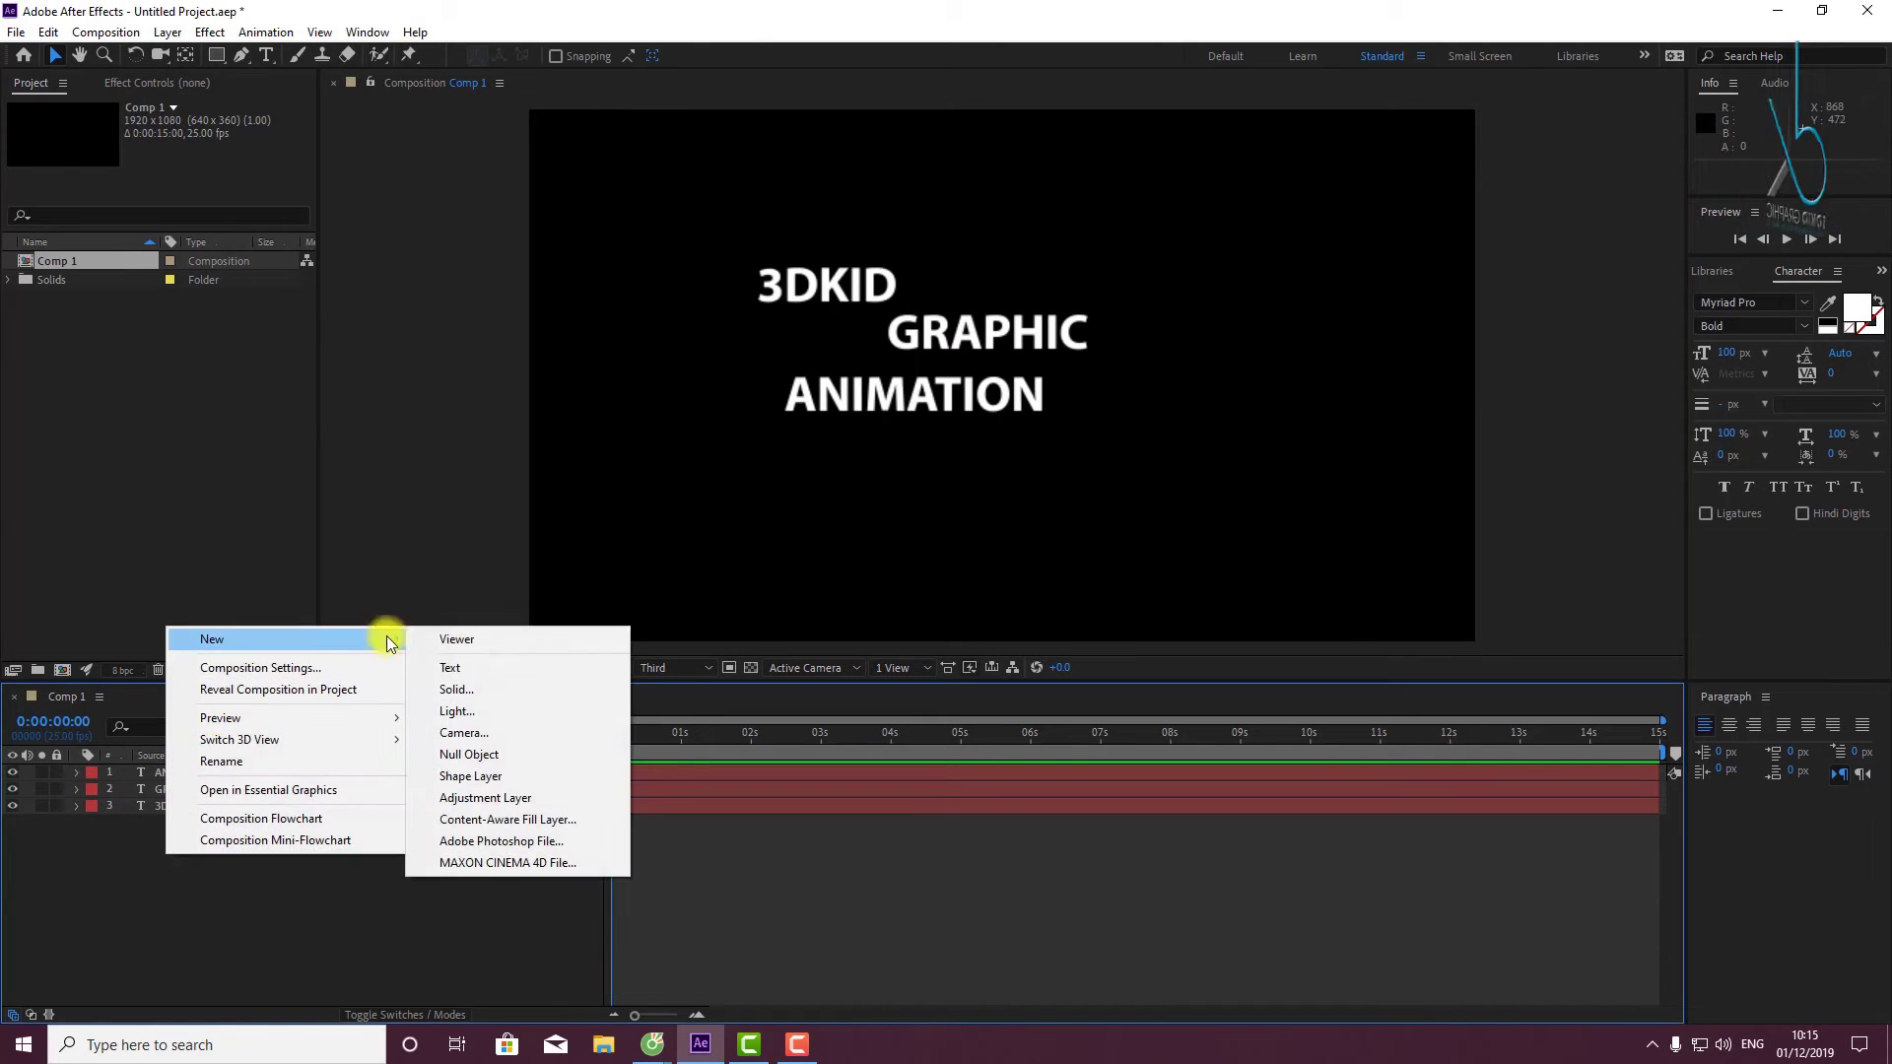
pyautogui.click(499, 755)
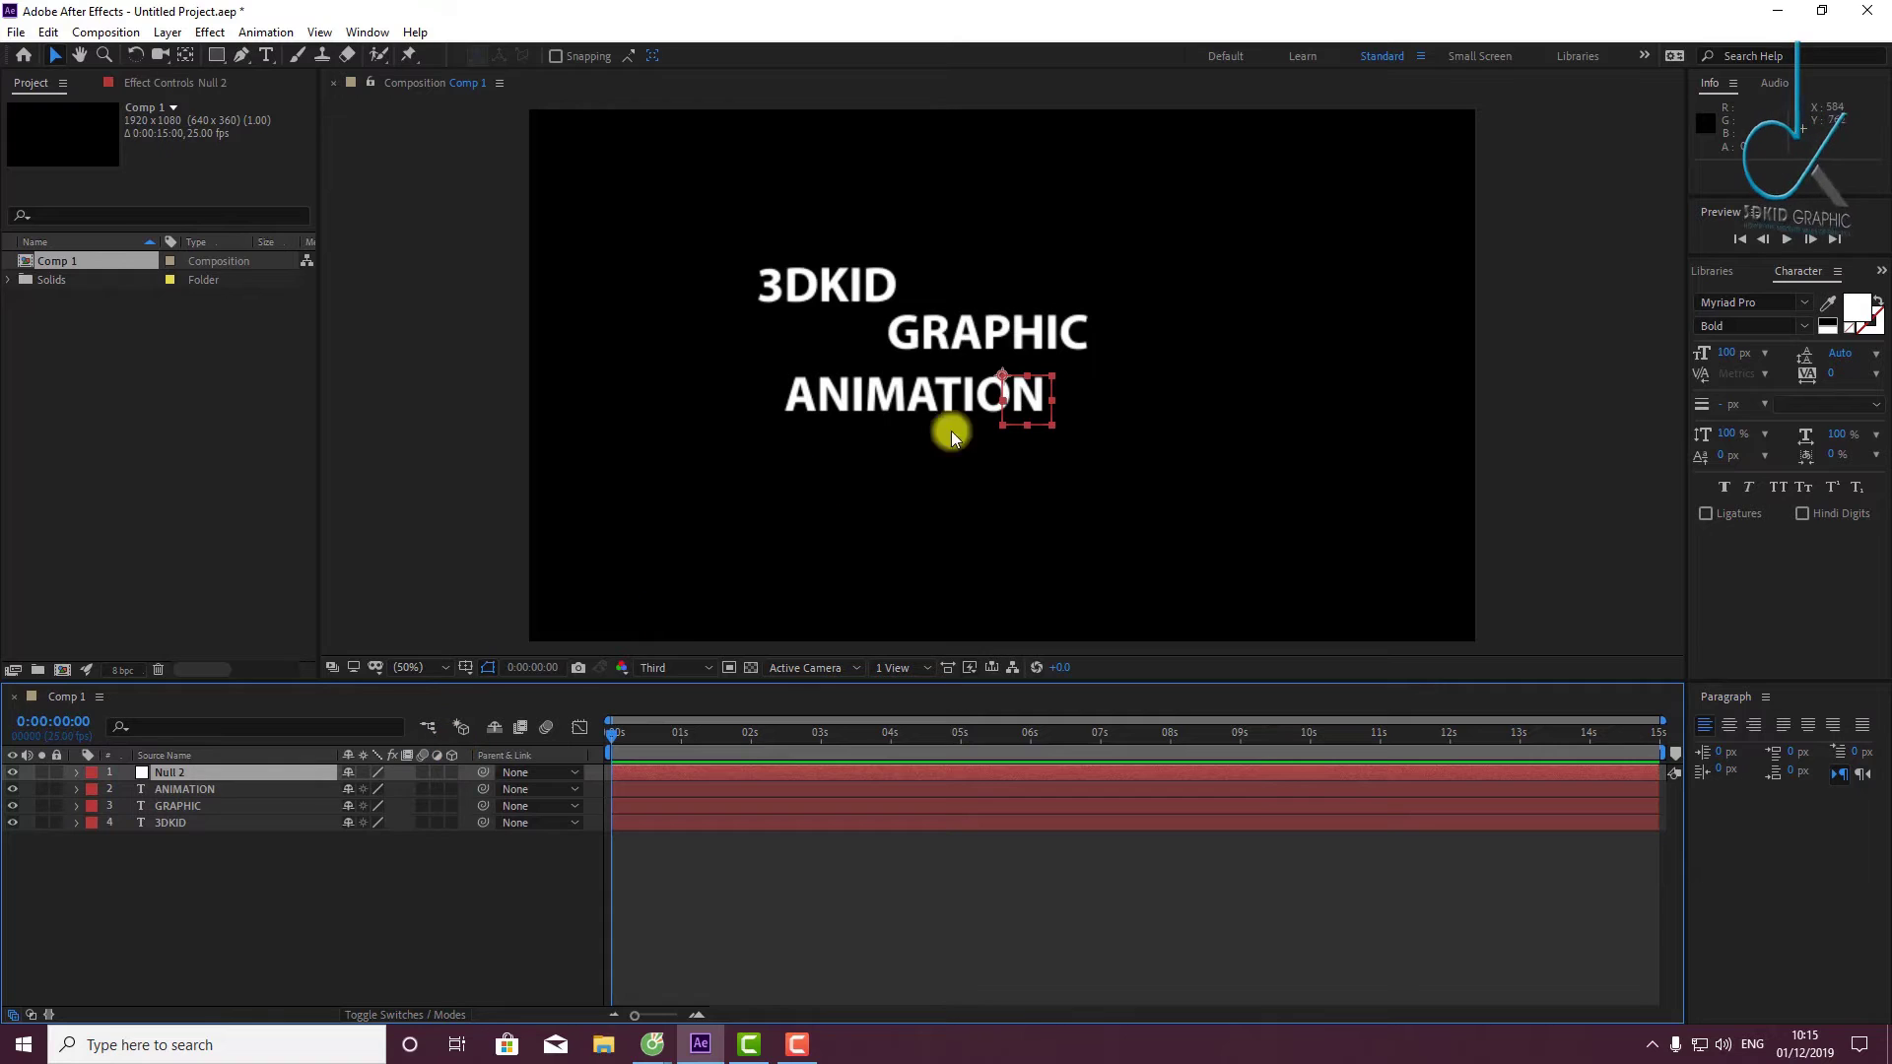
pyautogui.moveTo(1015, 394); pyautogui.dragTo(927, 352)
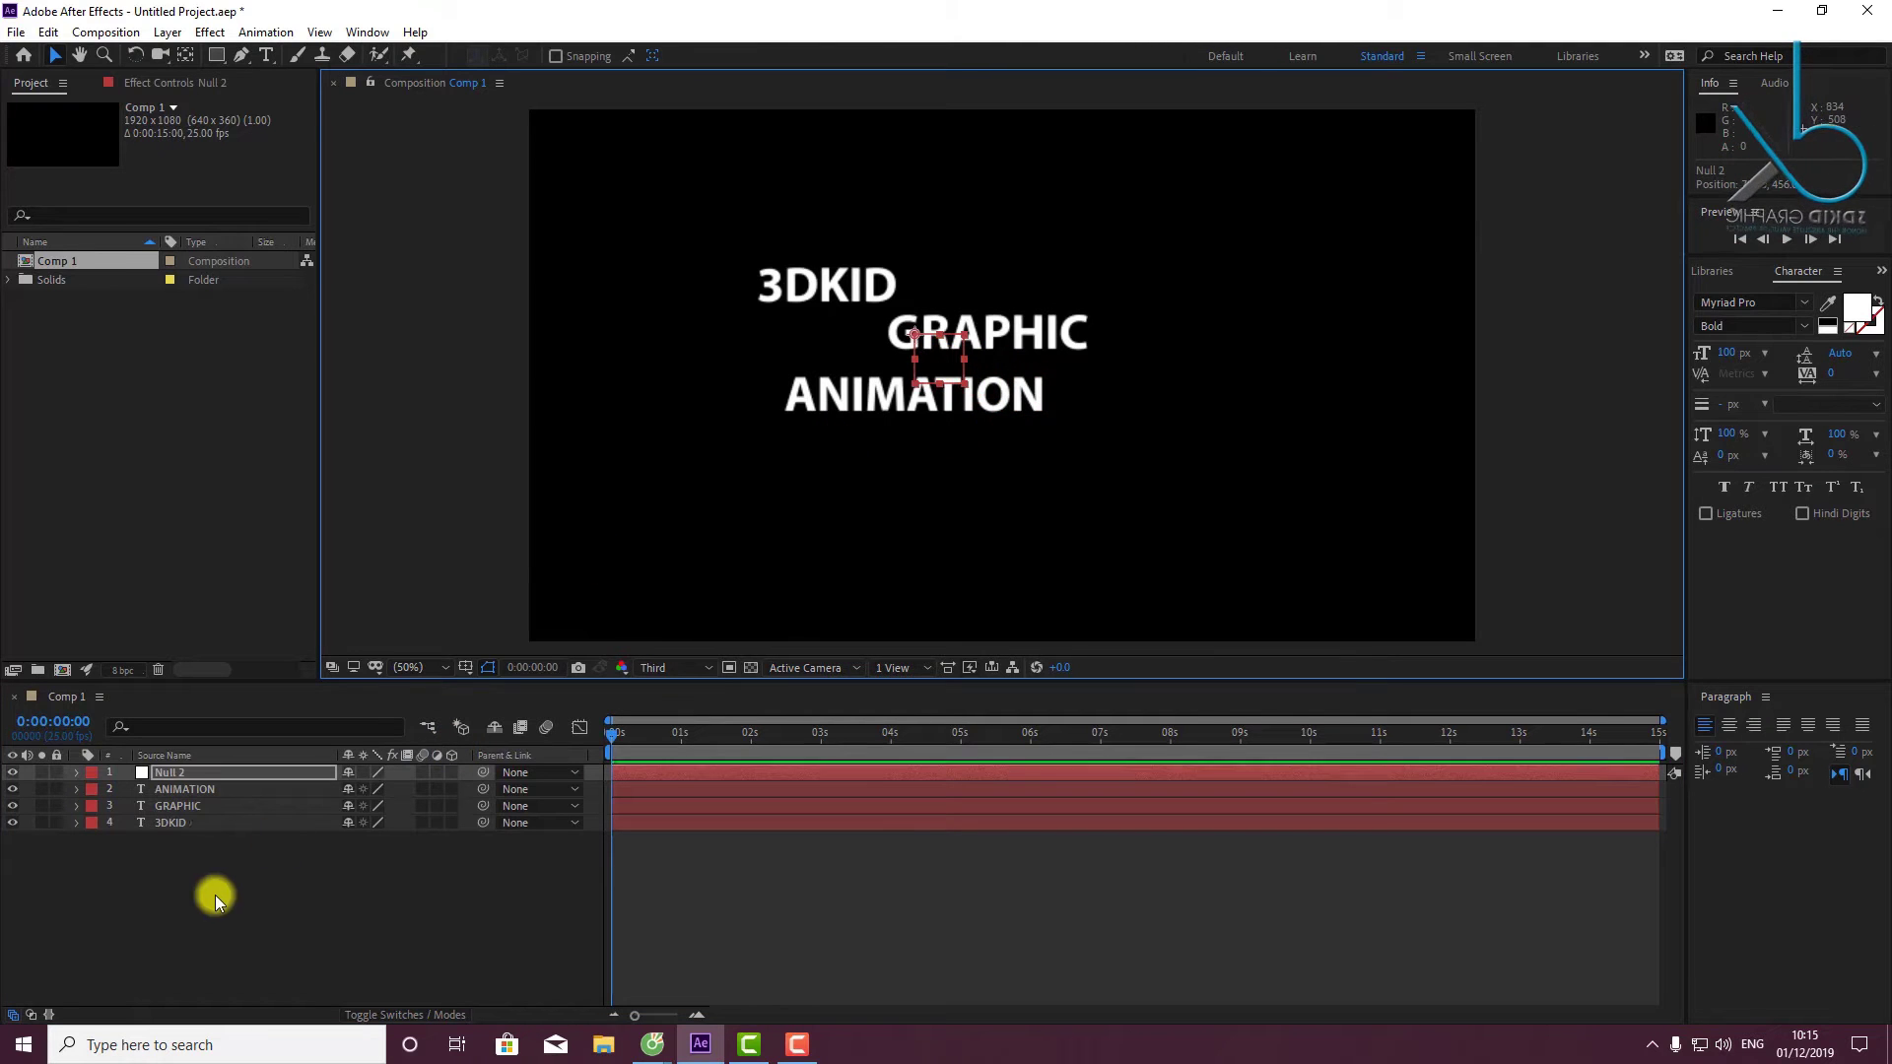
# Parent the ANIMATION layer to Null 2 with its pick whip.
pyautogui.hotkey('ctrl', 'Down')
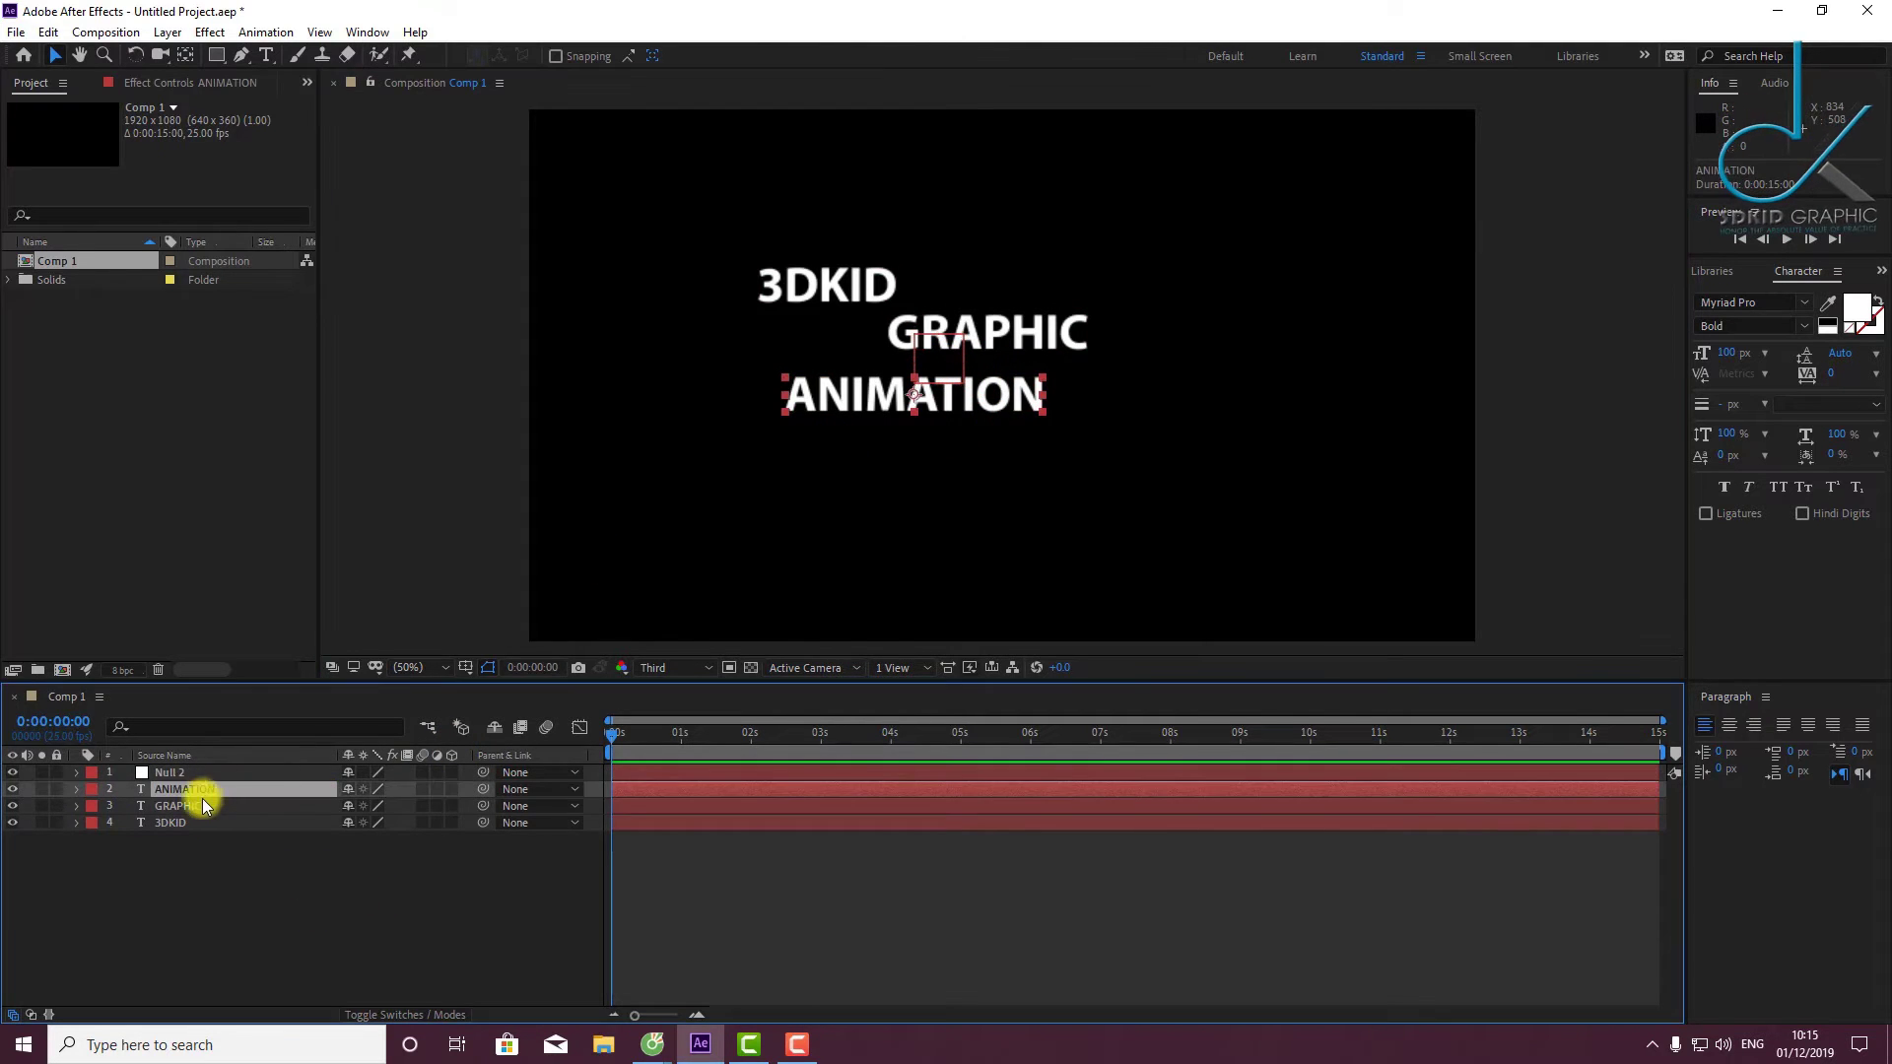
pyautogui.hotkey('ctrl', 'Down')
pyautogui.hotkey('ctrl', 'Down')
pyautogui.hotkey('ctrl', 'Up')
pyautogui.hotkey('ctrl', 'Up')
pyautogui.hotkey('ctrl', 'Down')
pyautogui.hotkey('ctrl', 'Down')
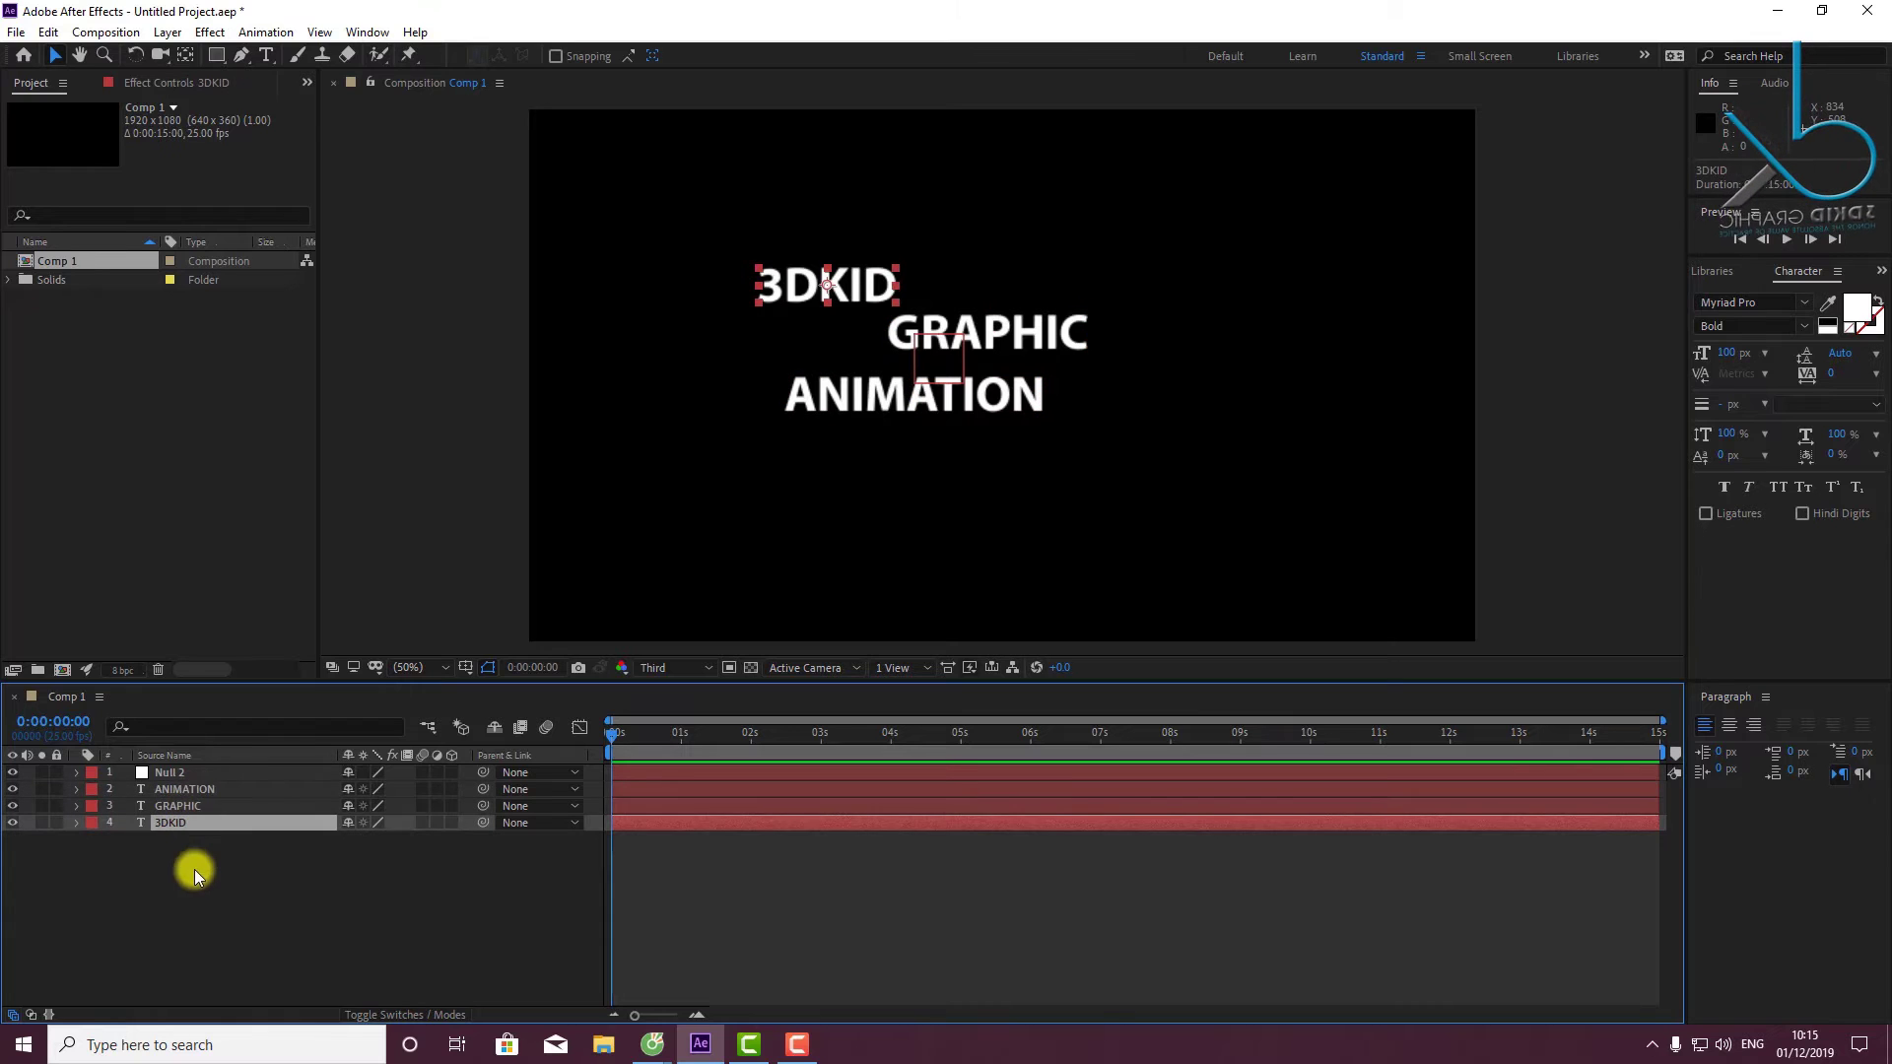
pyautogui.click(252, 789)
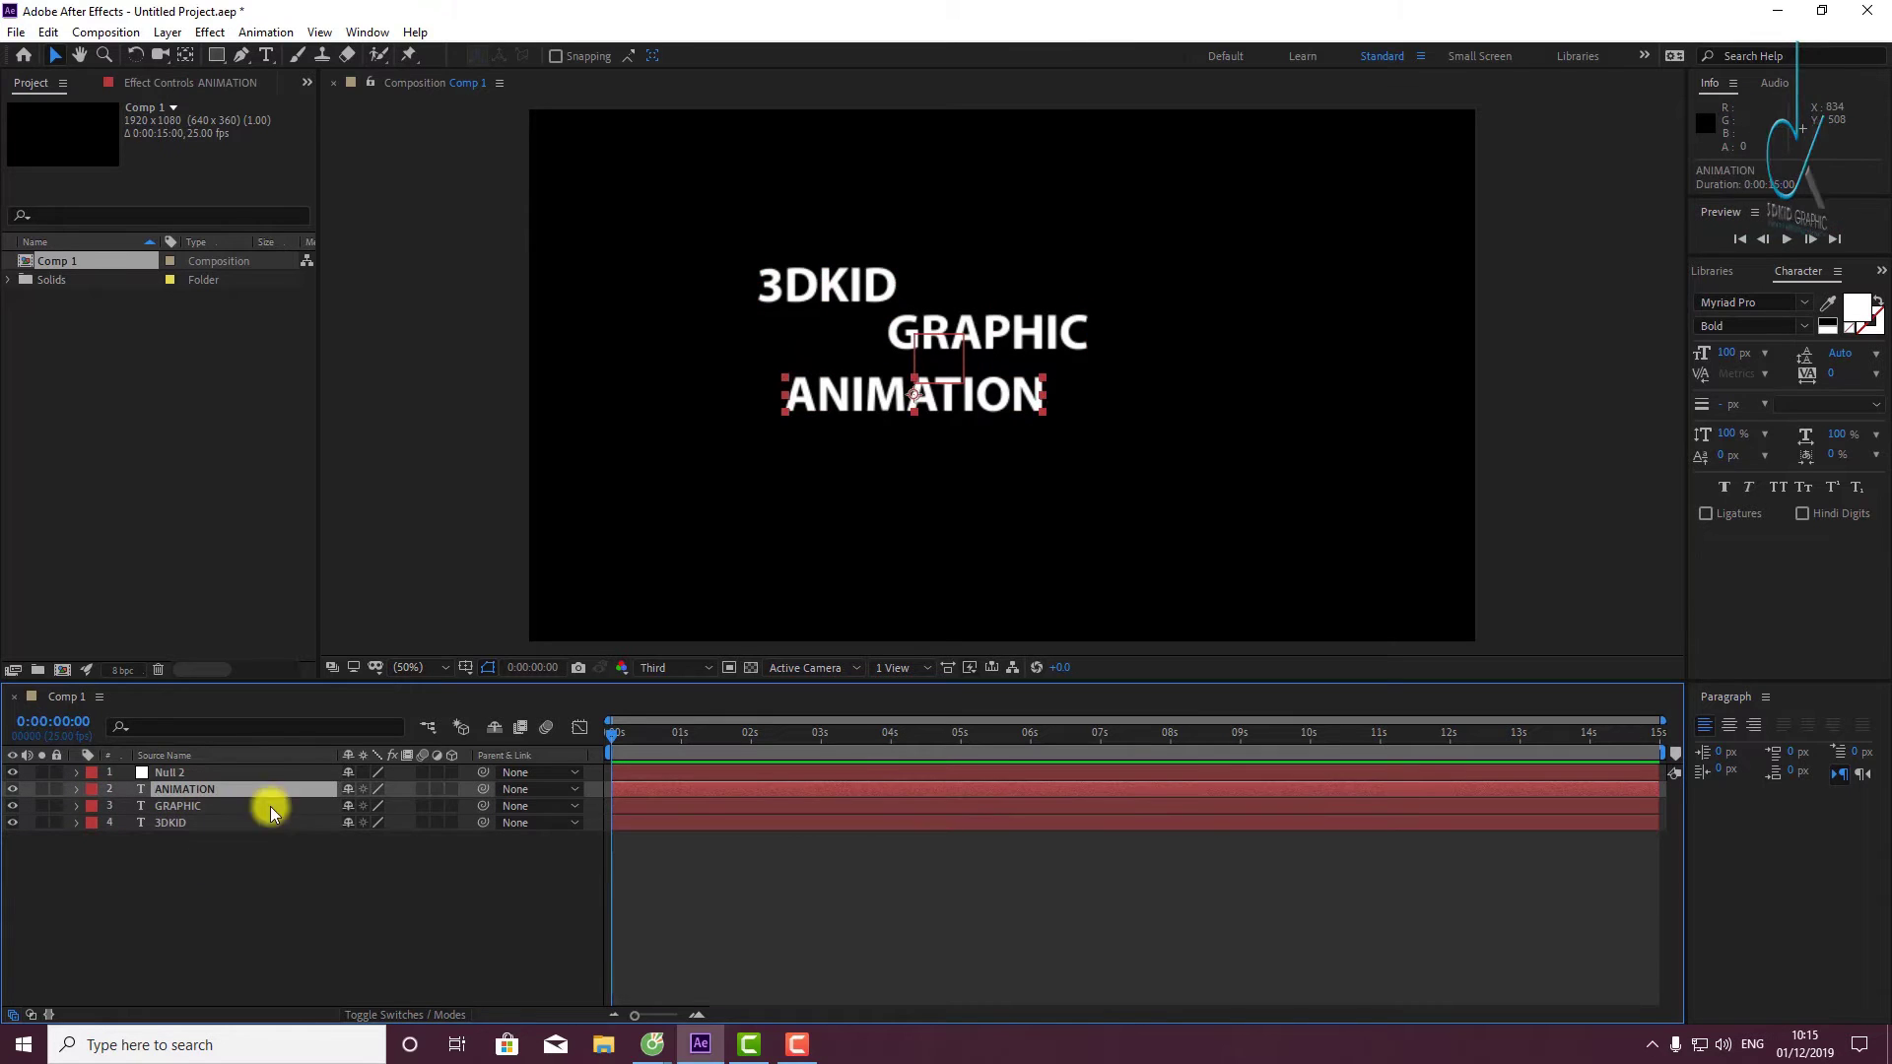
pyautogui.keyDown('ctrl'); pyautogui.click(188, 803); pyautogui.keyUp('ctrl')
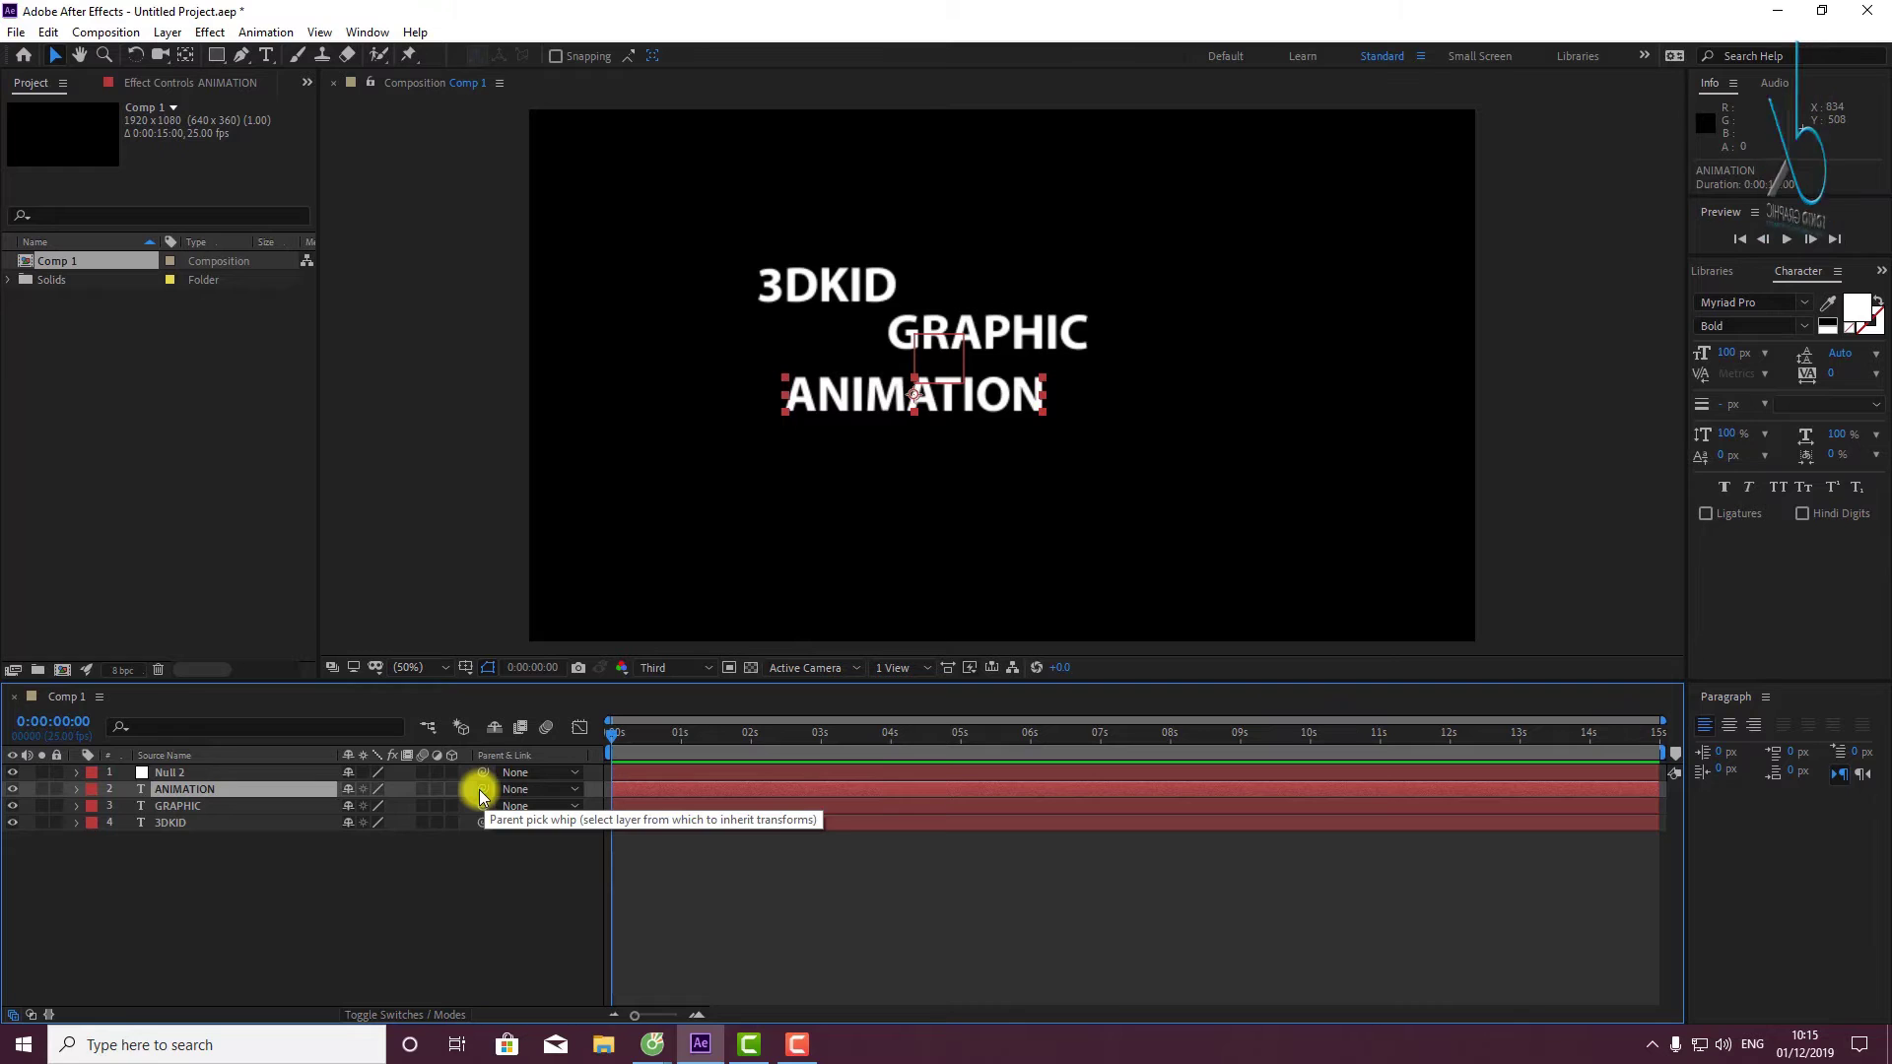
pyautogui.moveTo(480, 794); pyautogui.dragTo(253, 778)
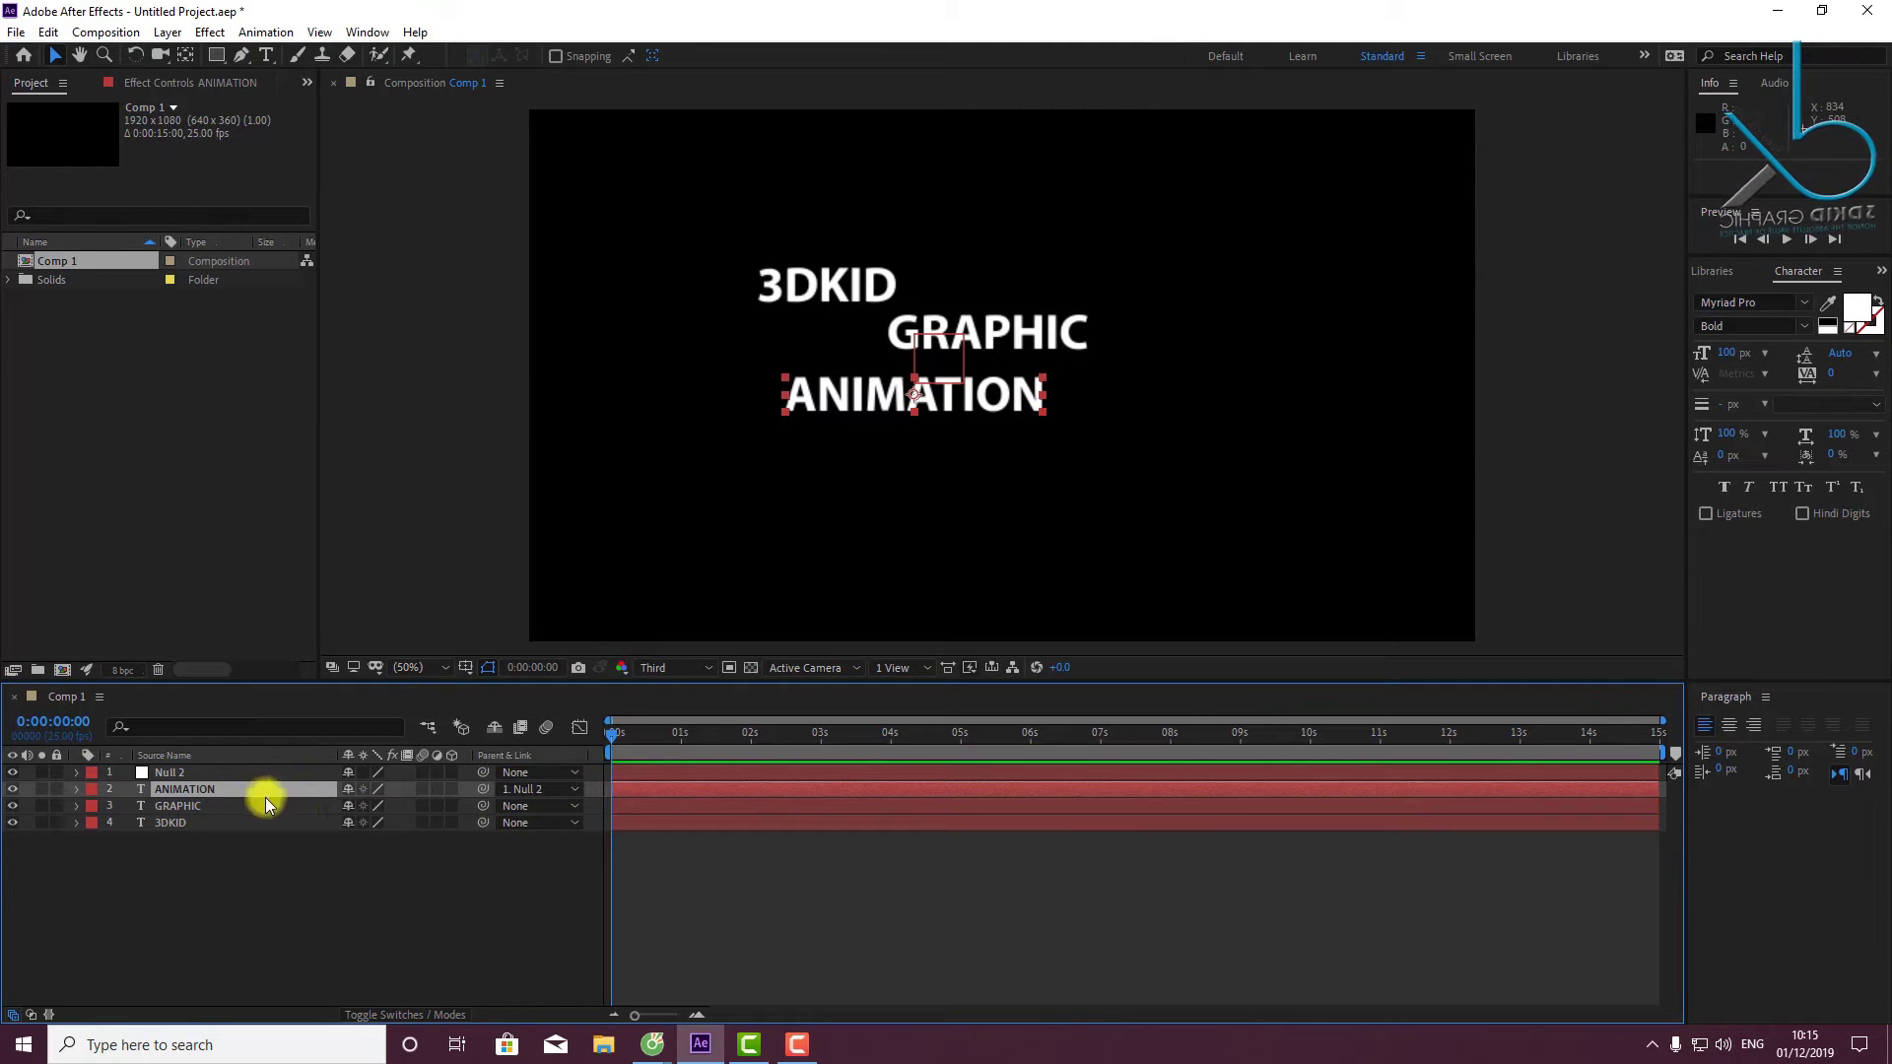
# Parent GRAPHIC and 3DKID to Null 2 using the Parent & Link dropdown.
pyautogui.moveTo(234, 844); pyautogui.dragTo(136, 803)
pyautogui.click(525, 805)
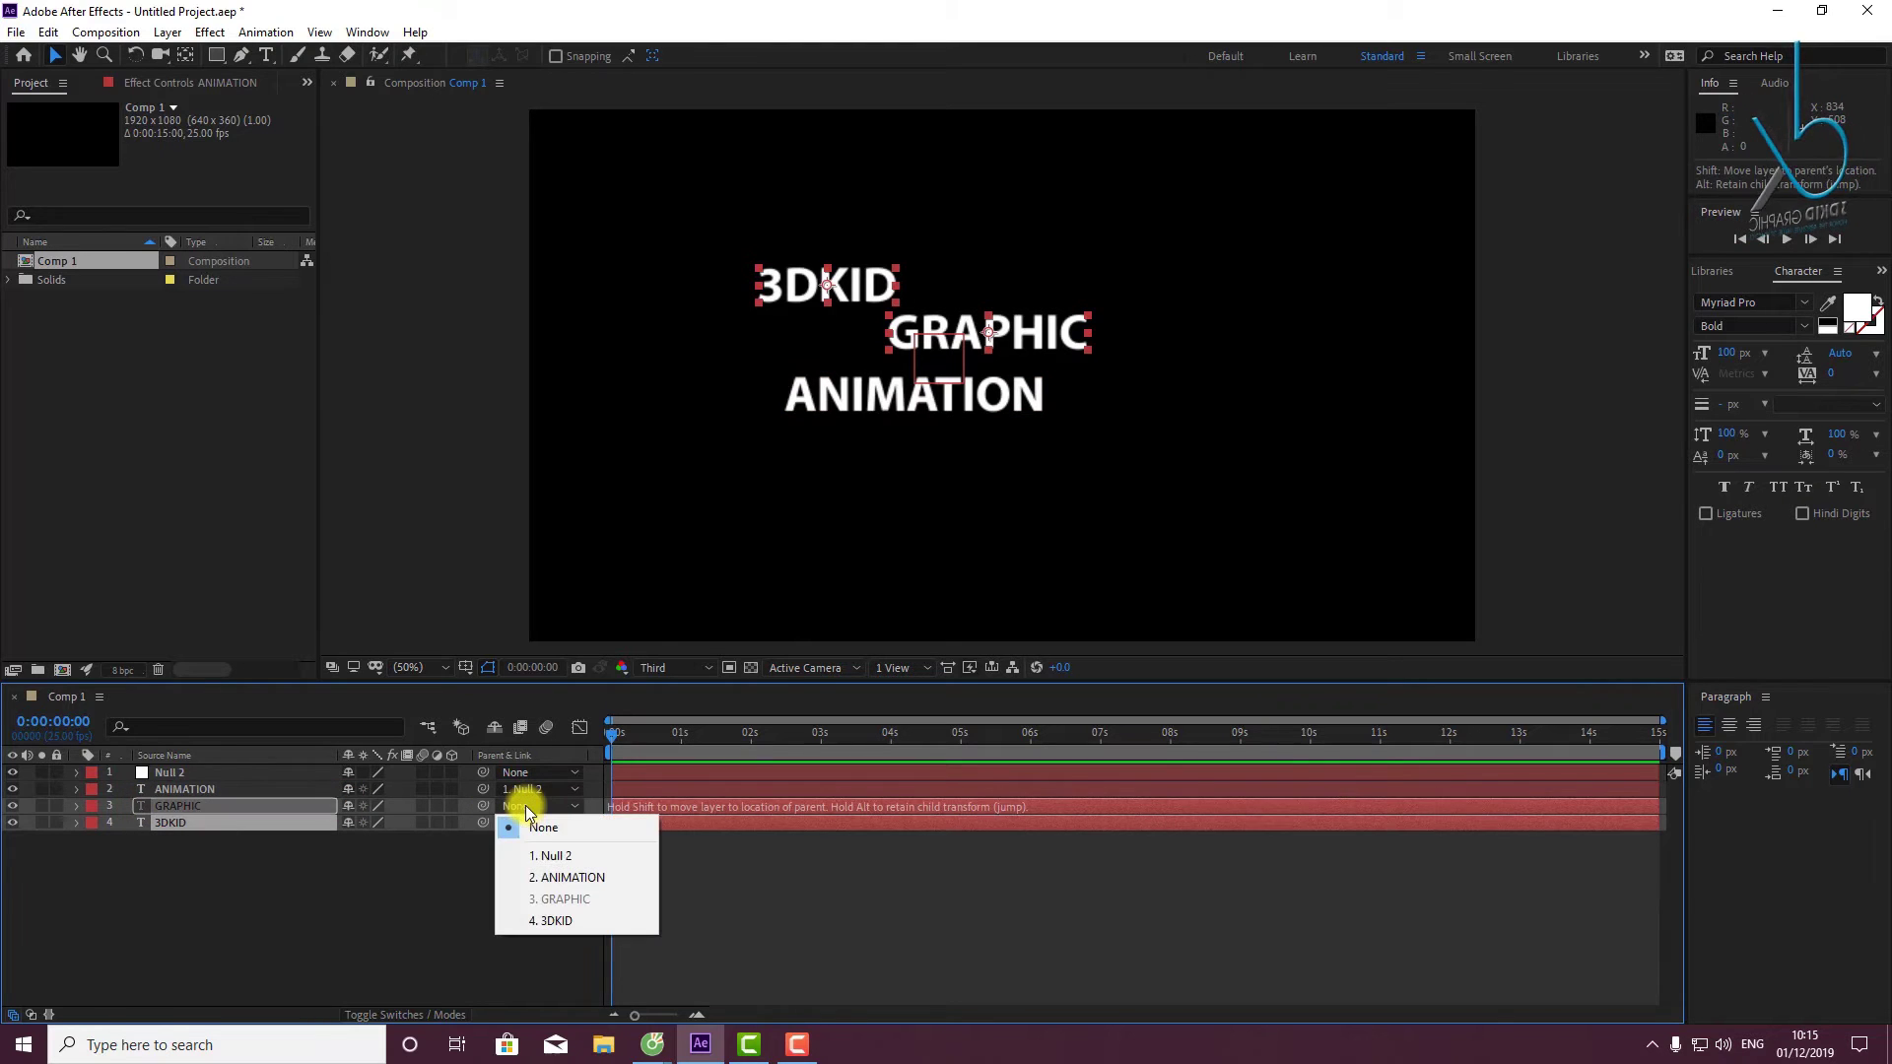
pyautogui.click(548, 853)
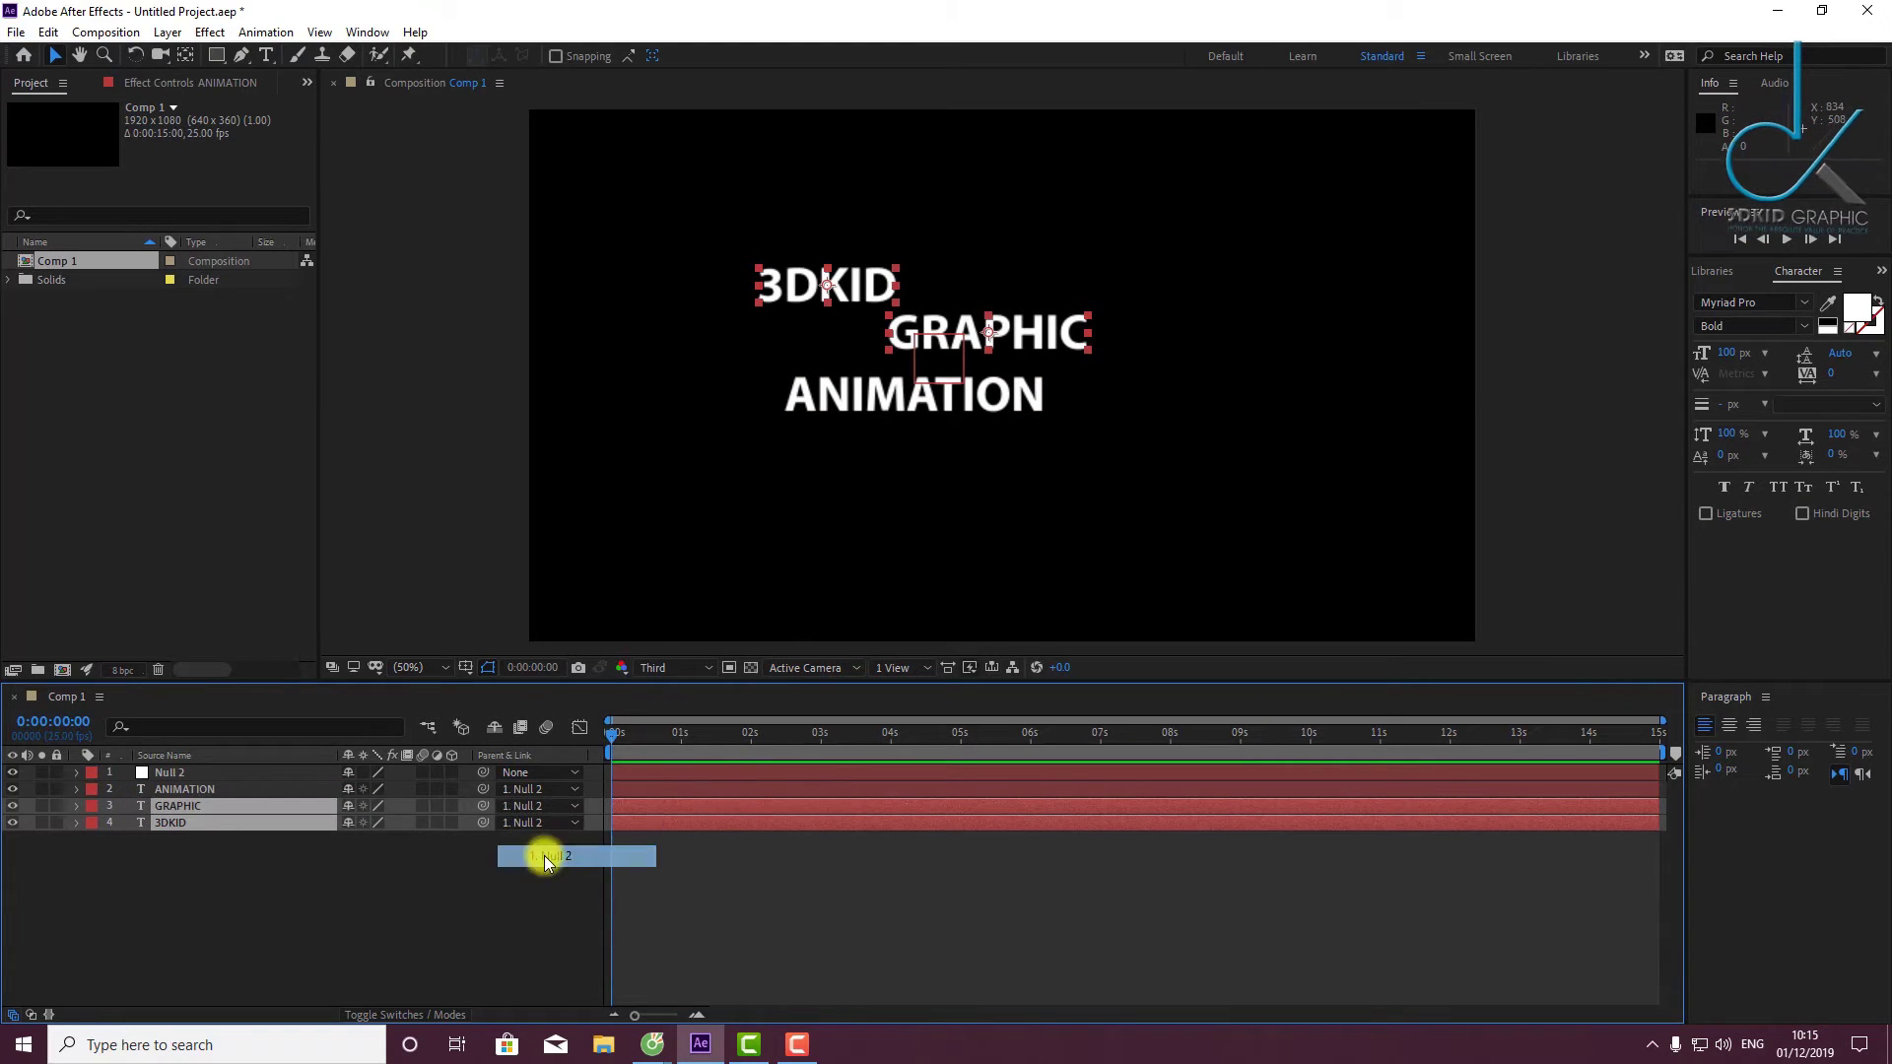
pyautogui.click(234, 775)
pyautogui.click(252, 883)
pyautogui.click(243, 771)
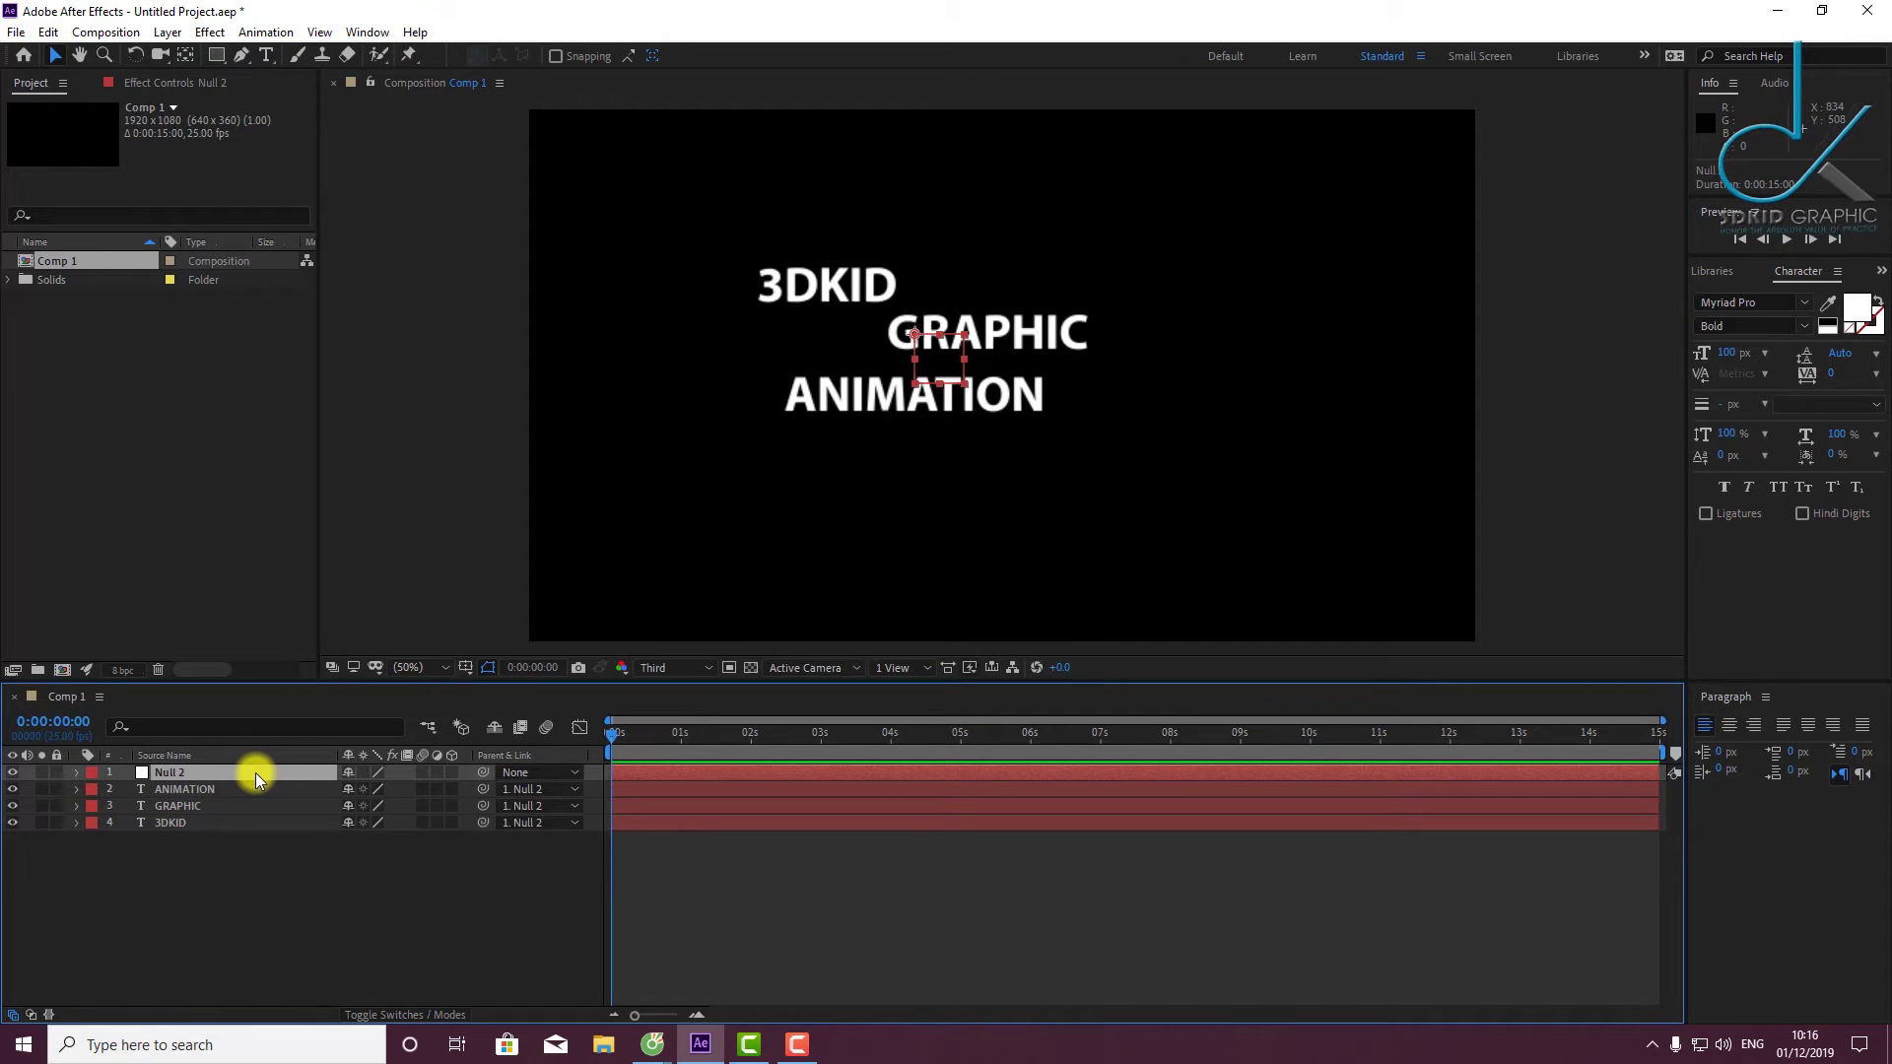
# Show Null 2's Position and scrub it to shift the three words right and down.
pyautogui.press('p')
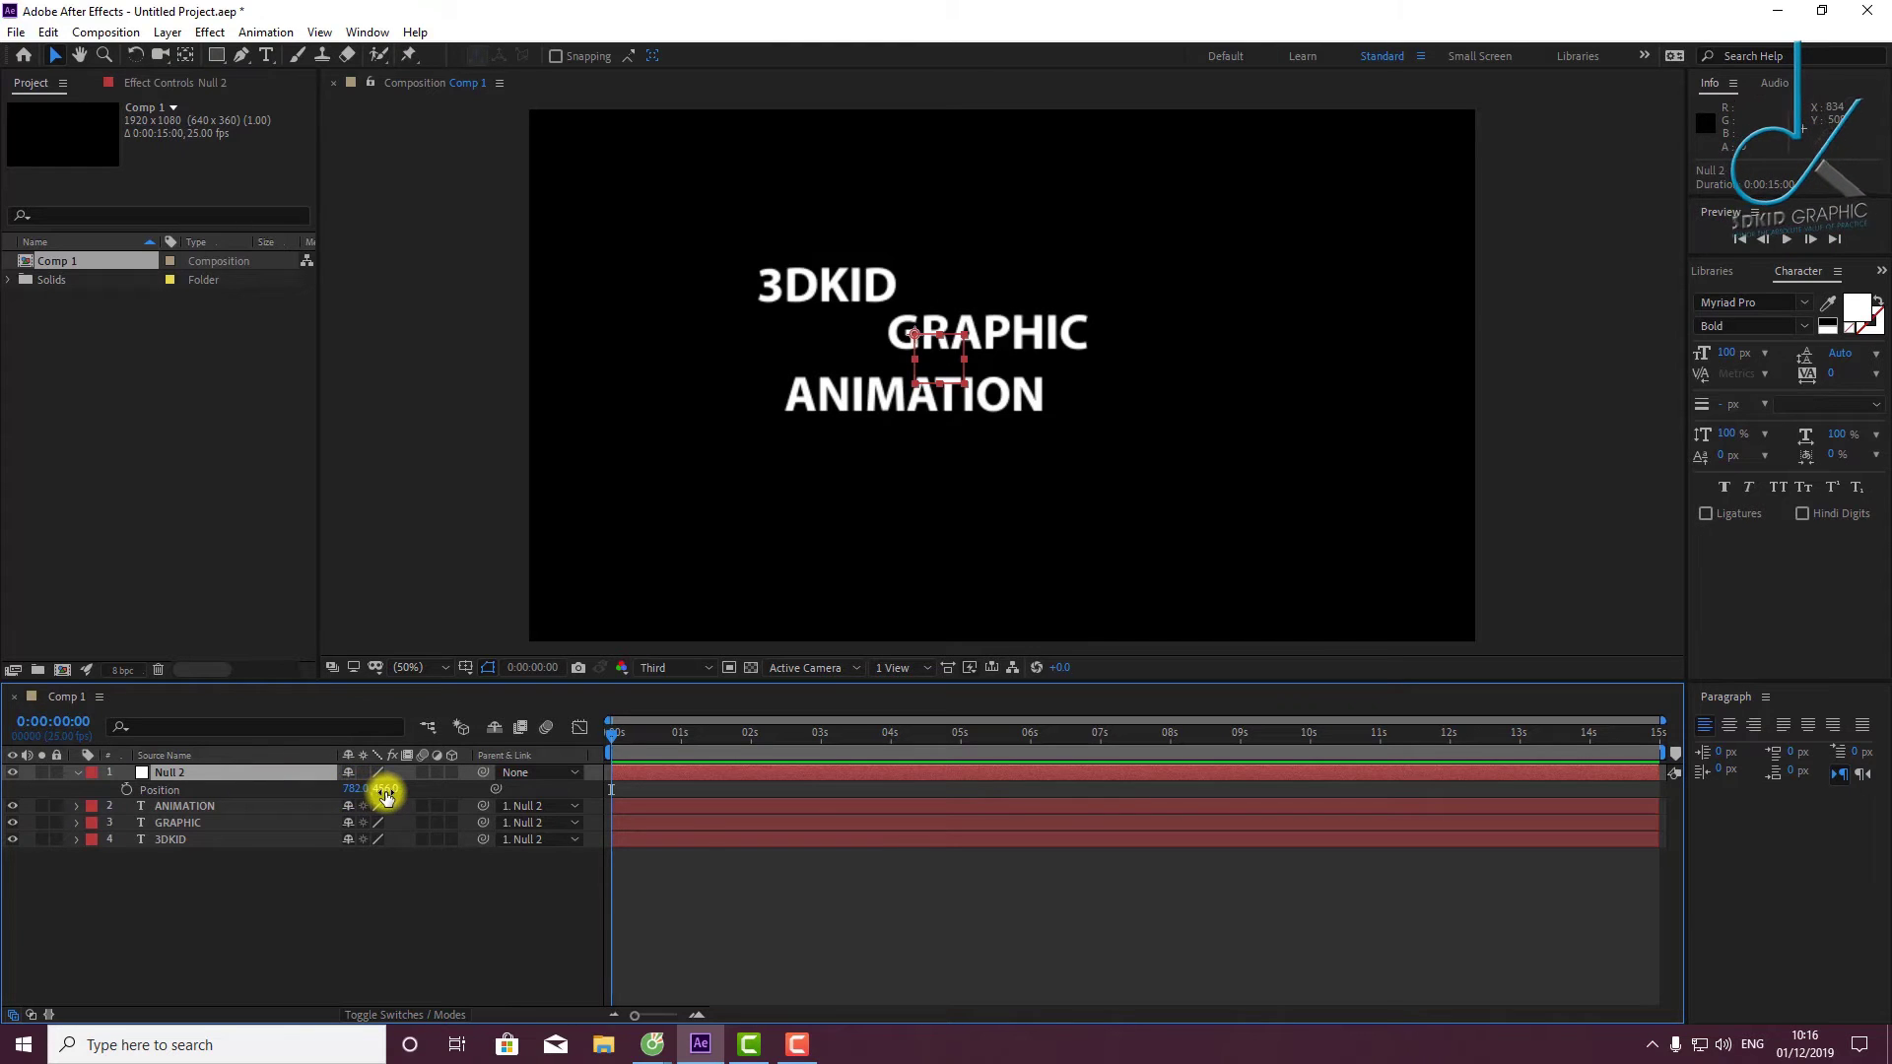
pyautogui.moveTo(353, 798)
pyautogui.mouseDown()
pyautogui.moveTo(708, 798)
pyautogui.moveTo(339, 812)
pyautogui.mouseUp()
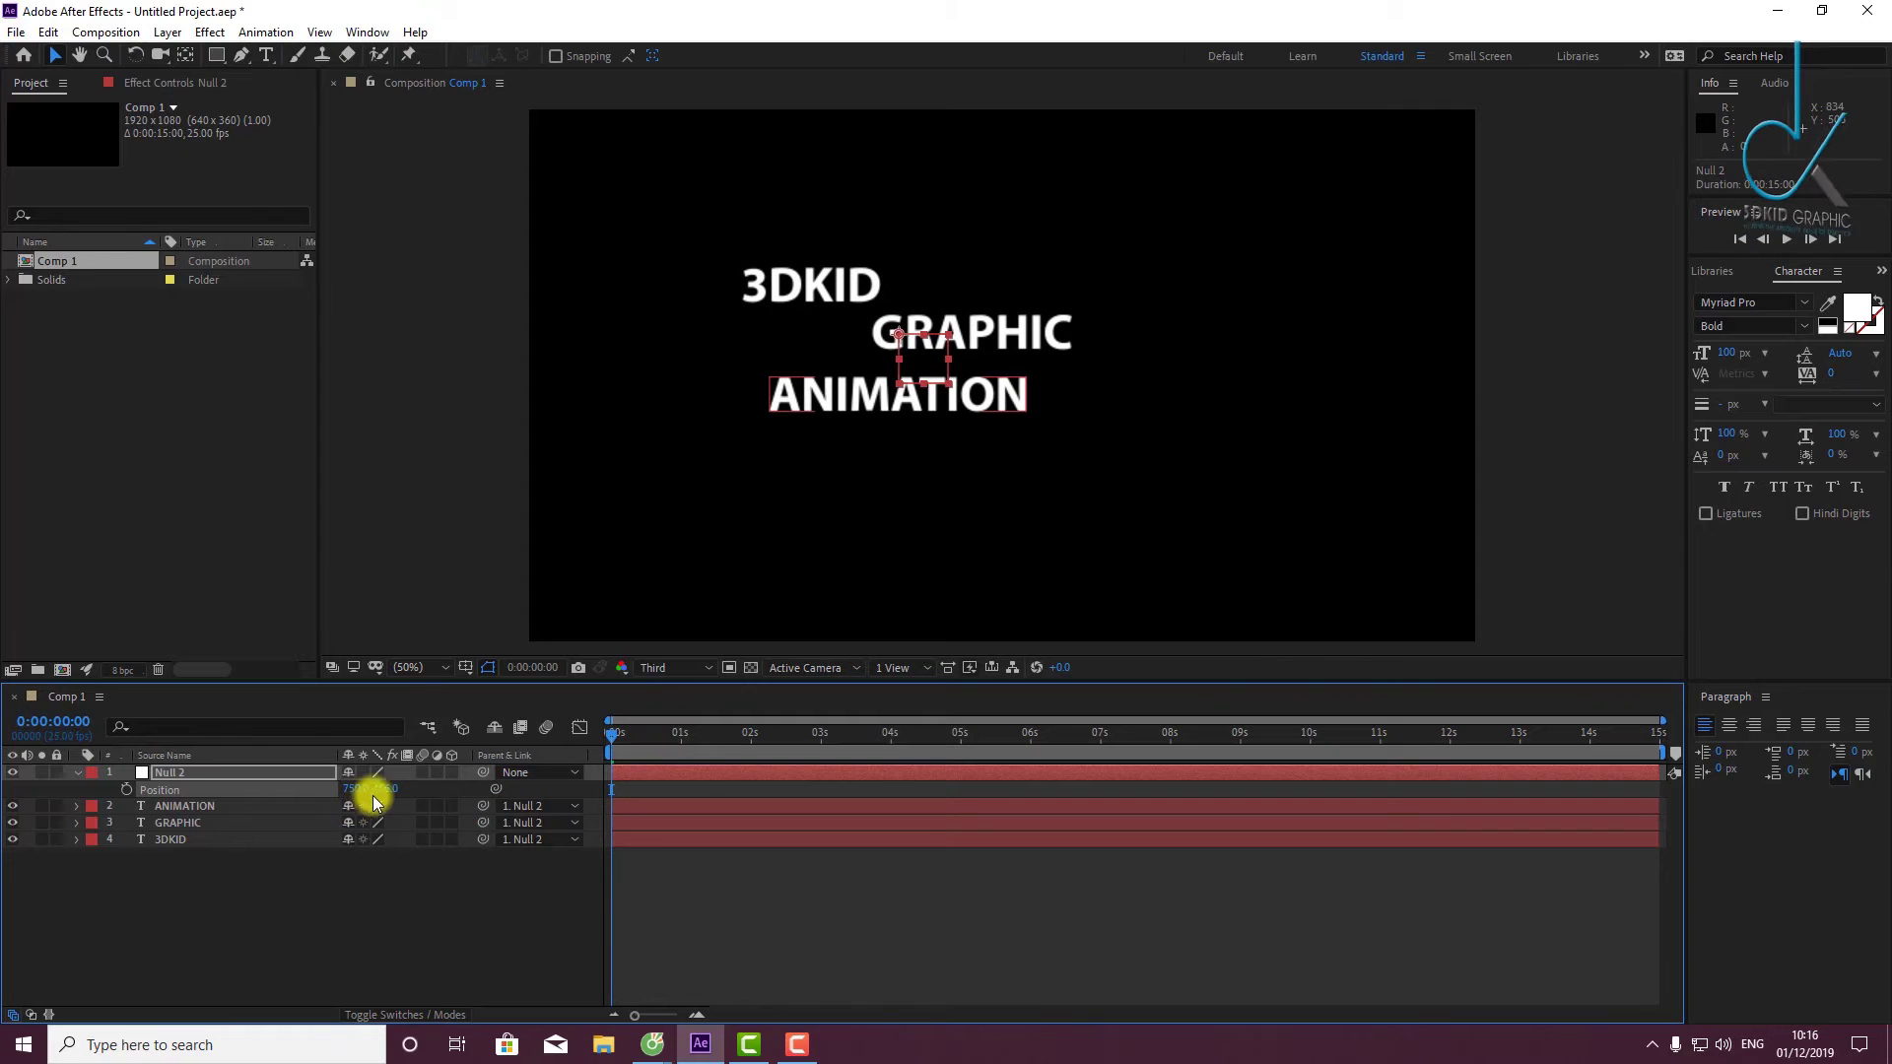
pyautogui.moveTo(386, 788)
pyautogui.mouseDown()
pyautogui.moveTo(487, 789)
pyautogui.moveTo(366, 805)
pyautogui.moveTo(381, 811)
pyautogui.mouseUp()
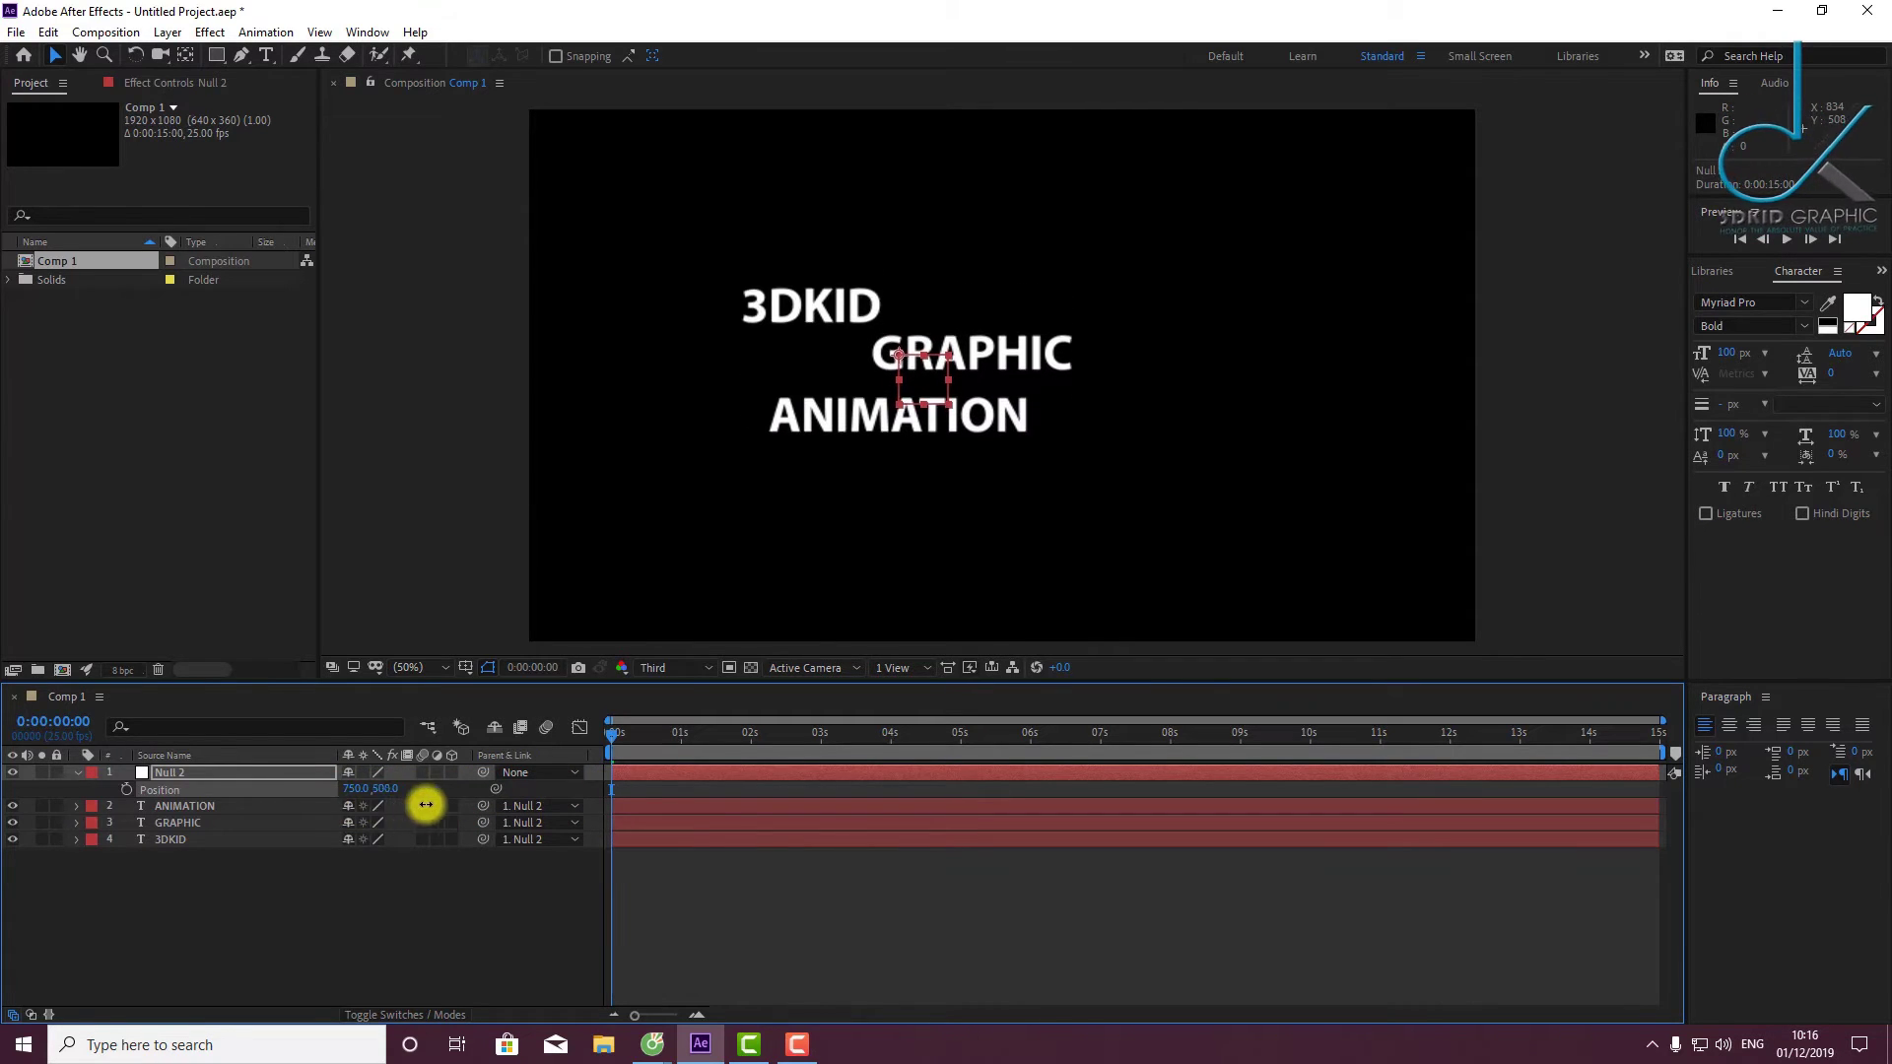
pyautogui.click(180, 775)
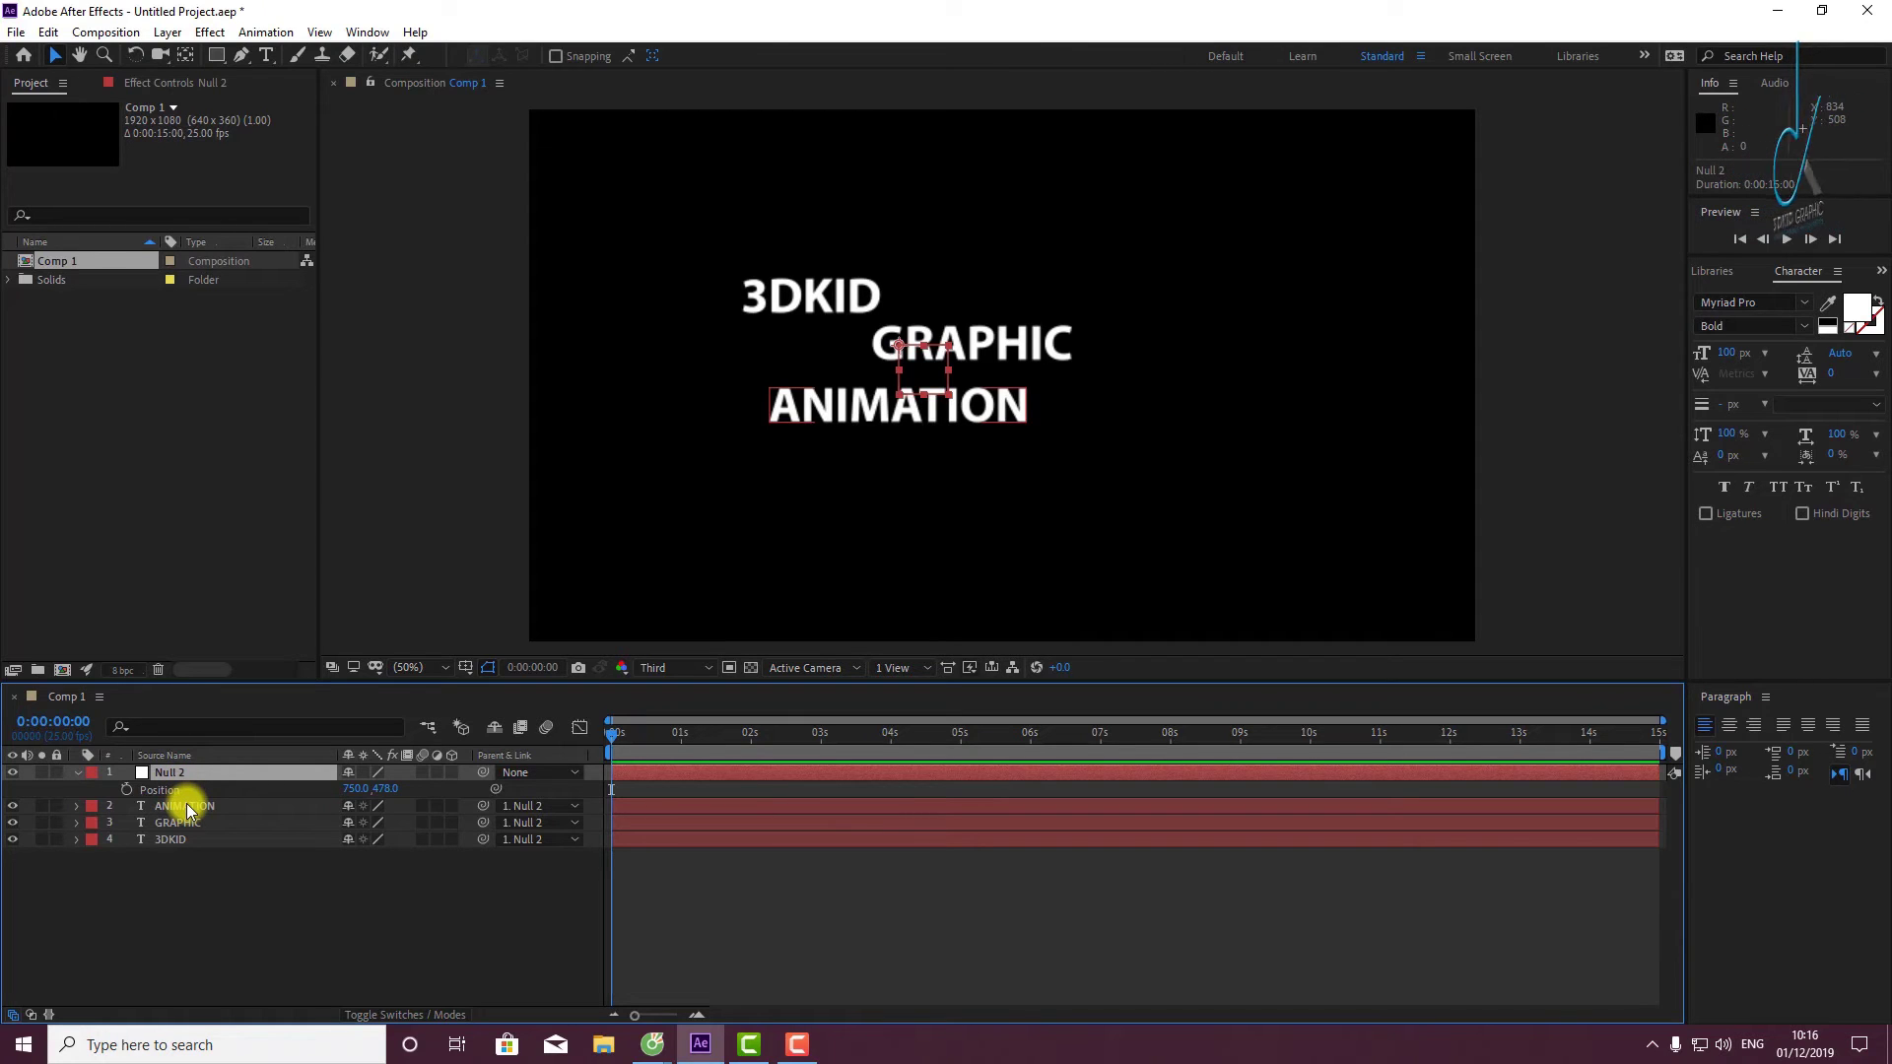
# Rotate the null to -31° and back to about 1°, then settle its position at 812, 472.
pyautogui.hotkey('shift', 'r')
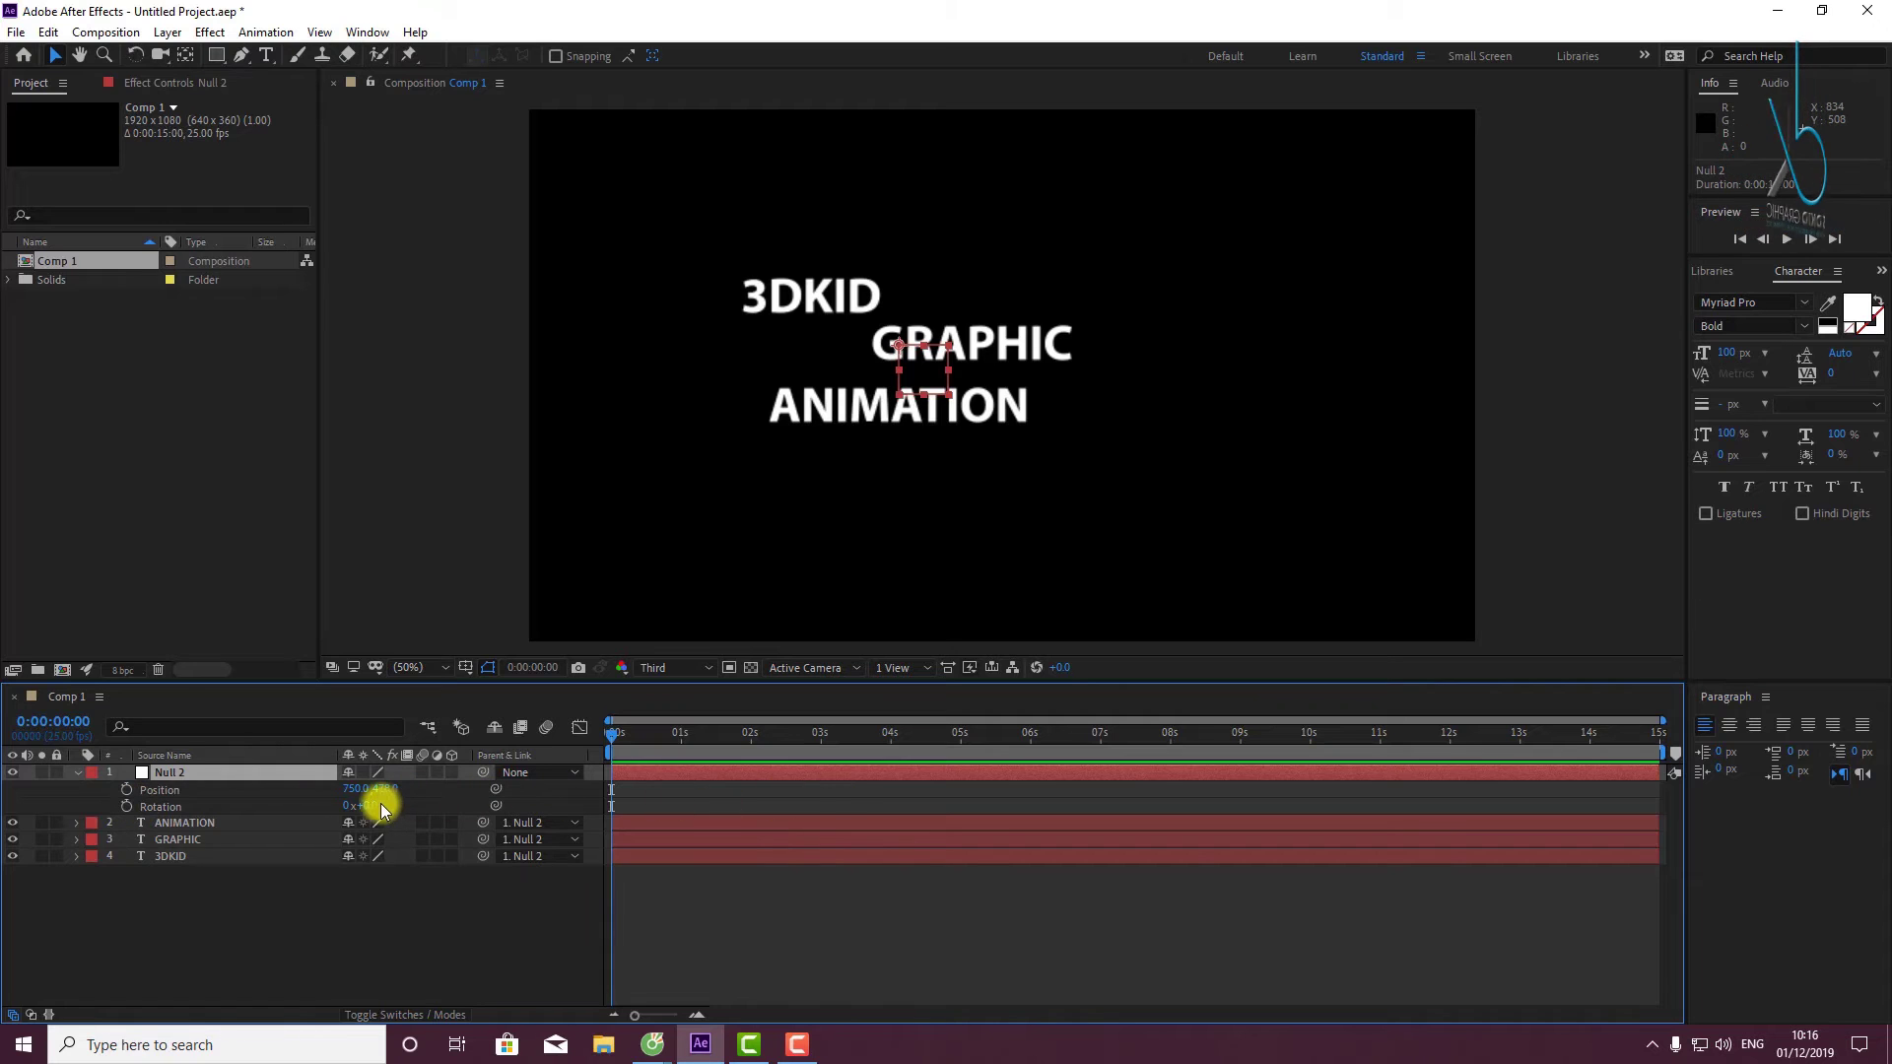
pyautogui.moveTo(379, 807)
pyautogui.mouseDown()
pyautogui.moveTo(325, 807)
pyautogui.moveTo(375, 816)
pyautogui.mouseUp()
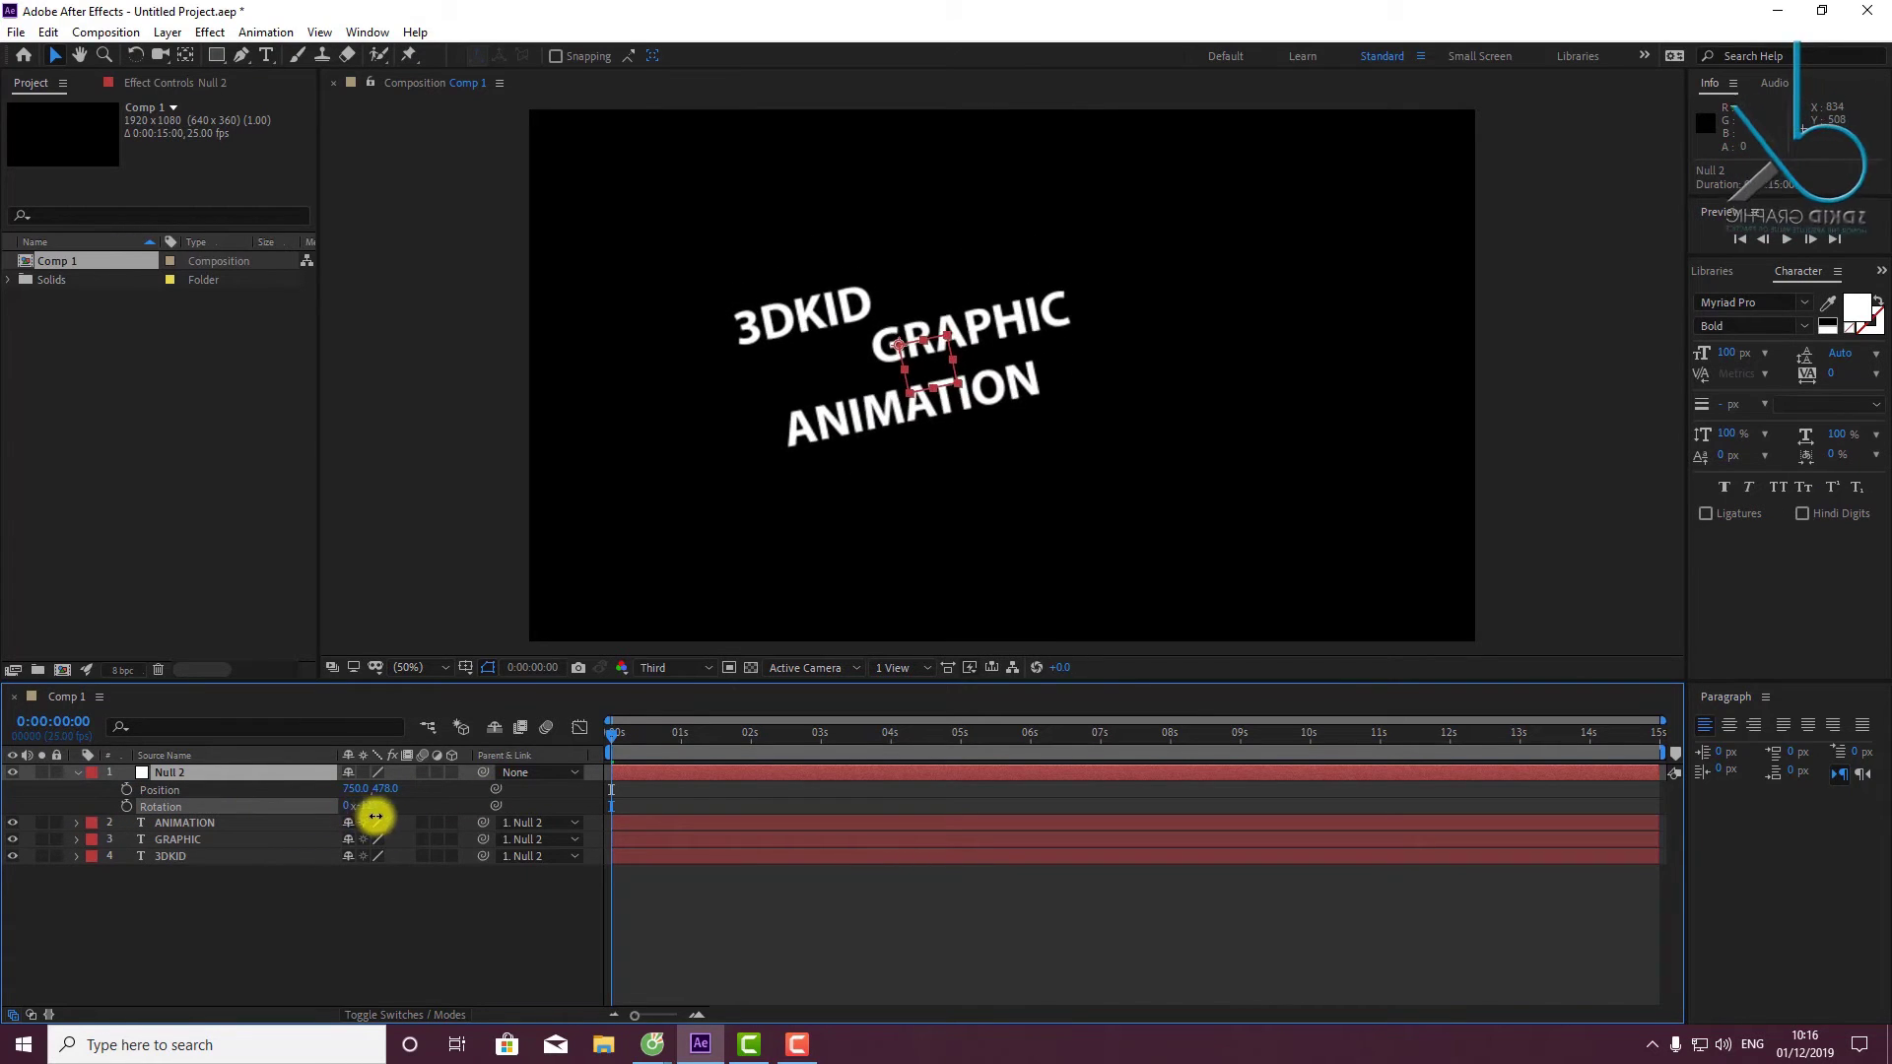
pyautogui.moveTo(375, 815); pyautogui.dragTo(393, 803)
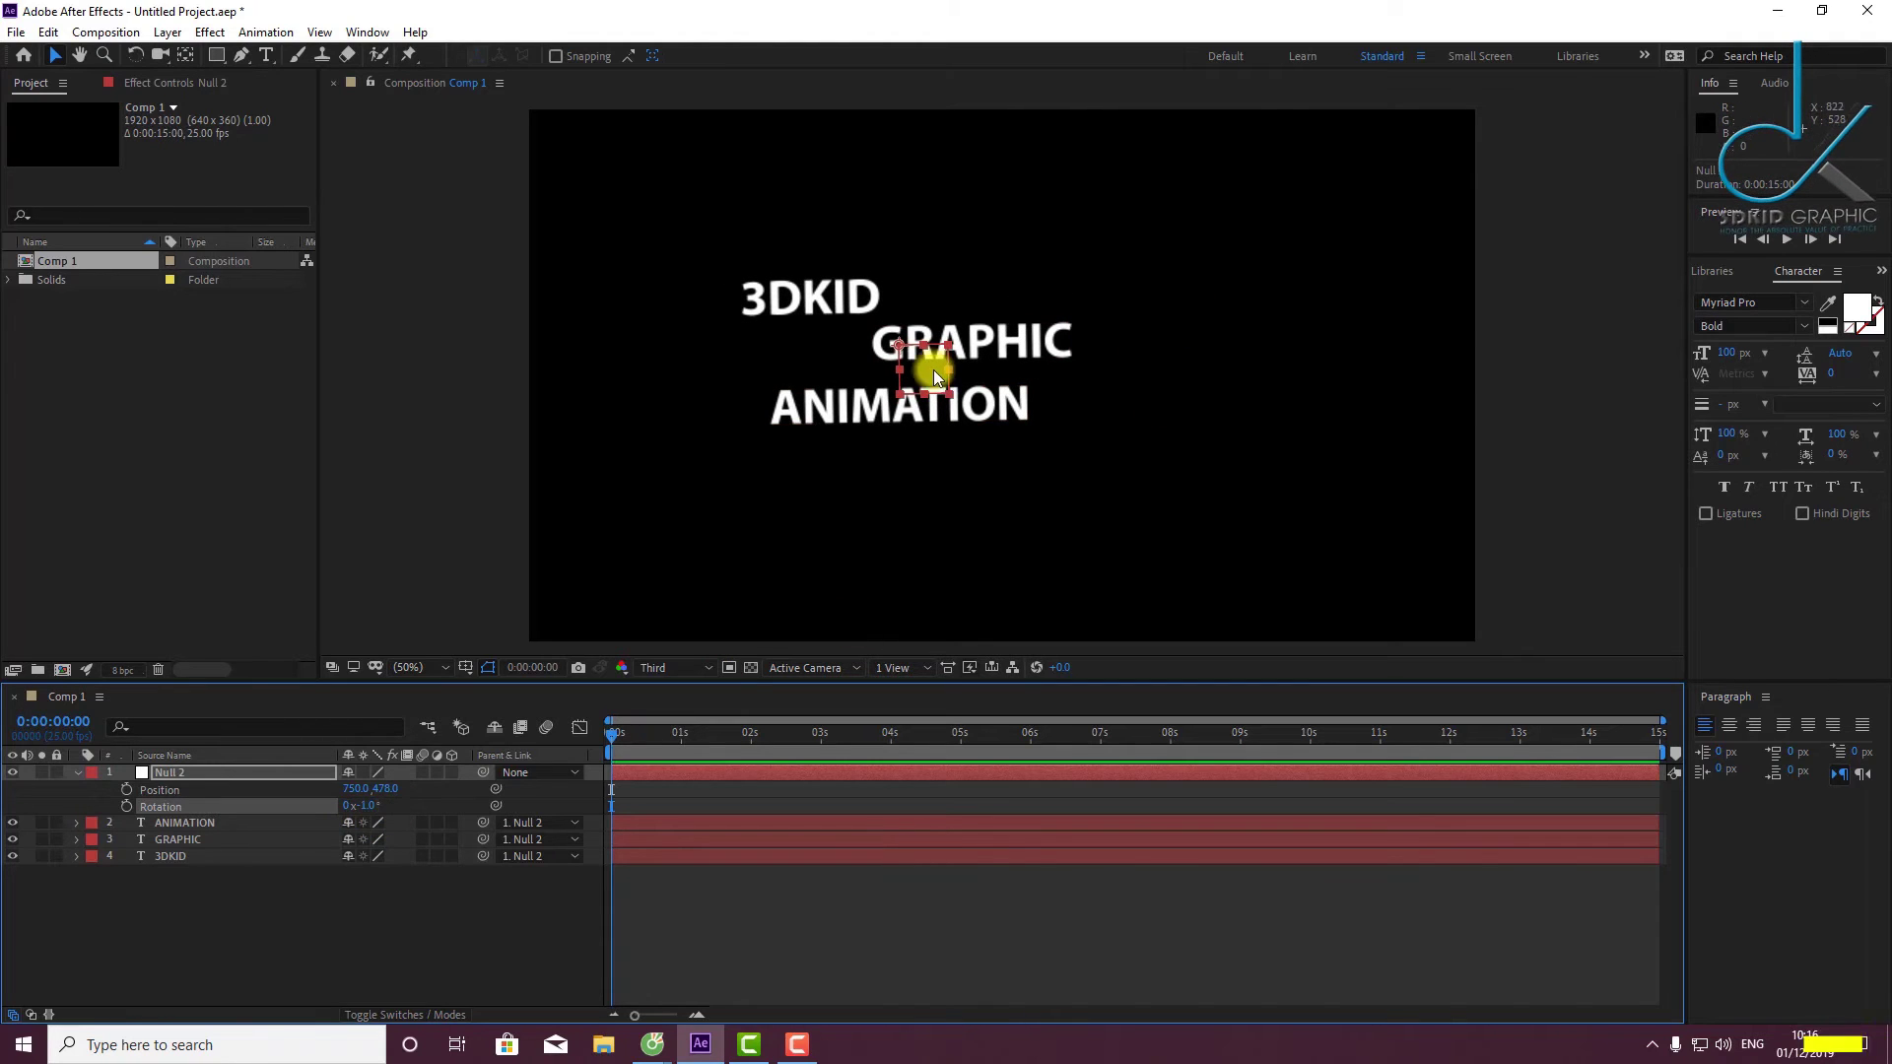
pyautogui.moveTo(934, 371); pyautogui.dragTo(992, 368)
pyautogui.click(181, 748)
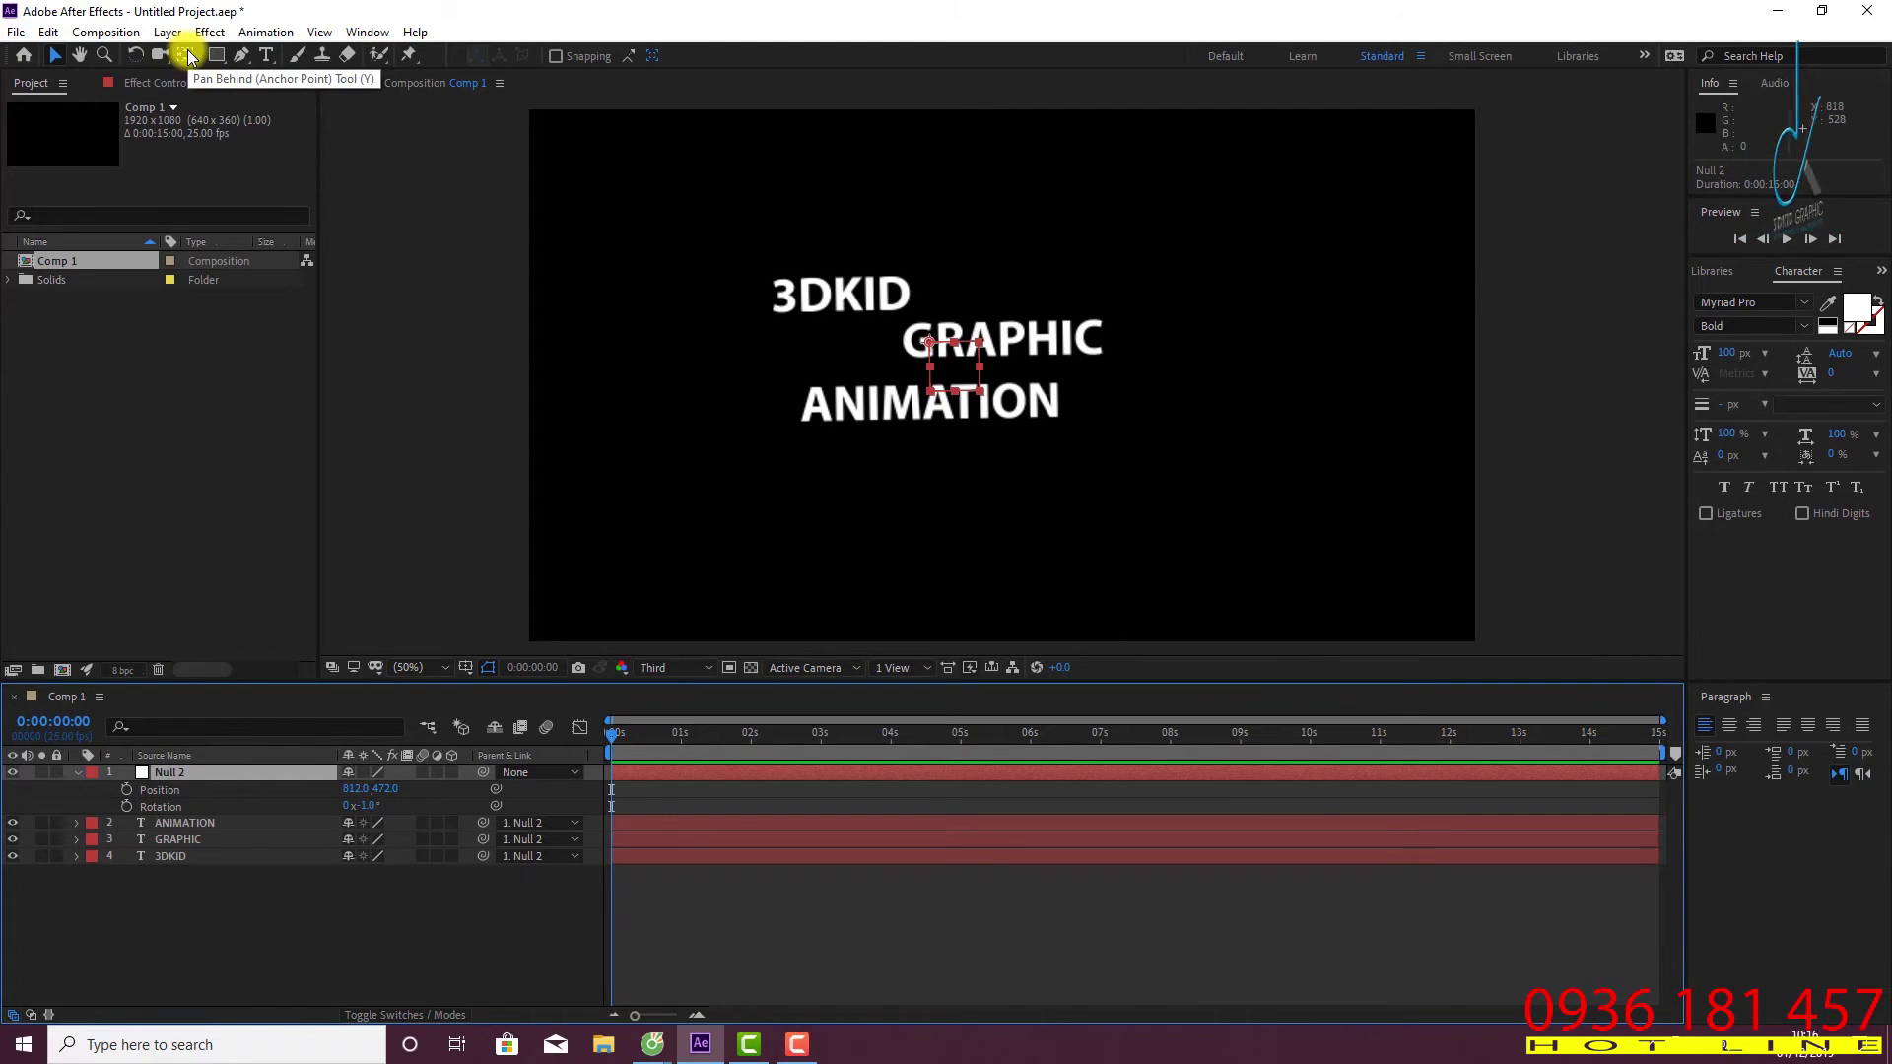
# Drag Null 2's anchor point above and right of GRAPHIC (1002, 292) and test rotating around it.
pyautogui.click(187, 55)
pyautogui.moveTo(929, 343); pyautogui.dragTo(1023, 253)
pyautogui.click(376, 807)
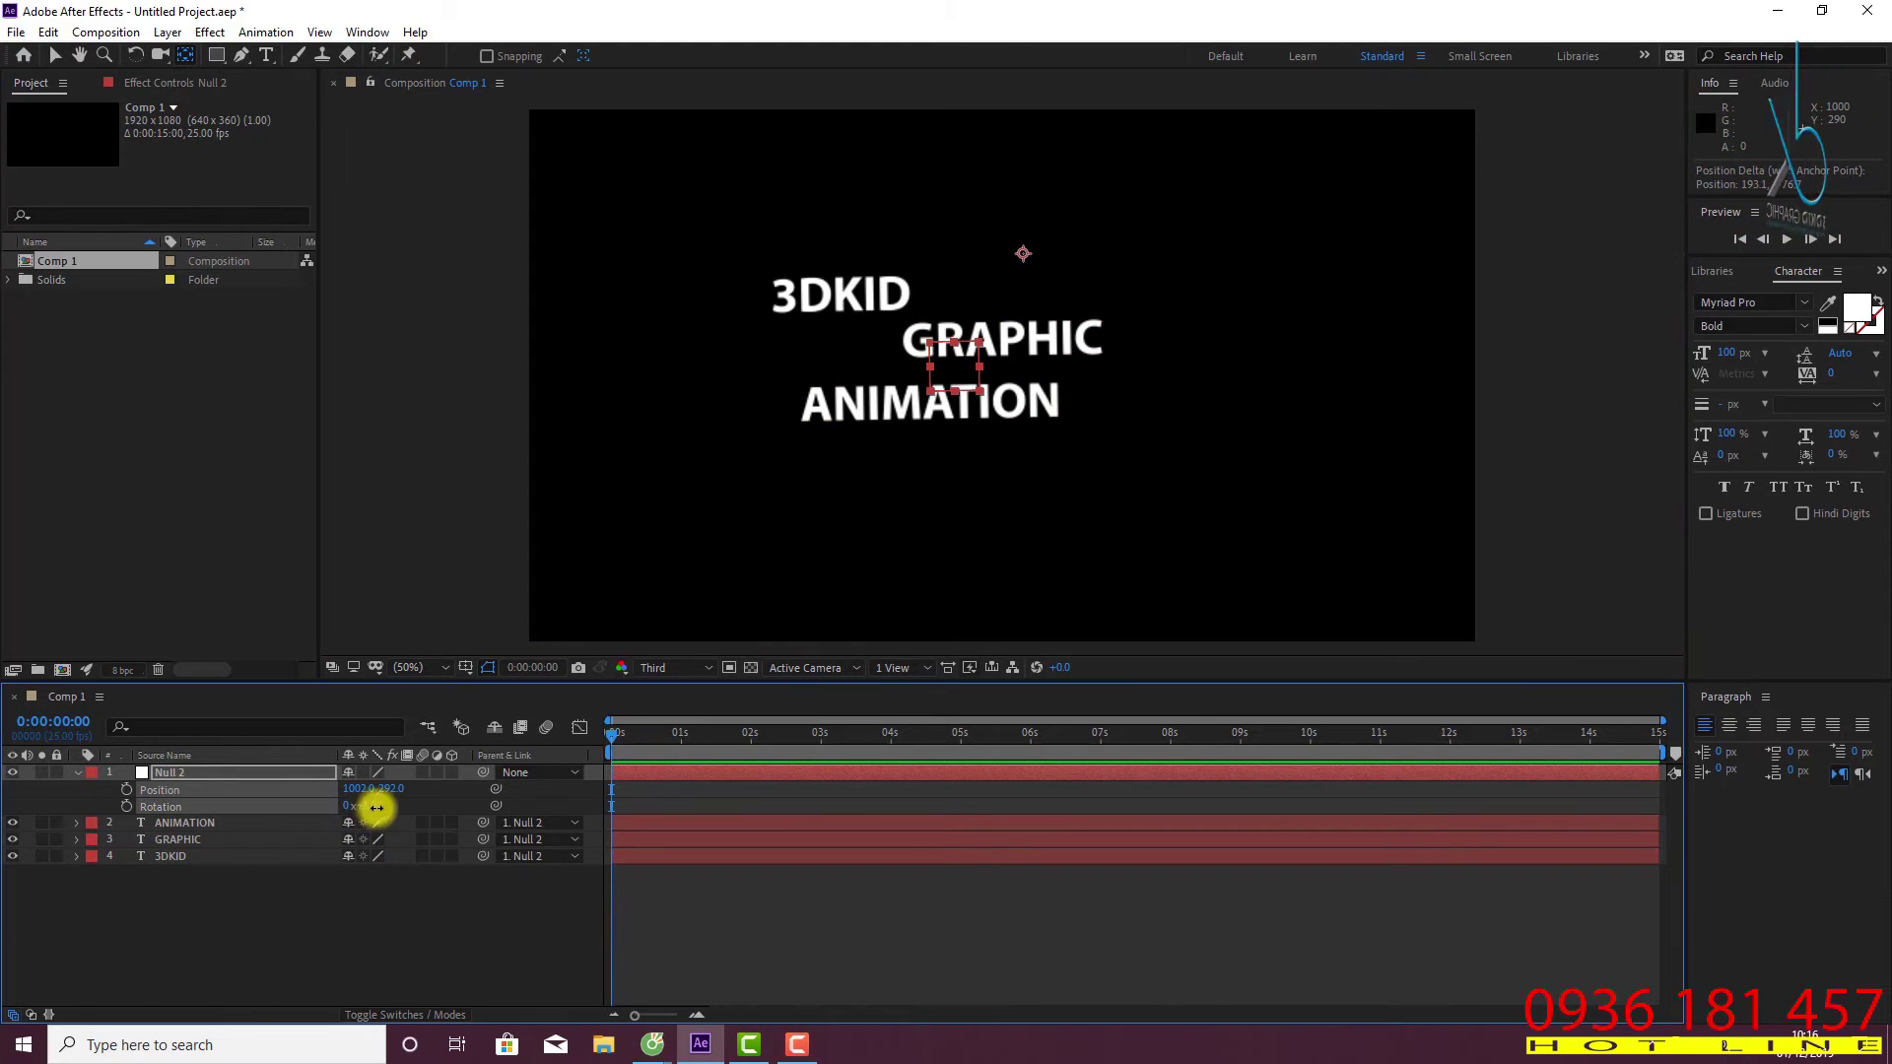
pyautogui.moveTo(376, 807)
pyautogui.mouseDown()
pyautogui.moveTo(354, 805)
pyautogui.moveTo(370, 812)
pyautogui.mouseUp()
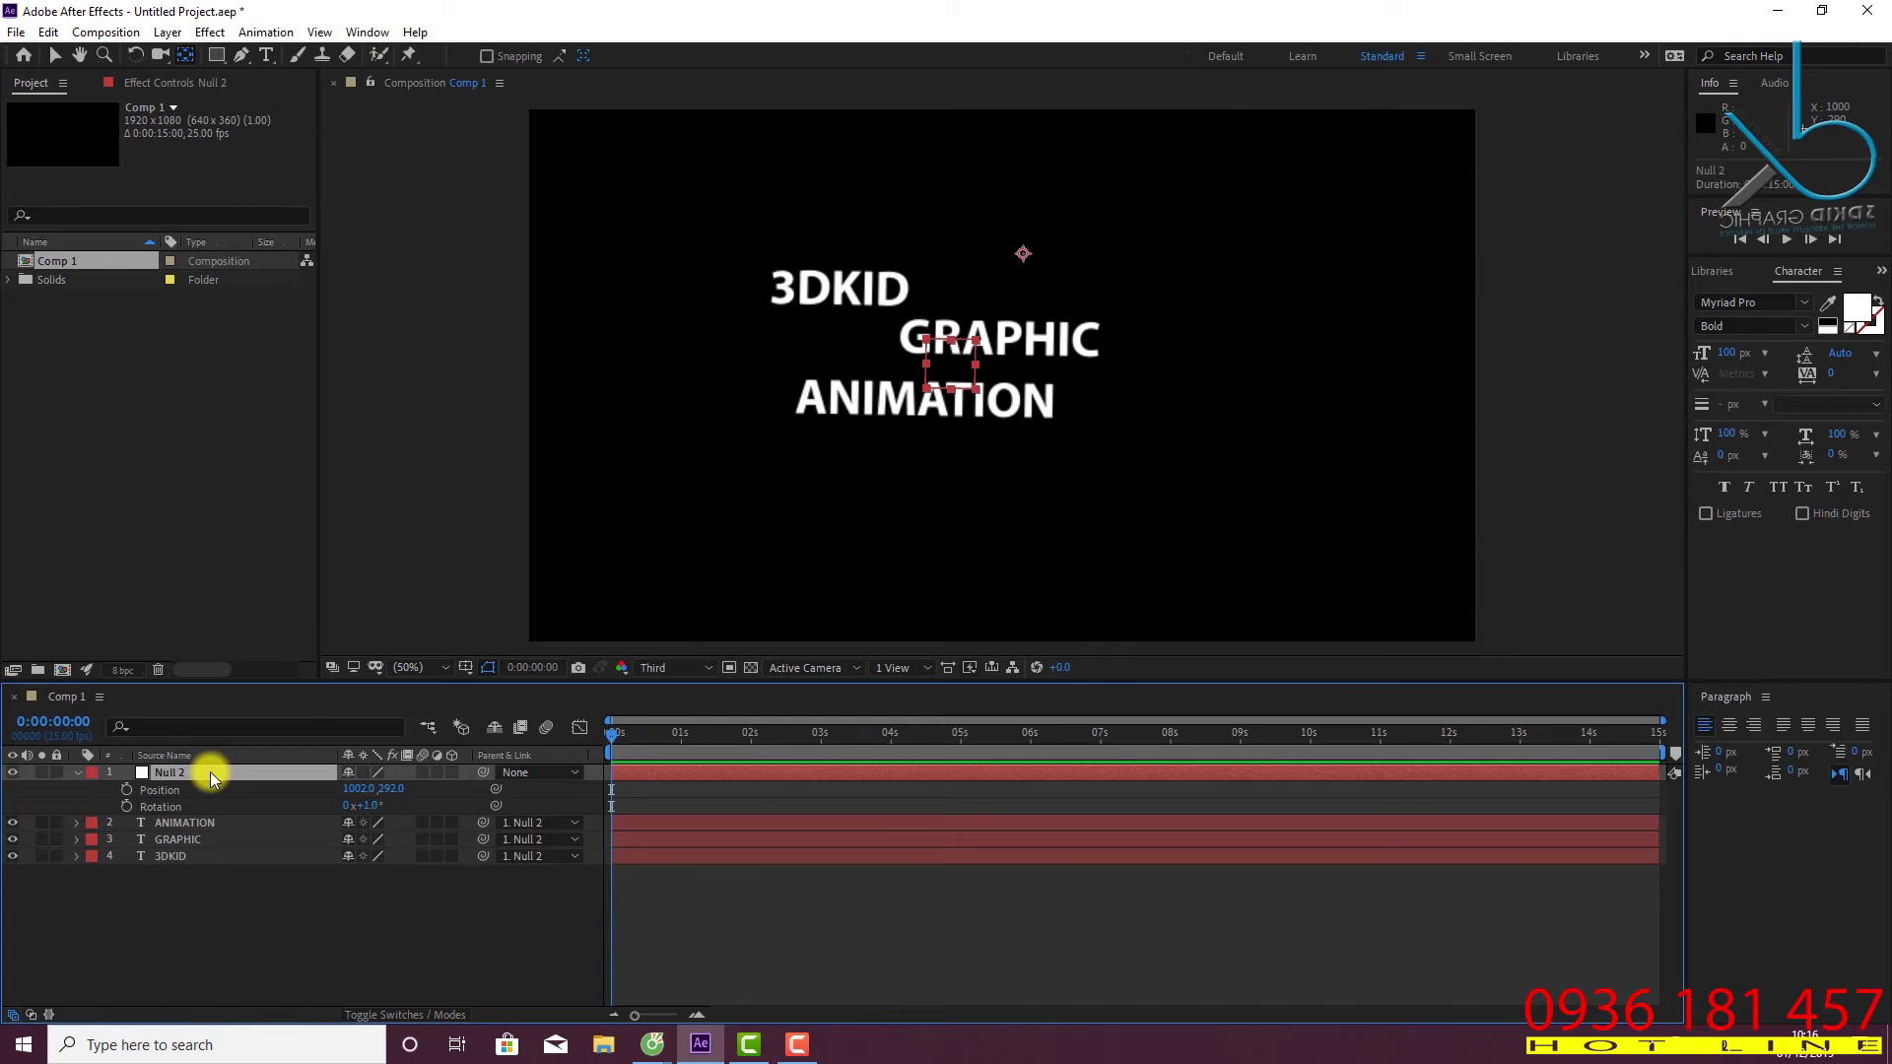
pyautogui.hotkey('shift', 's')
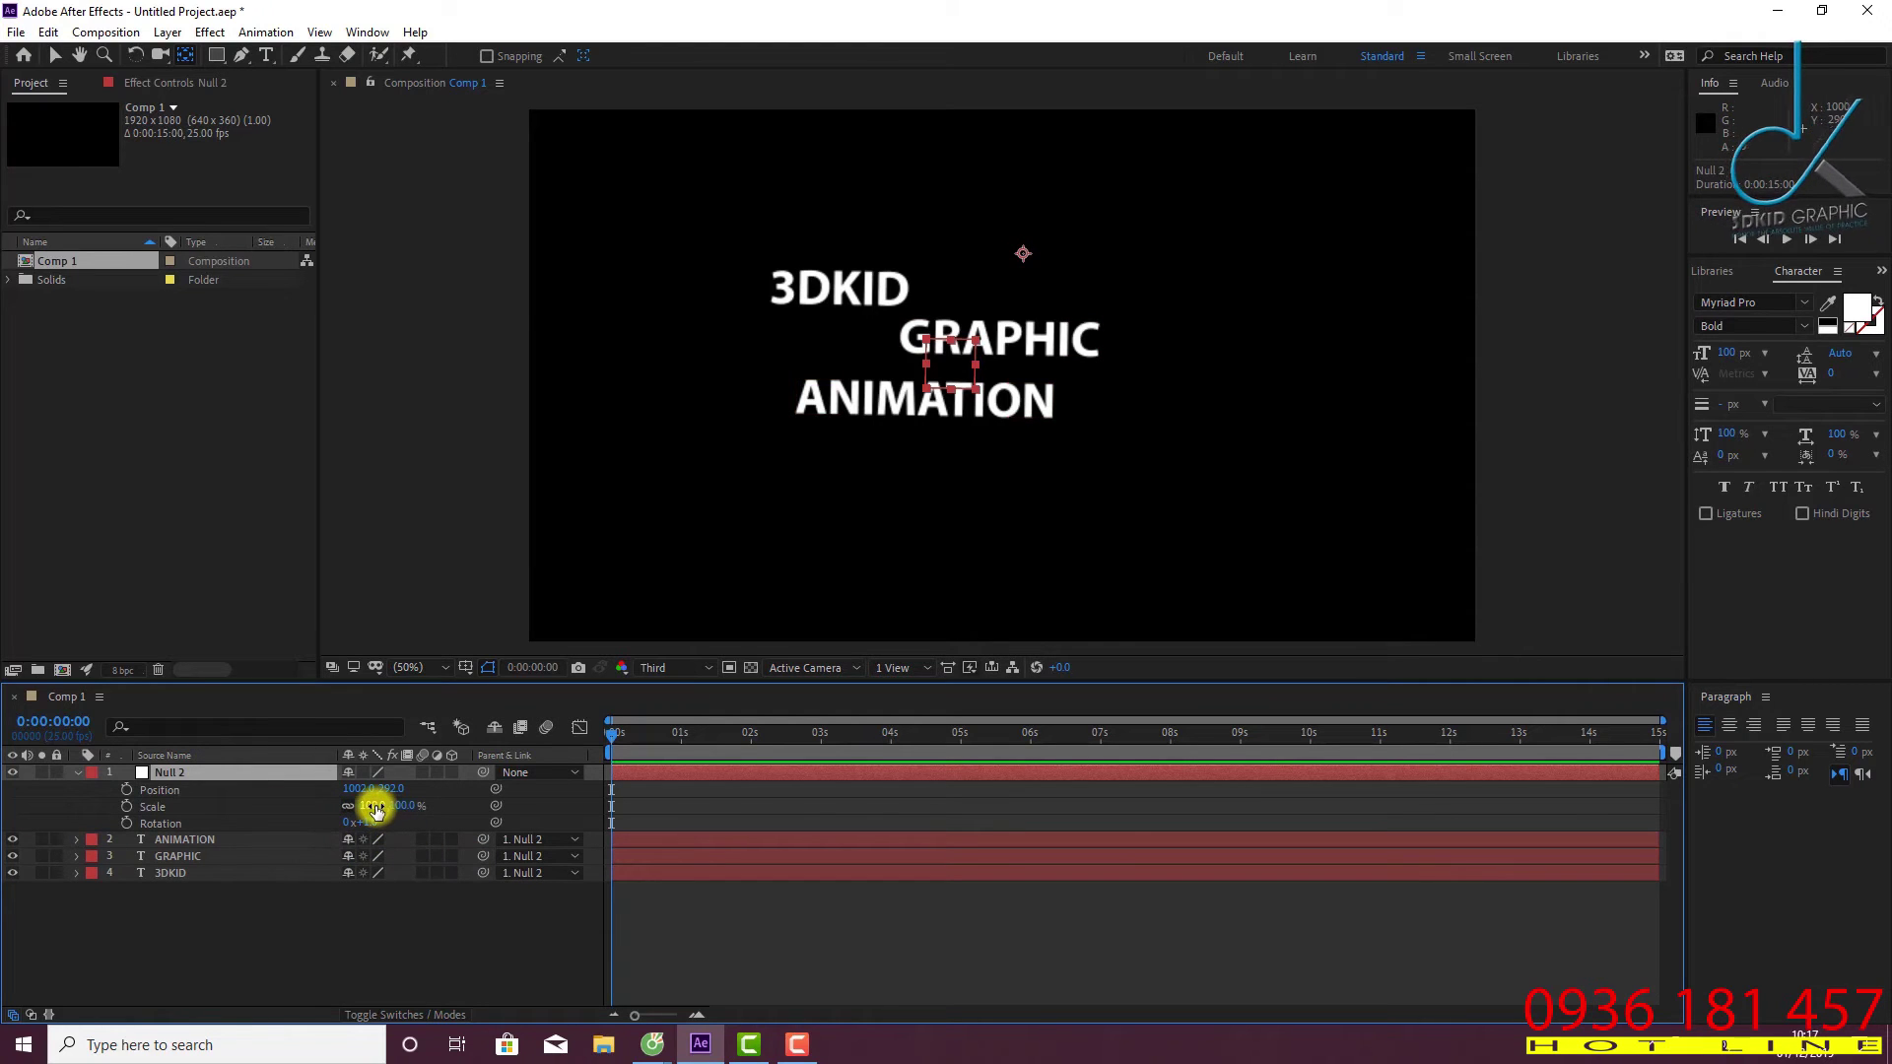
# Try Null 2 at about 143% Scale, reset it to 100%, and set Anchor Point to 59.1, -176.7.
pyautogui.moveTo(375, 810)
pyautogui.mouseDown()
pyautogui.moveTo(434, 820)
pyautogui.moveTo(418, 812)
pyautogui.mouseUp()
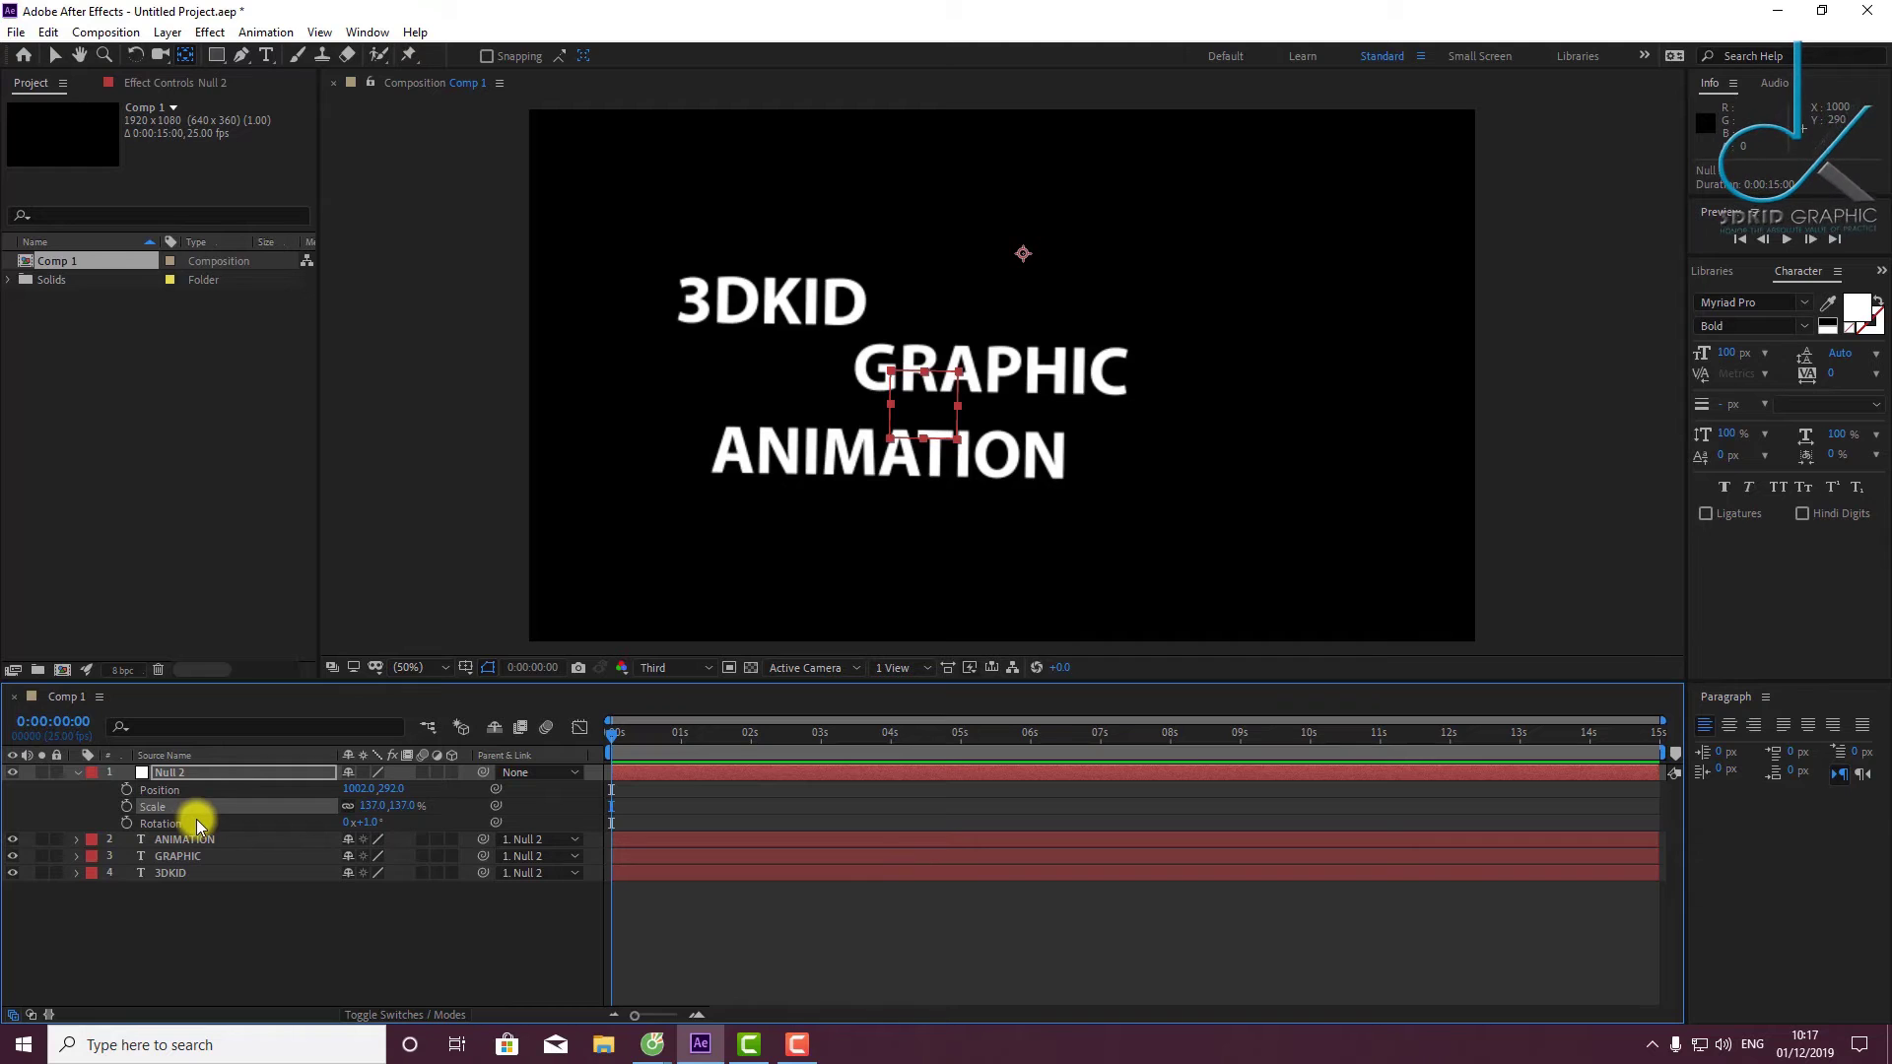
pyautogui.rightClick(158, 814)
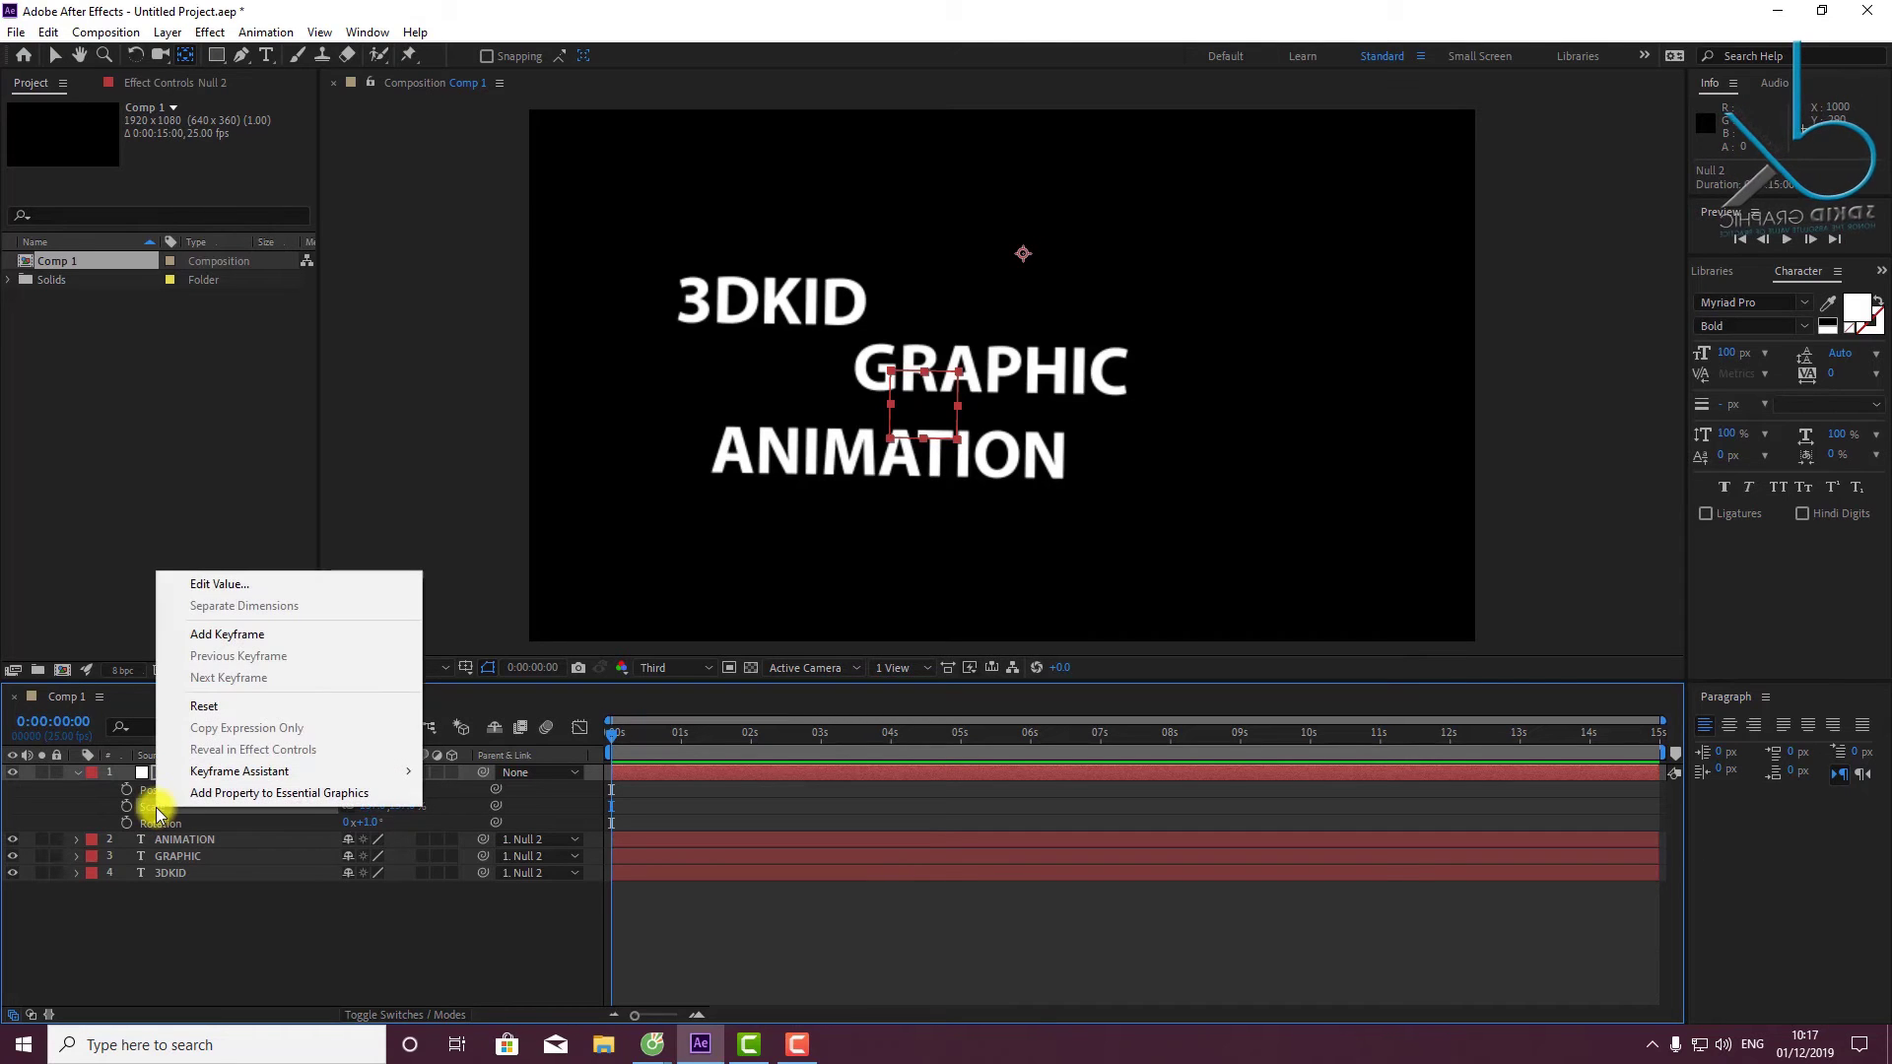
pyautogui.click(193, 705)
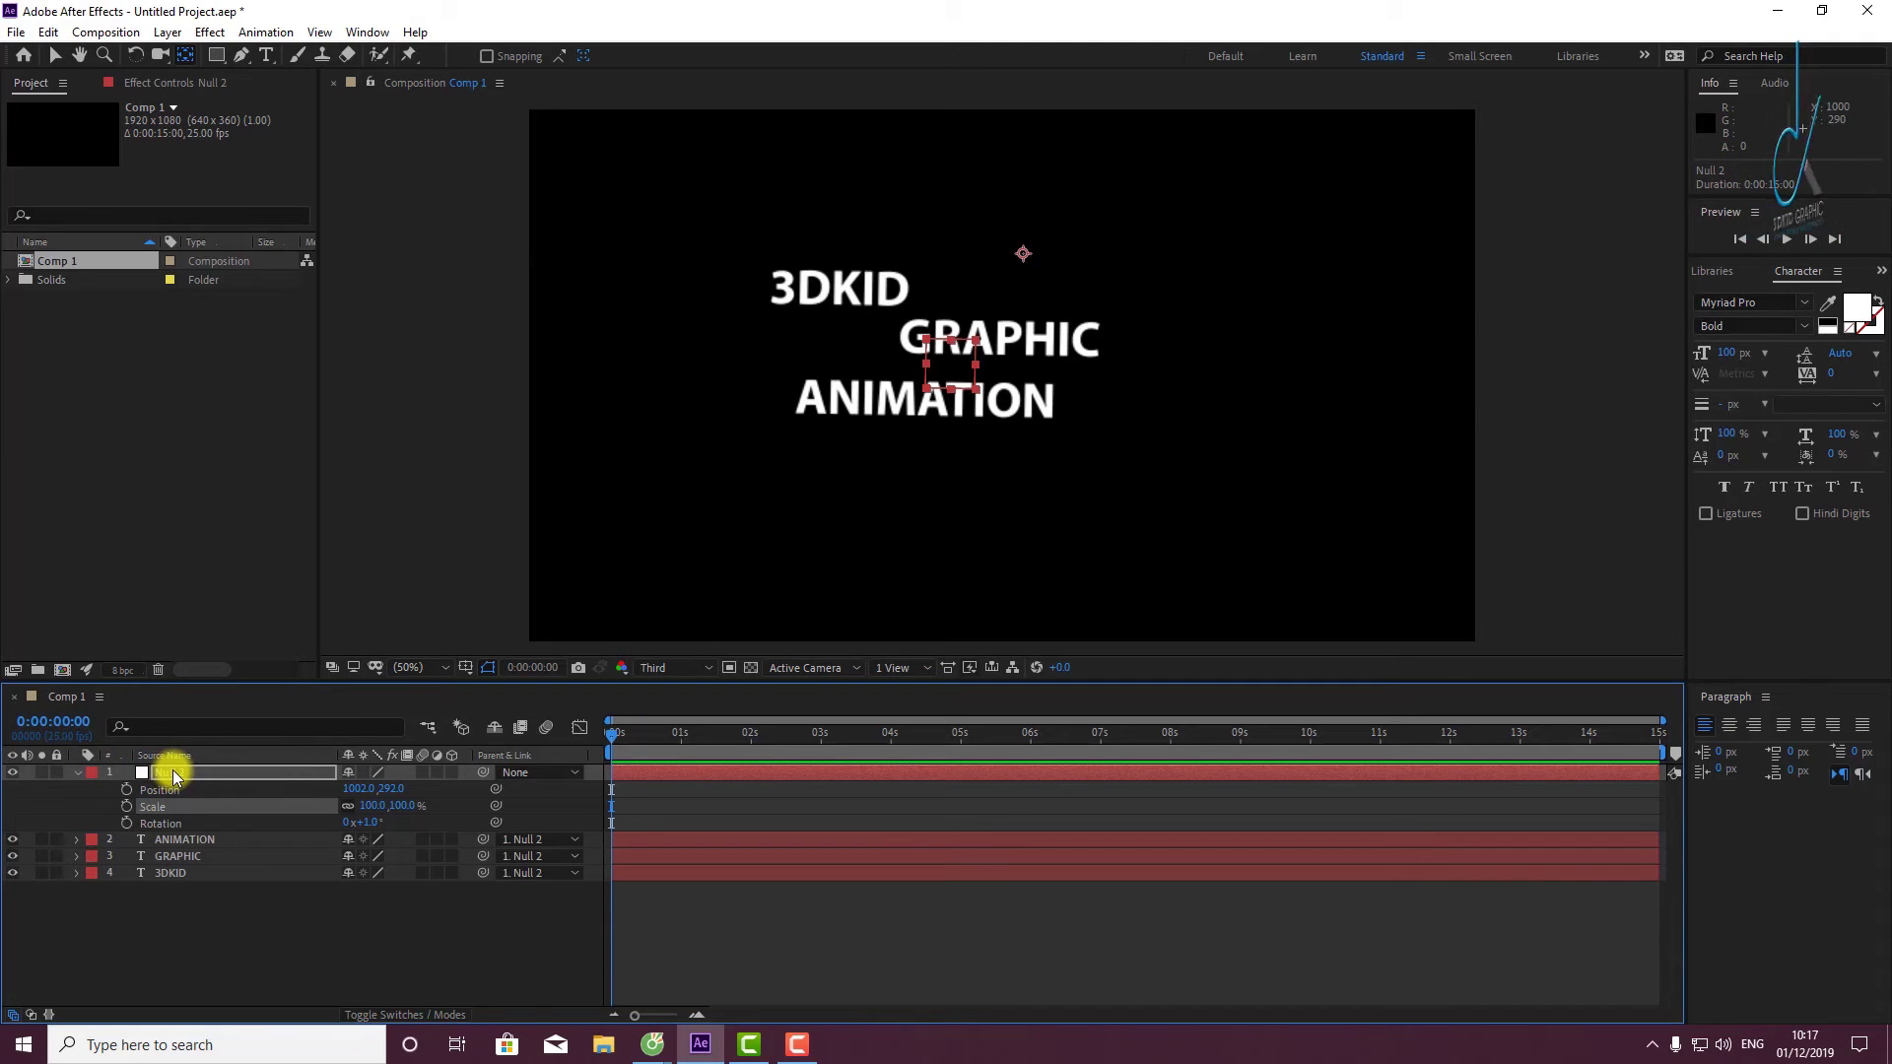
pyautogui.hotkey('shift', 'a')
pyautogui.moveTo(350, 789)
pyautogui.mouseDown()
pyautogui.moveTo(379, 790)
pyautogui.moveTo(235, 799)
pyautogui.moveTo(256, 821)
pyautogui.mouseUp()
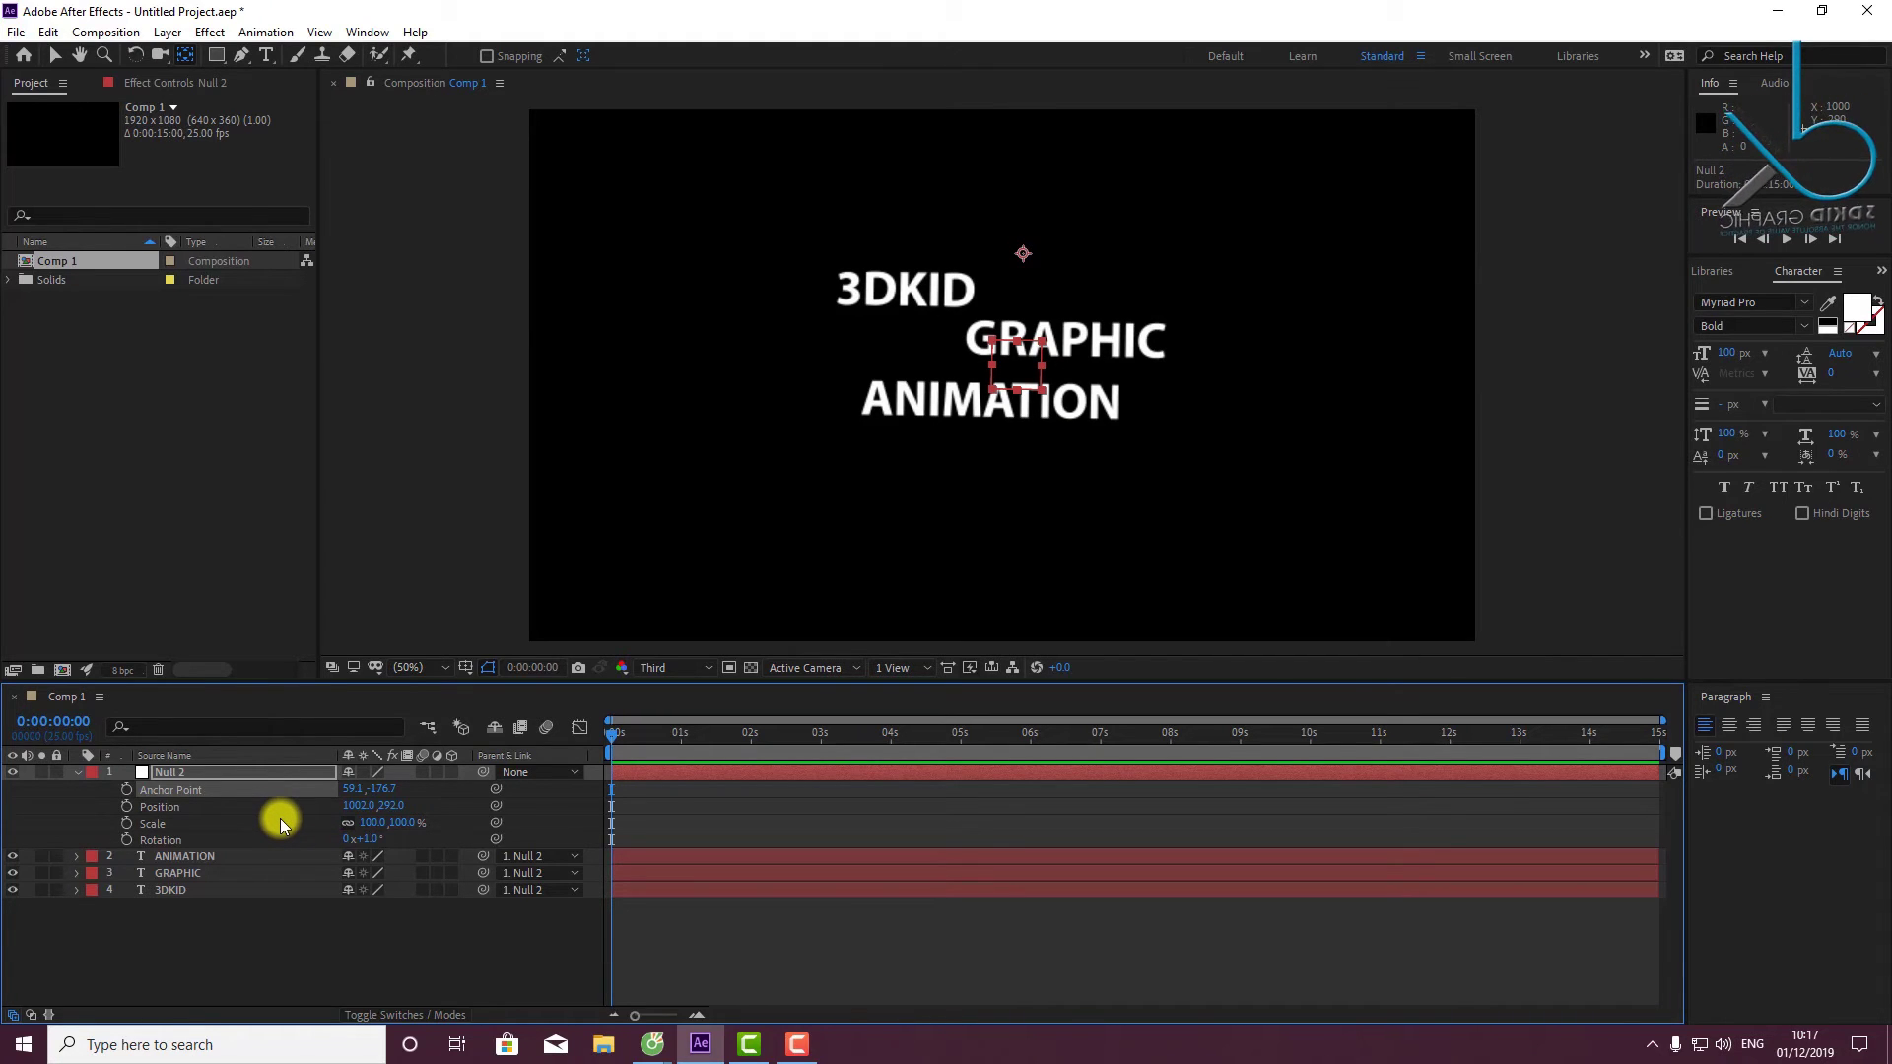
# Inspect Null 2's Opacity and other transform properties, then collapse the layer.
pyautogui.hotkey('shift', 't')
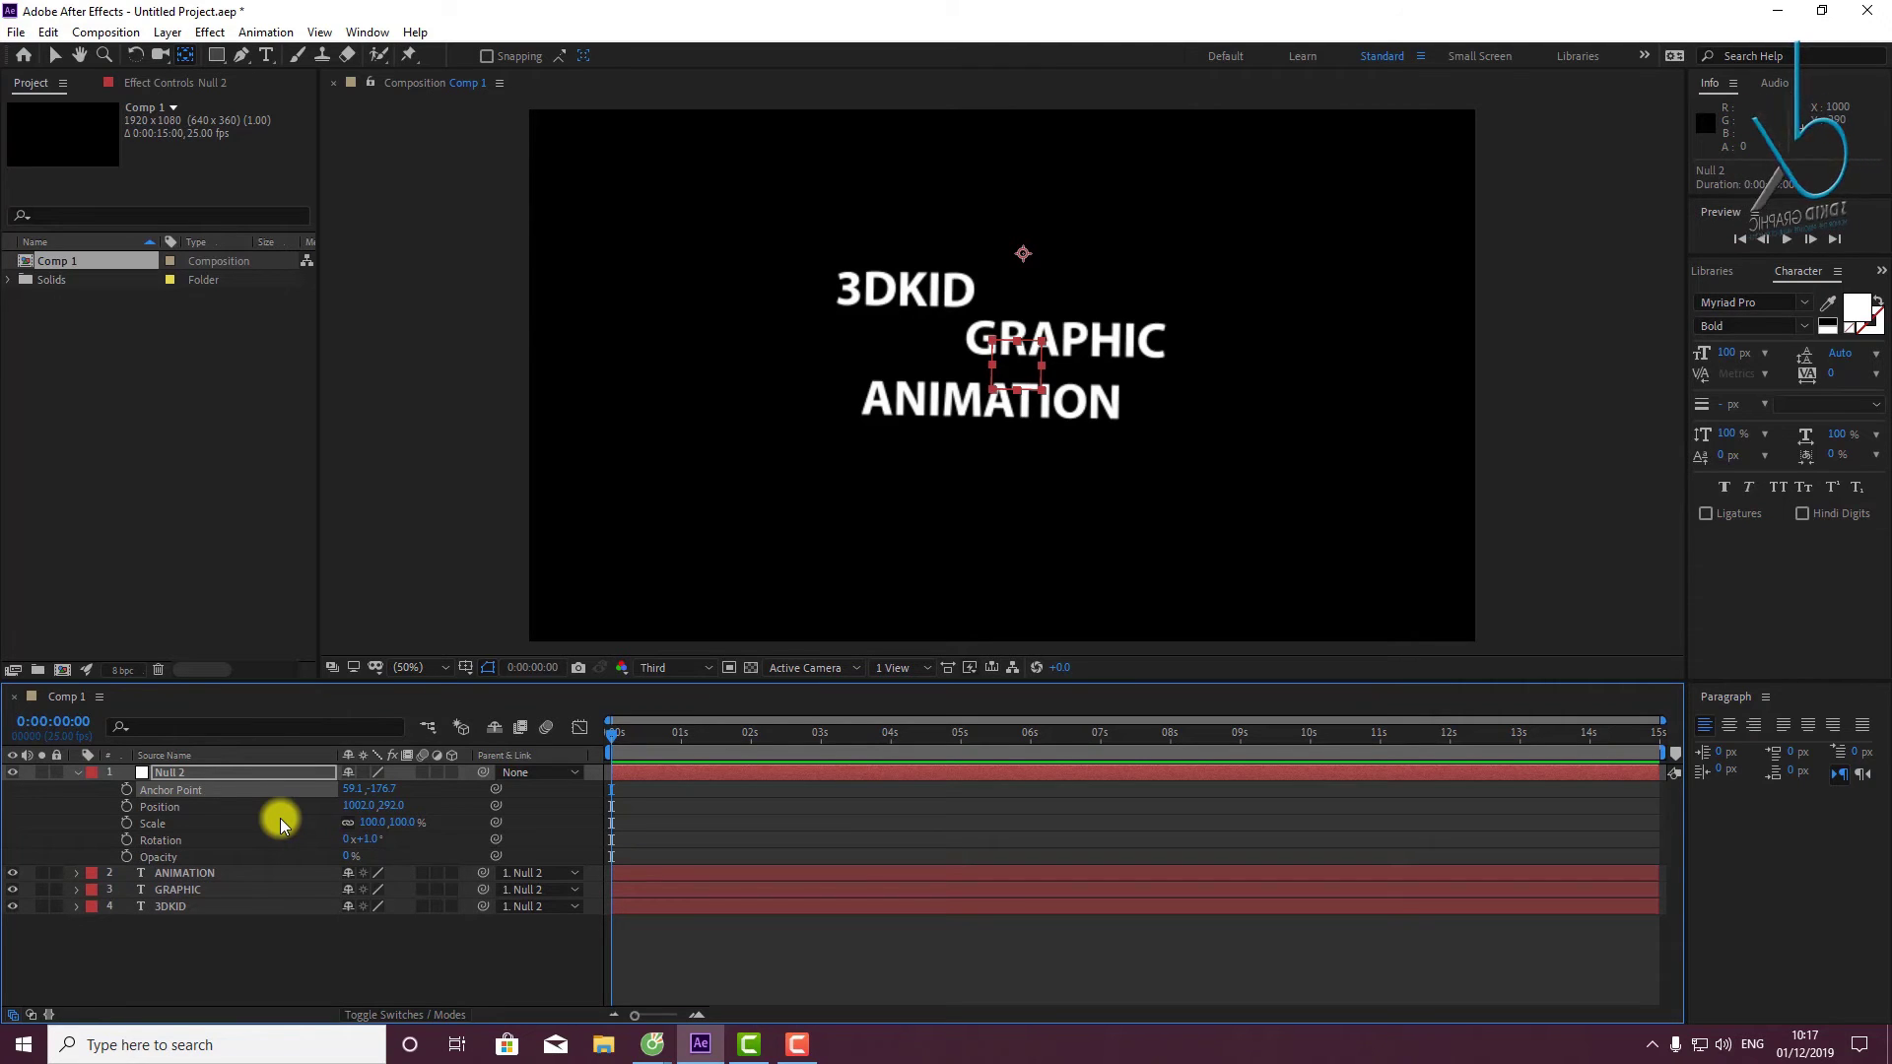
pyautogui.click(341, 861)
pyautogui.moveTo(345, 856)
pyautogui.mouseDown()
pyautogui.moveTo(622, 889)
pyautogui.moveTo(340, 861)
pyautogui.mouseUp()
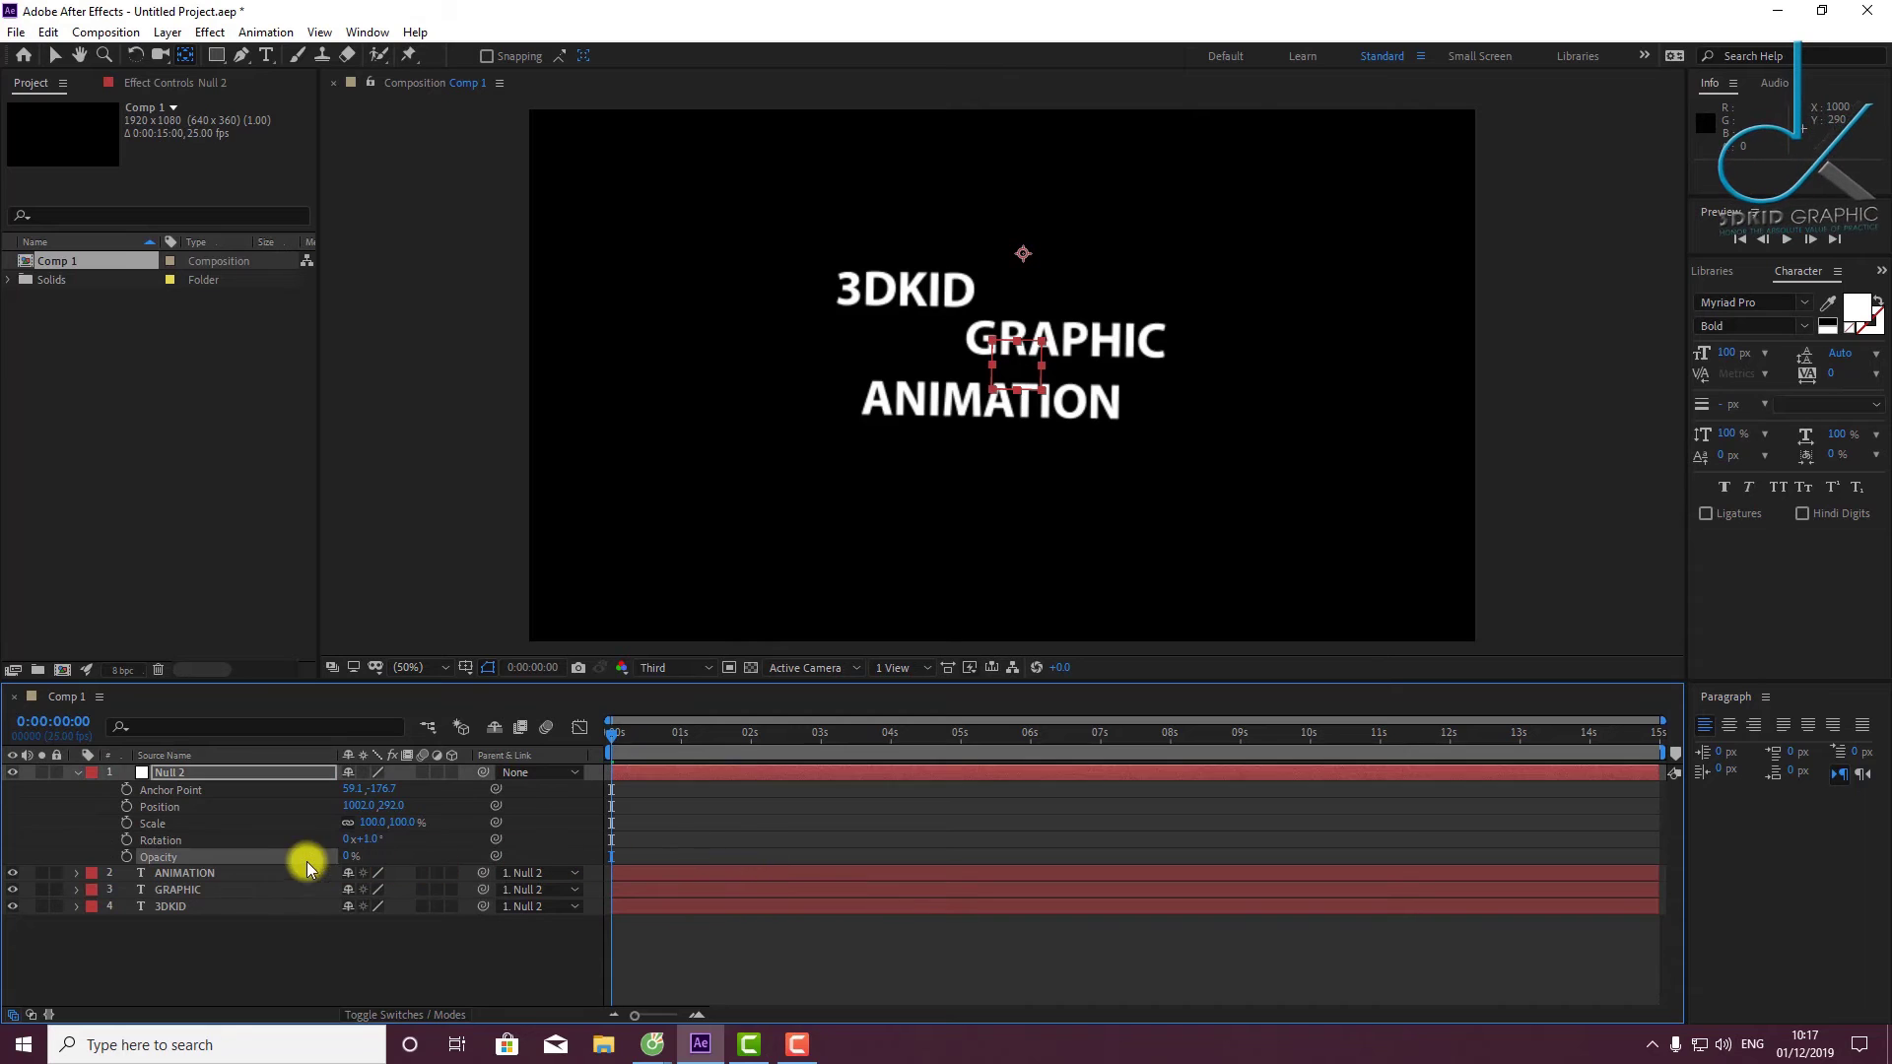
pyautogui.click(180, 792)
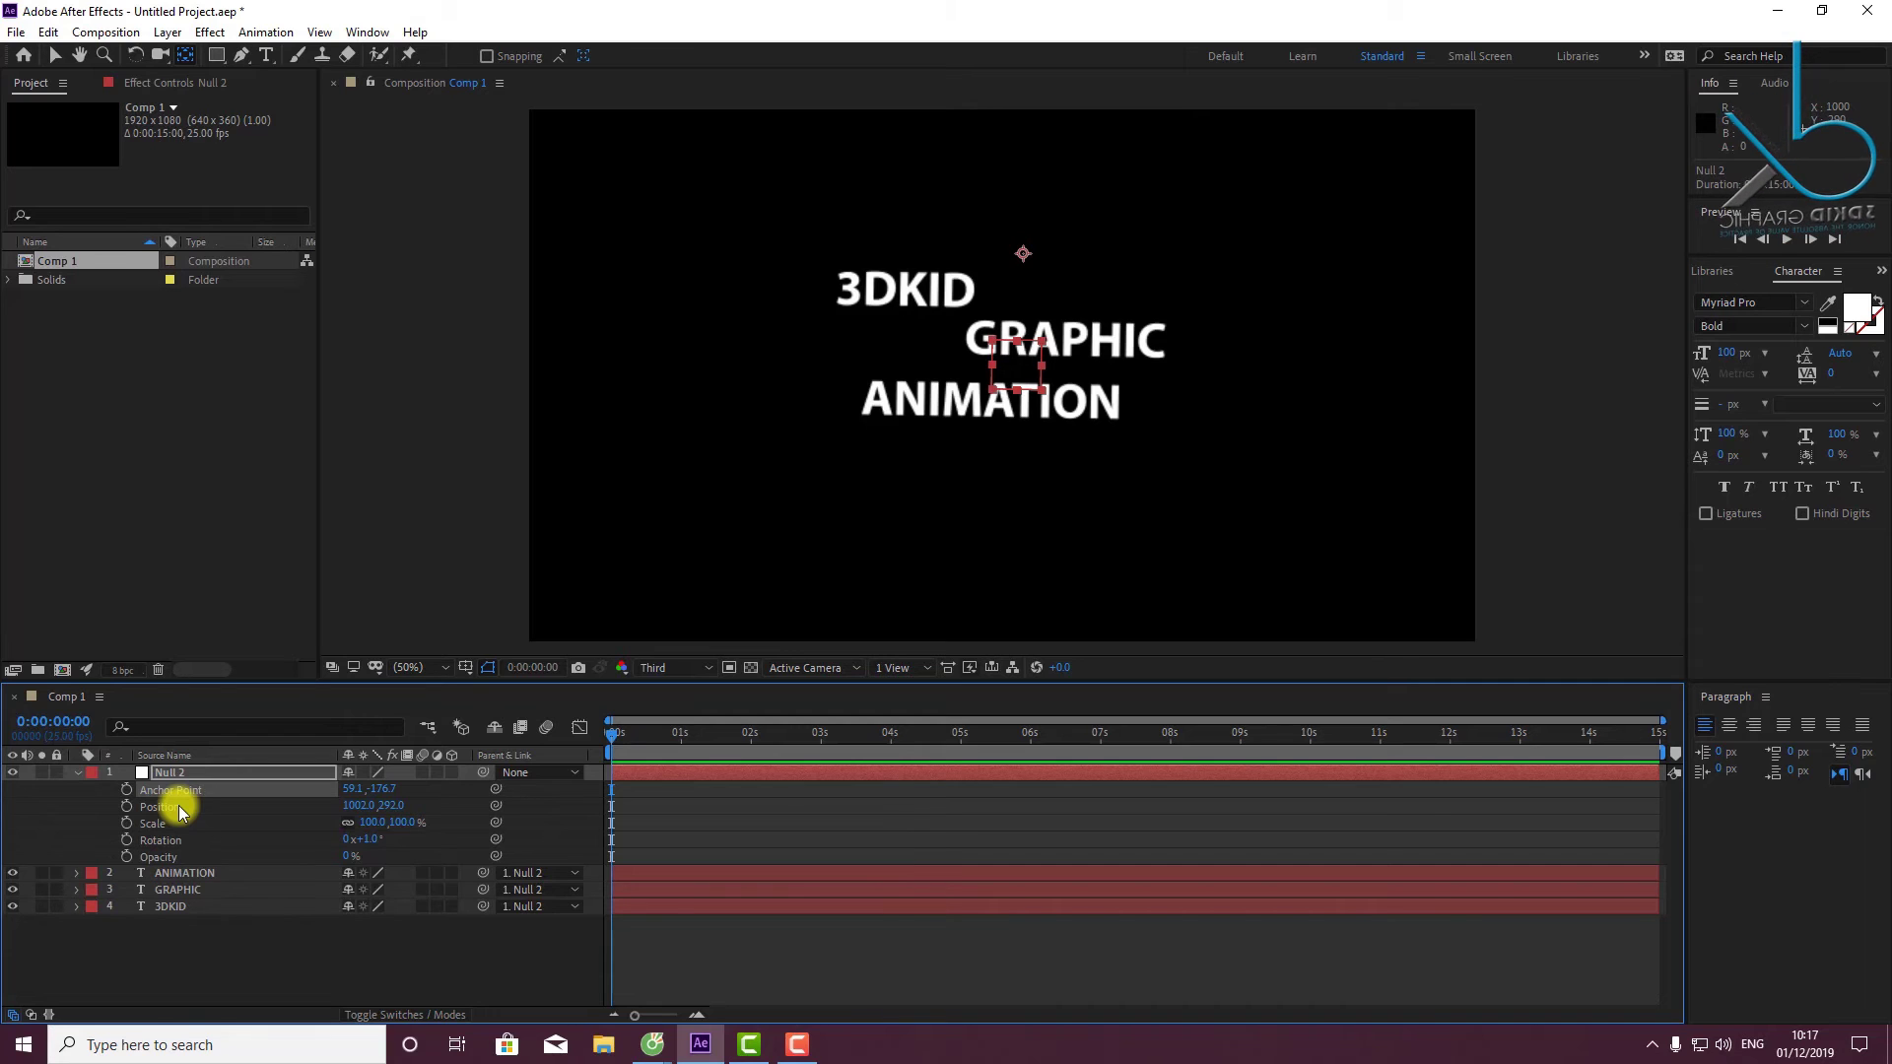
pyautogui.click(220, 807)
pyautogui.click(200, 825)
pyautogui.click(176, 840)
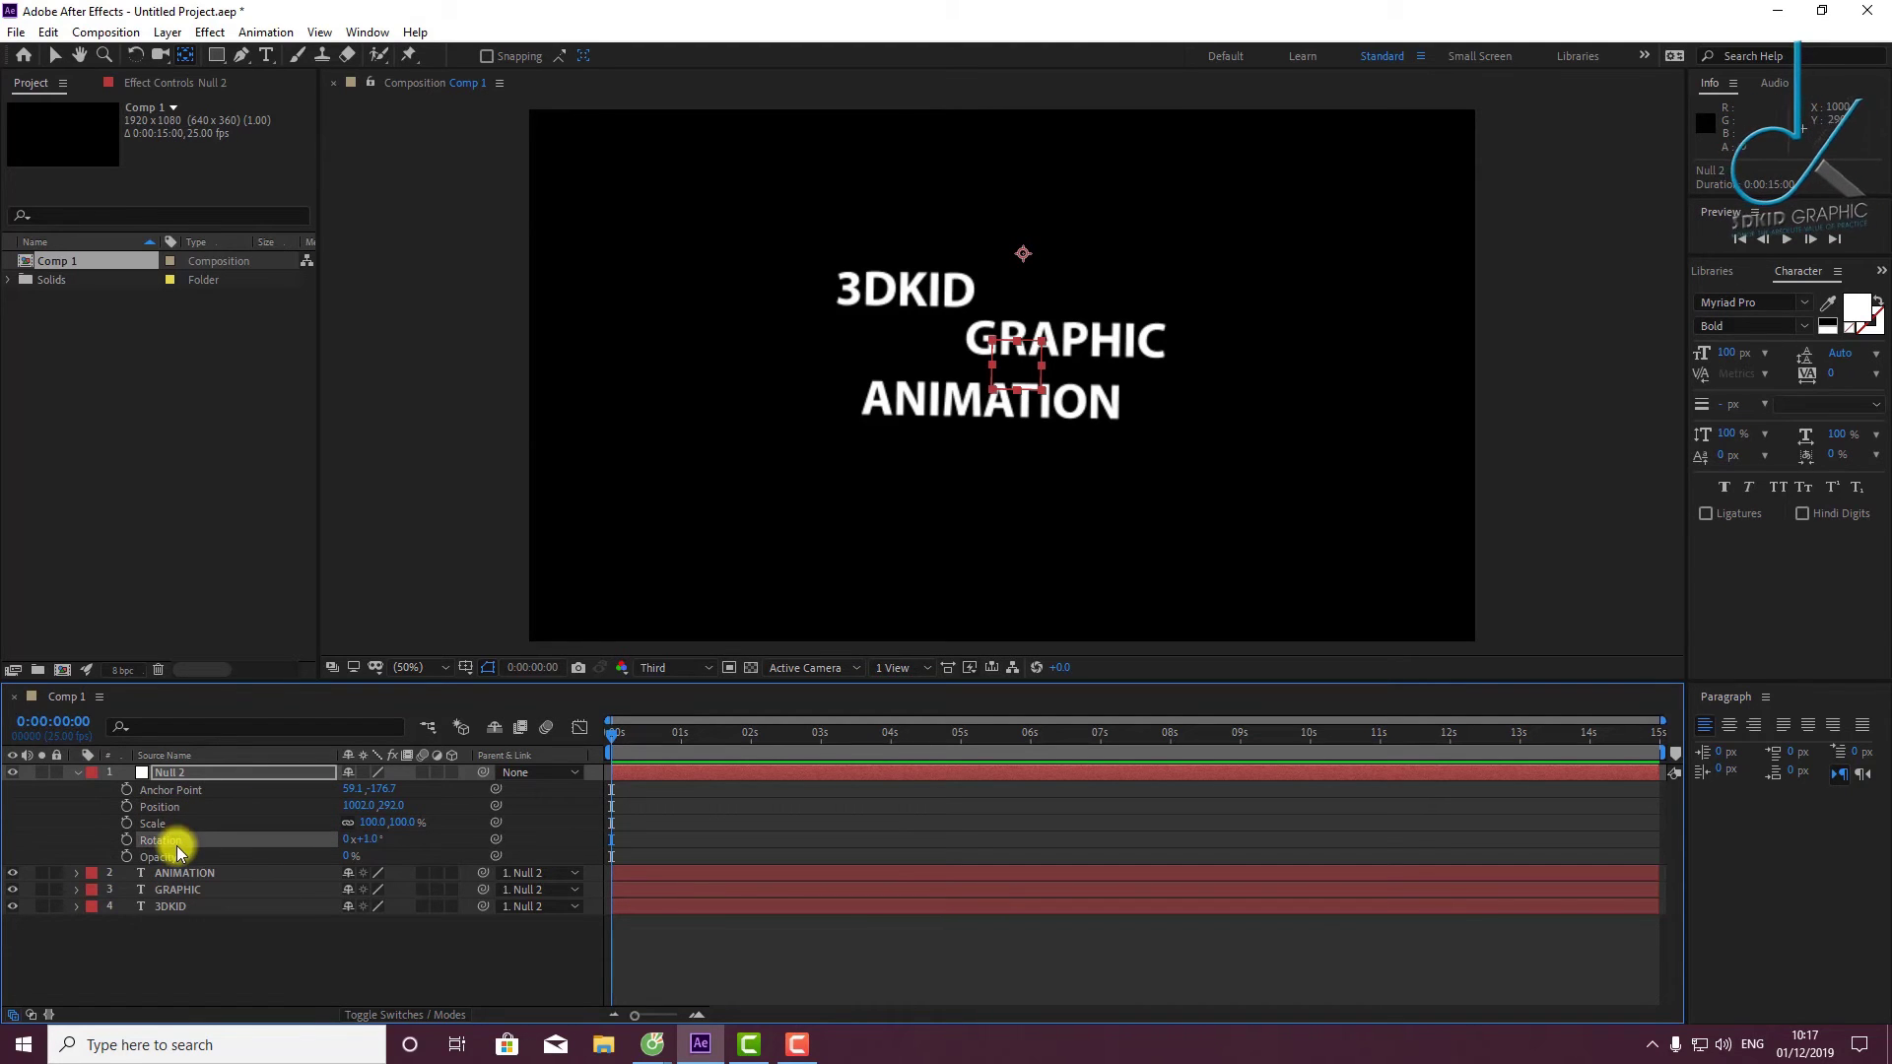
pyautogui.click(207, 857)
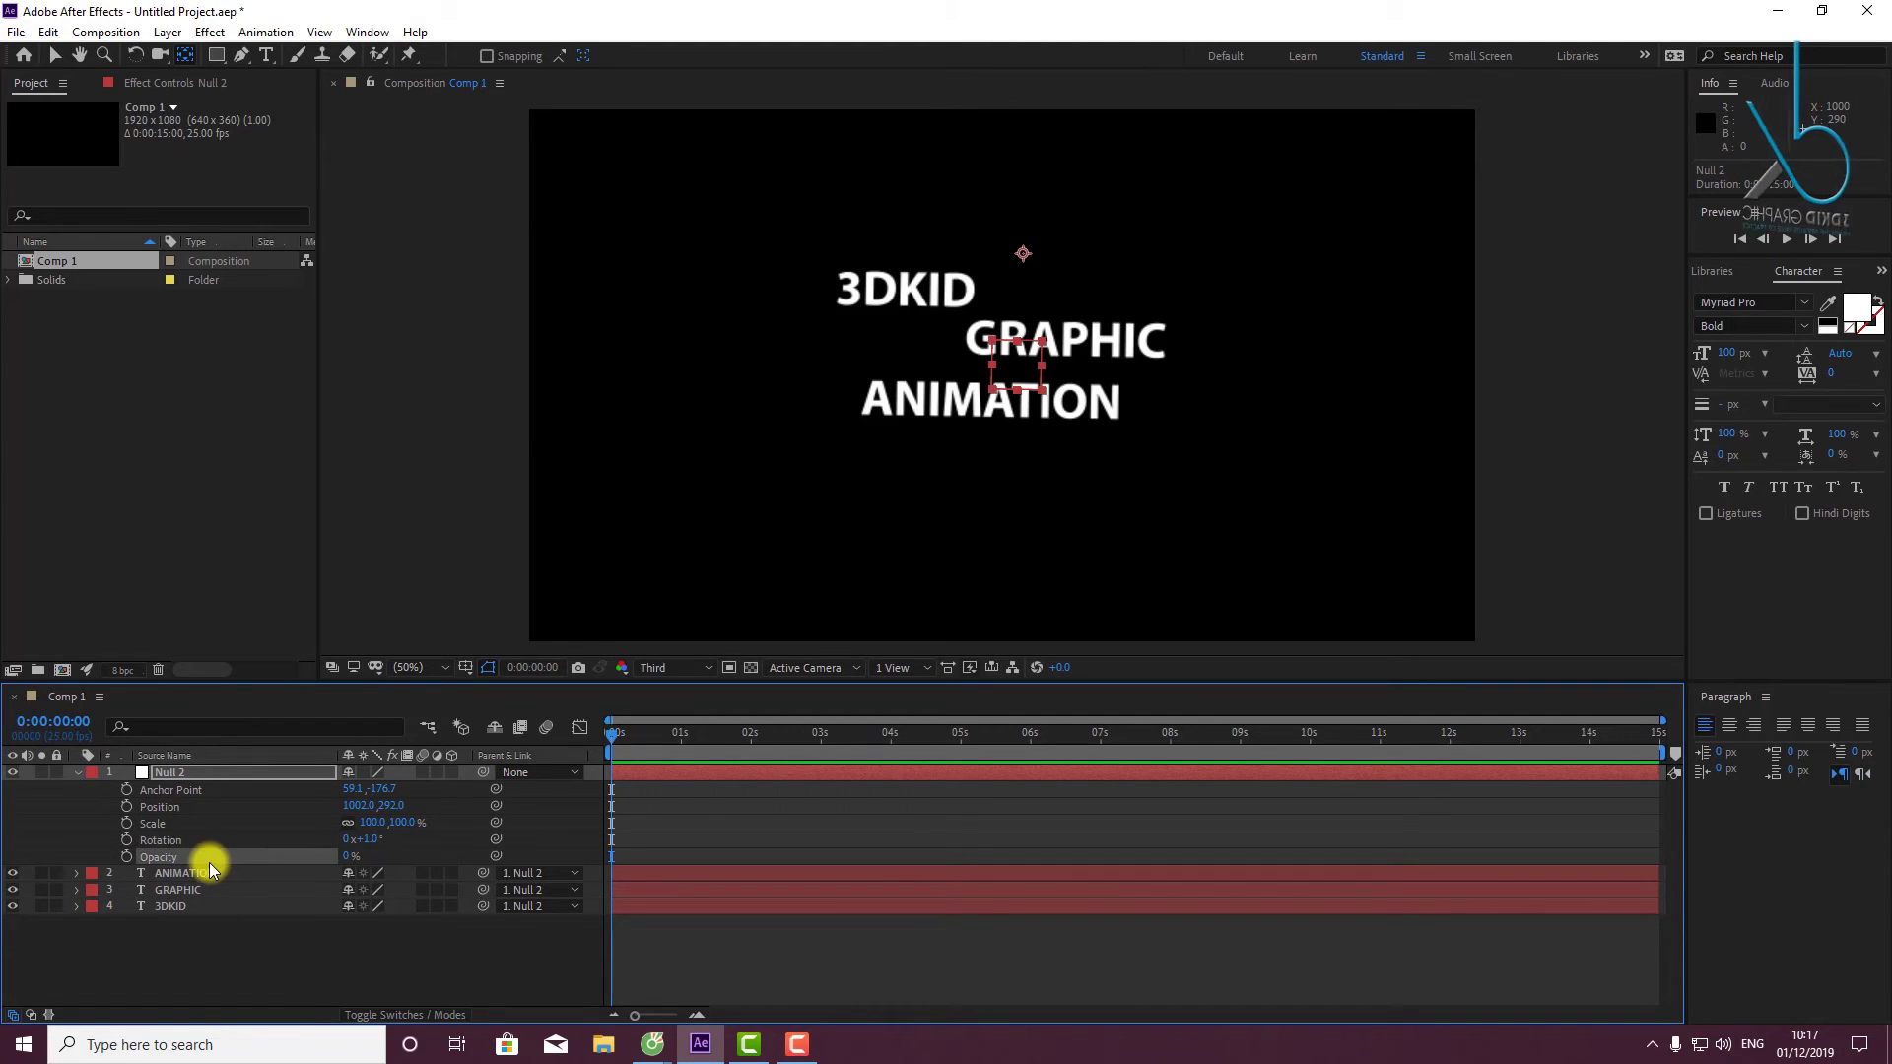
pyautogui.click(77, 773)
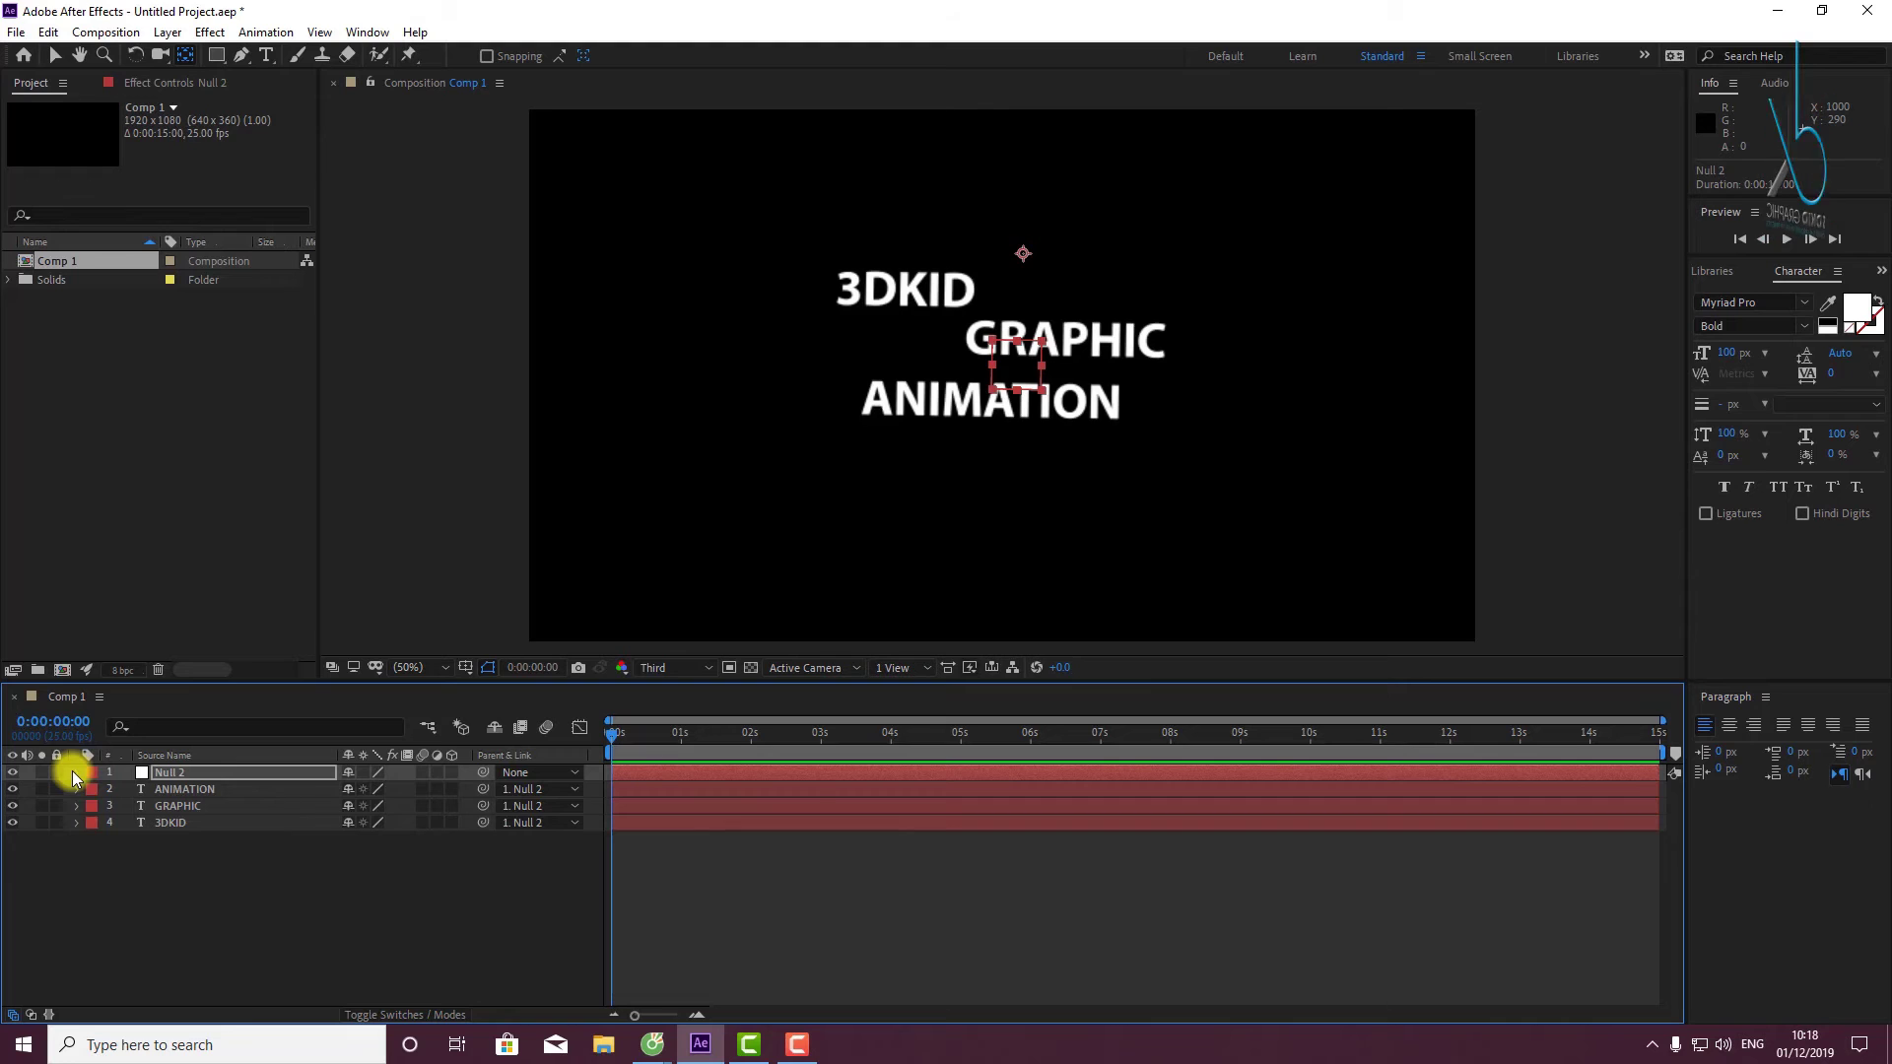
pyautogui.click(75, 772)
pyautogui.click(76, 772)
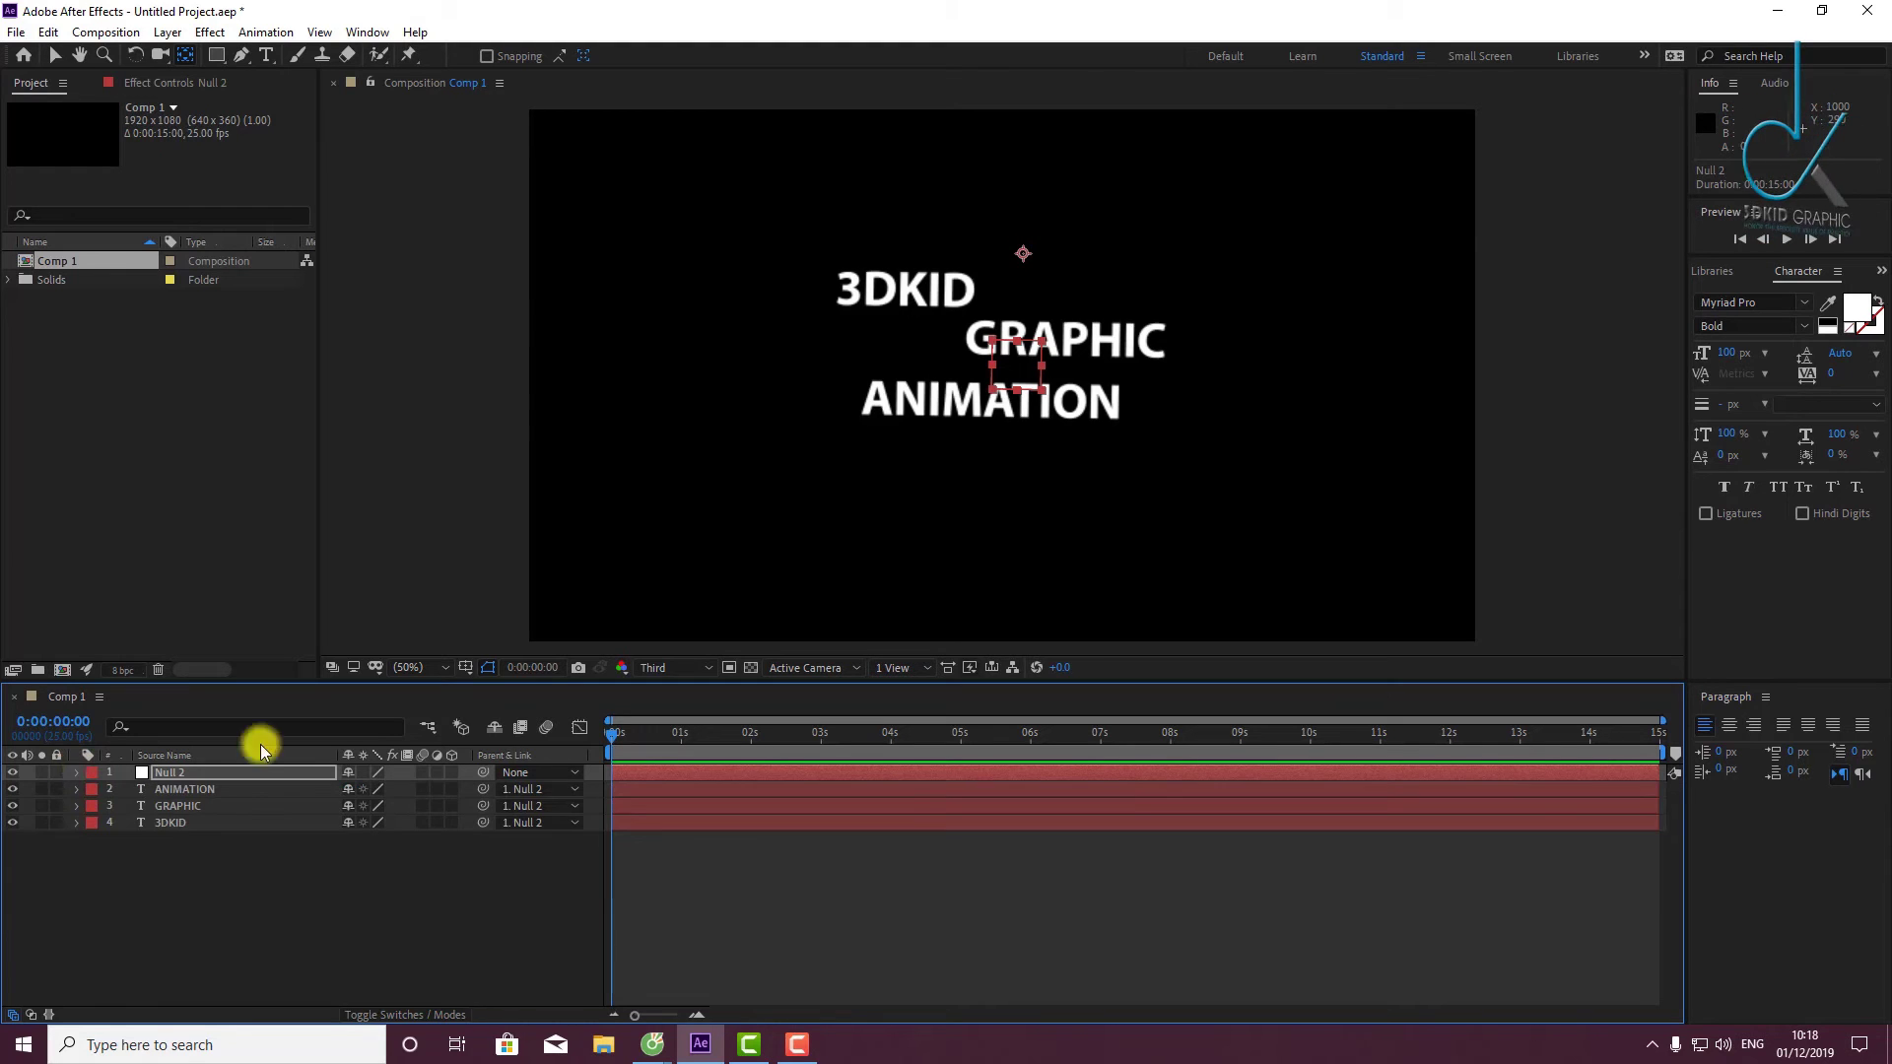
# Move the current time to the comp's end at 0:00:14:24 and reselect Null 2.
pyautogui.press('End')
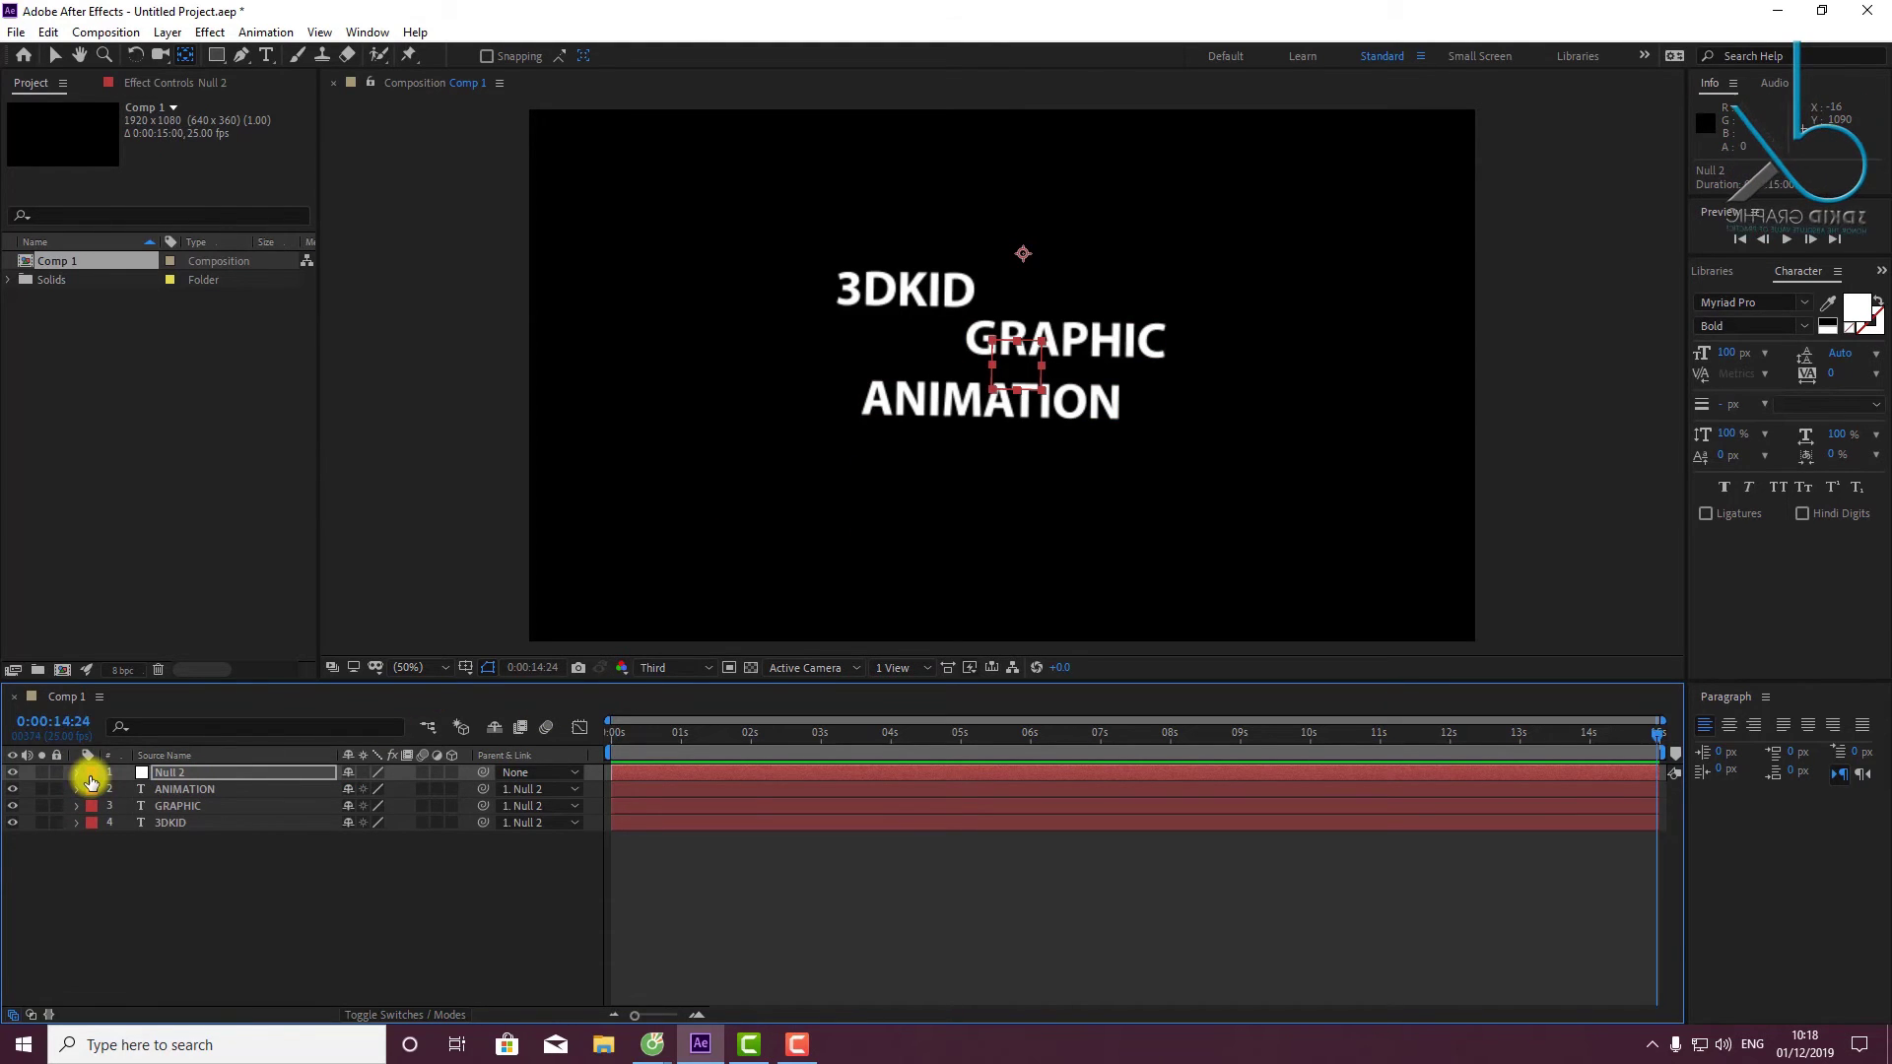
pyautogui.press('p')
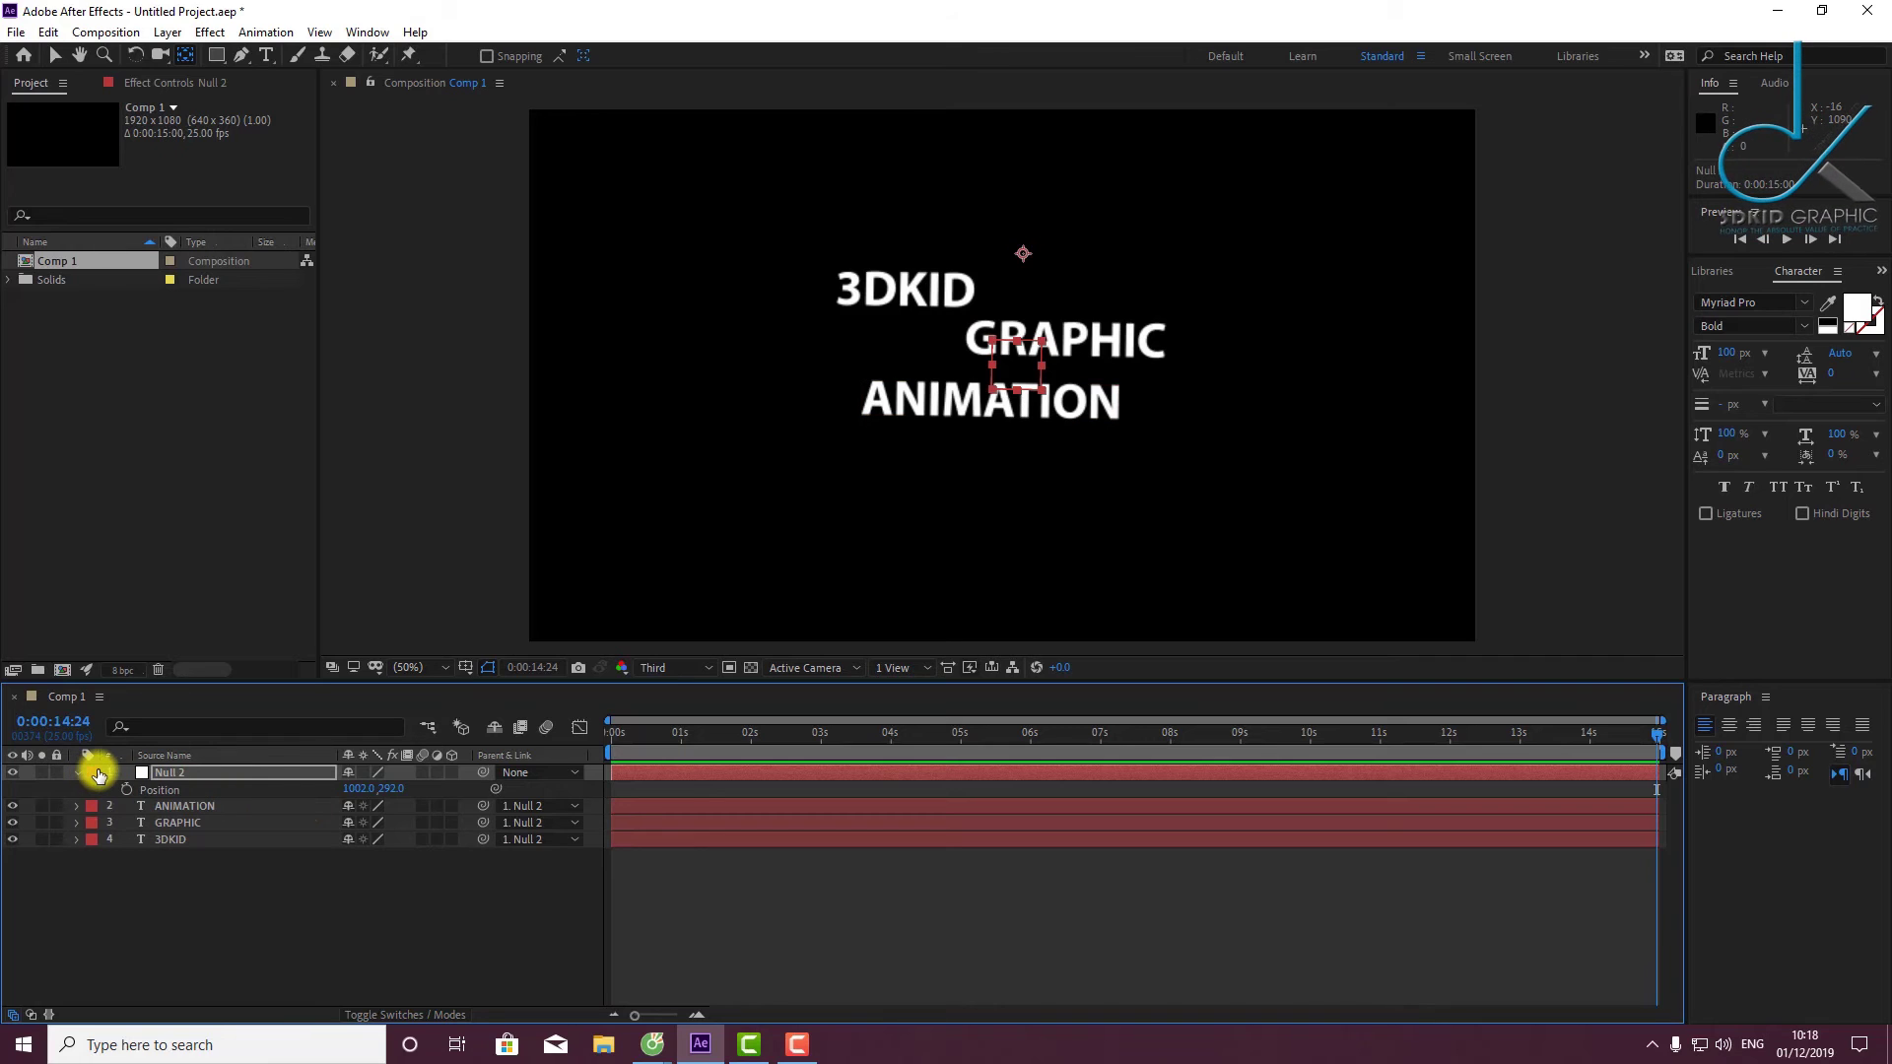
pyautogui.click(79, 770)
pyautogui.click(79, 770)
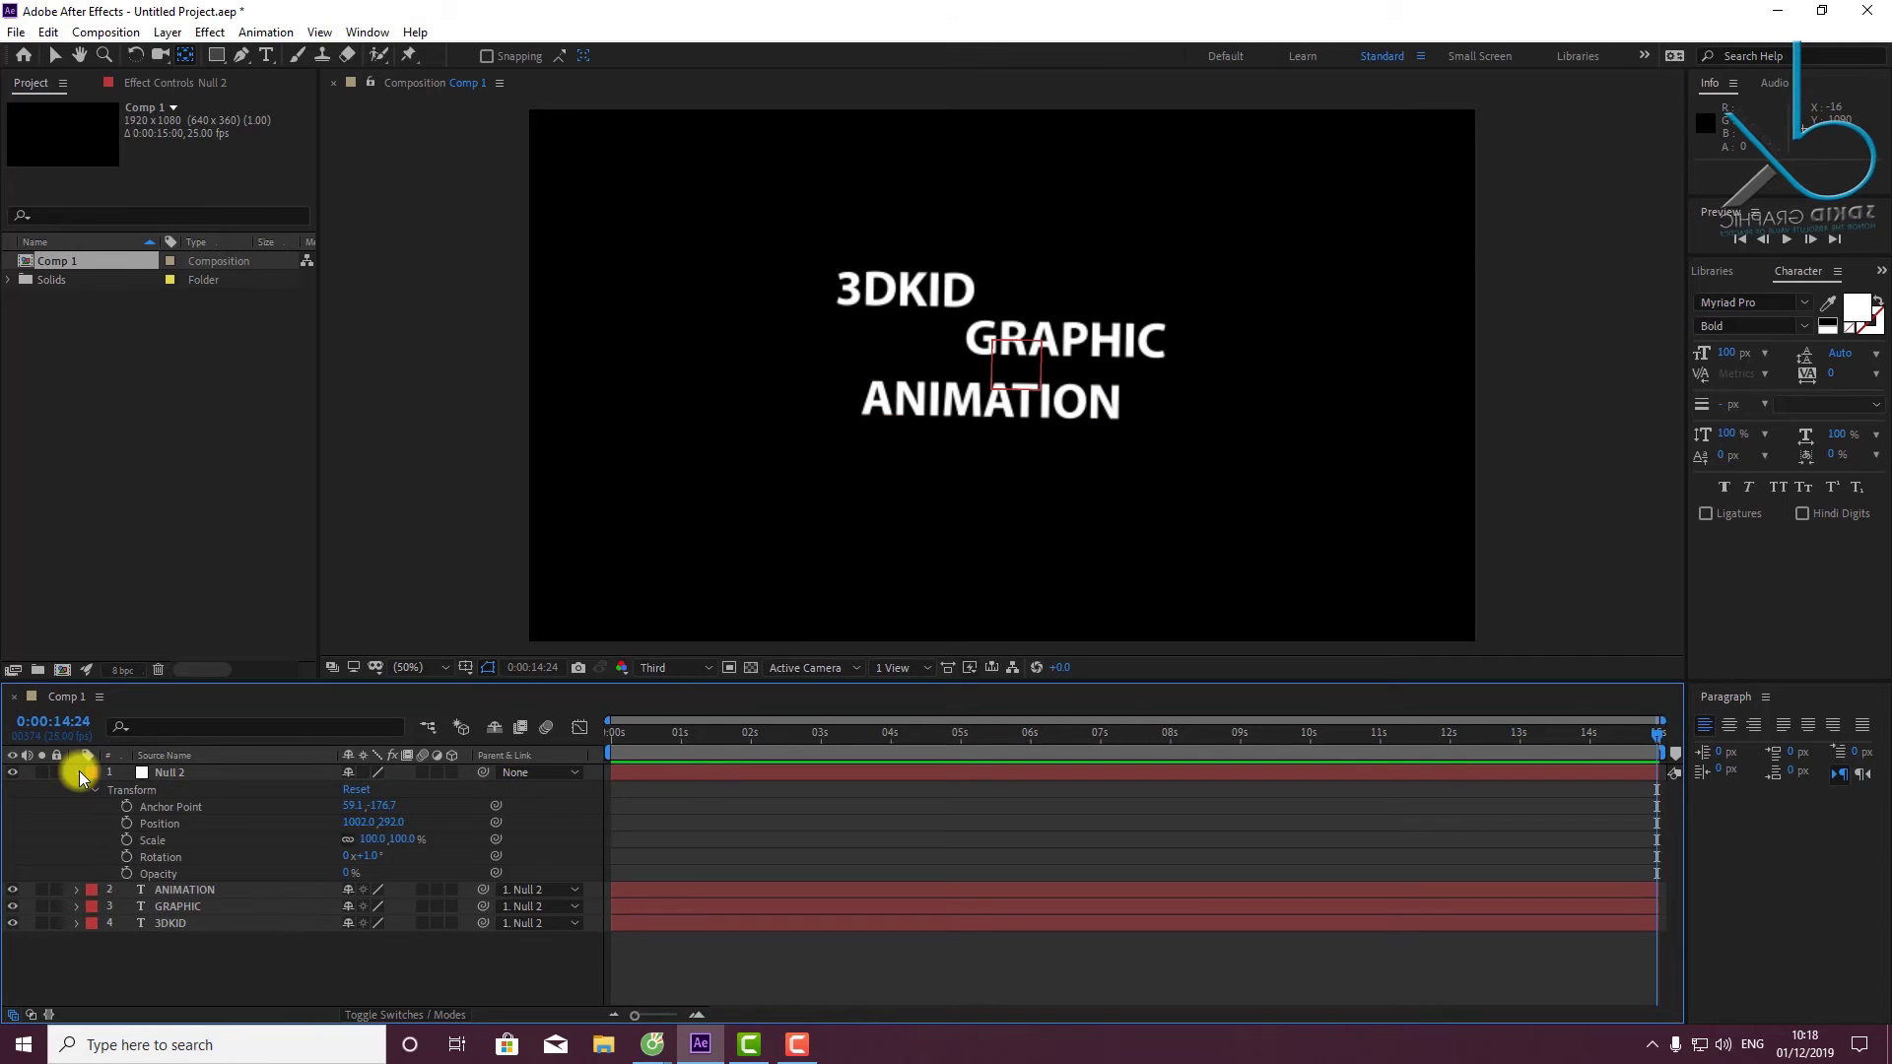
pyautogui.click(79, 770)
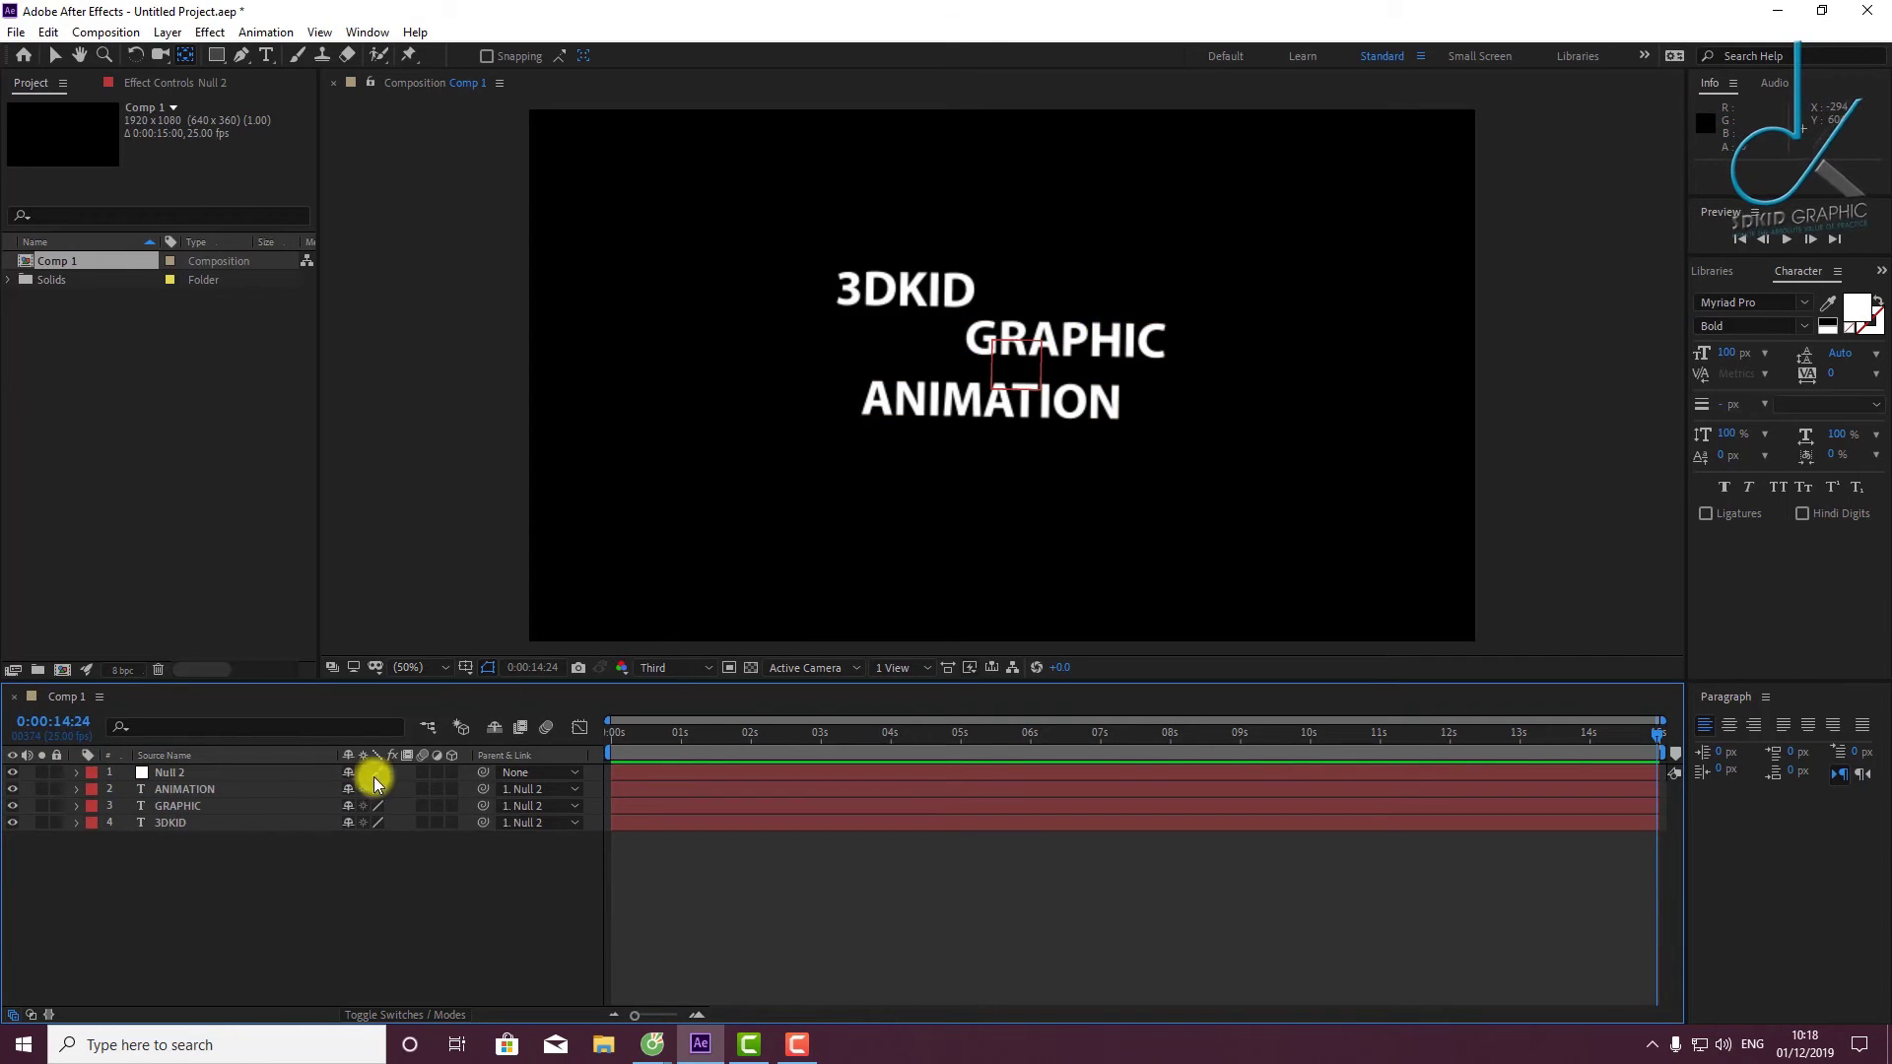
pyautogui.click(217, 771)
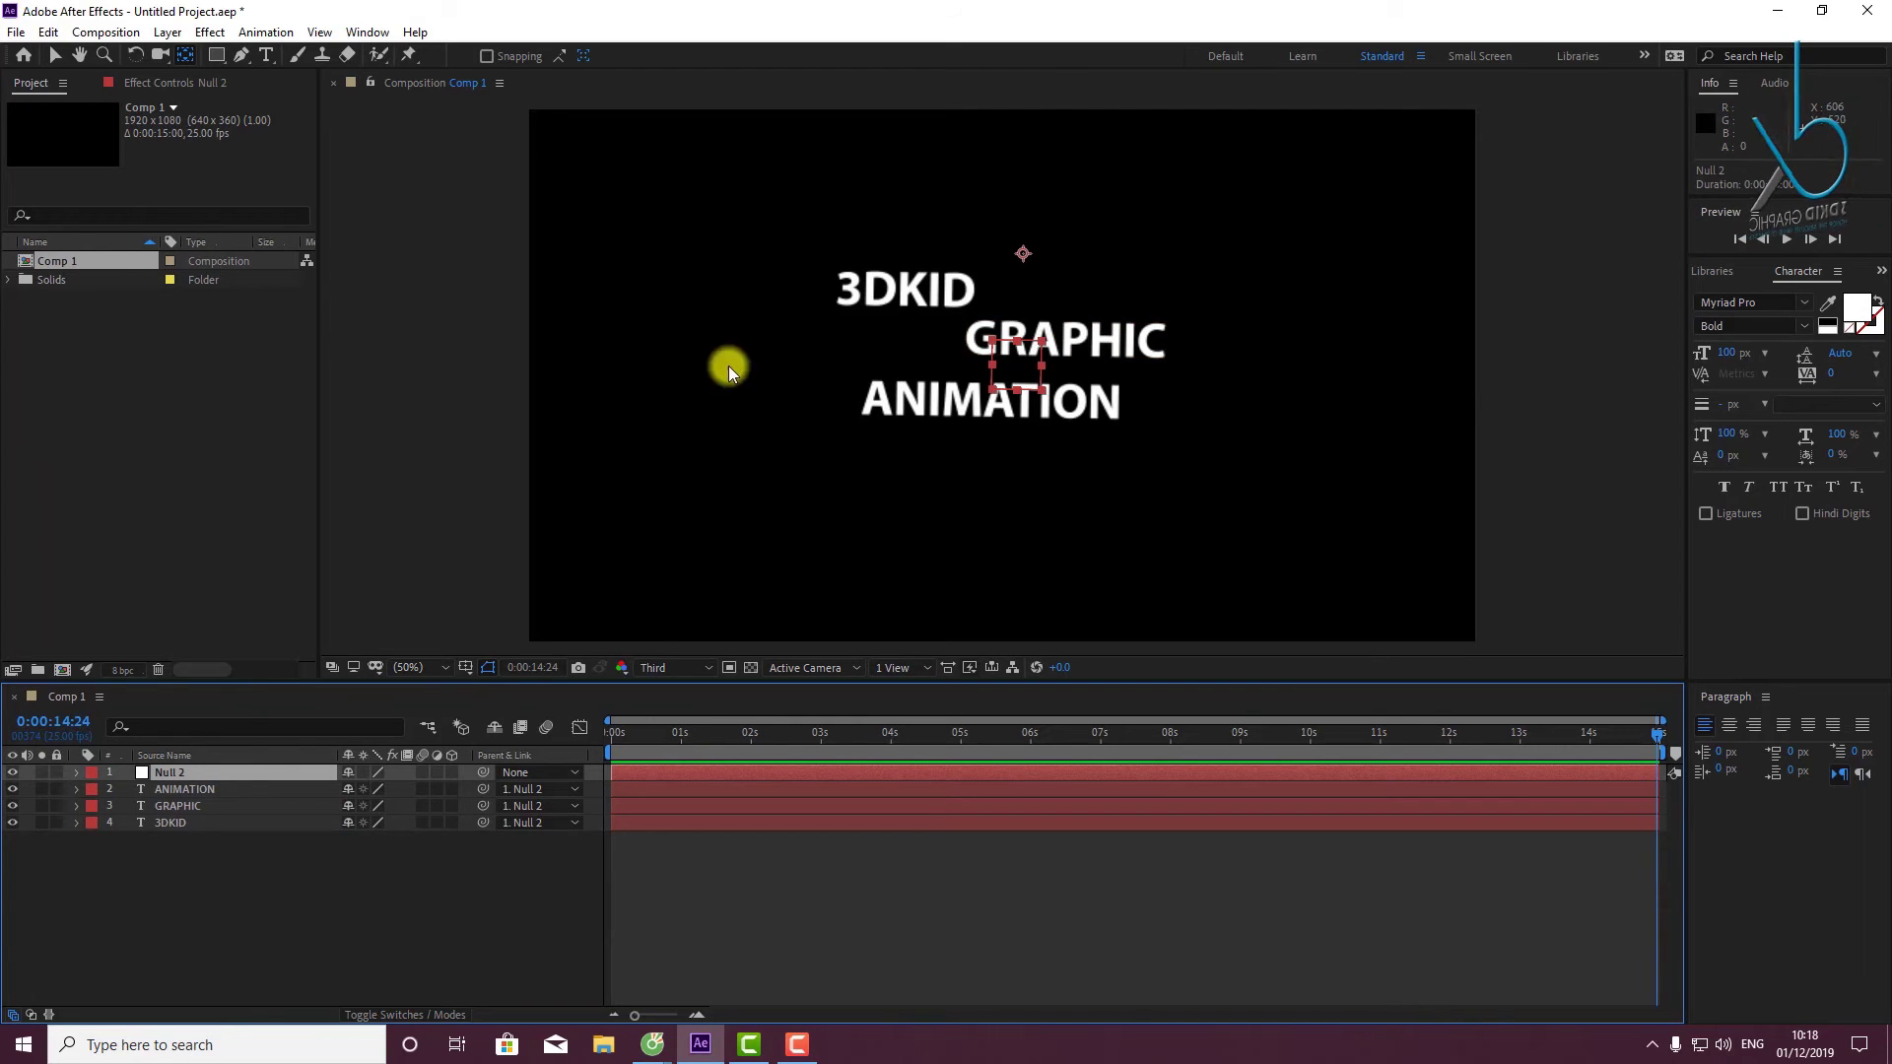
# Nudge the word GRAPHIC slightly left with the Selection tool, then reselect Null 2.
pyautogui.click(55, 54)
pyautogui.click(1102, 341)
pyautogui.moveTo(1101, 341); pyautogui.dragTo(1081, 339)
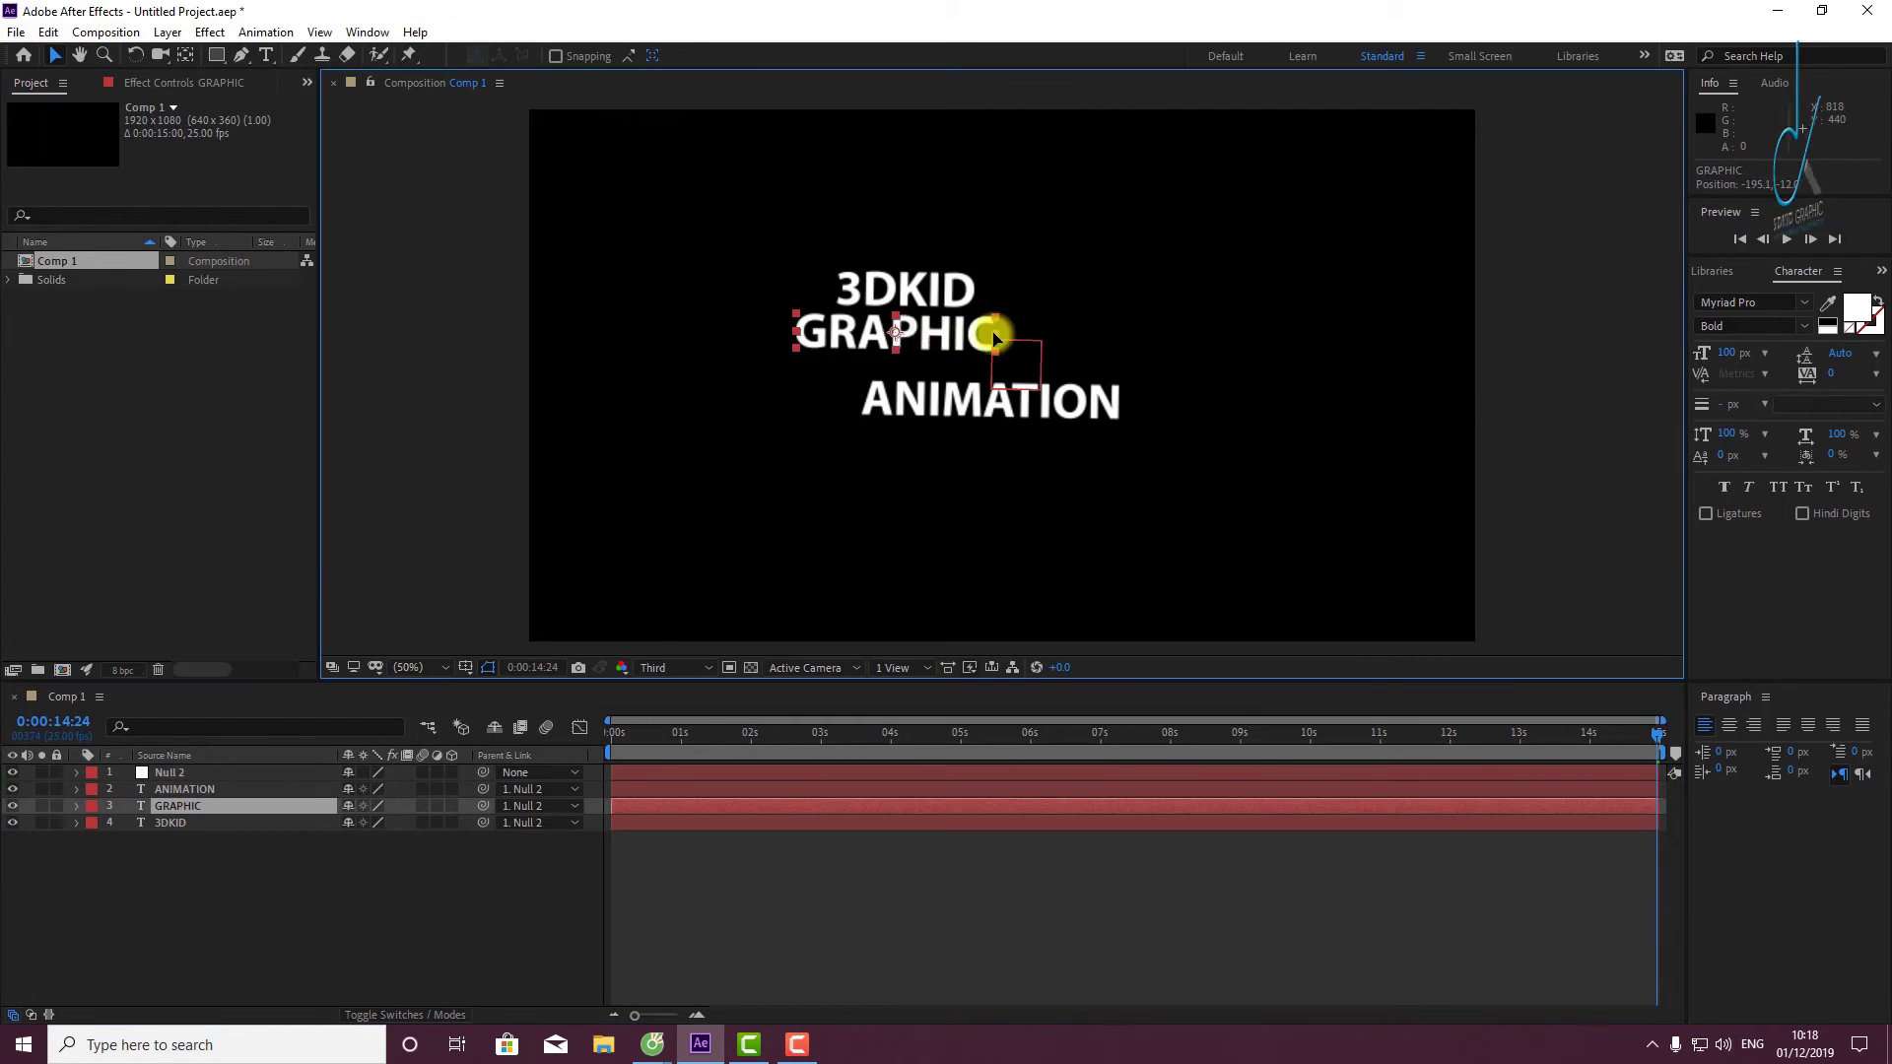
pyautogui.click(219, 776)
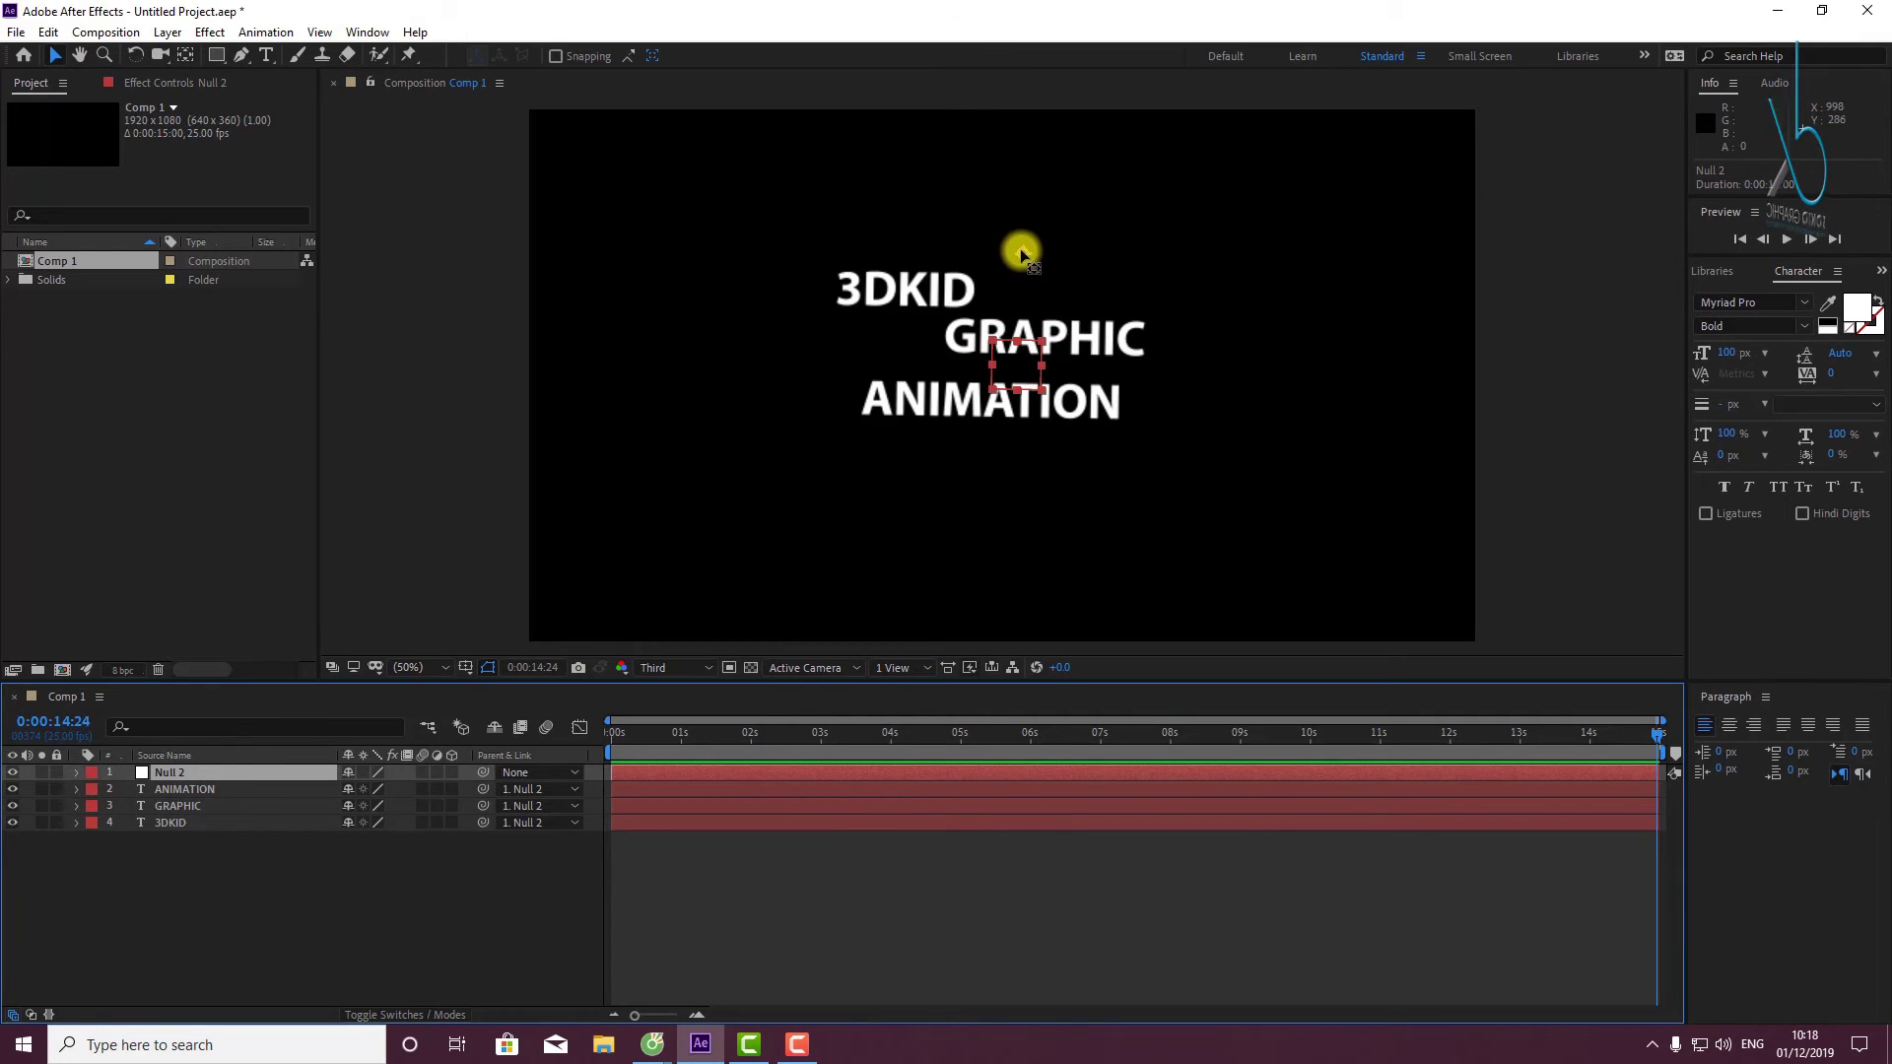
pyautogui.press('y')
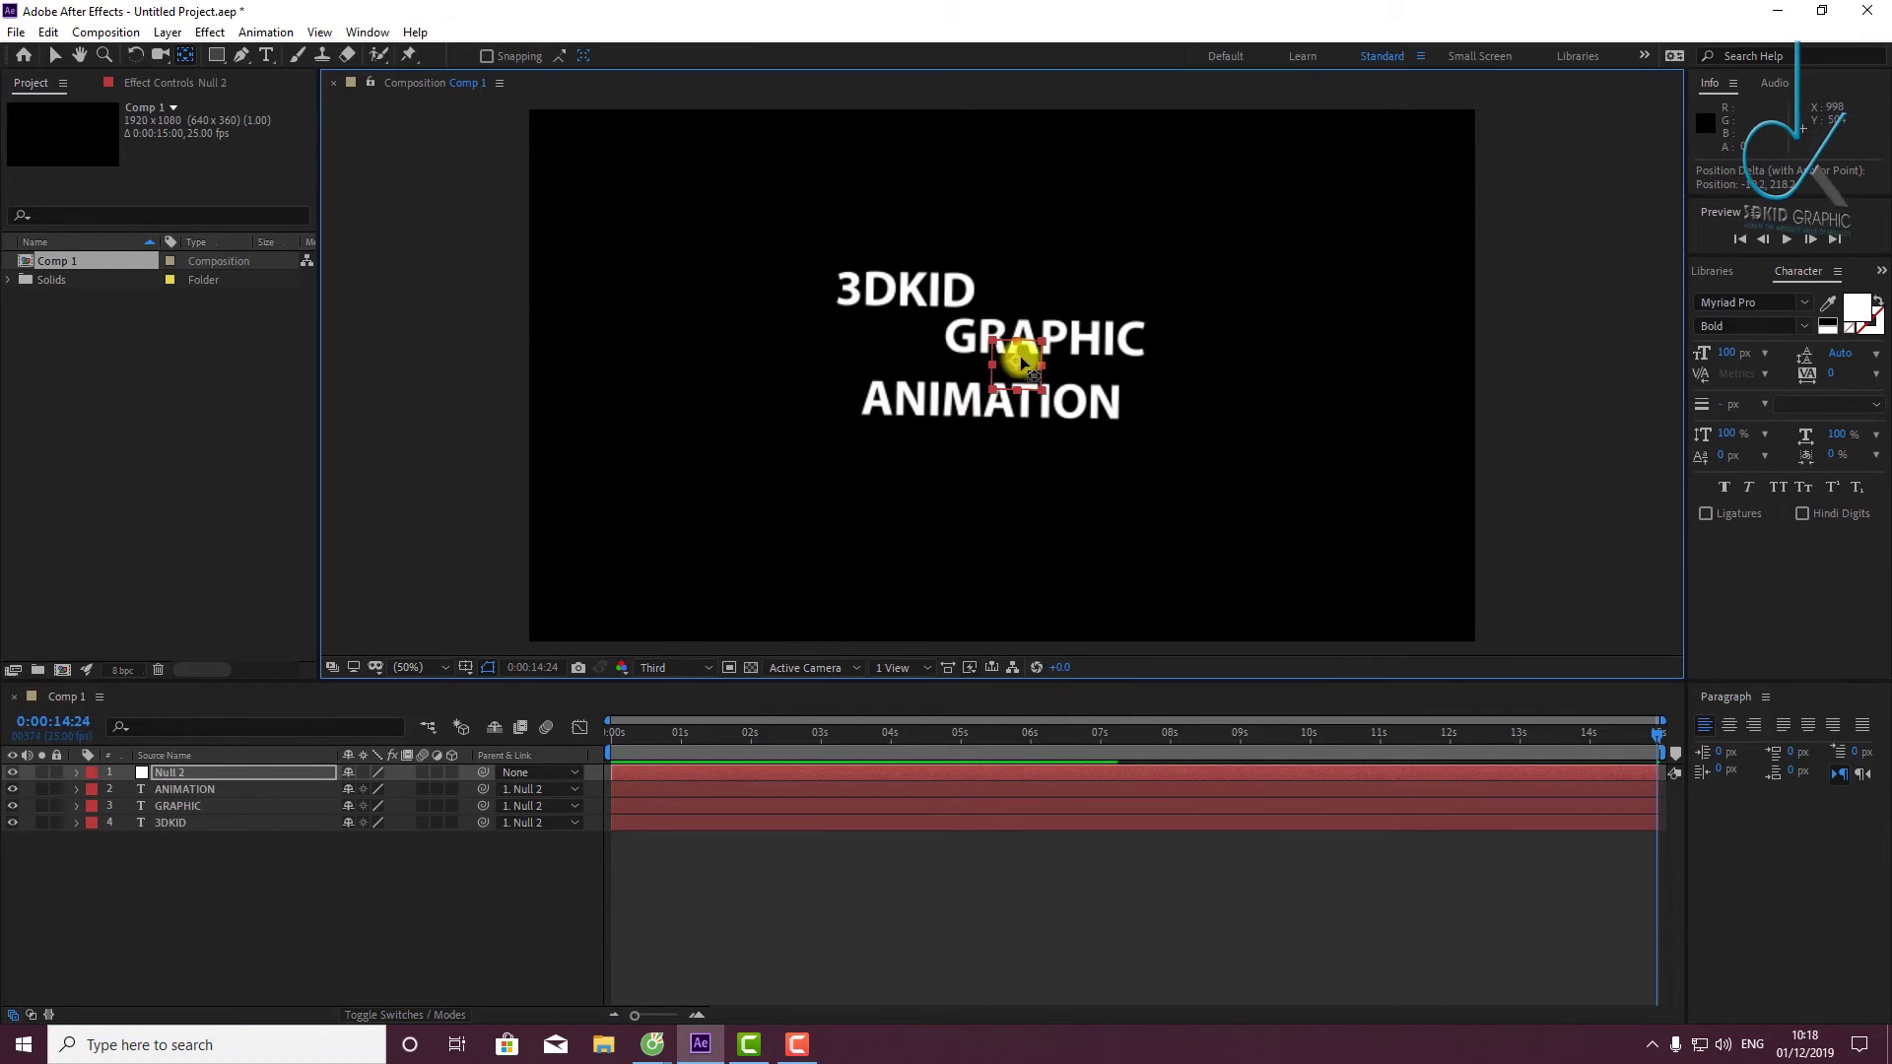
# Drag Null 2 and its linked text off the frame's left edge and reset its Rotation.
pyautogui.click(58, 57)
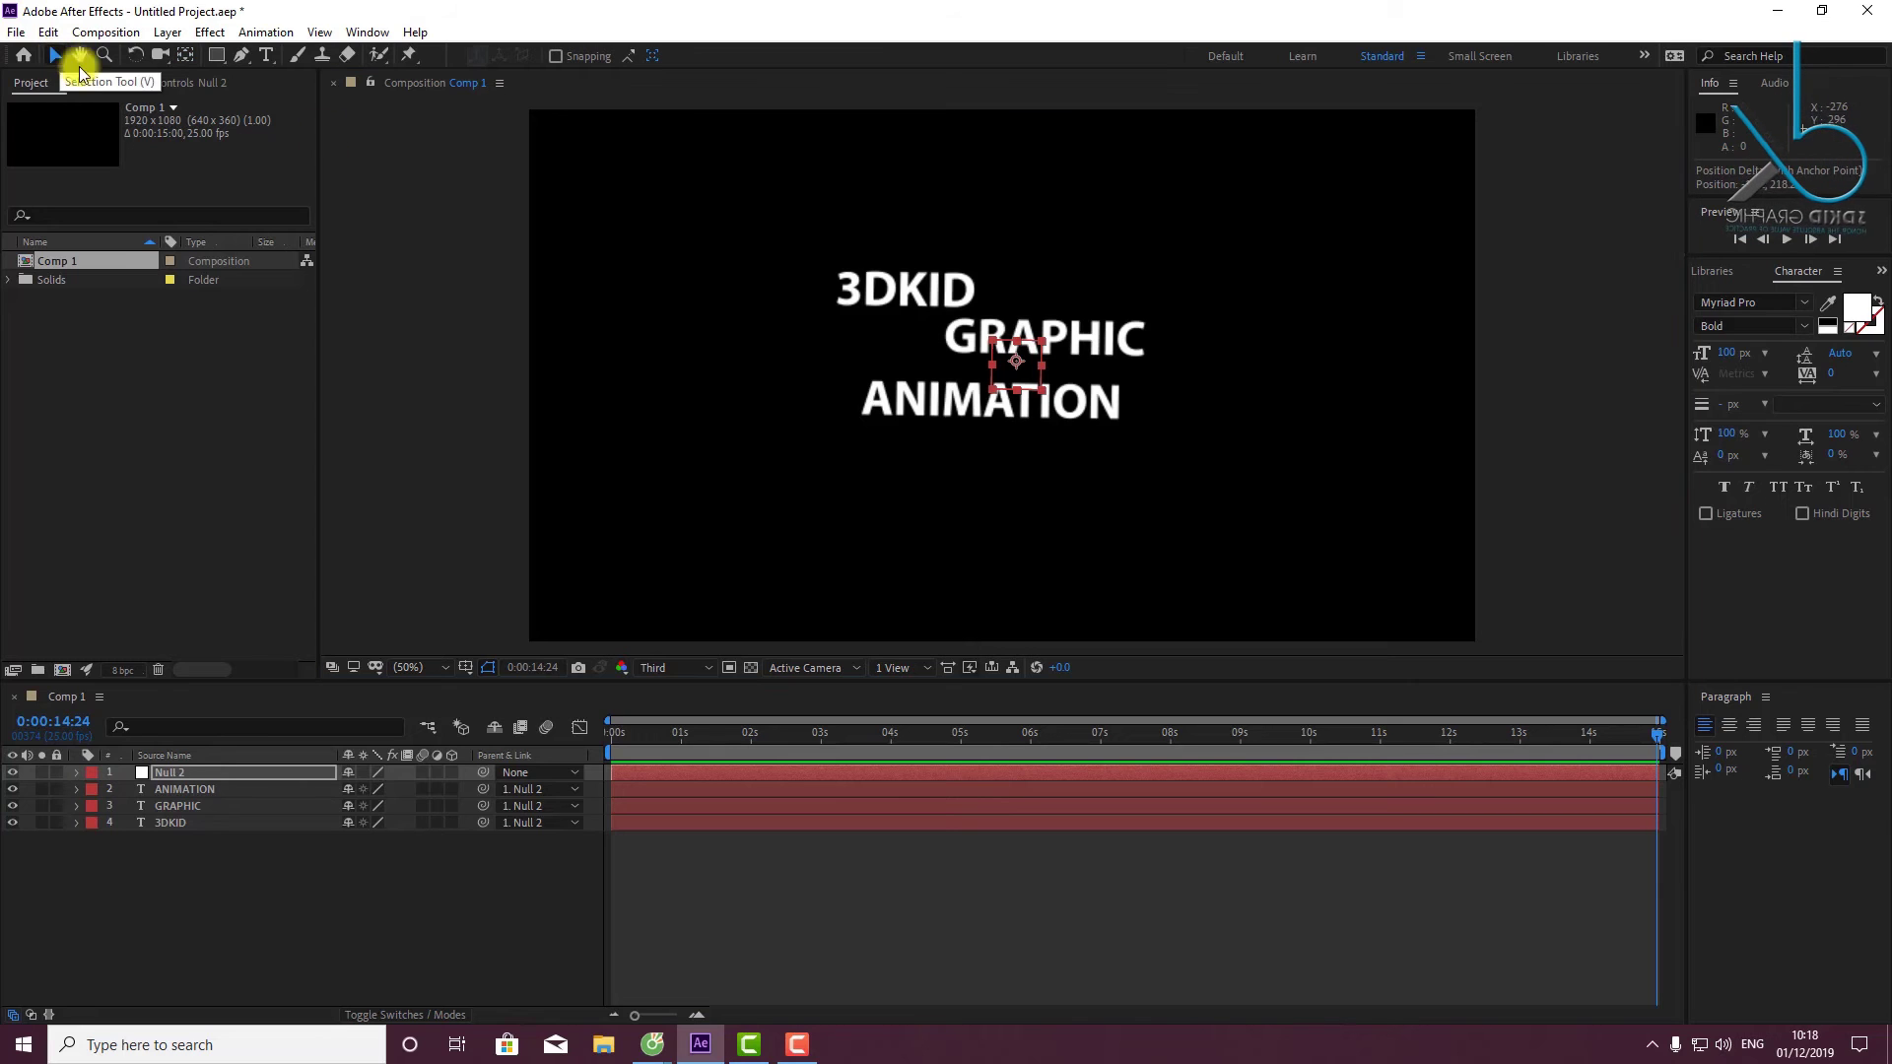
pyautogui.moveTo(999, 352); pyautogui.dragTo(420, 366)
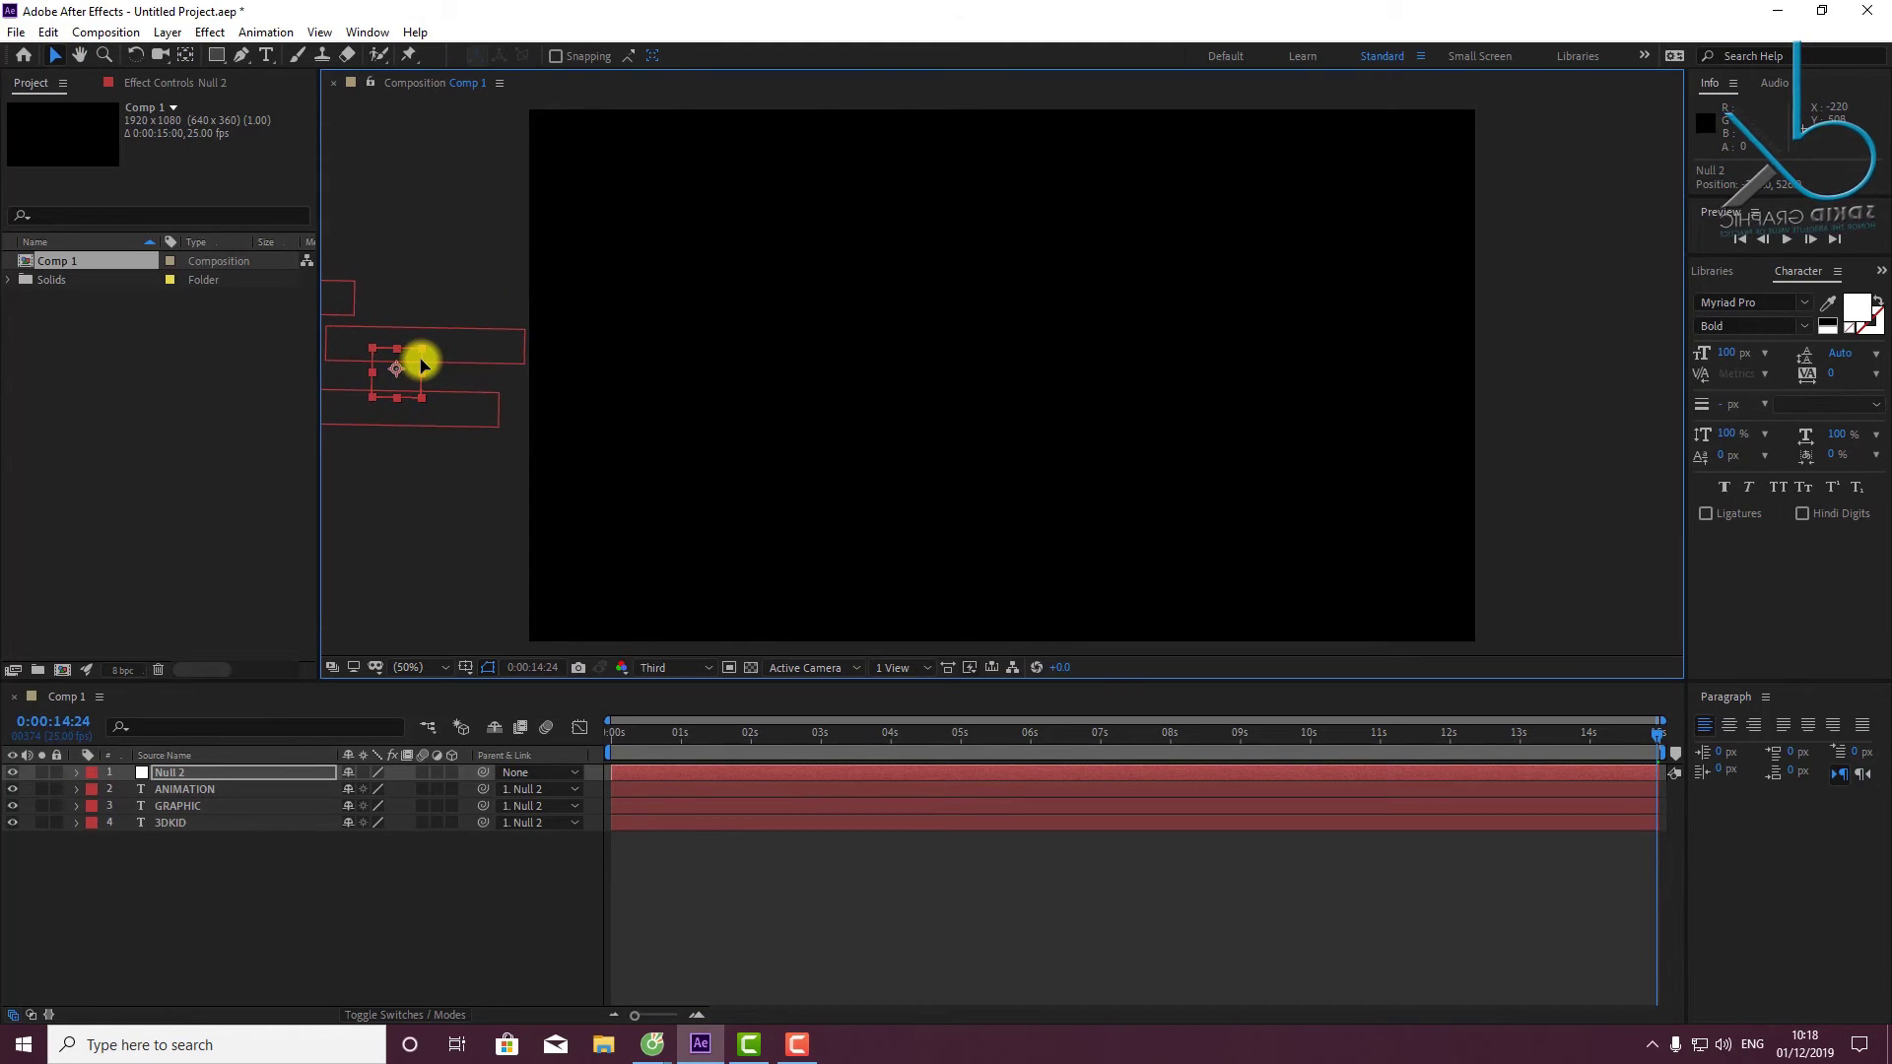
pyautogui.click(75, 773)
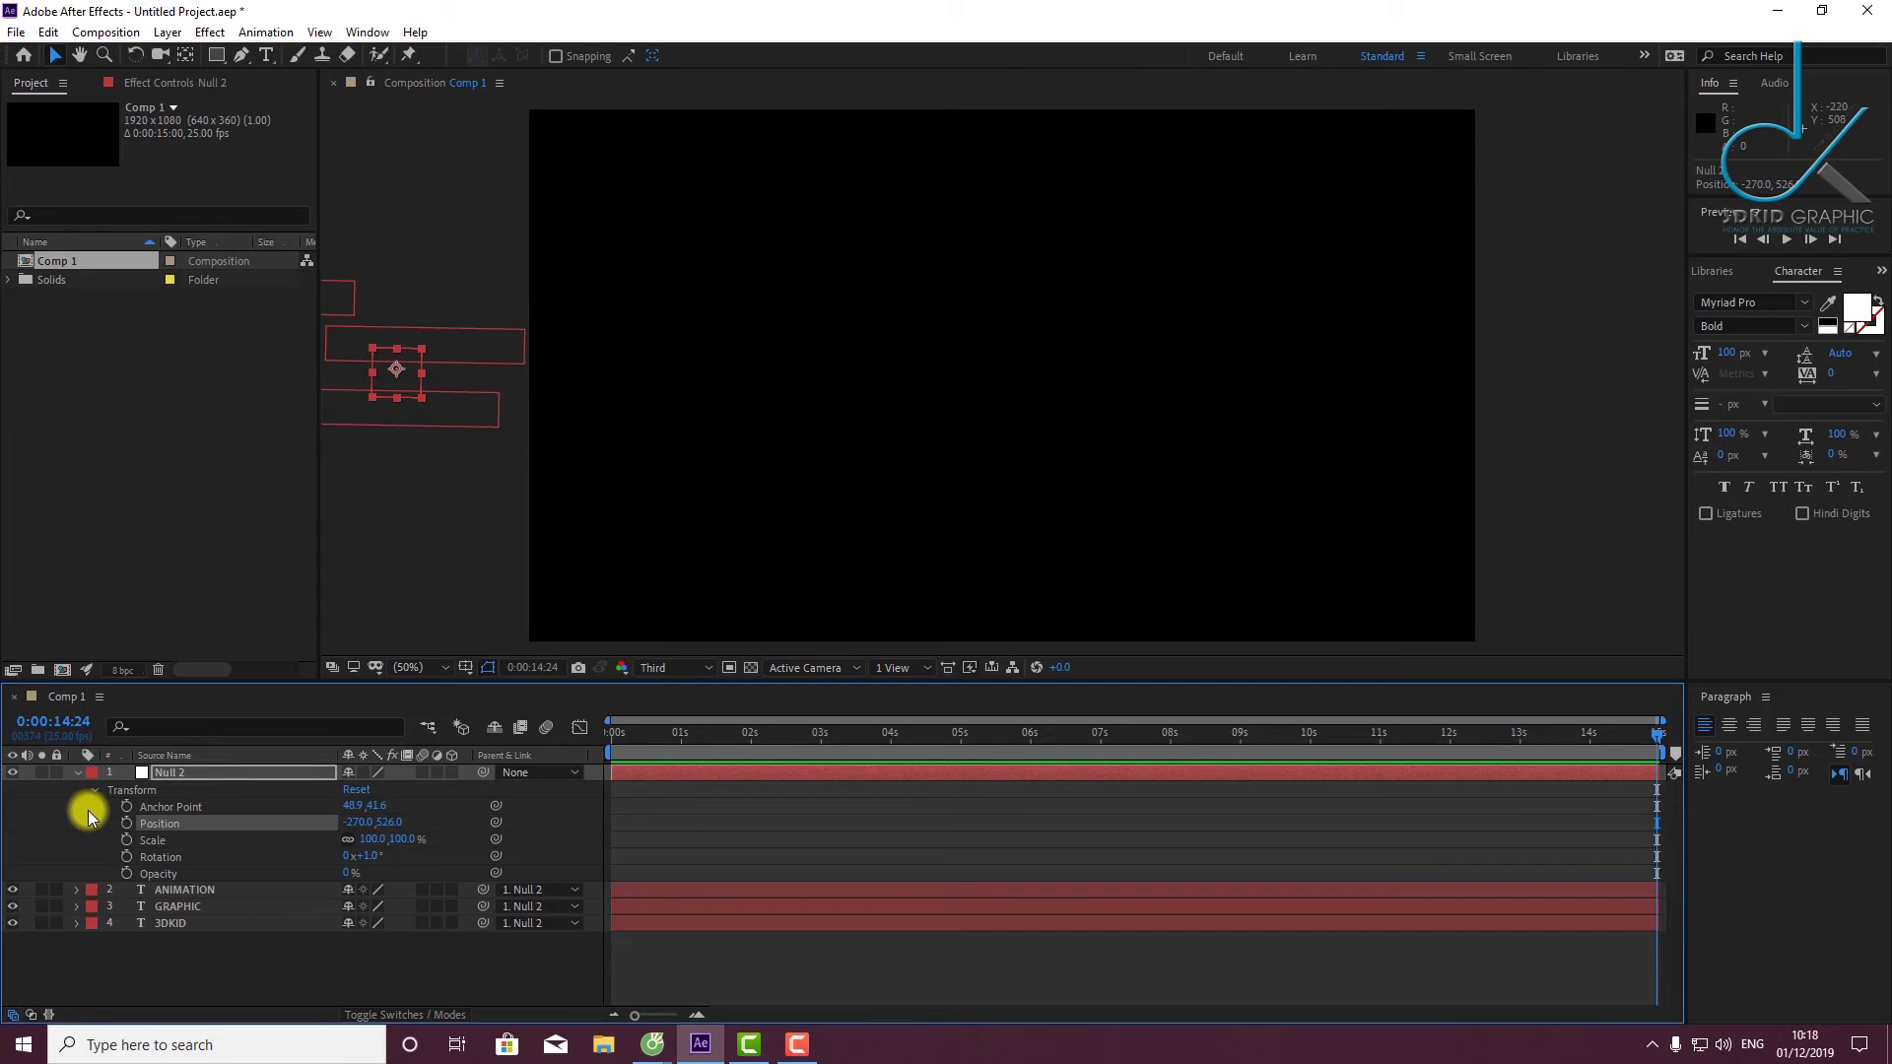
pyautogui.rightClick(156, 856)
pyautogui.click(209, 756)
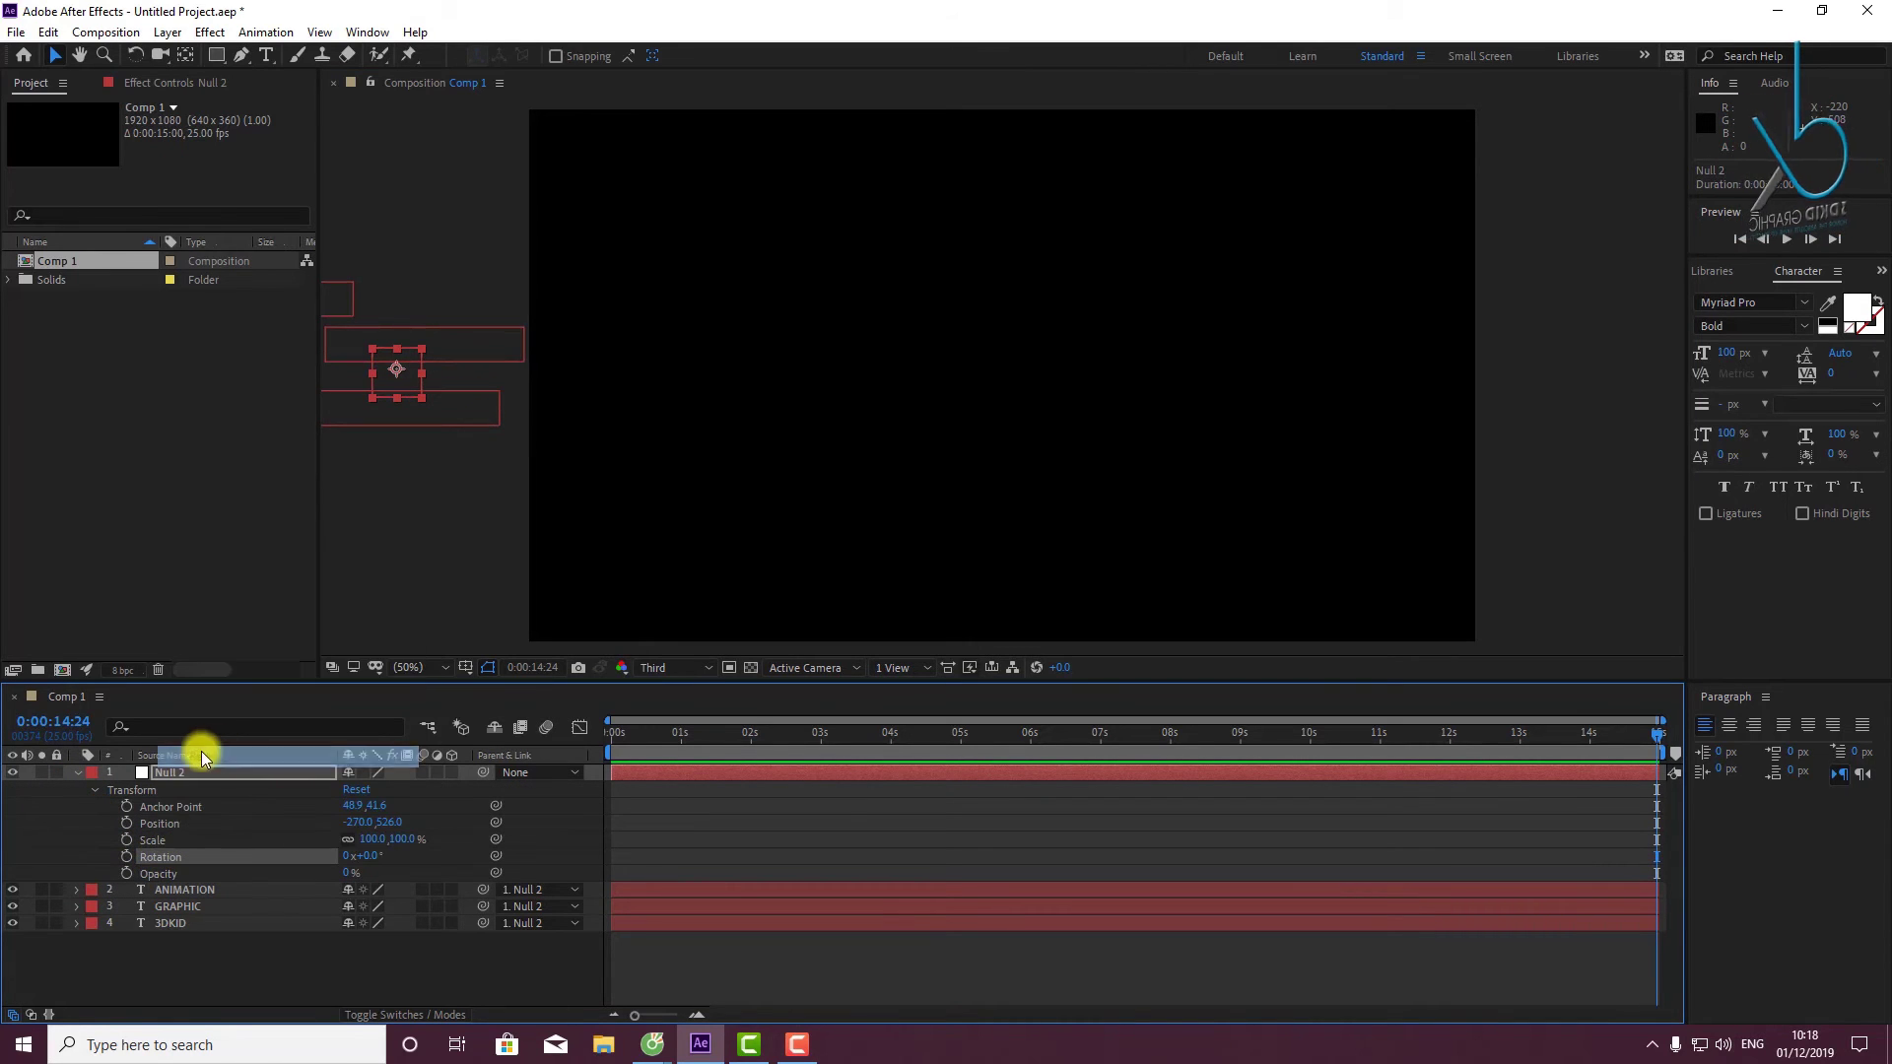
pyautogui.click(77, 775)
# Remove Null 2's existing Position animation and return to the start of the comp.
pyautogui.press('p')
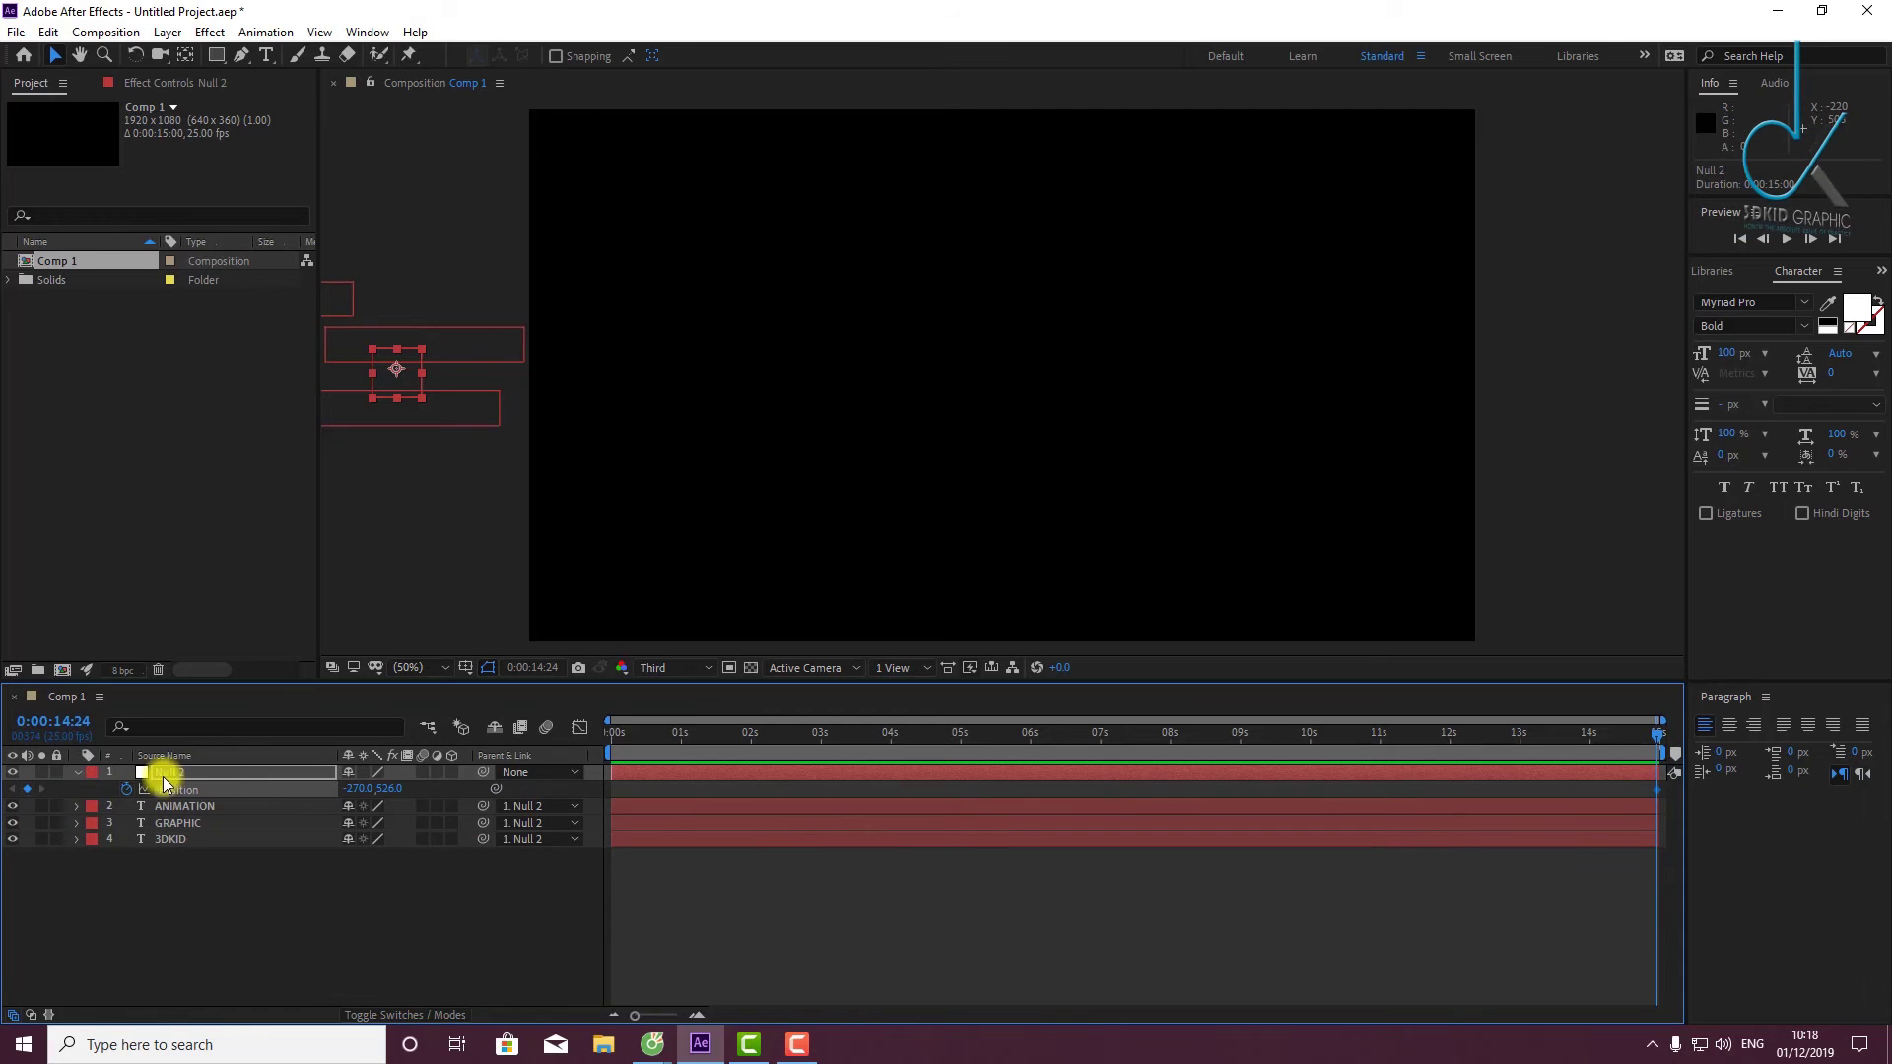
pyautogui.click(126, 791)
pyautogui.press('Home')
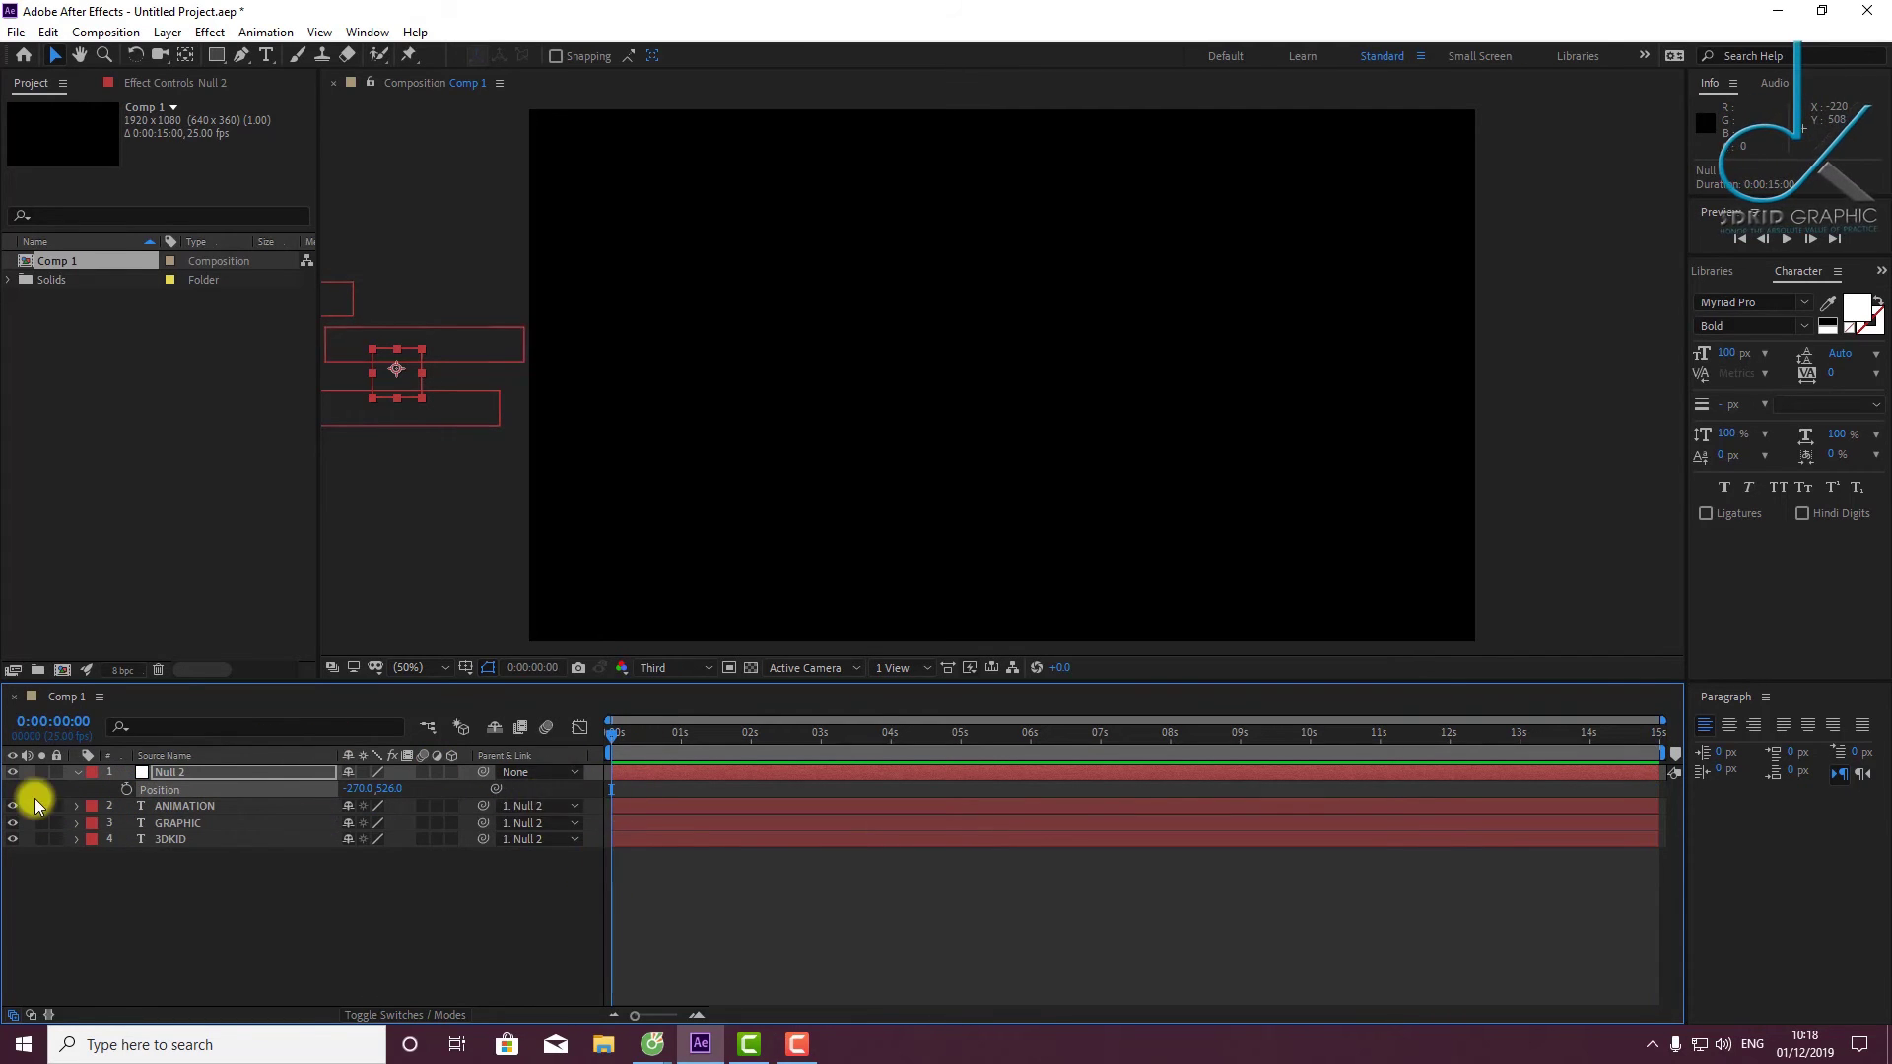
# Keyframe Null 2's Position at 0s, then set X to 1027 at 0:00:01:24.
pyautogui.click(126, 789)
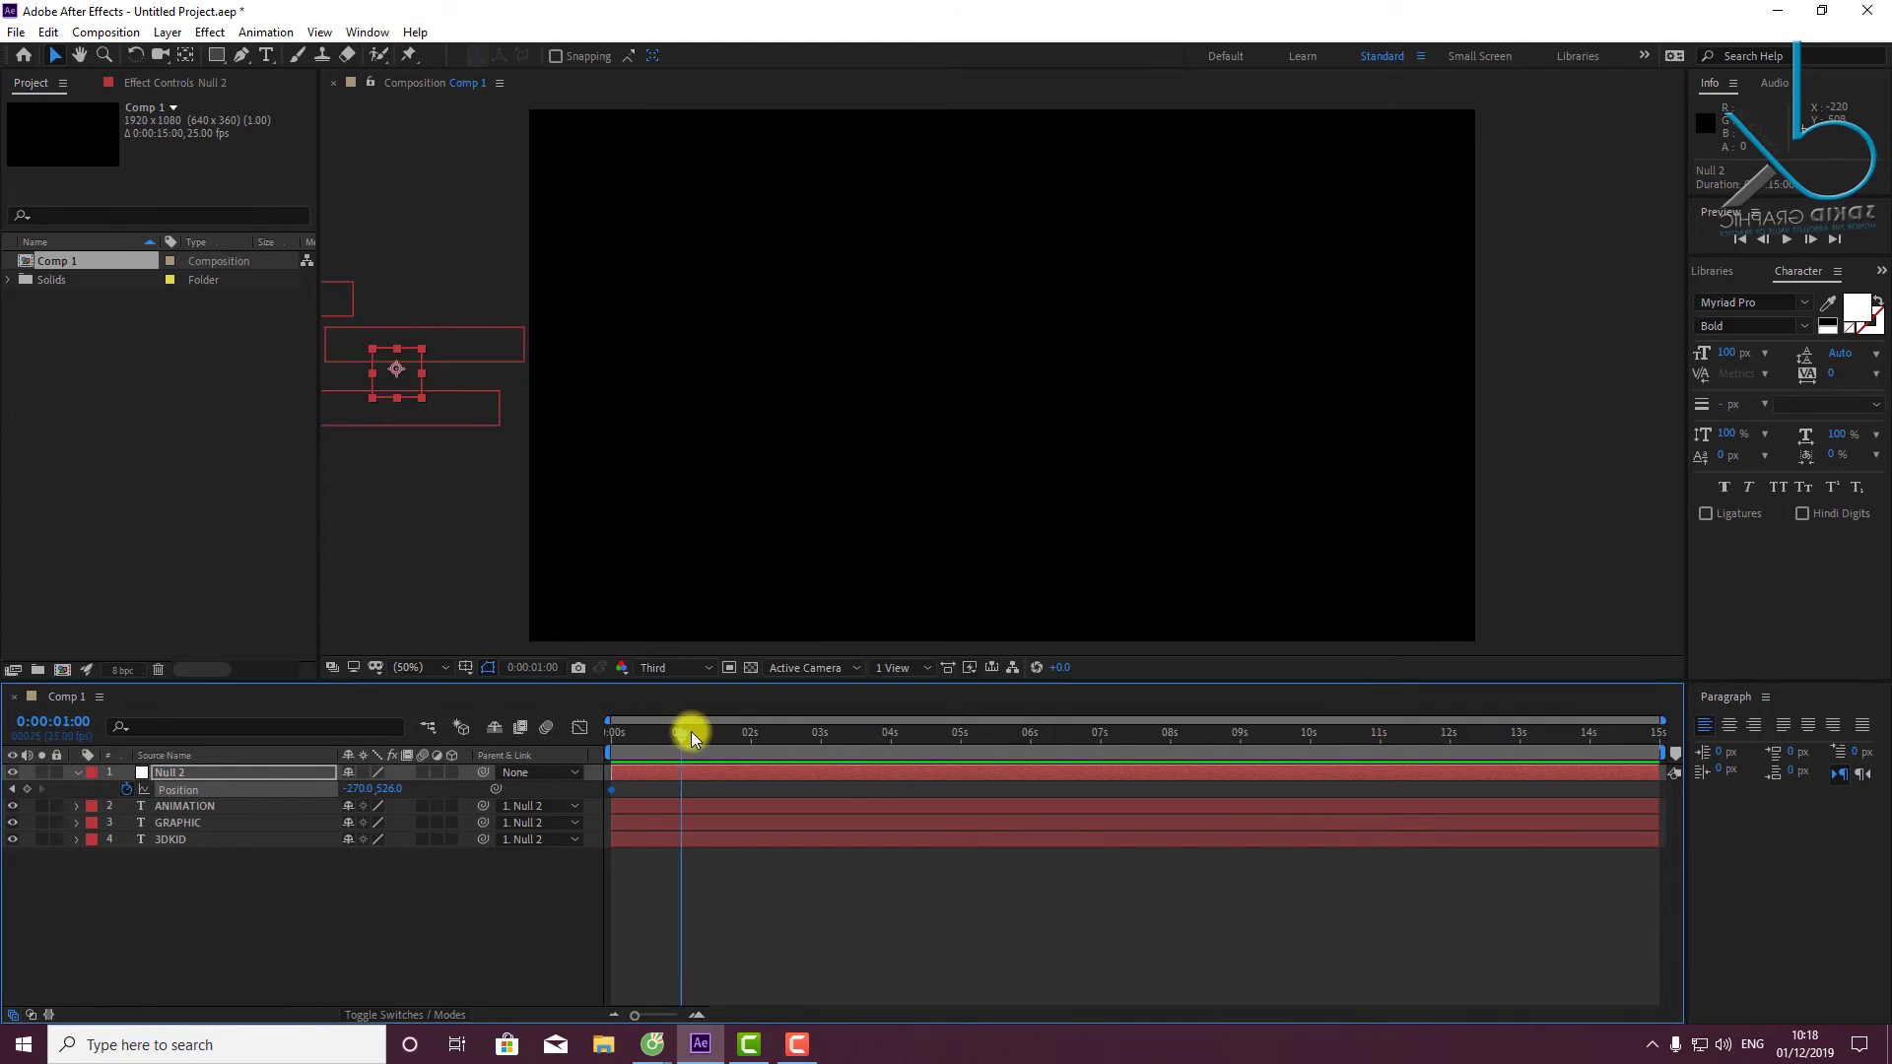
pyautogui.moveTo(754, 751); pyautogui.dragTo(749, 751)
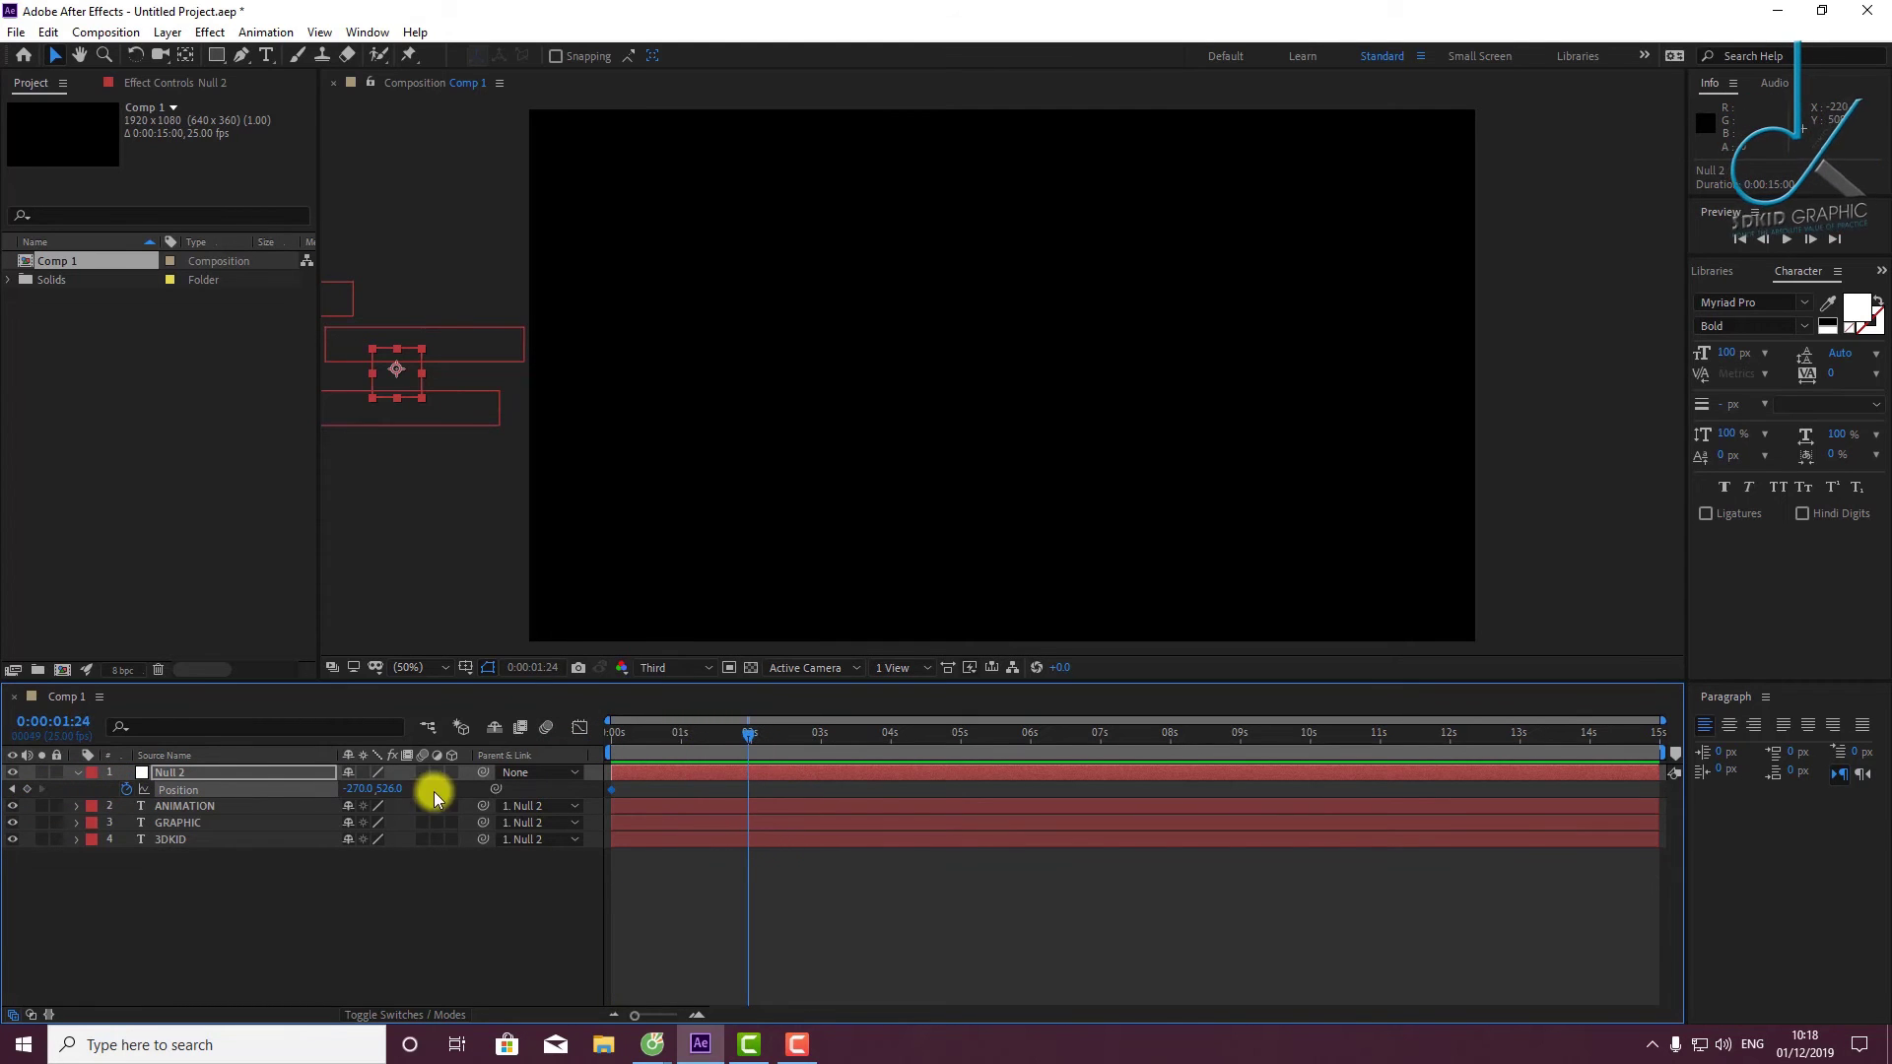
pyautogui.moveTo(357, 789)
pyautogui.mouseDown()
pyautogui.moveTo(1621, 764)
pyautogui.moveTo(1581, 764)
pyautogui.mouseUp()
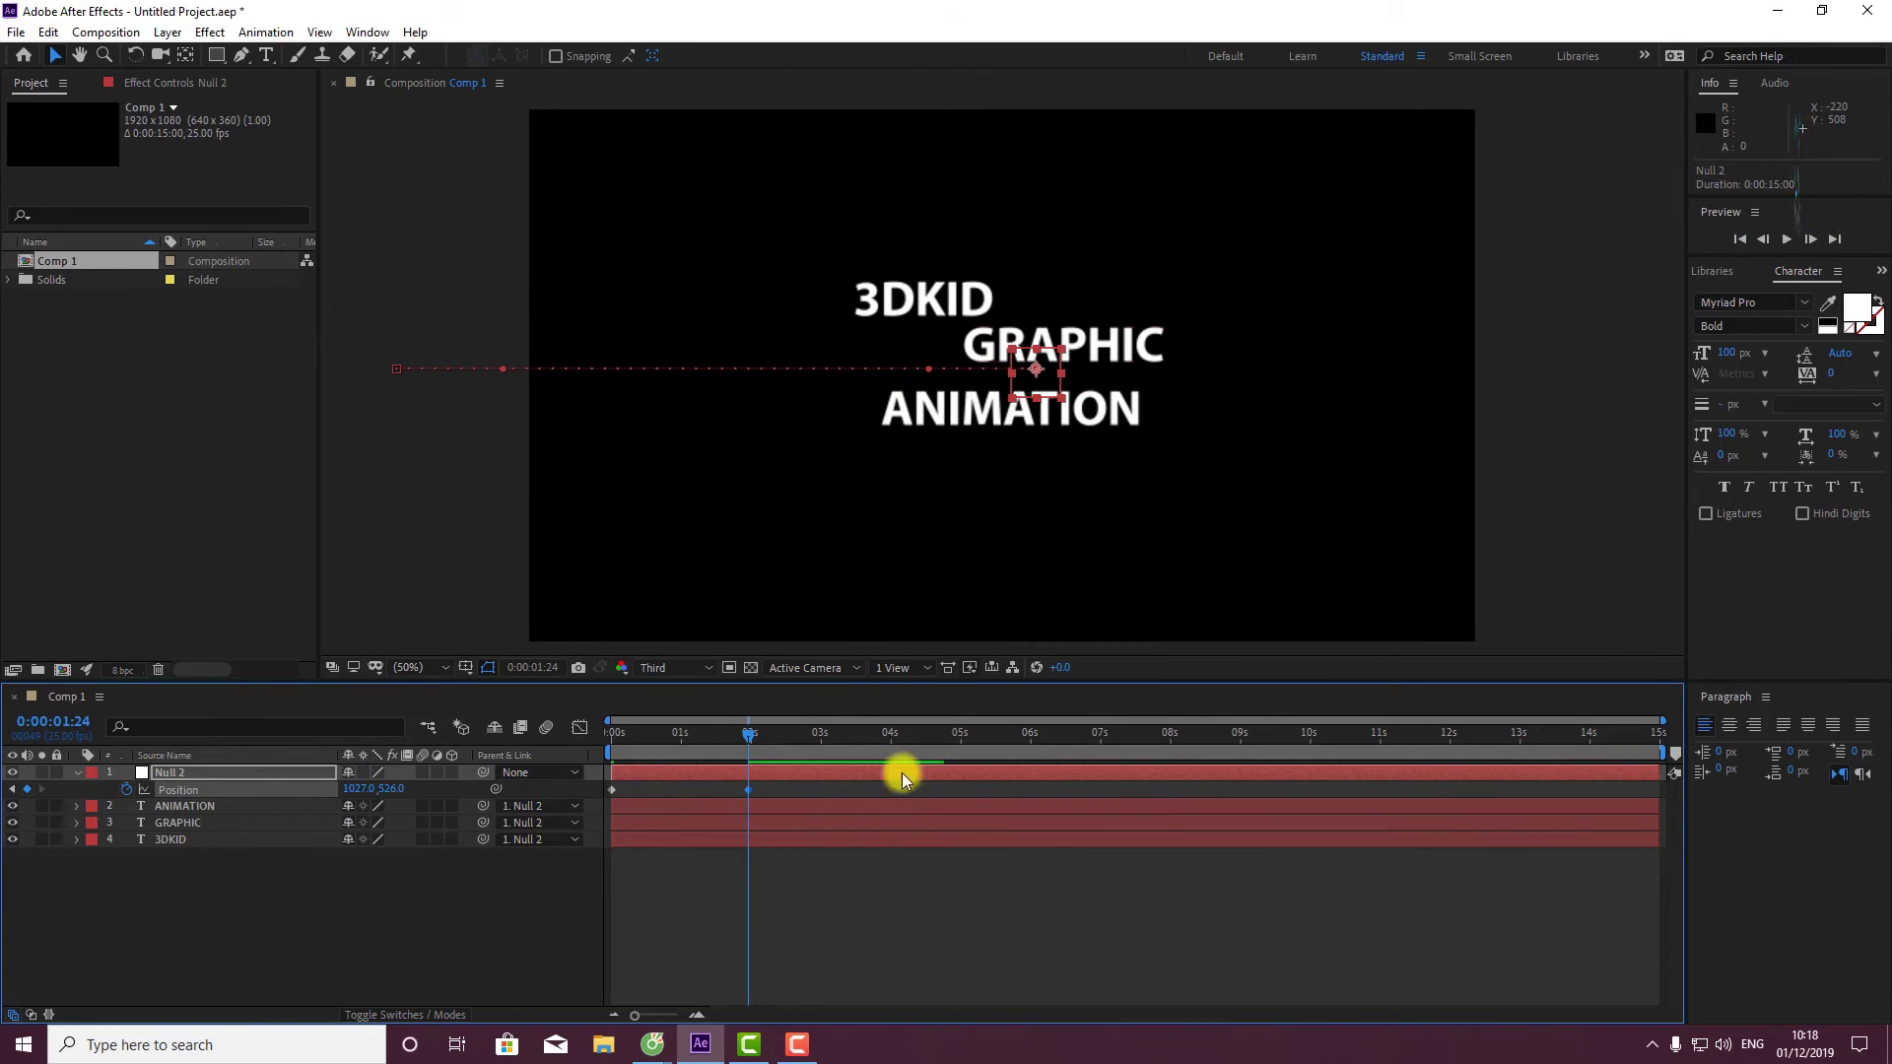
pyautogui.moveTo(753, 733); pyautogui.dragTo(755, 753)
# Keyframe Null 2's Scale at 1:24, grow it to 246% at 4:00, shrink to about 20% at 6:00.
pyautogui.click(259, 775)
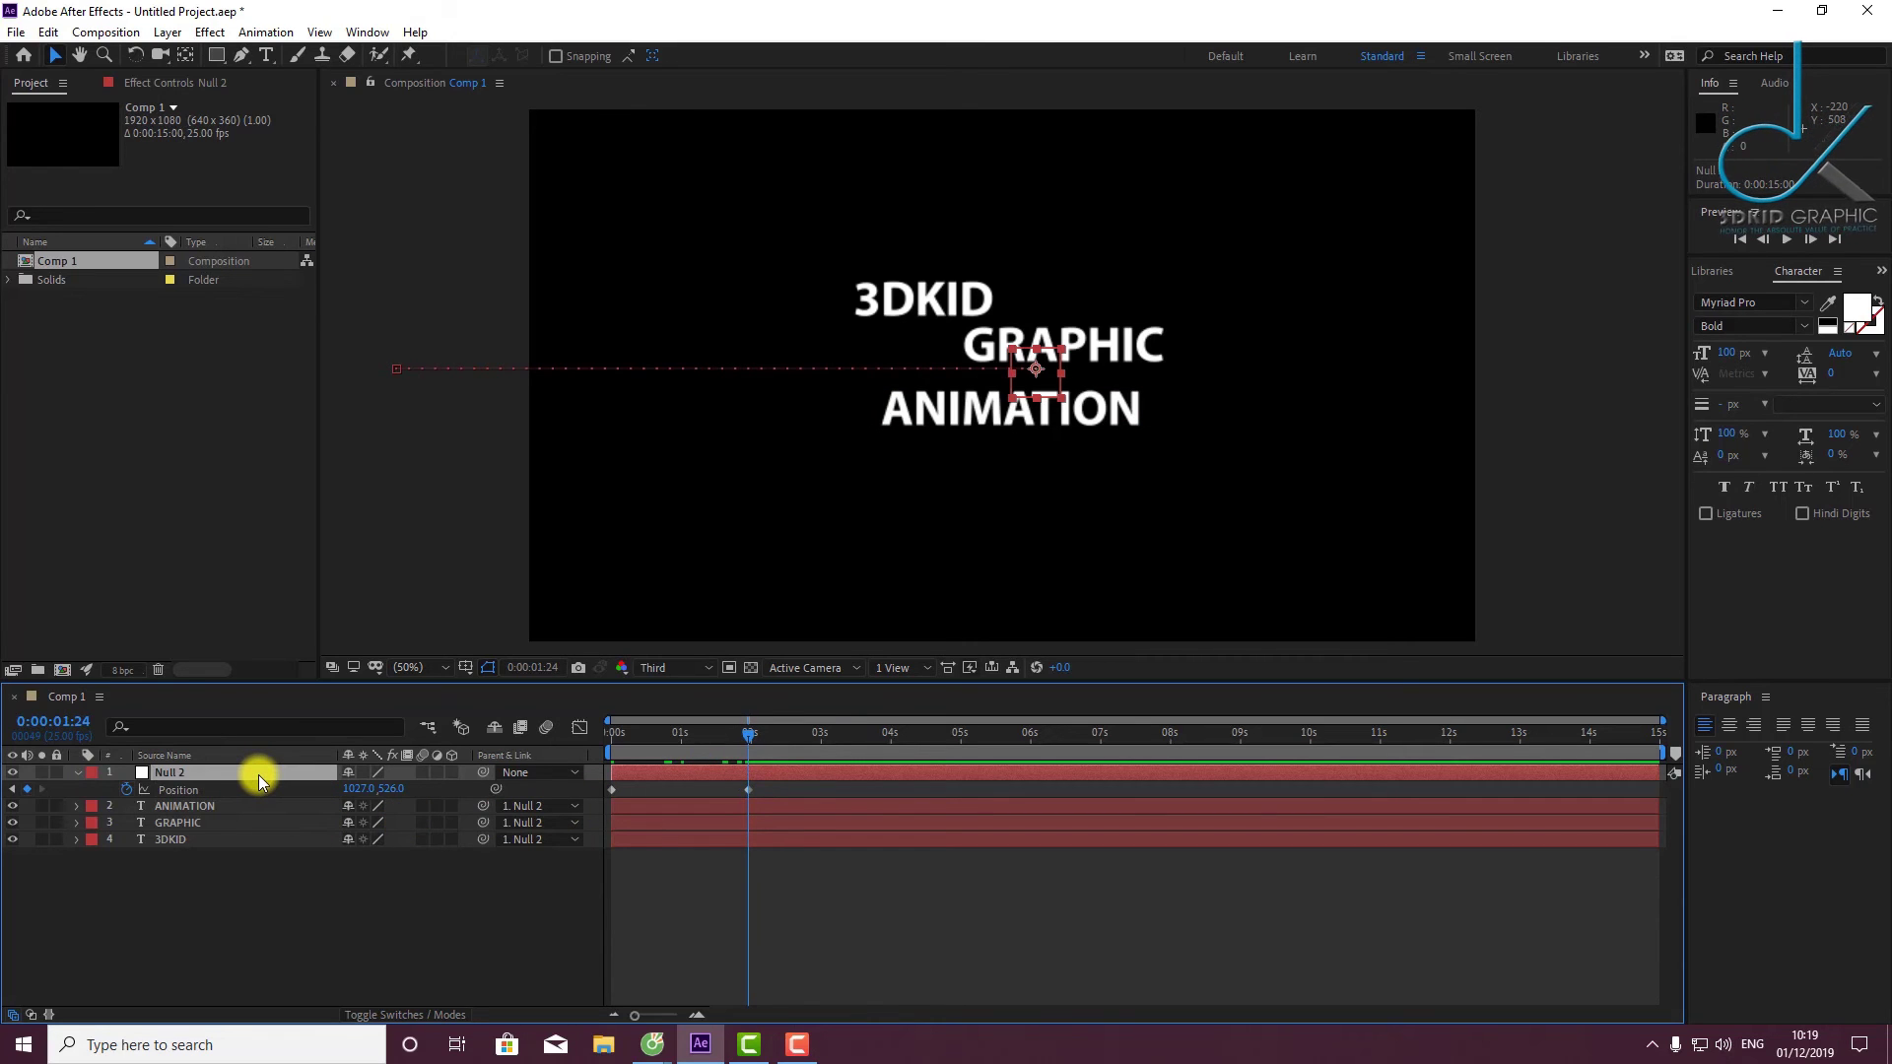
pyautogui.hotkey('shift', 's')
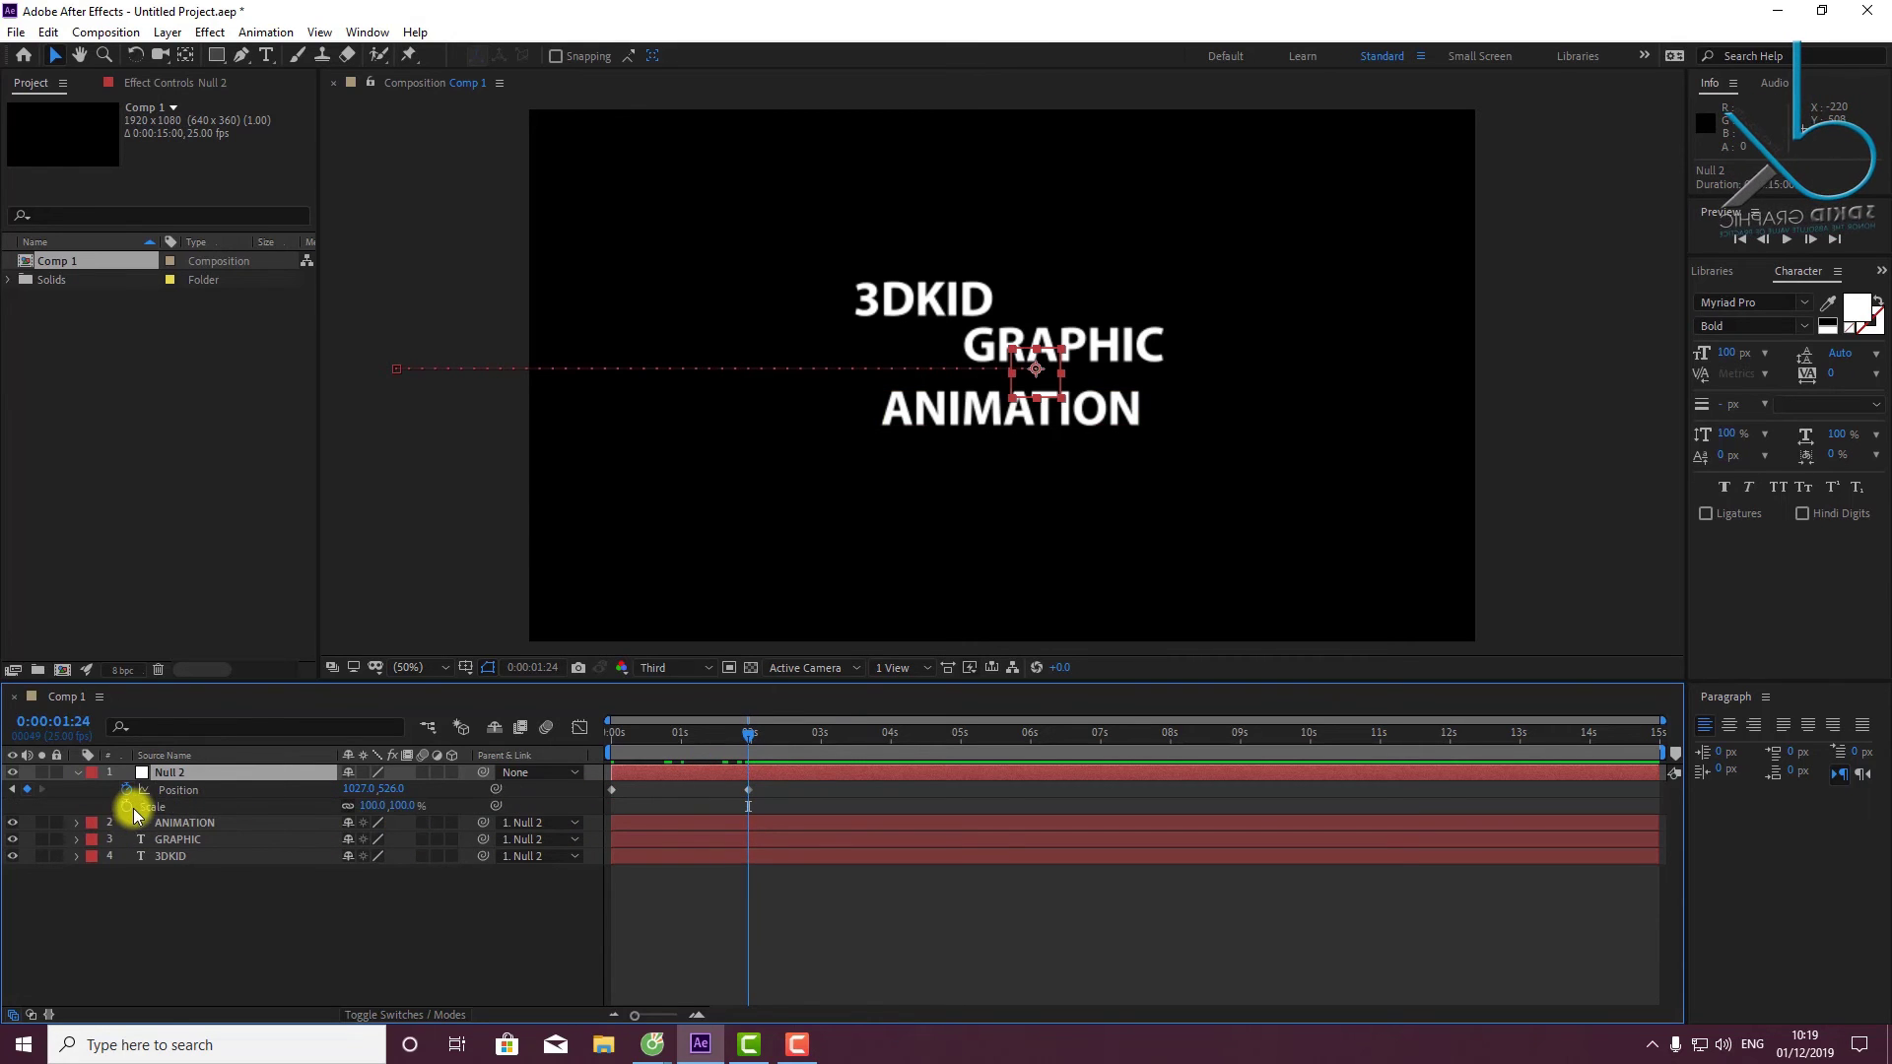
pyautogui.click(127, 806)
pyautogui.moveTo(753, 731); pyautogui.dragTo(891, 734)
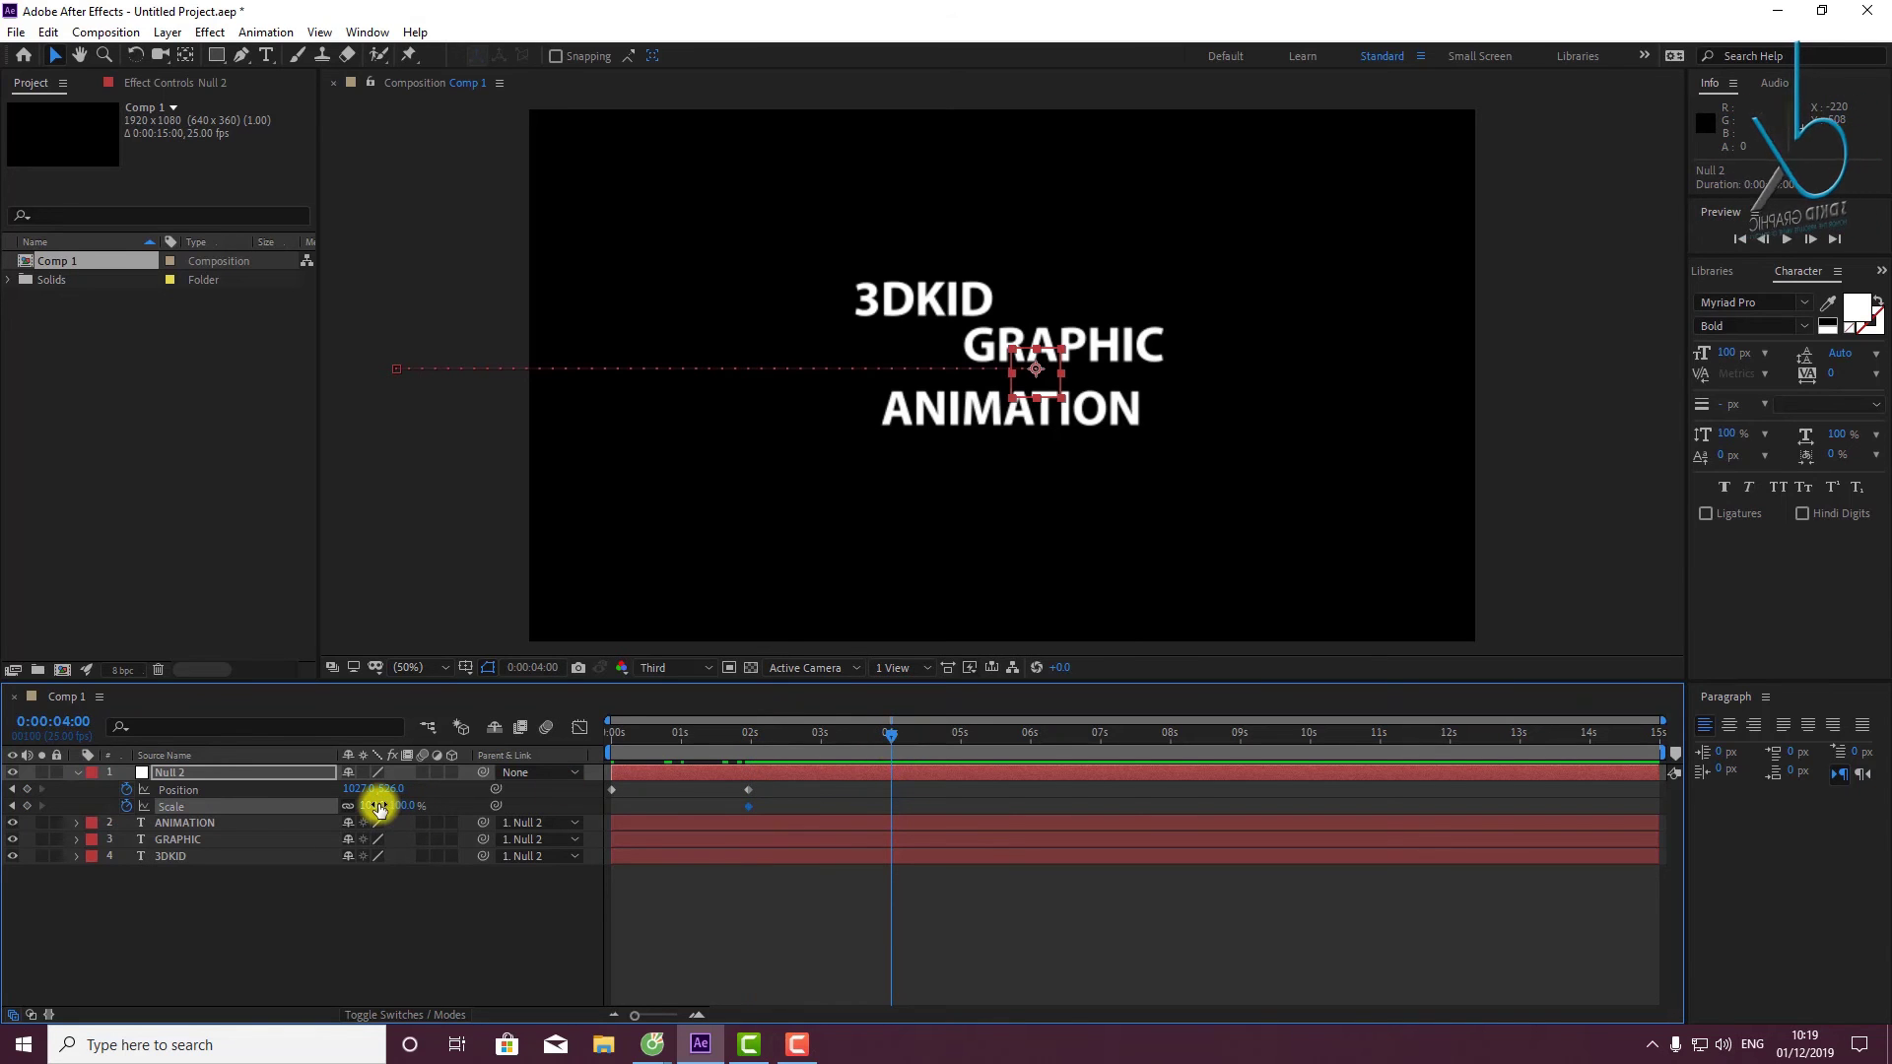
pyautogui.moveTo(379, 808); pyautogui.dragTo(527, 807)
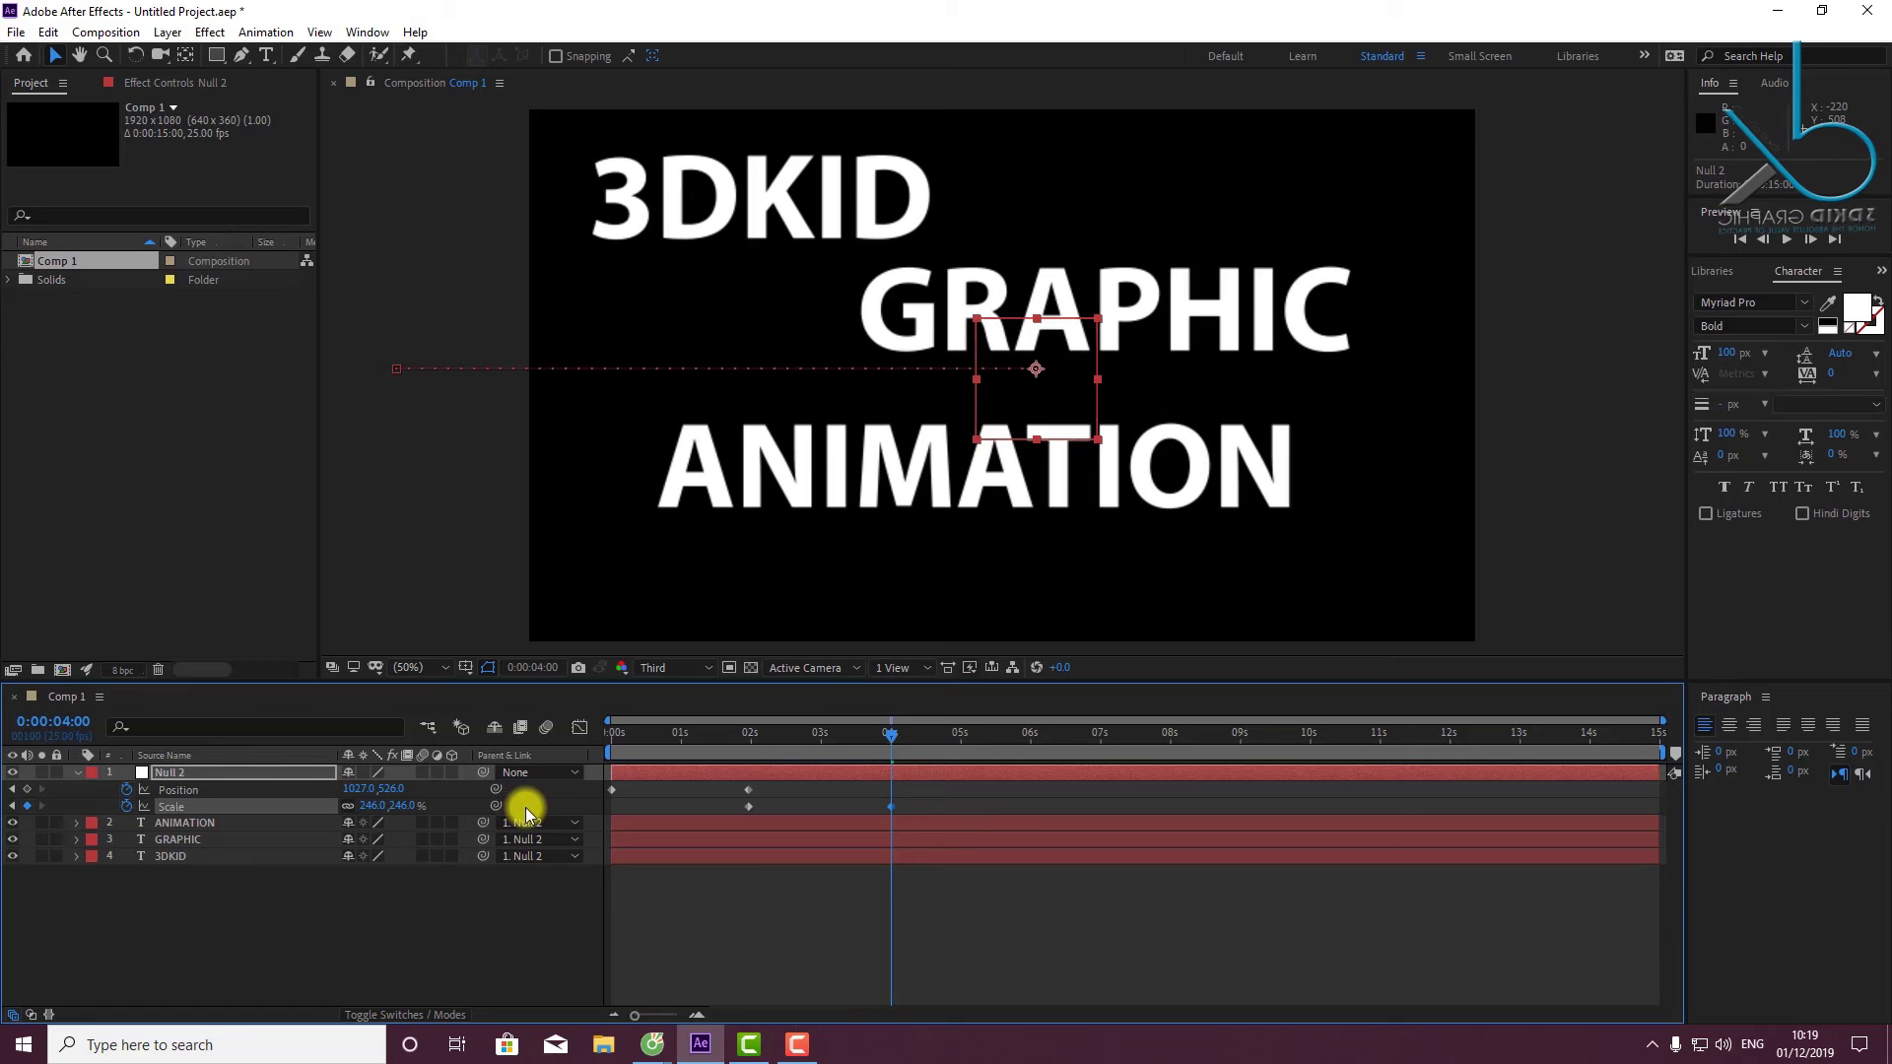
pyautogui.click(901, 735)
pyautogui.moveTo(900, 735); pyautogui.dragTo(1029, 747)
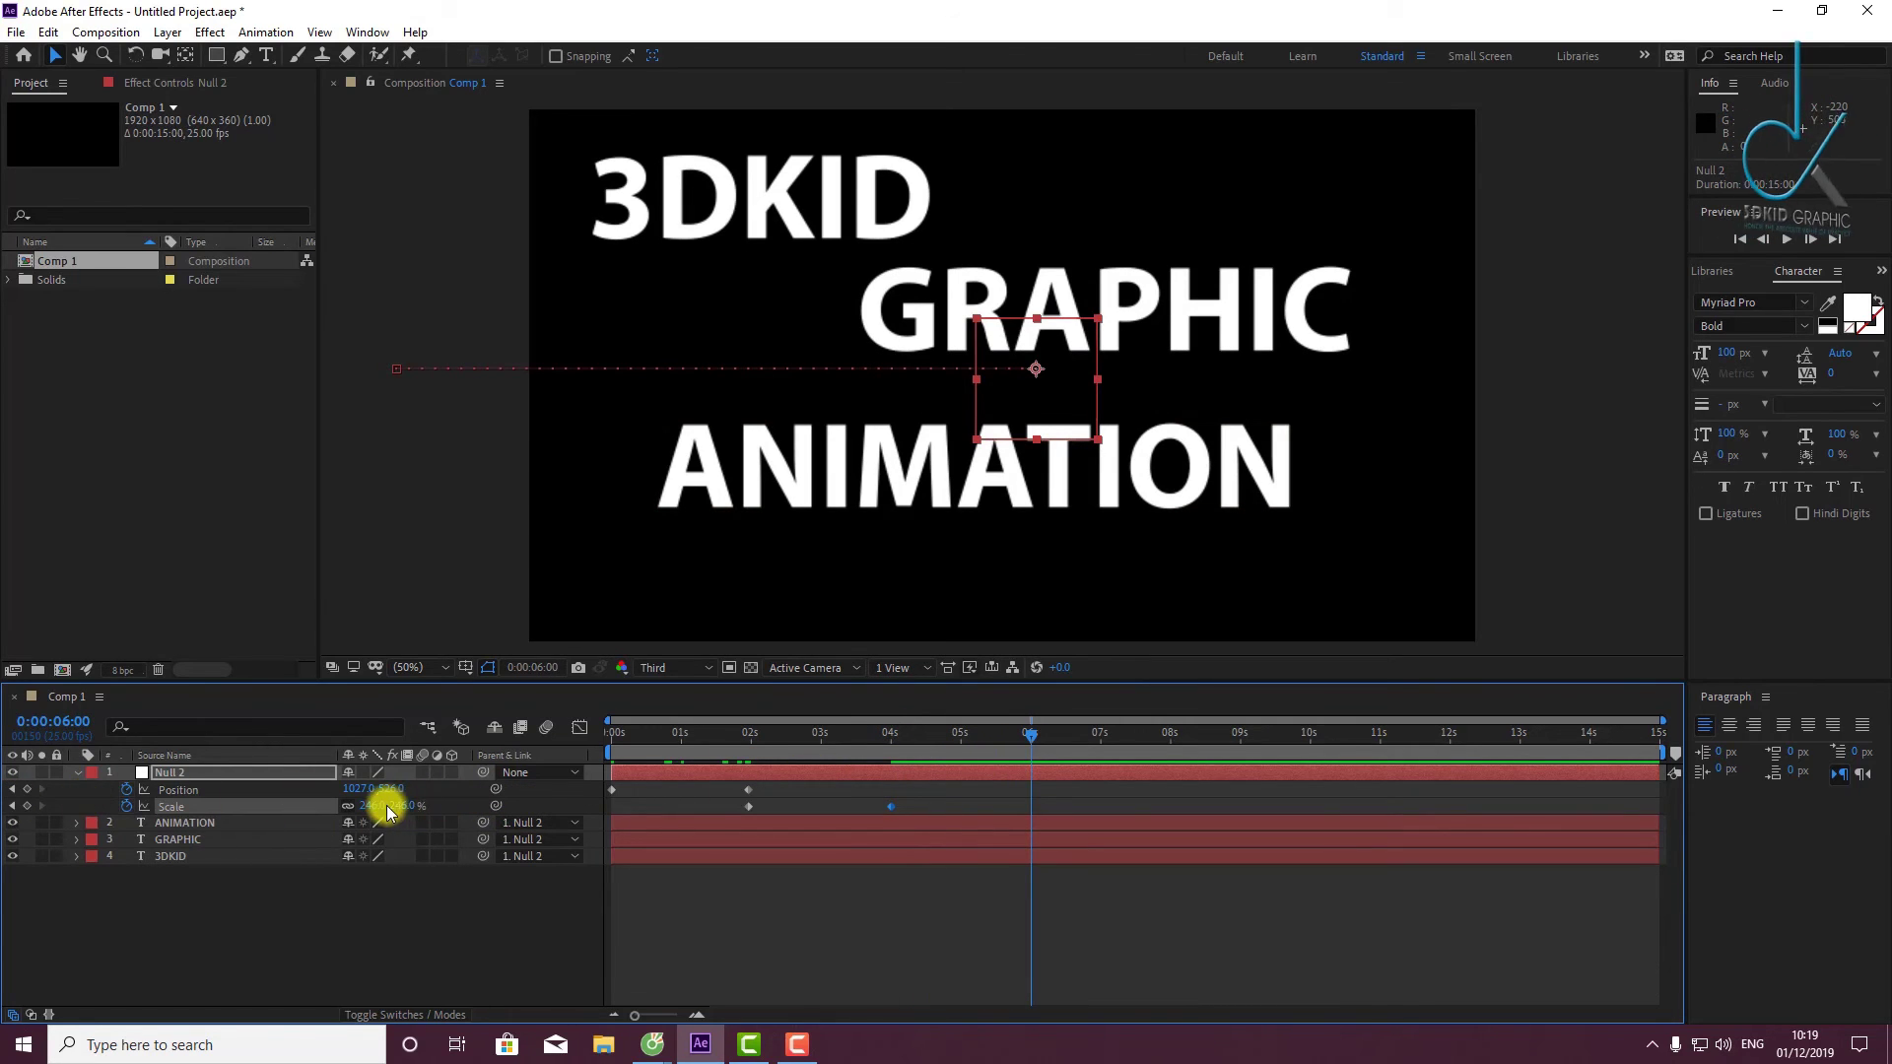
pyautogui.moveTo(385, 810); pyautogui.dragTo(168, 812)
pyautogui.moveTo(1031, 735); pyautogui.dragTo(896, 760)
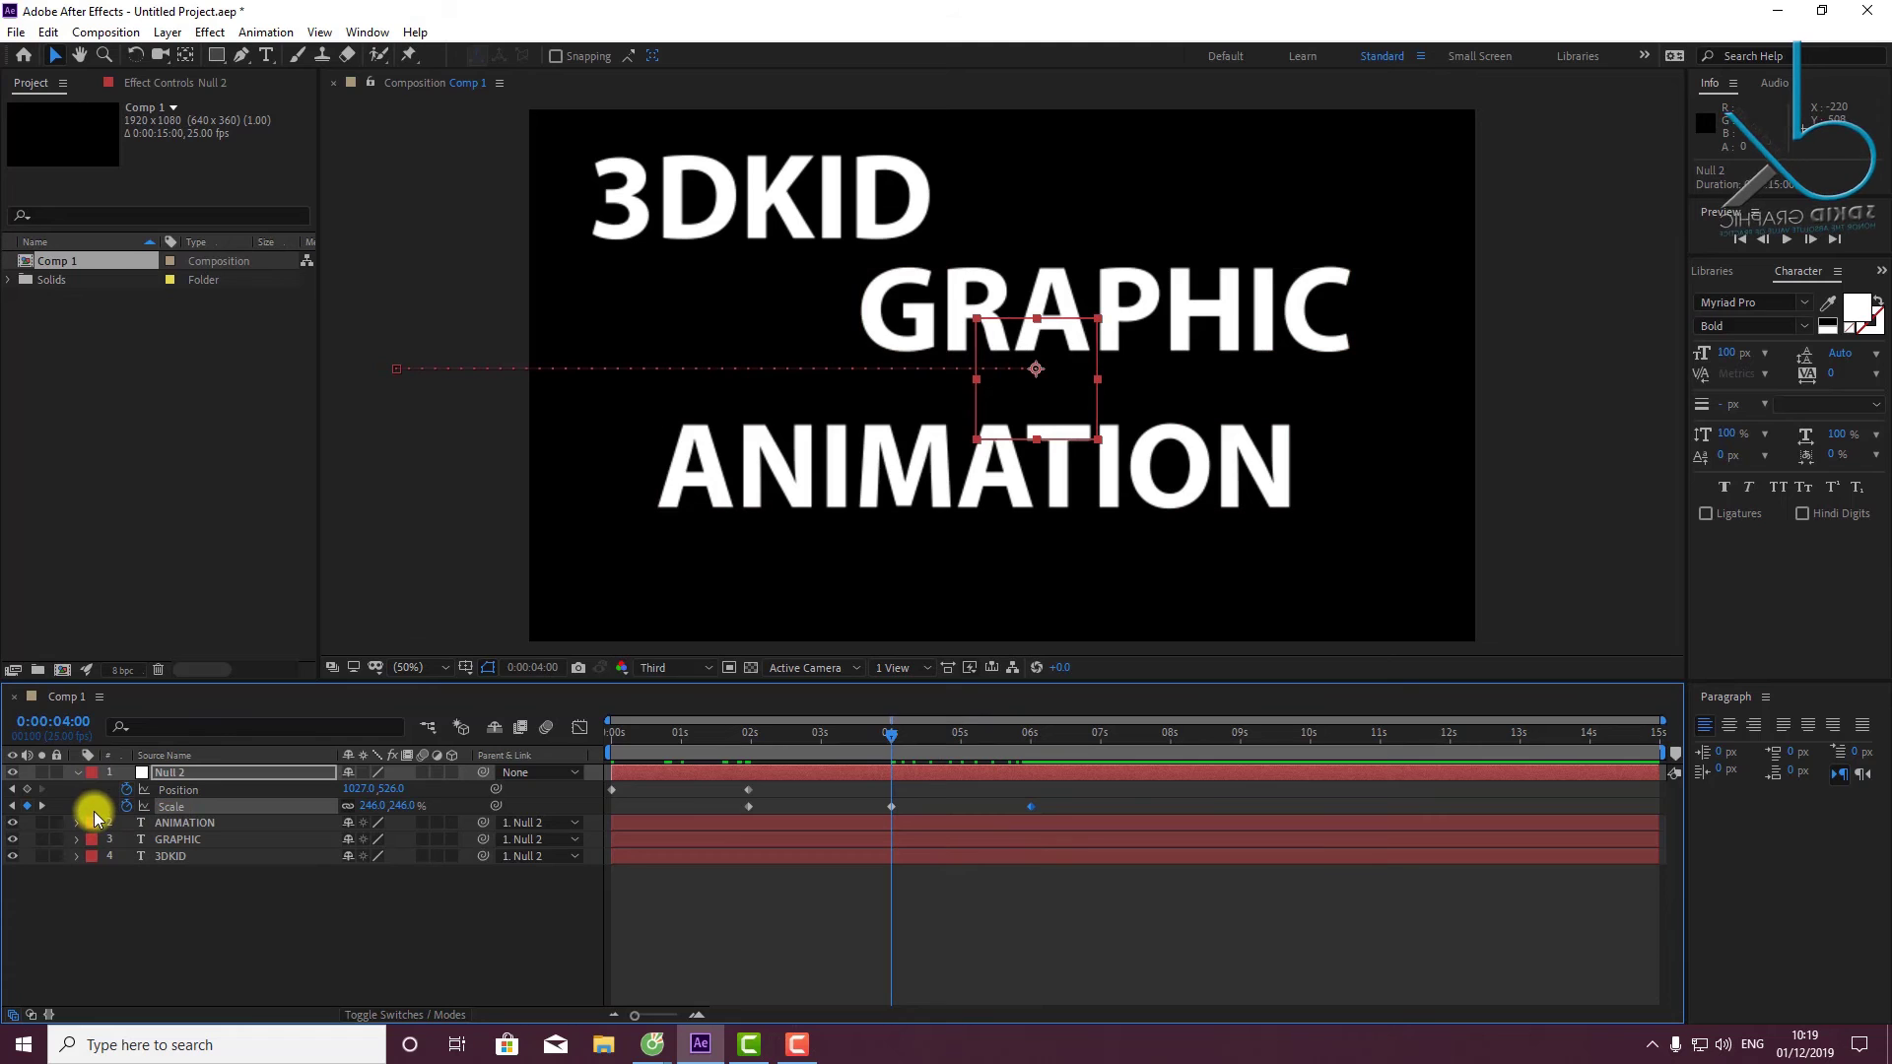
# Keyframe Null 2's Rotation at 0° at 4:00 and one full turn (1x+0.0°) at 6:00.
pyautogui.hotkey('alt', 'shift', 'r')
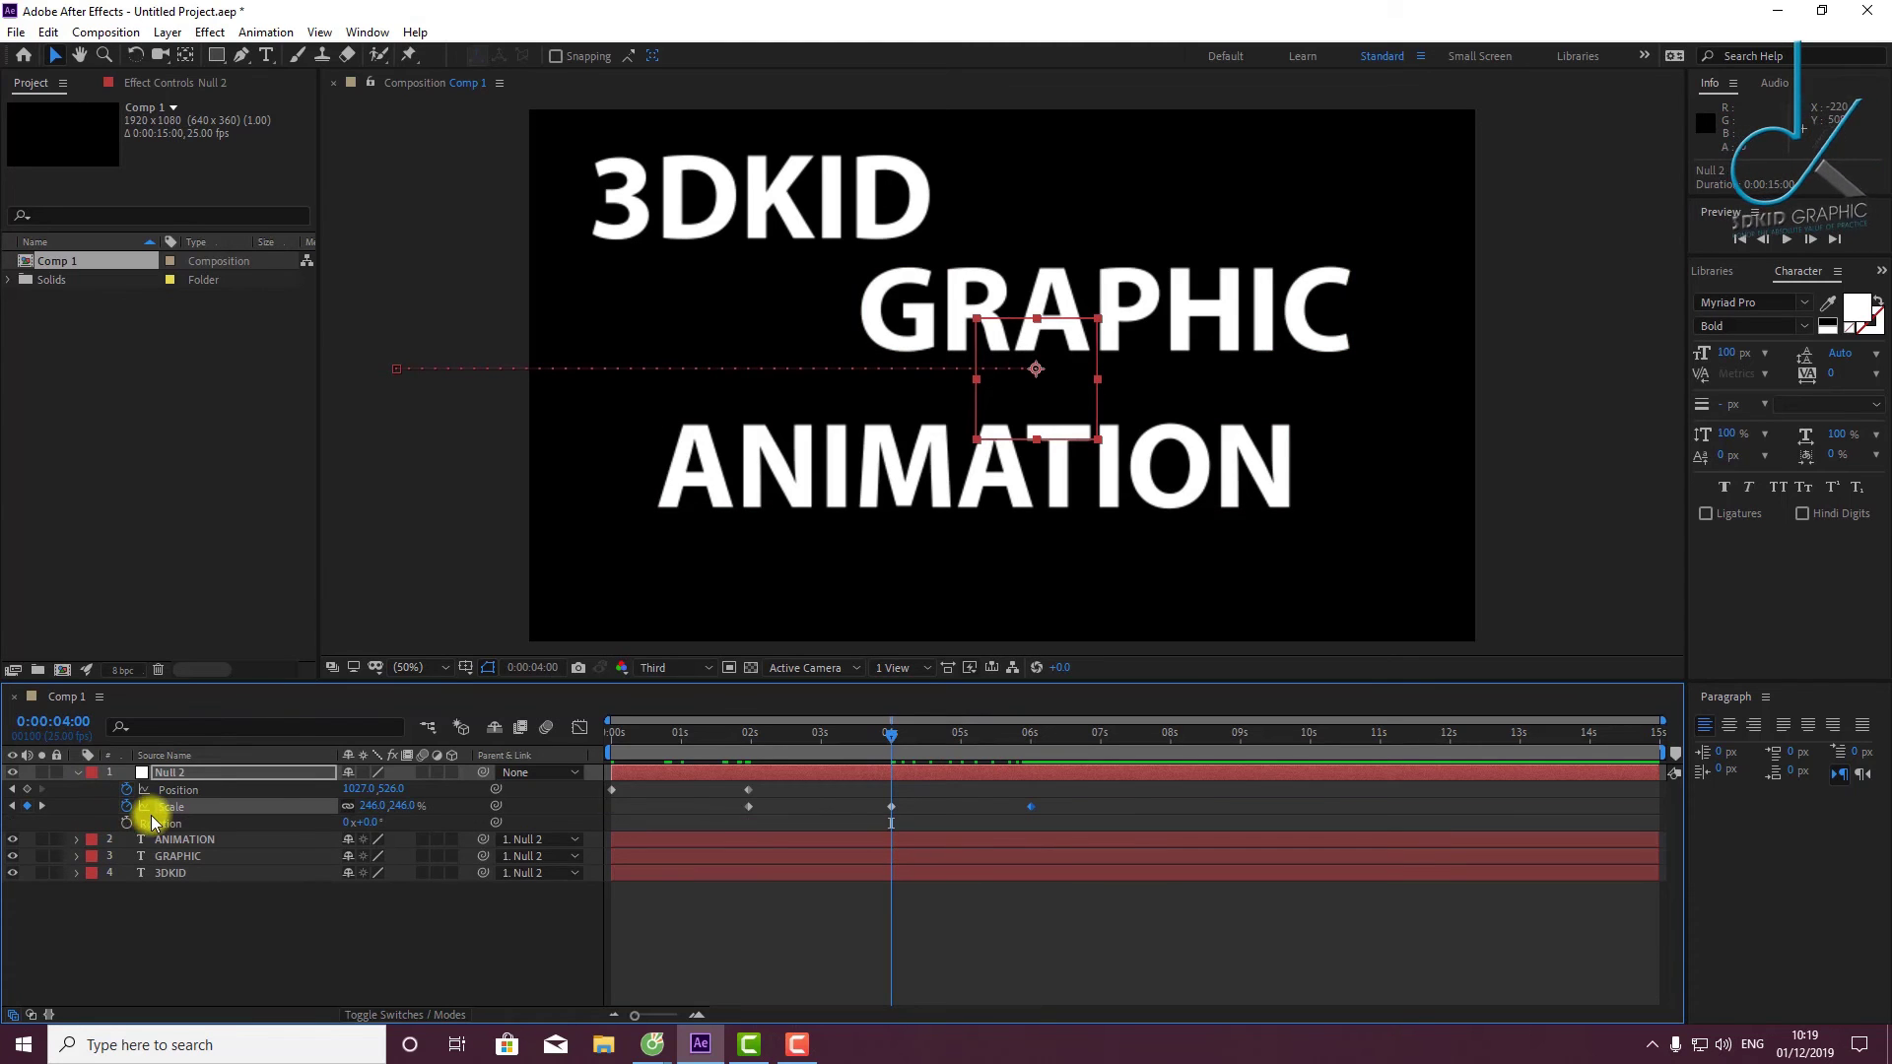
pyautogui.click(157, 823)
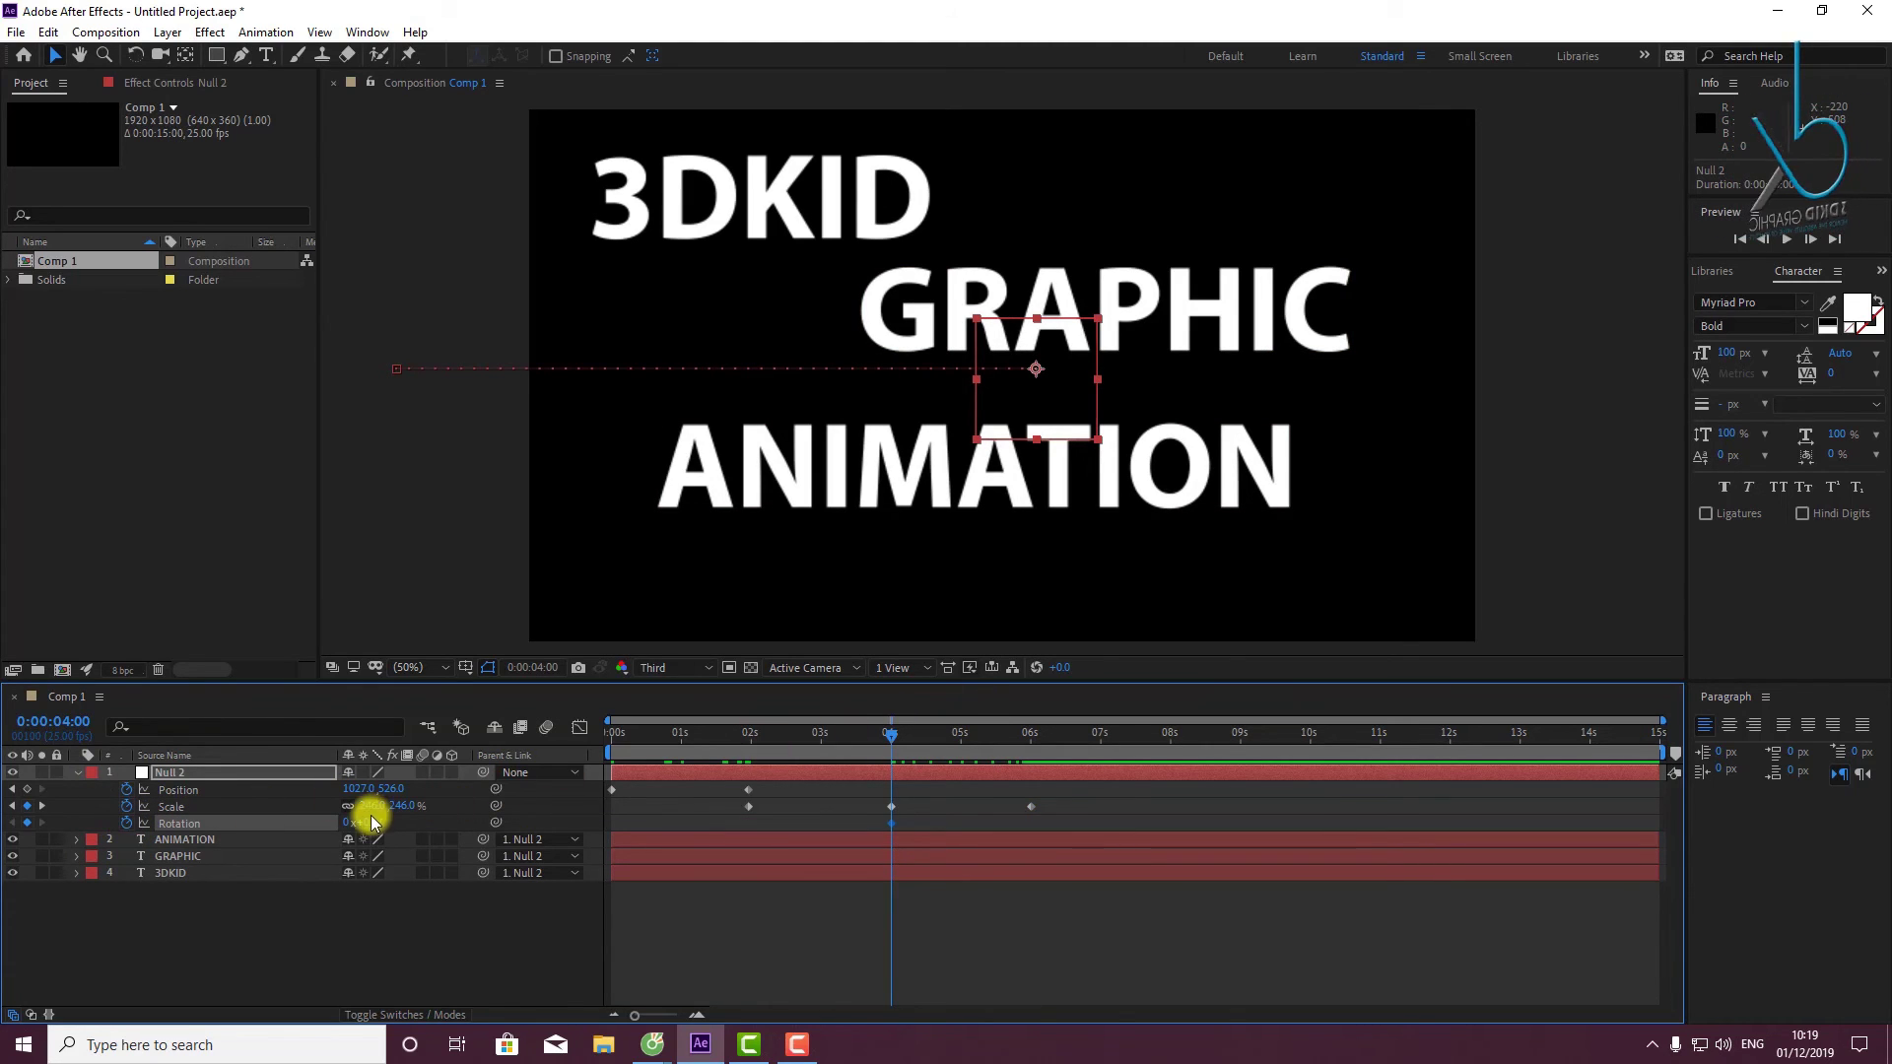
pyautogui.moveTo(892, 733); pyautogui.dragTo(1033, 754)
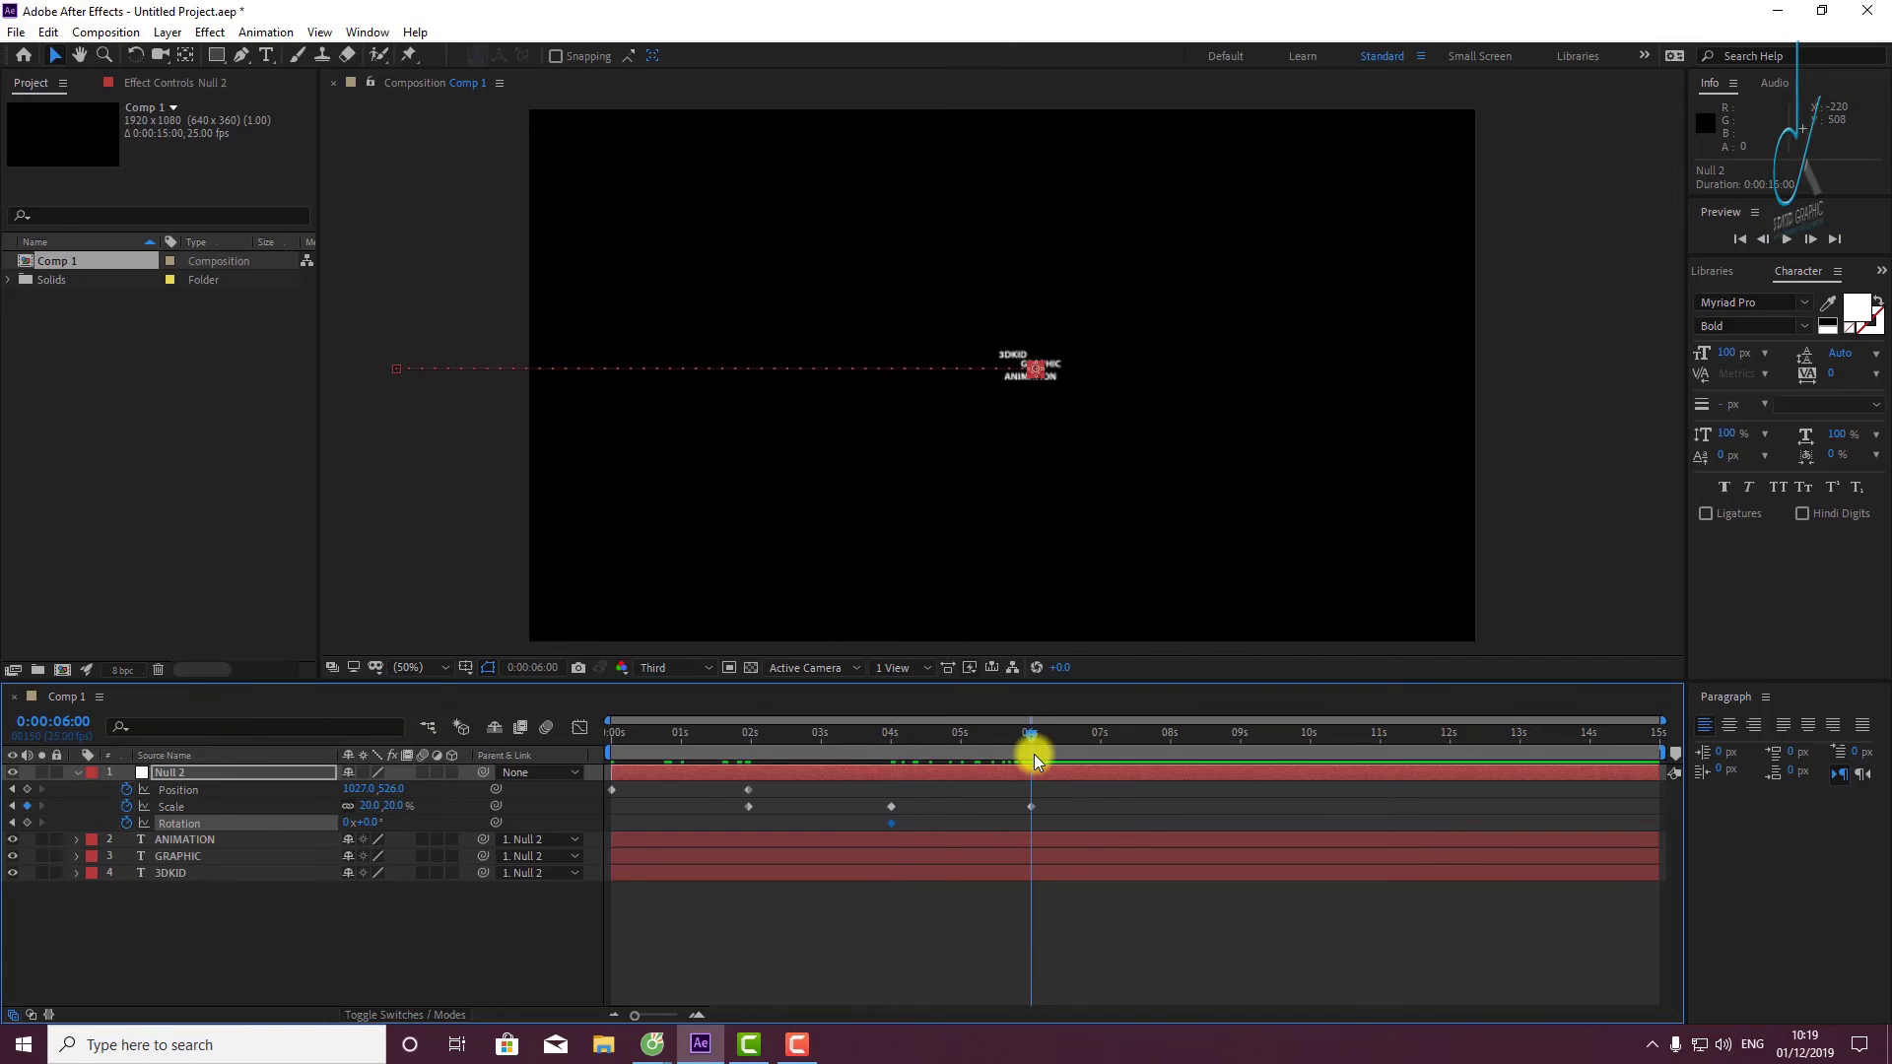
pyautogui.click(347, 822)
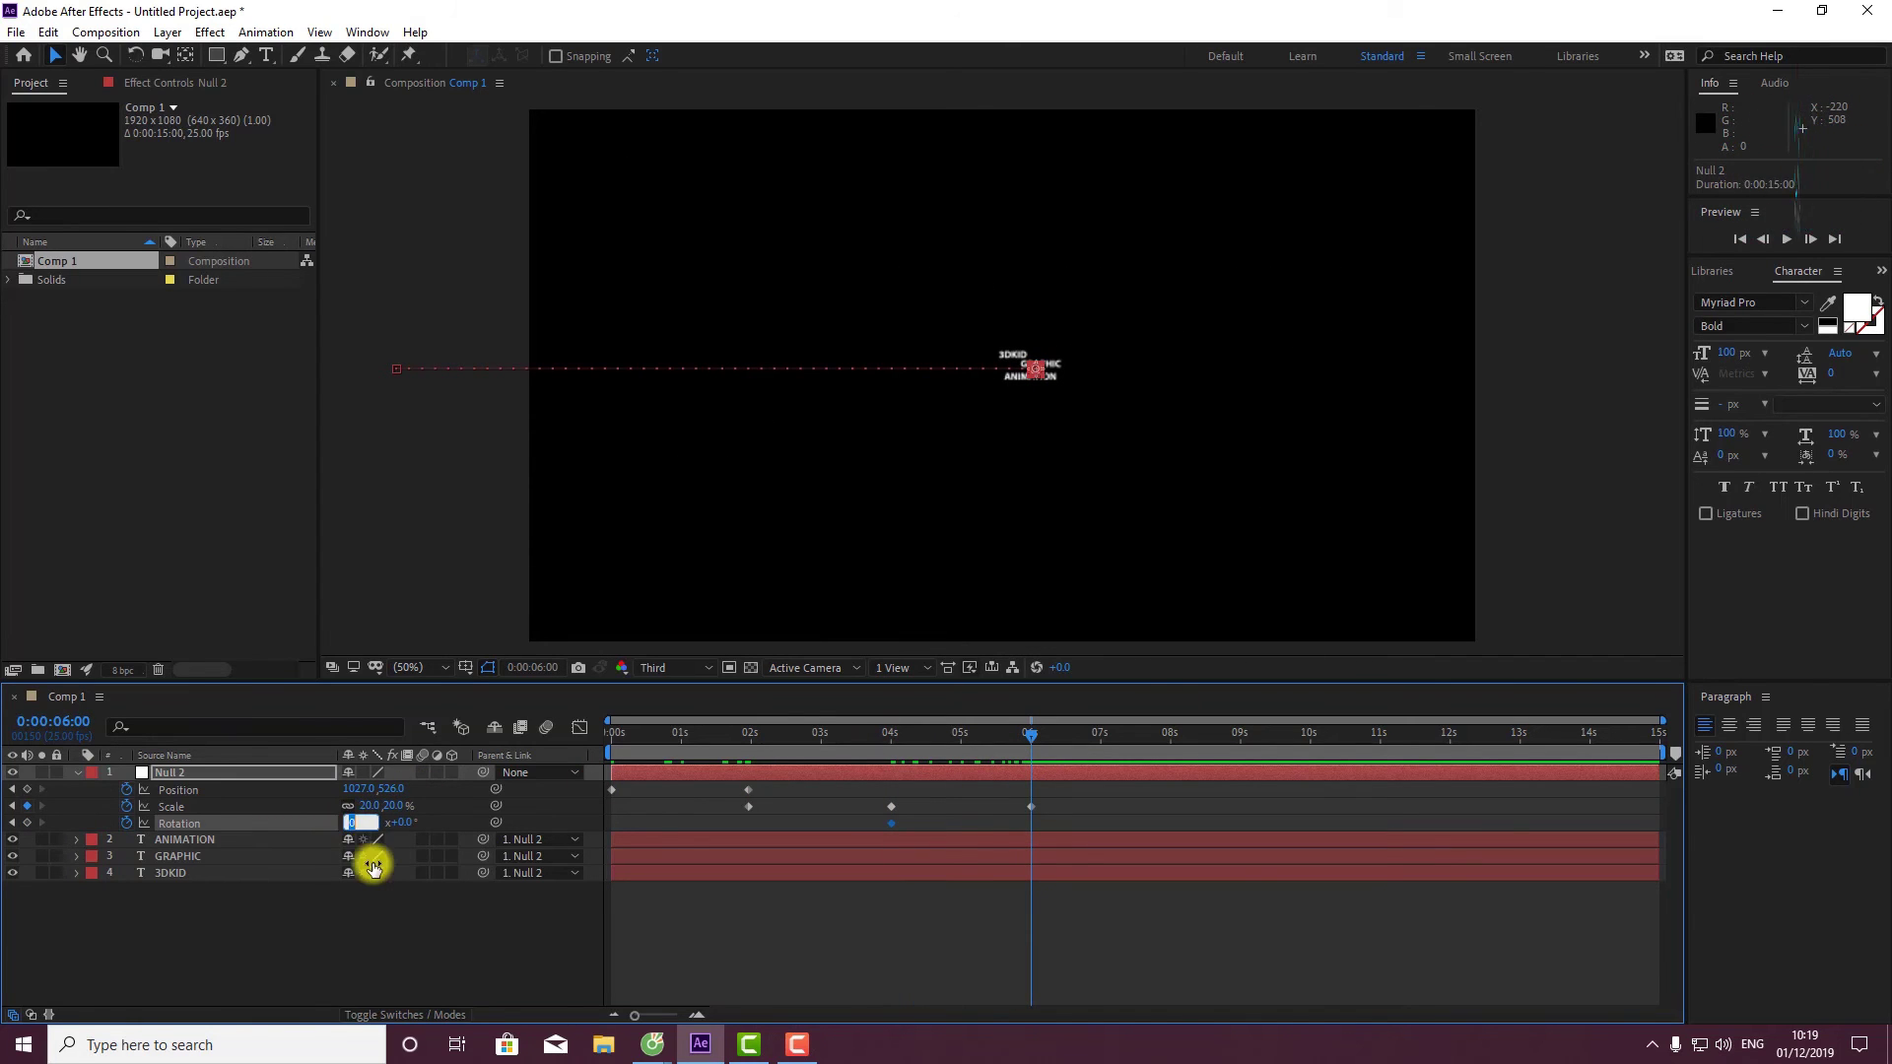
pyautogui.write('1')
pyautogui.click(375, 916)
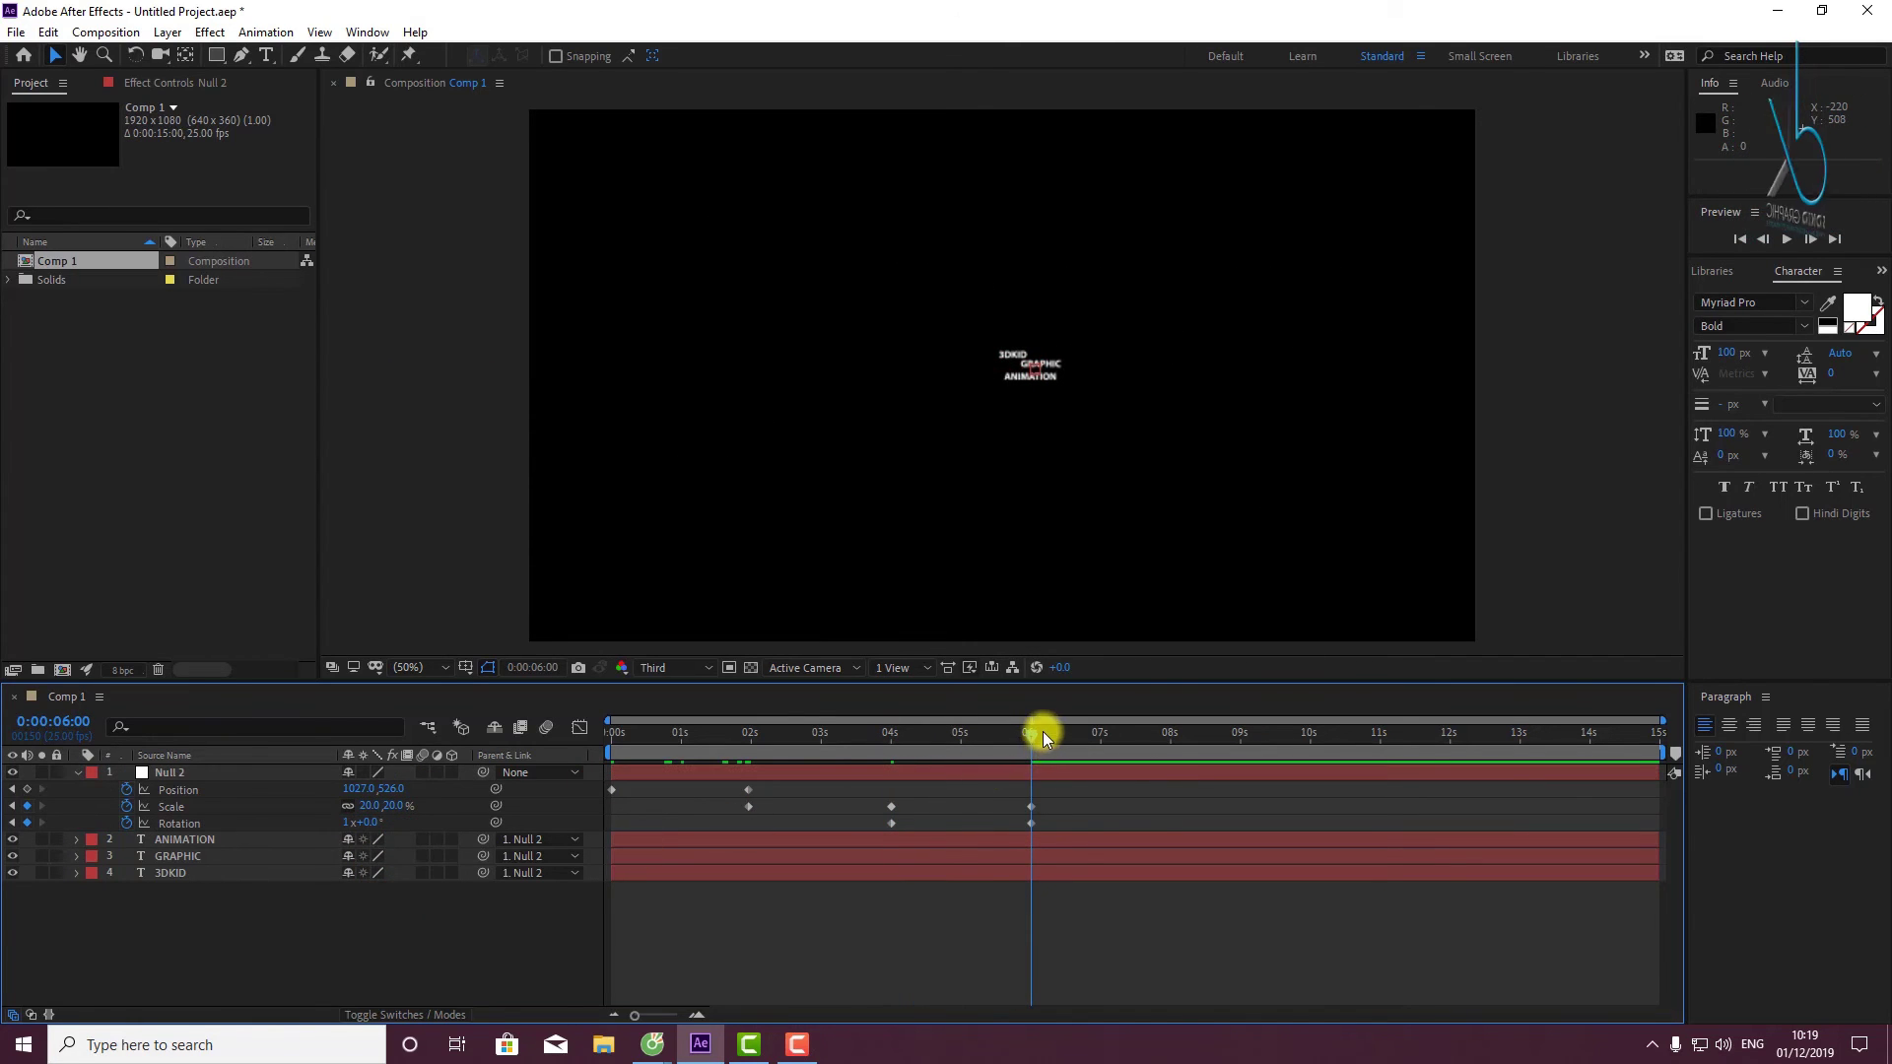
pyautogui.moveTo(1032, 730); pyautogui.dragTo(1107, 736)
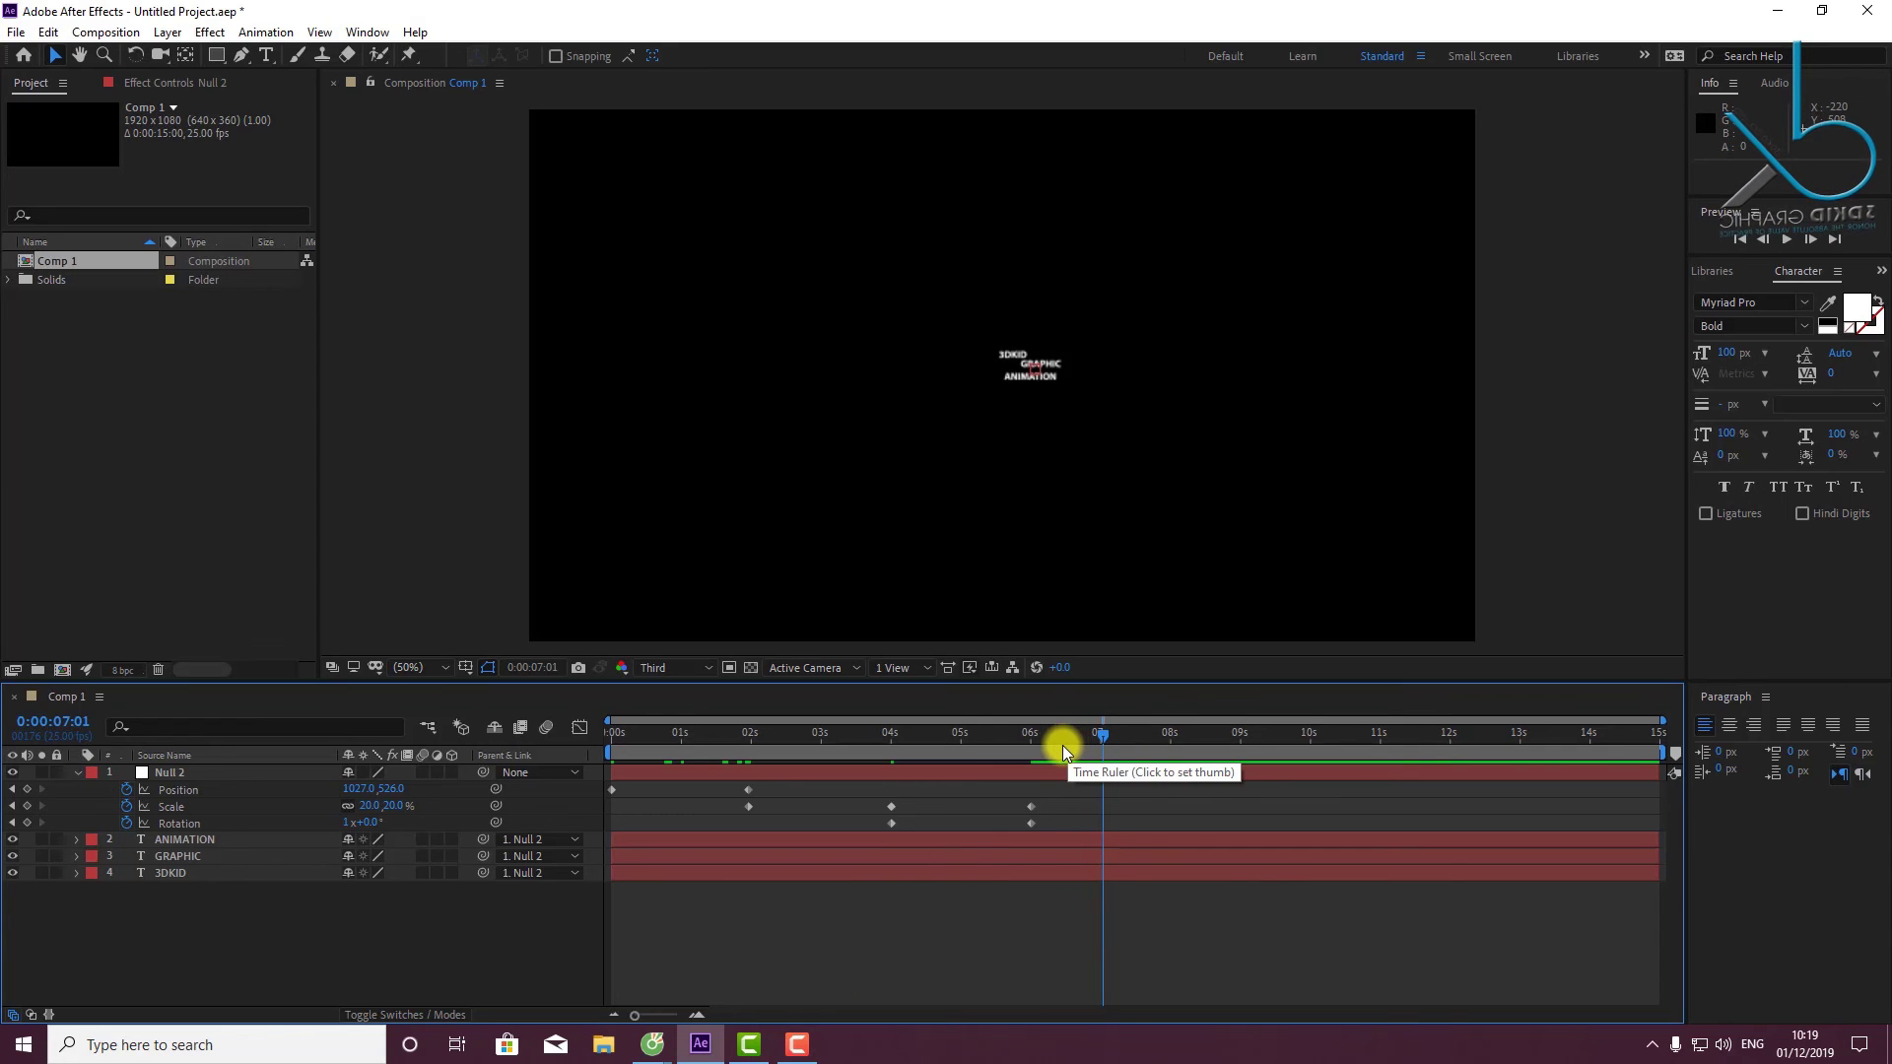
# End the work area at 7:01 and trim Comp 1 to it, making it 0:00:07:02 long.
pyautogui.press('n')
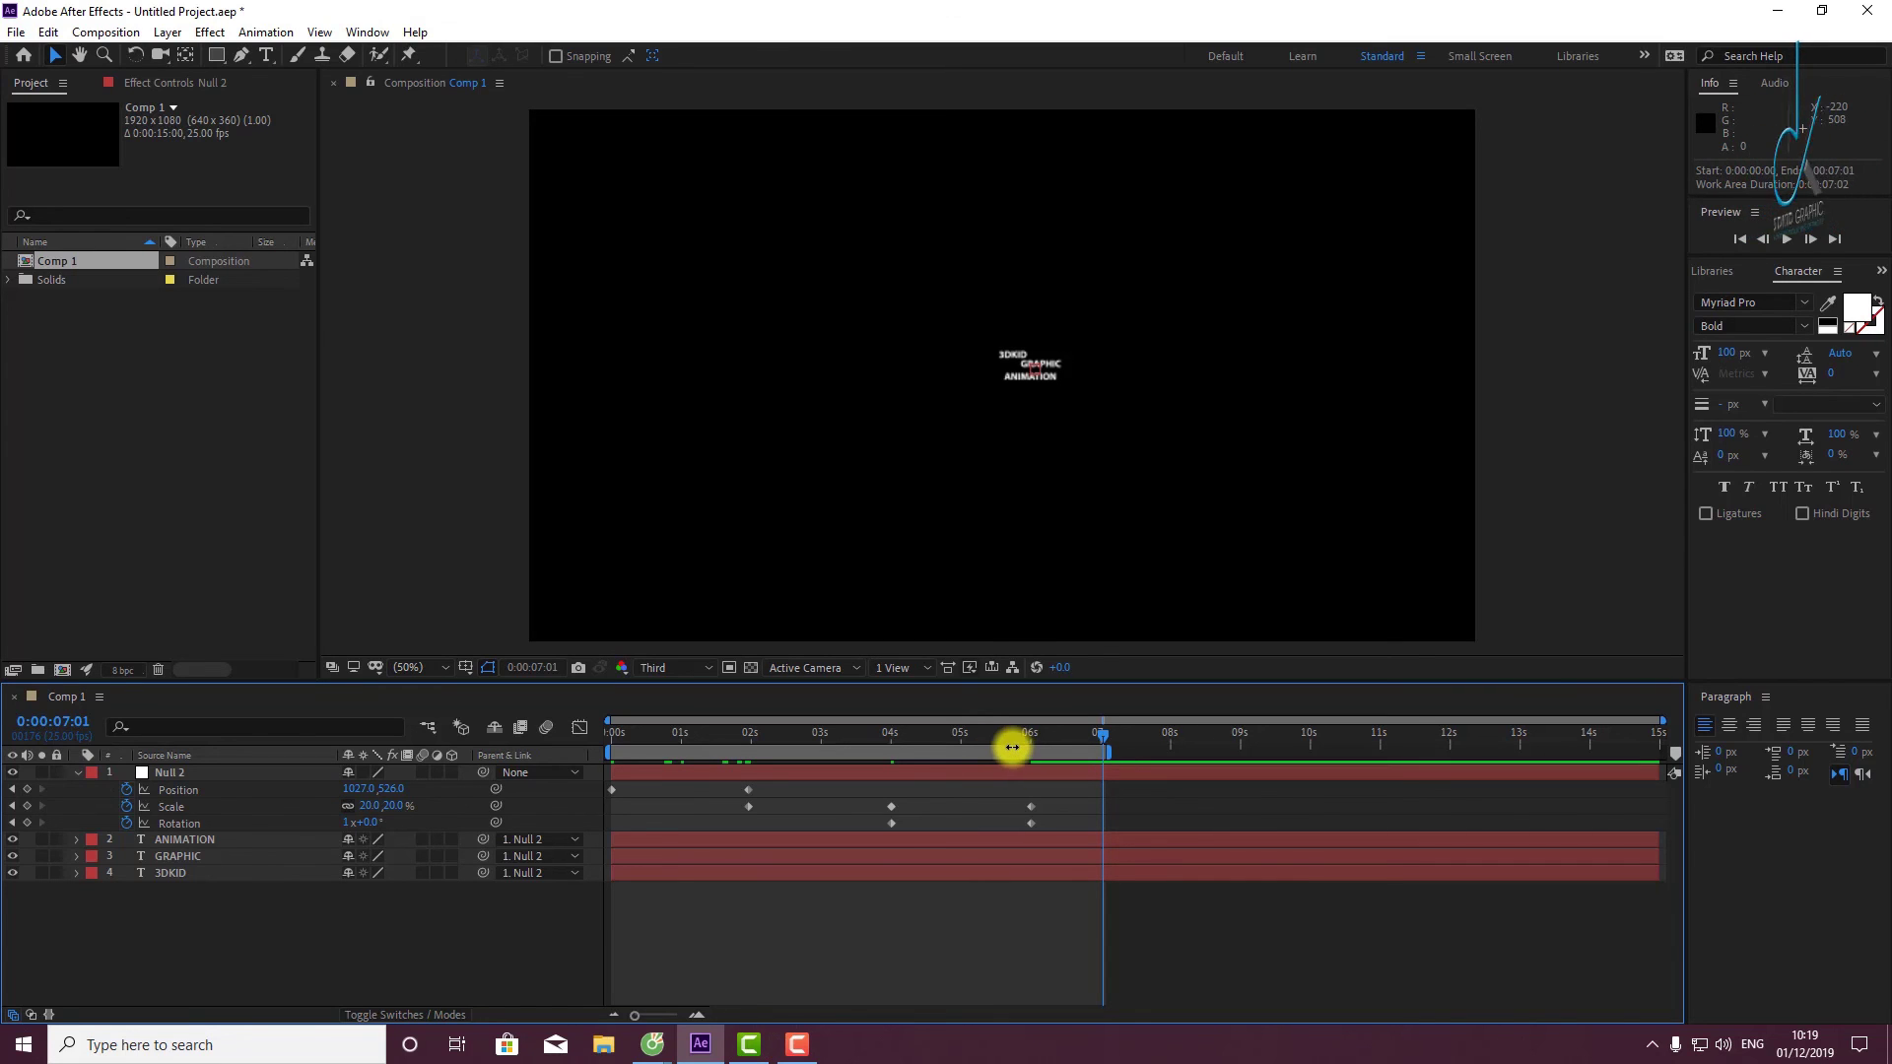
pyautogui.rightClick(1008, 755)
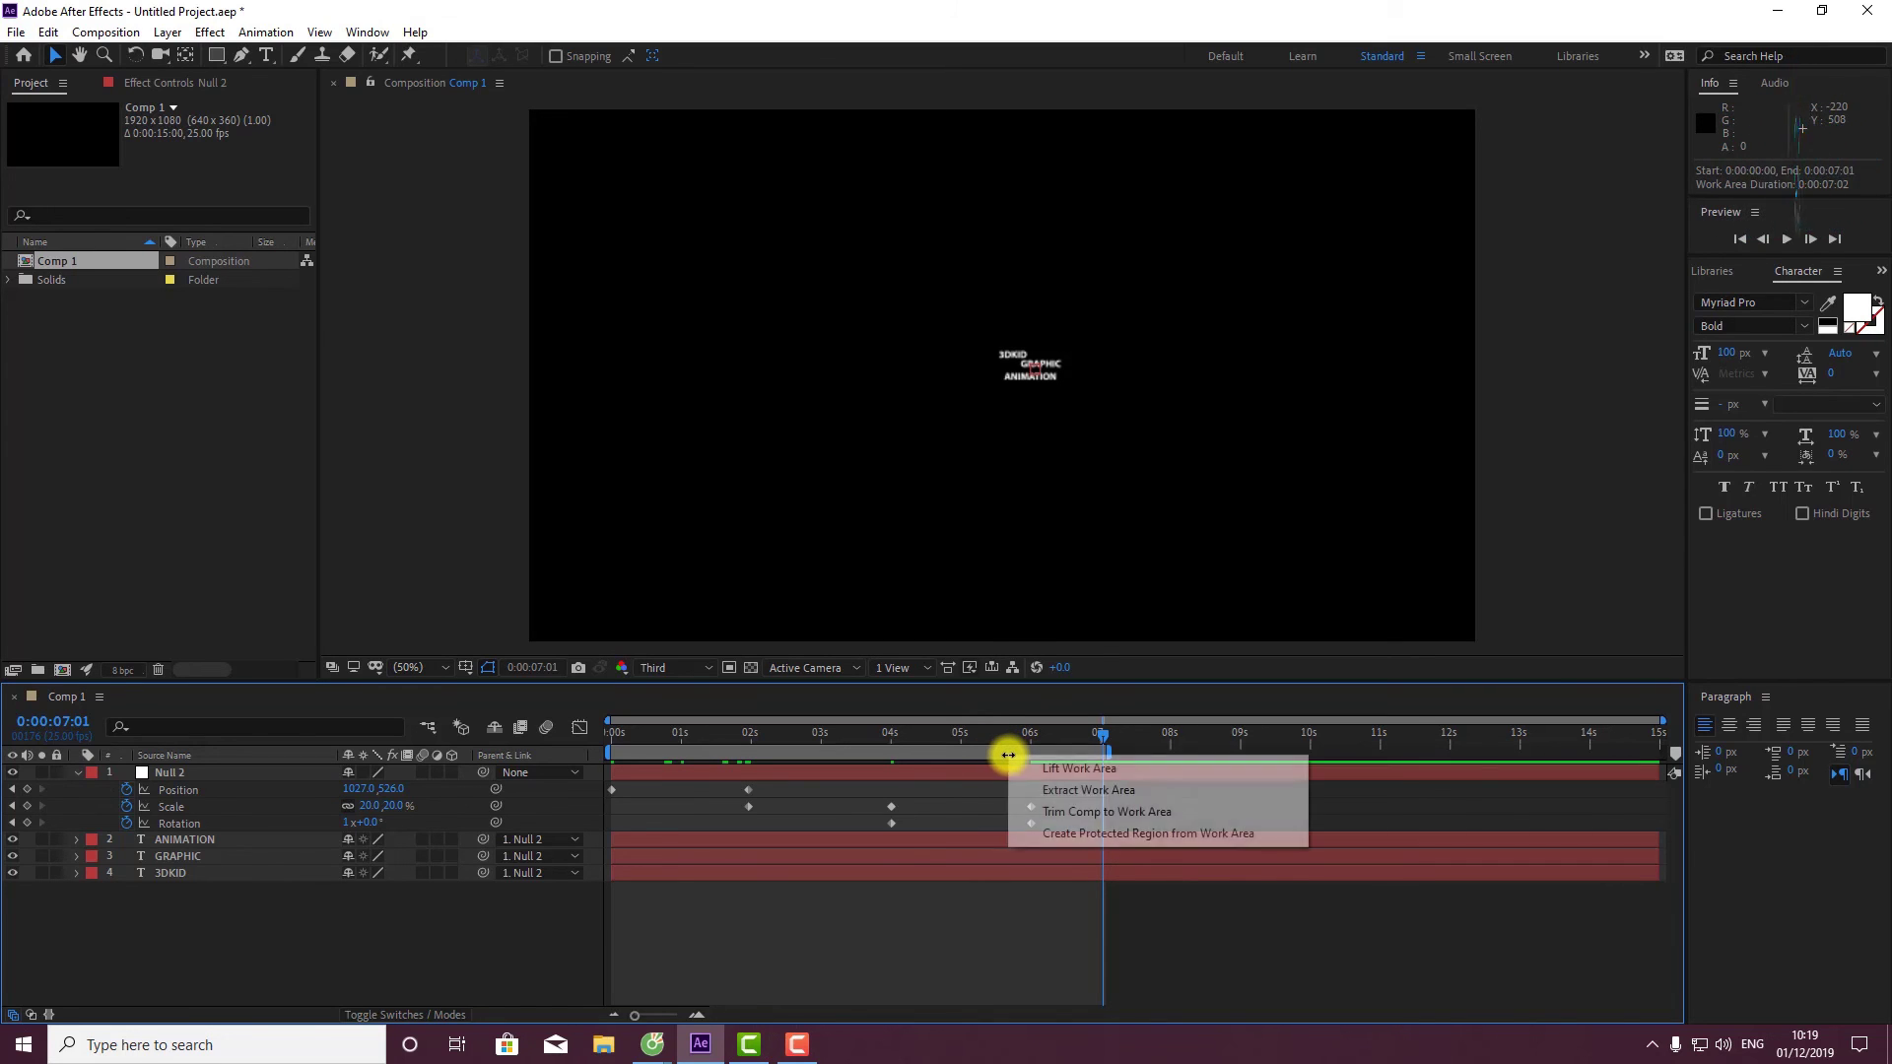
pyautogui.click(1114, 813)
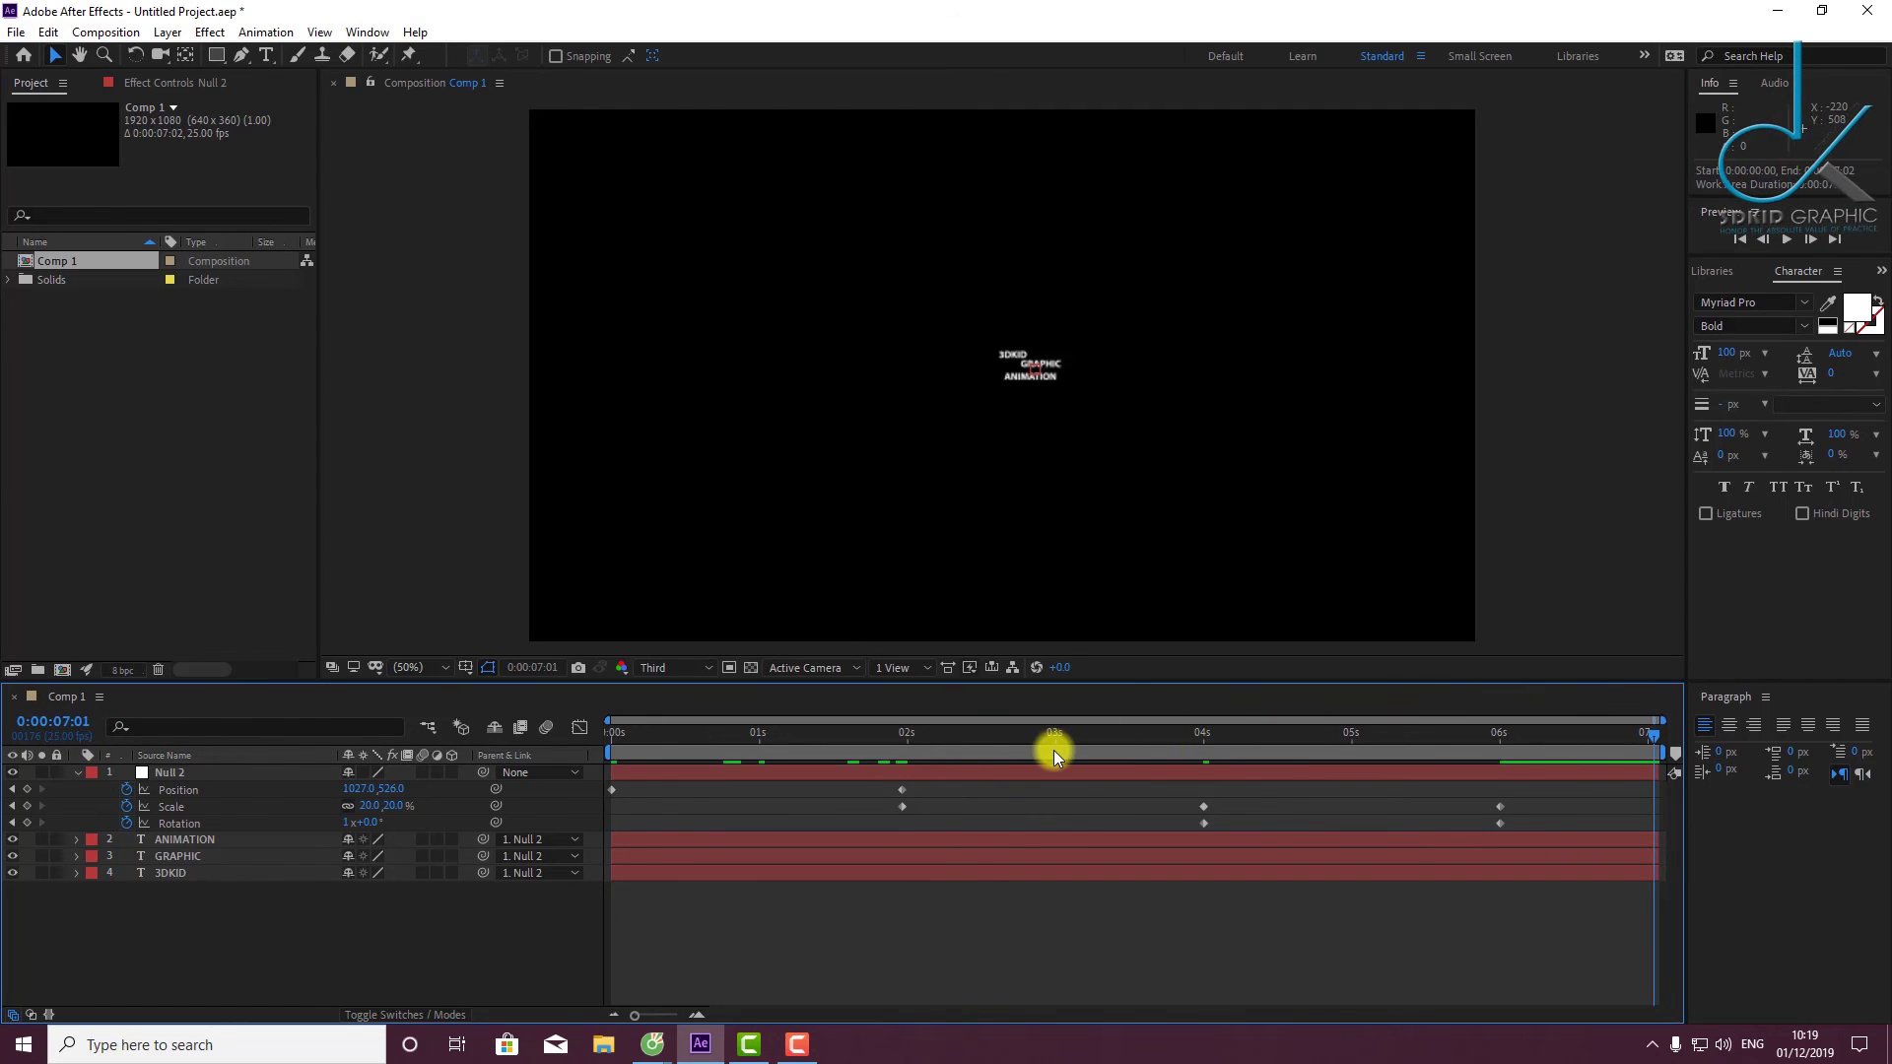
pyautogui.press('Home')
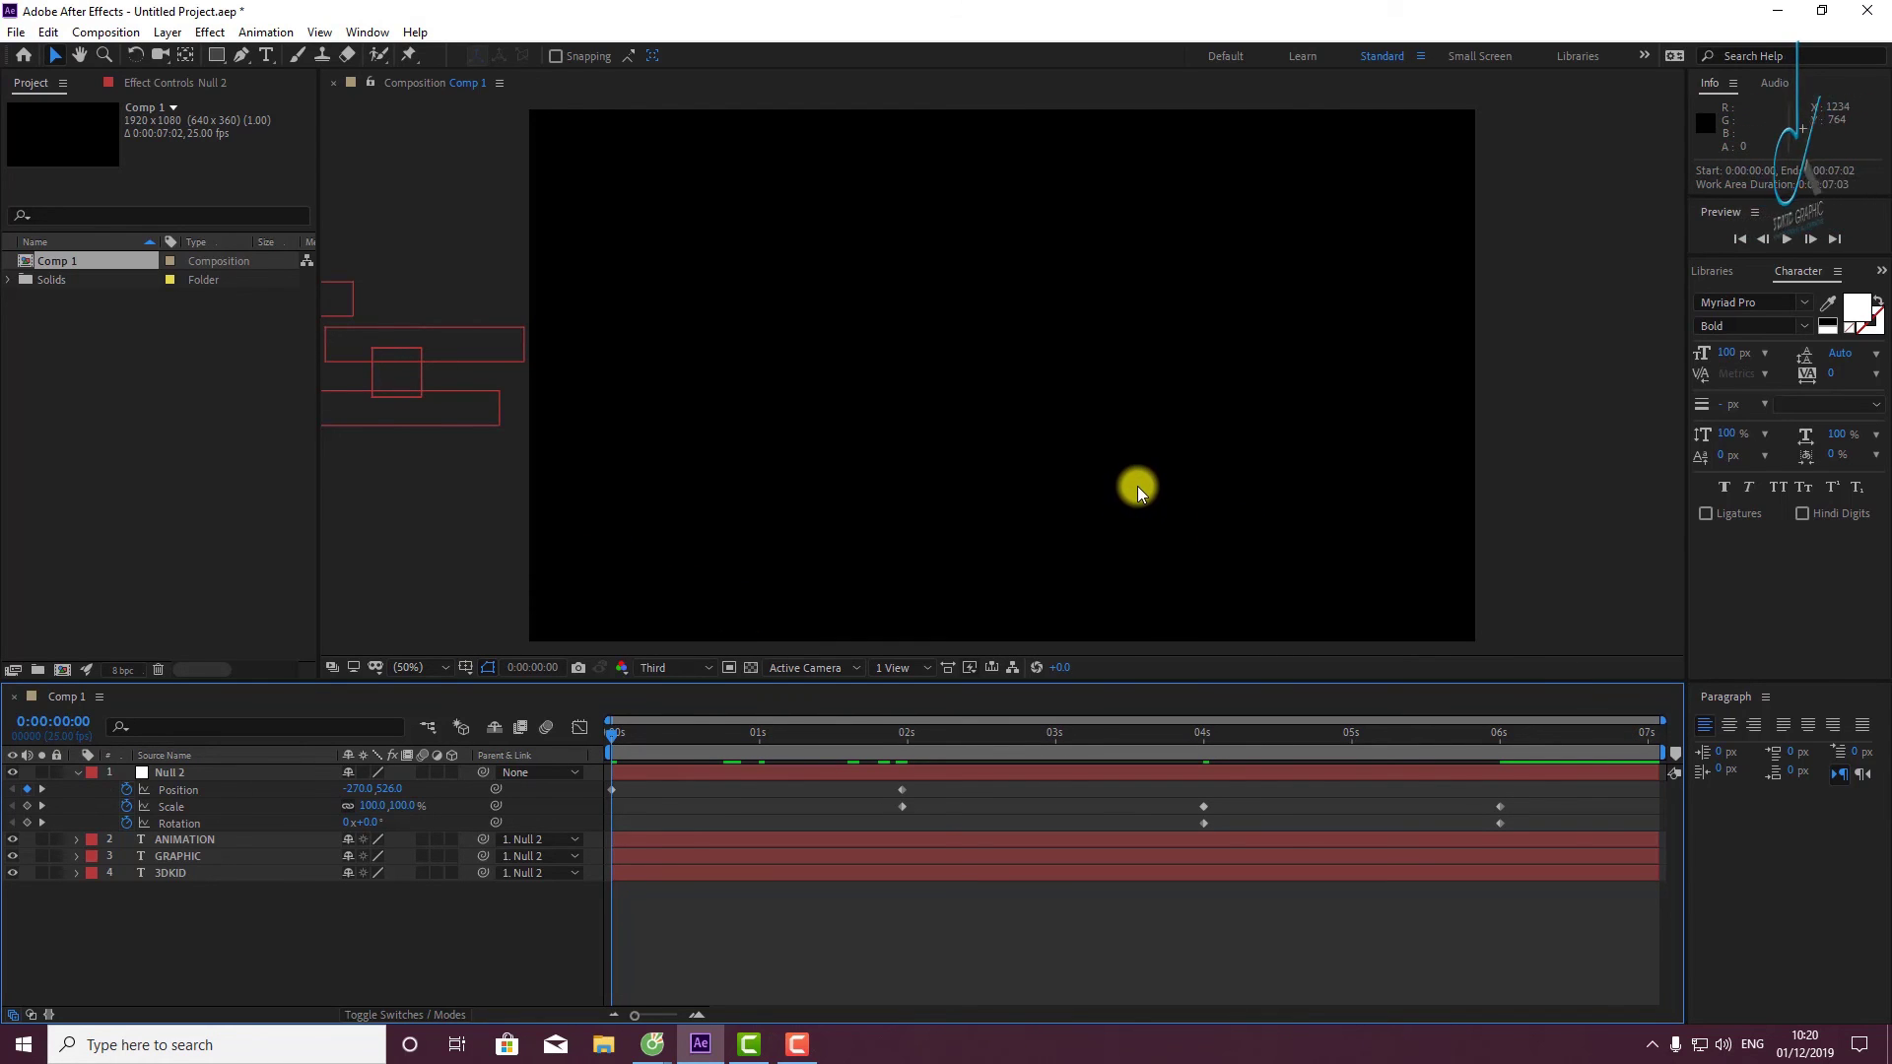
pyautogui.press('space')
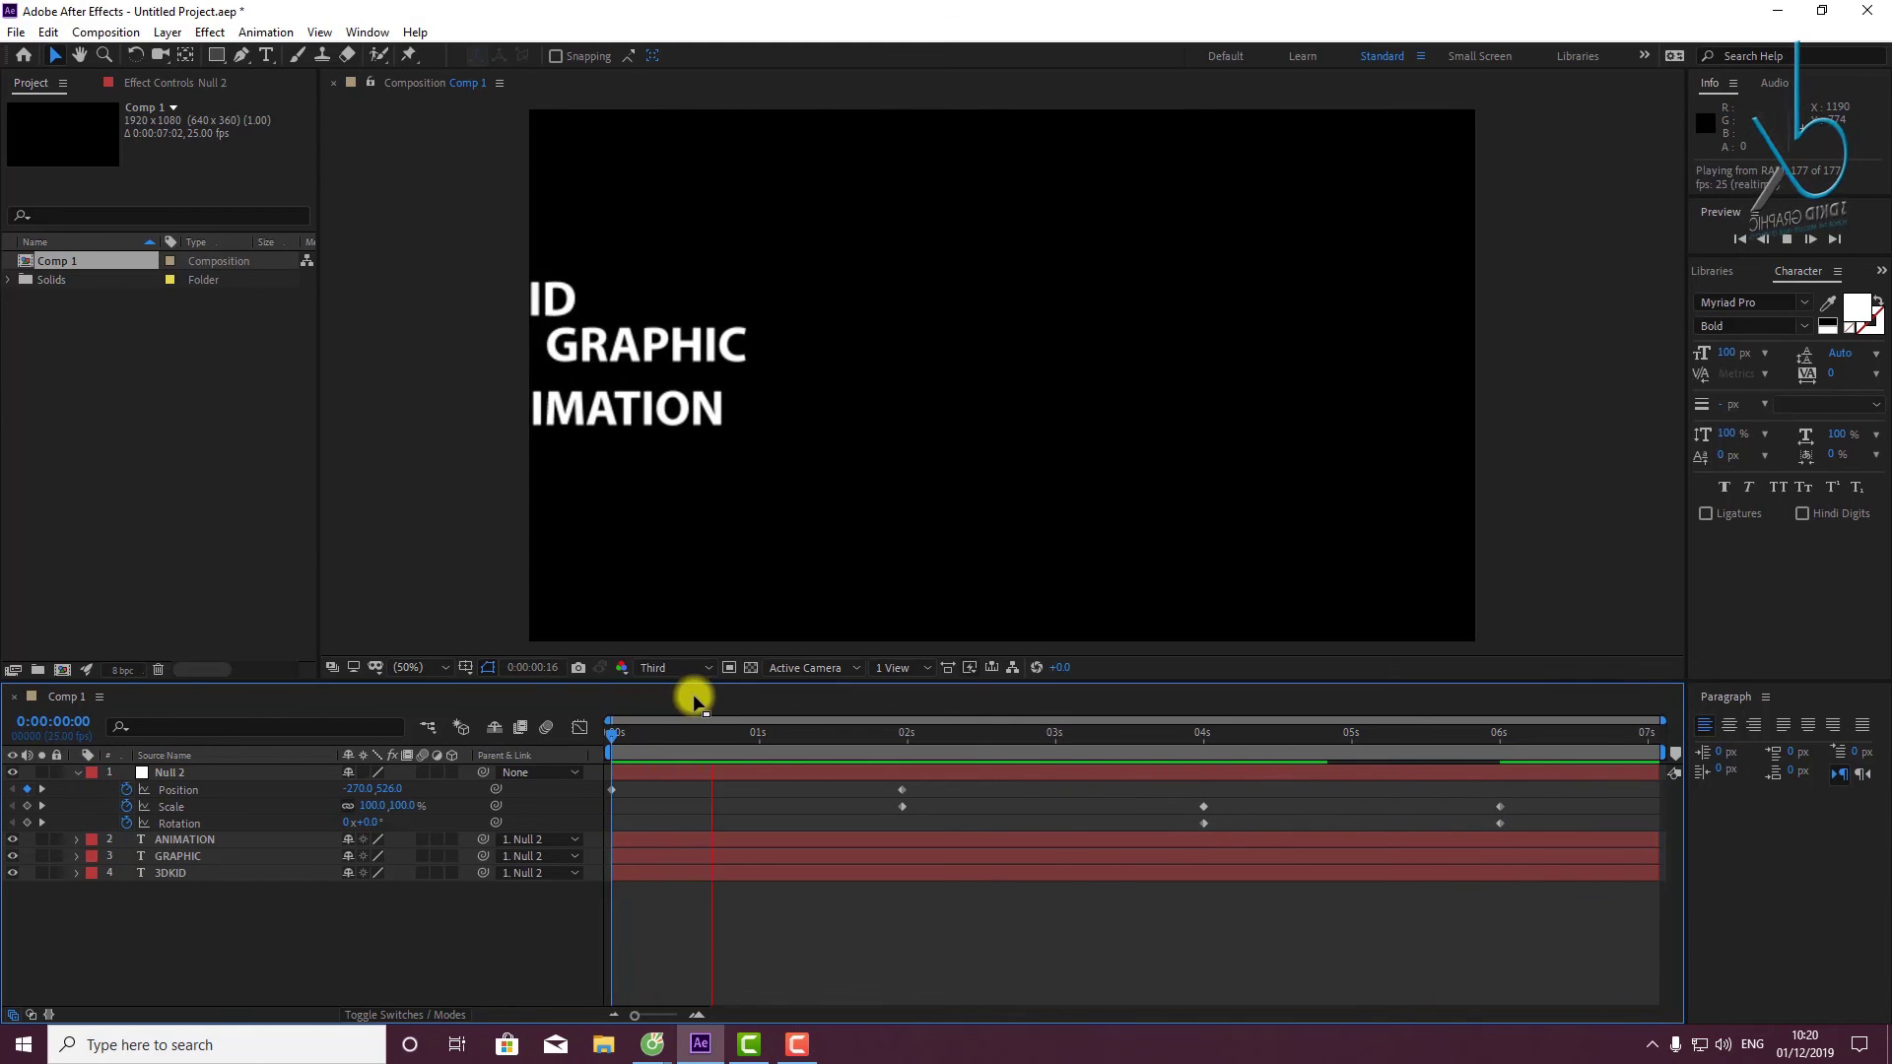
pyautogui.press('space')
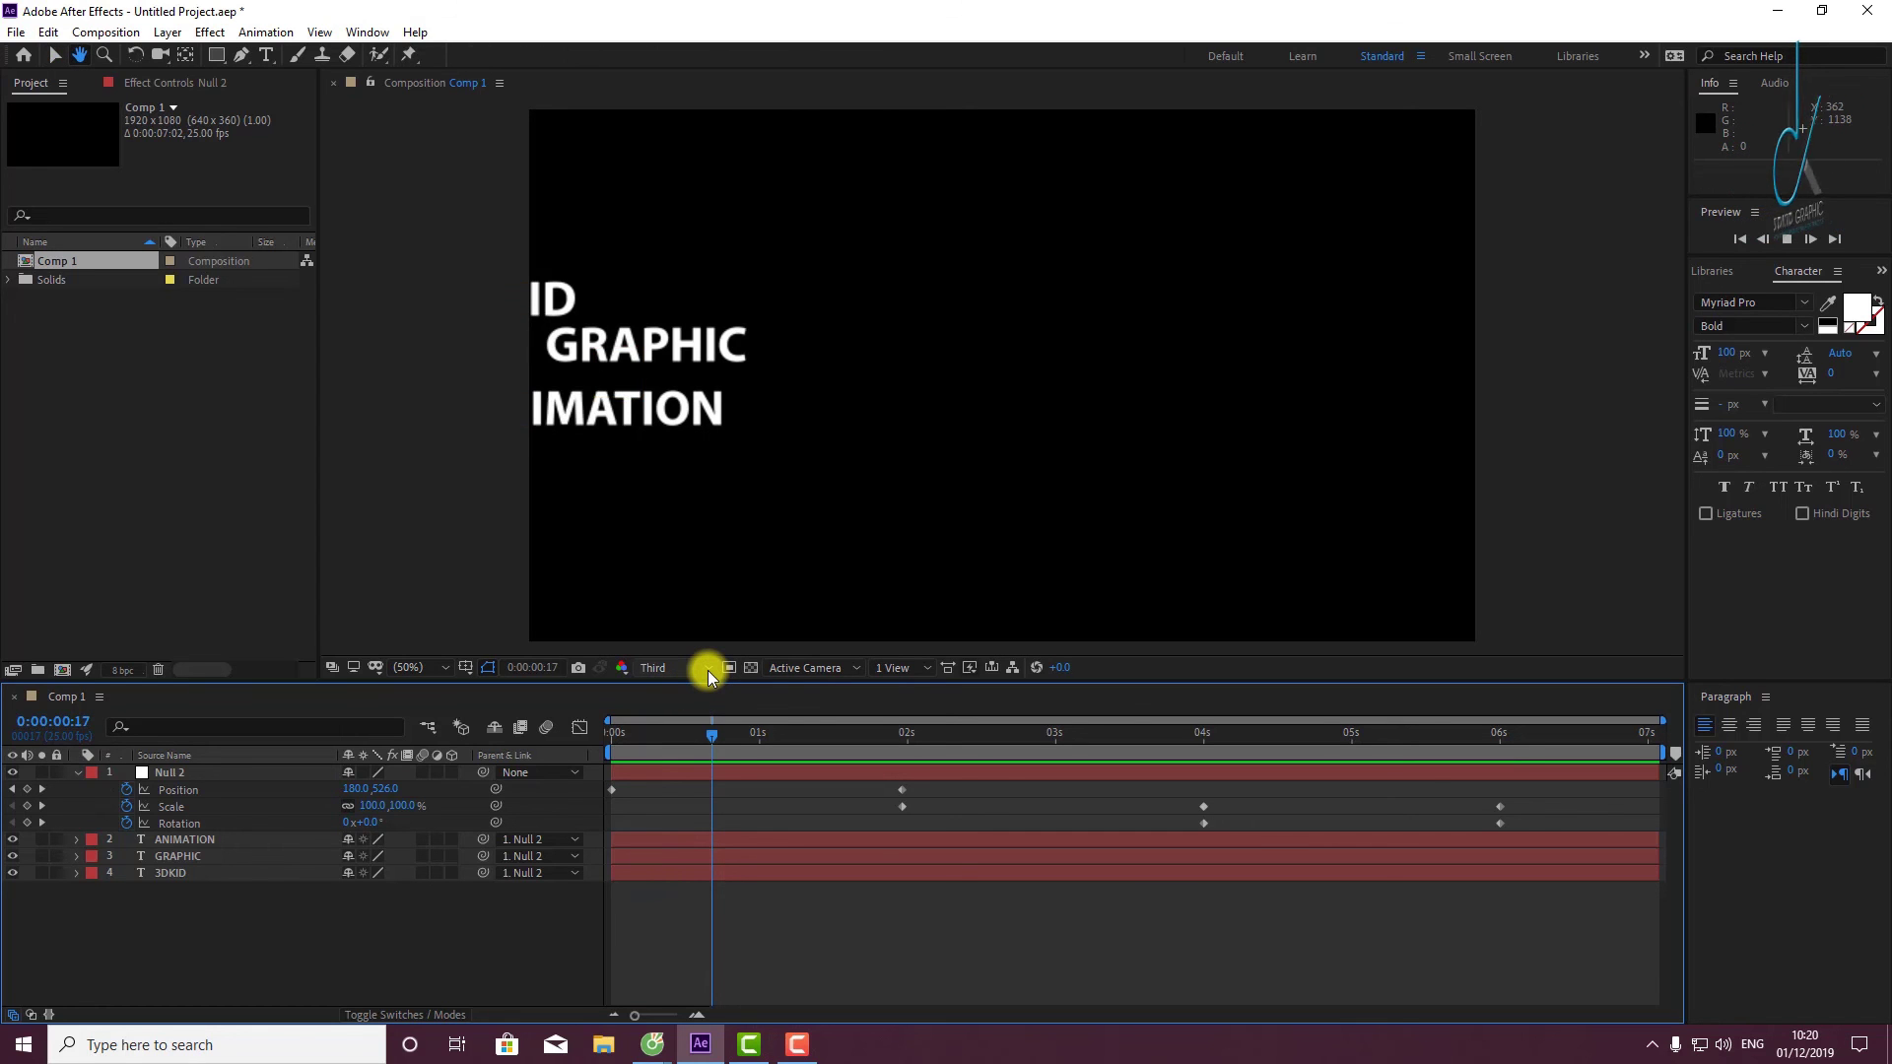
pyautogui.press('space')
pyautogui.press('space')
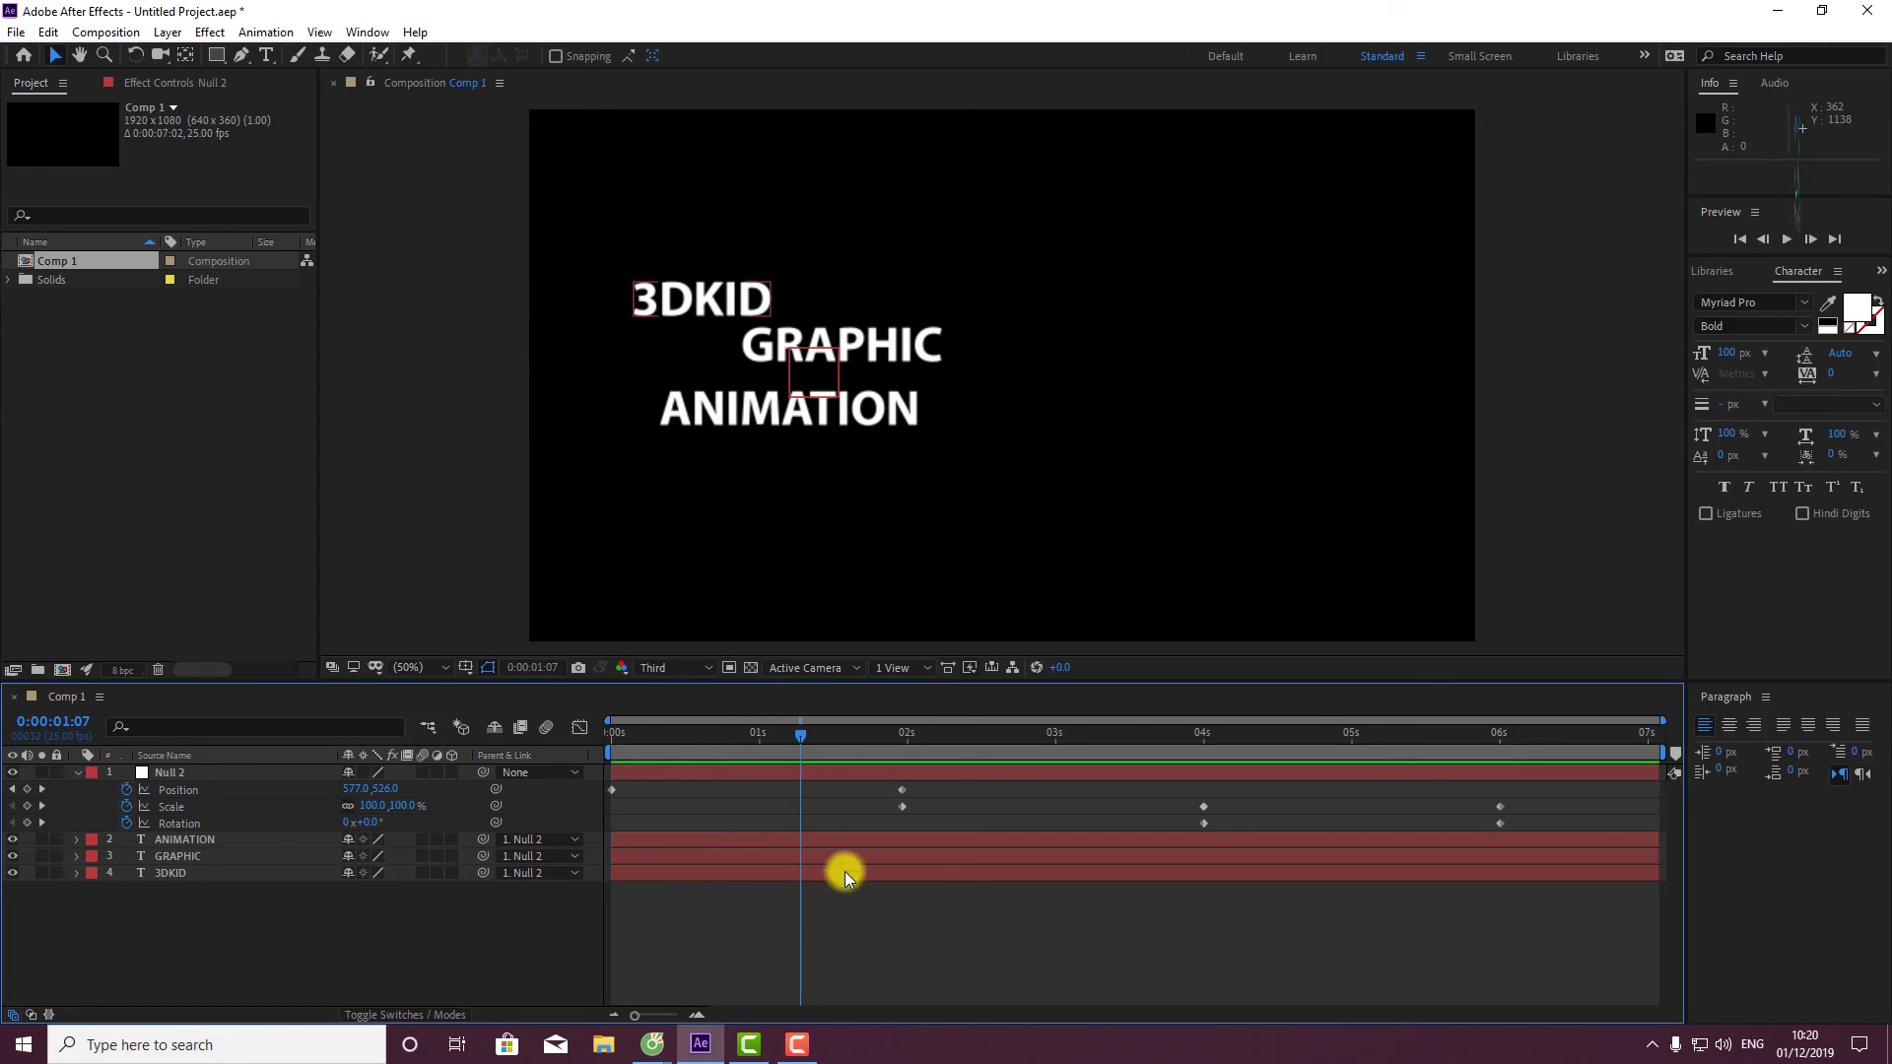